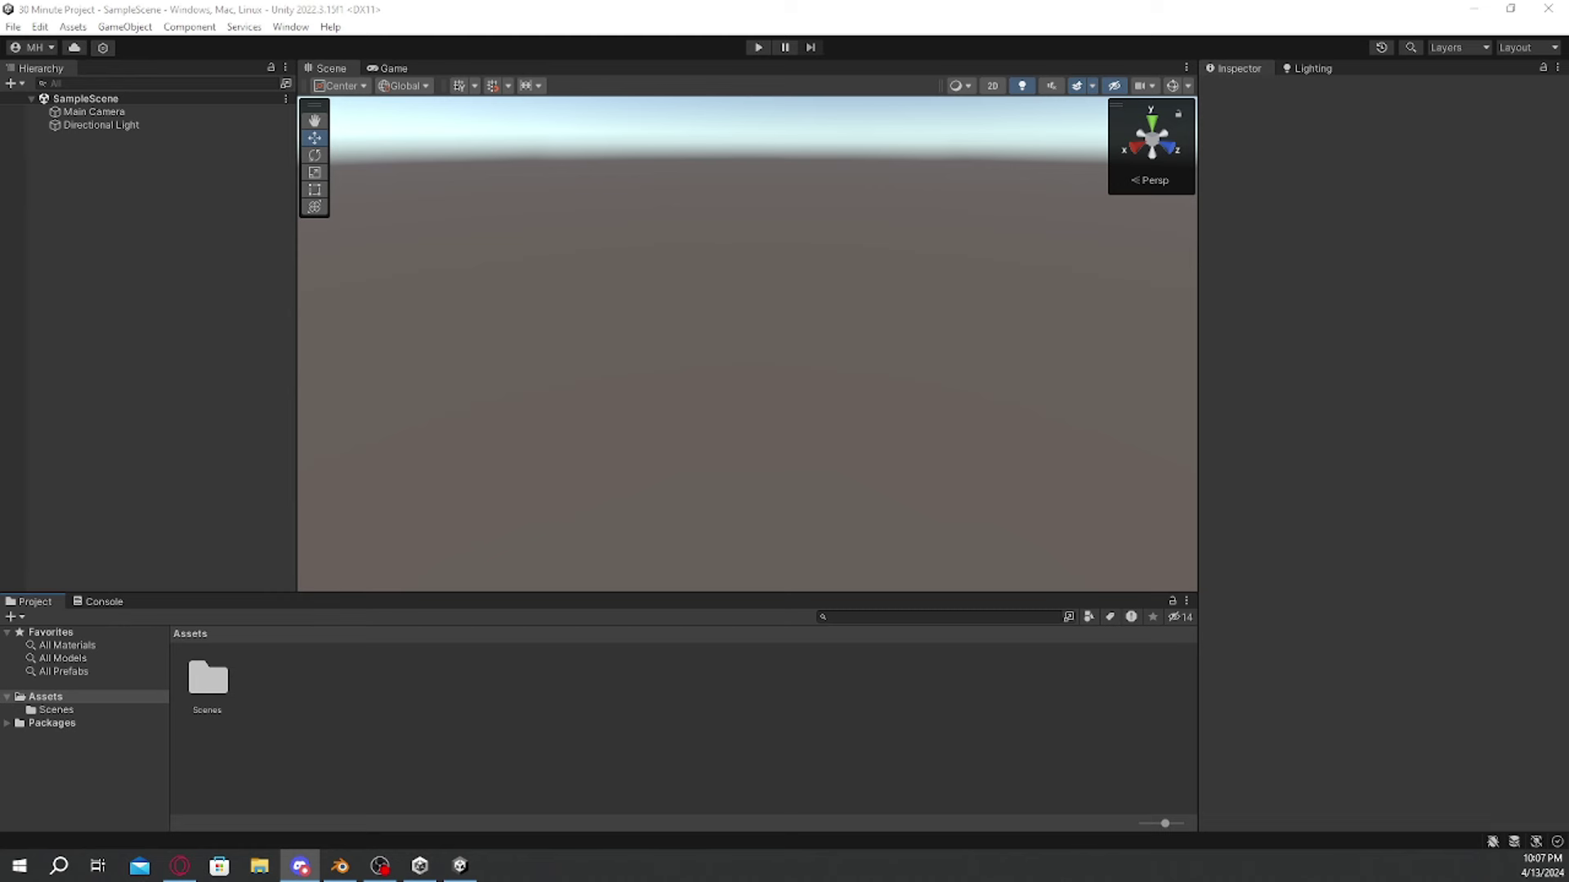
# Step: Install XR Plugin Management from the project settings
pyautogui.hotkey('alt', 'Tab')
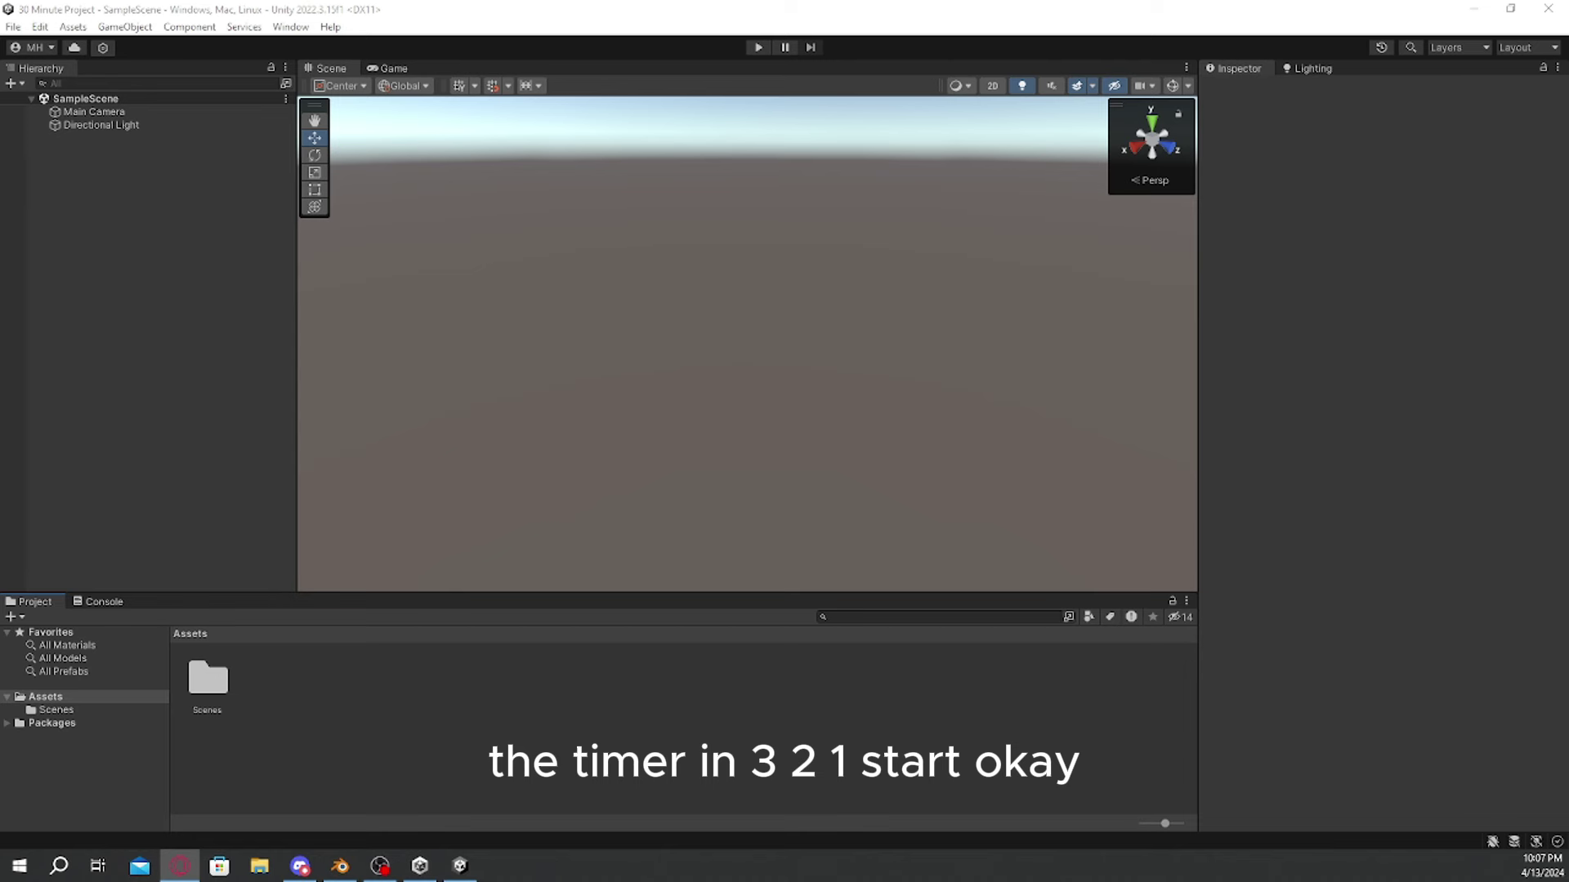
pyautogui.click(52, 28)
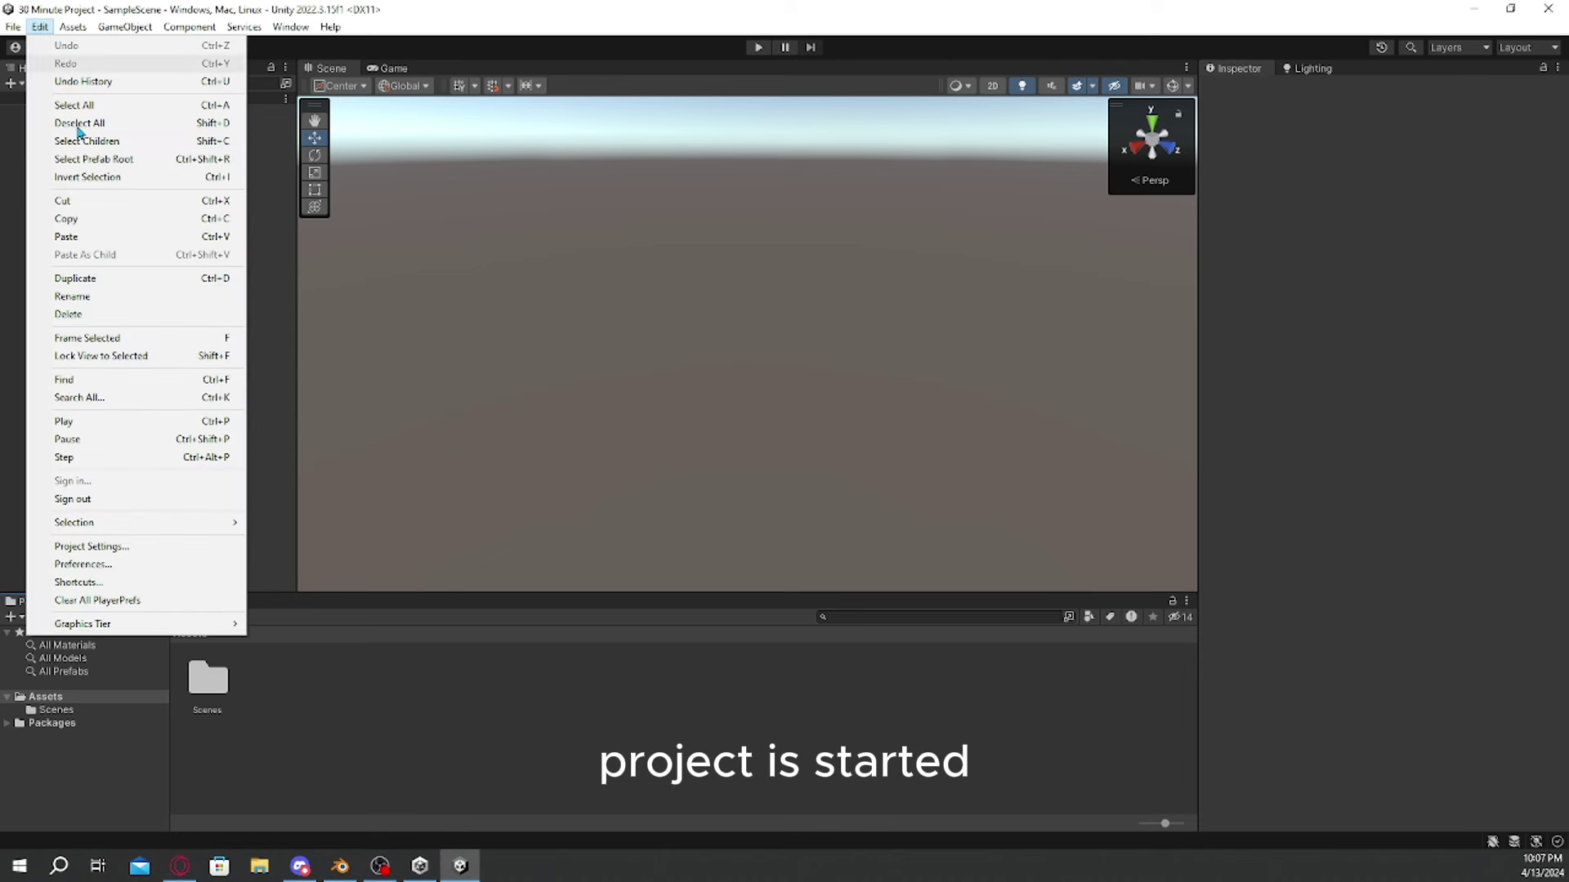
pyautogui.click(136, 554)
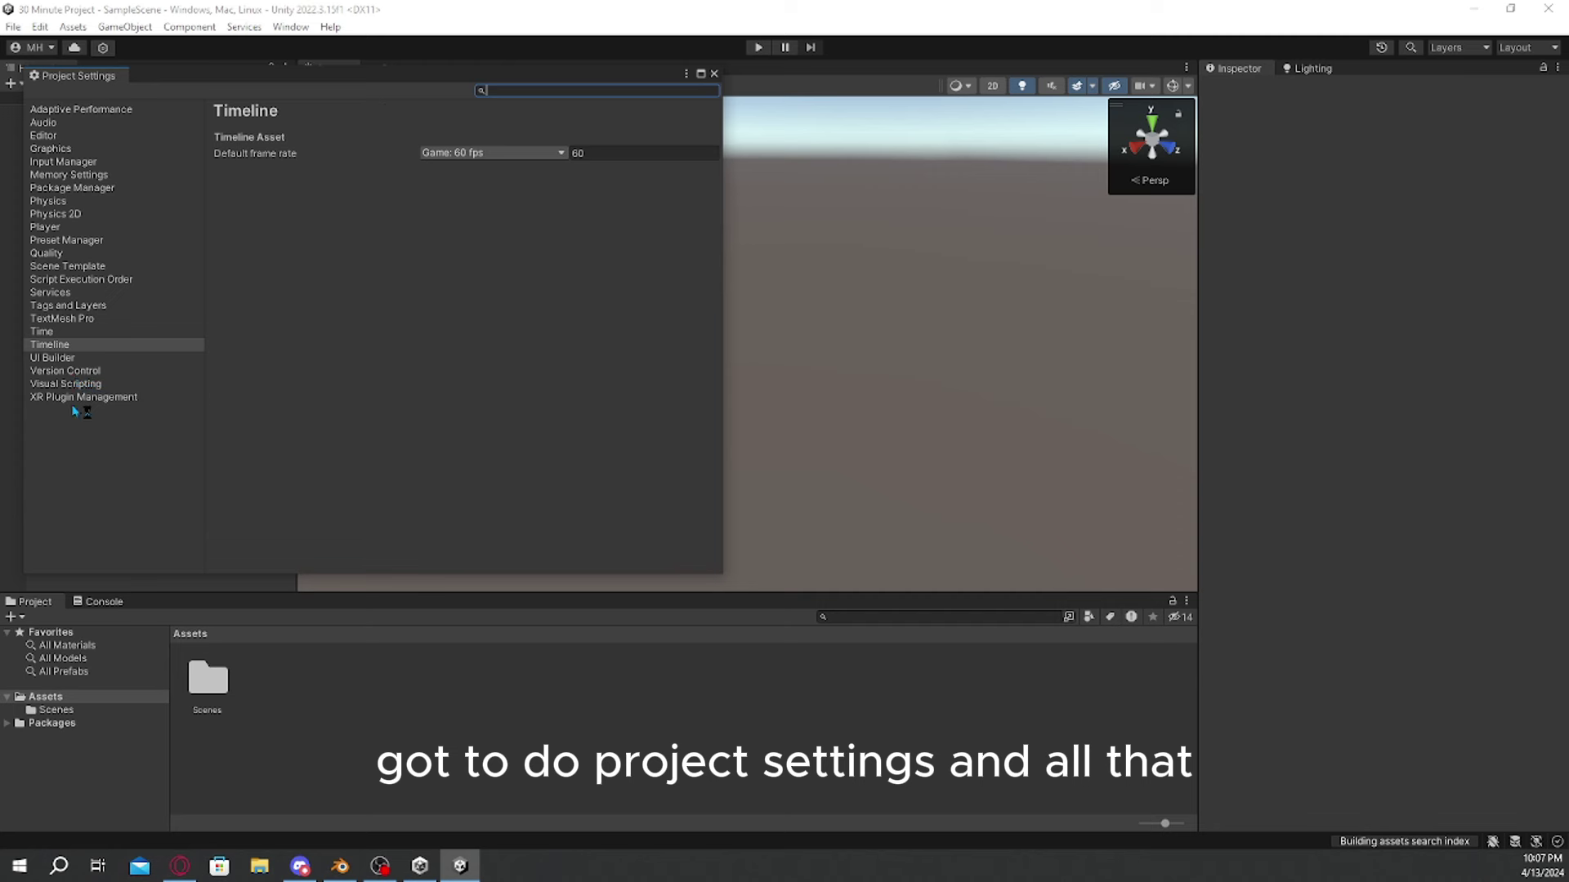
pyautogui.click(79, 398)
pyautogui.click(357, 162)
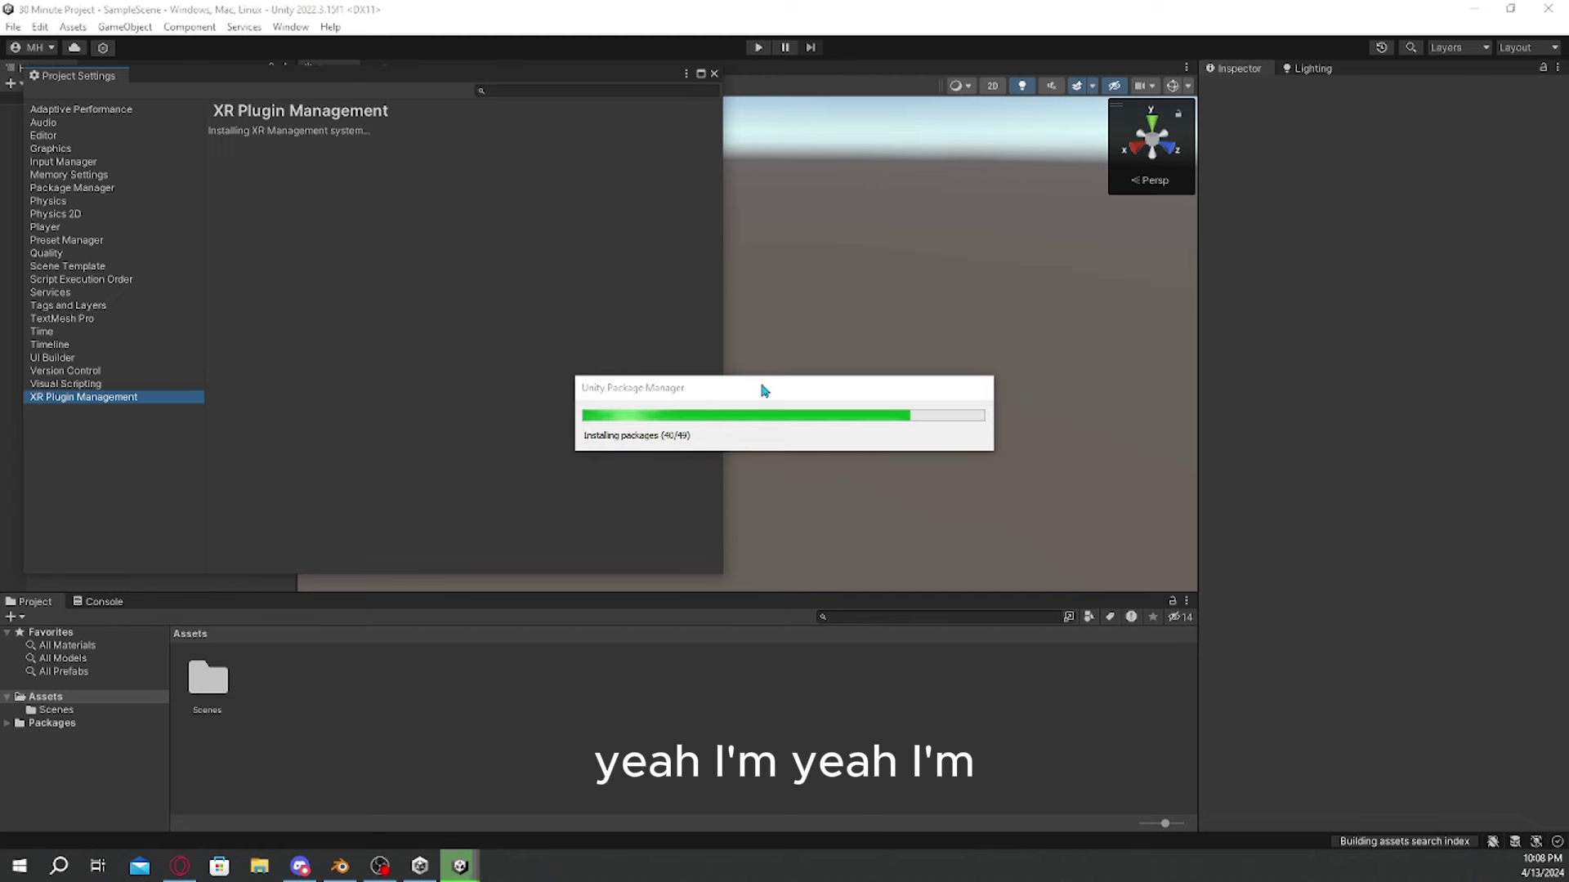
pyautogui.moveTo(764, 391); pyautogui.dragTo(218, 514)
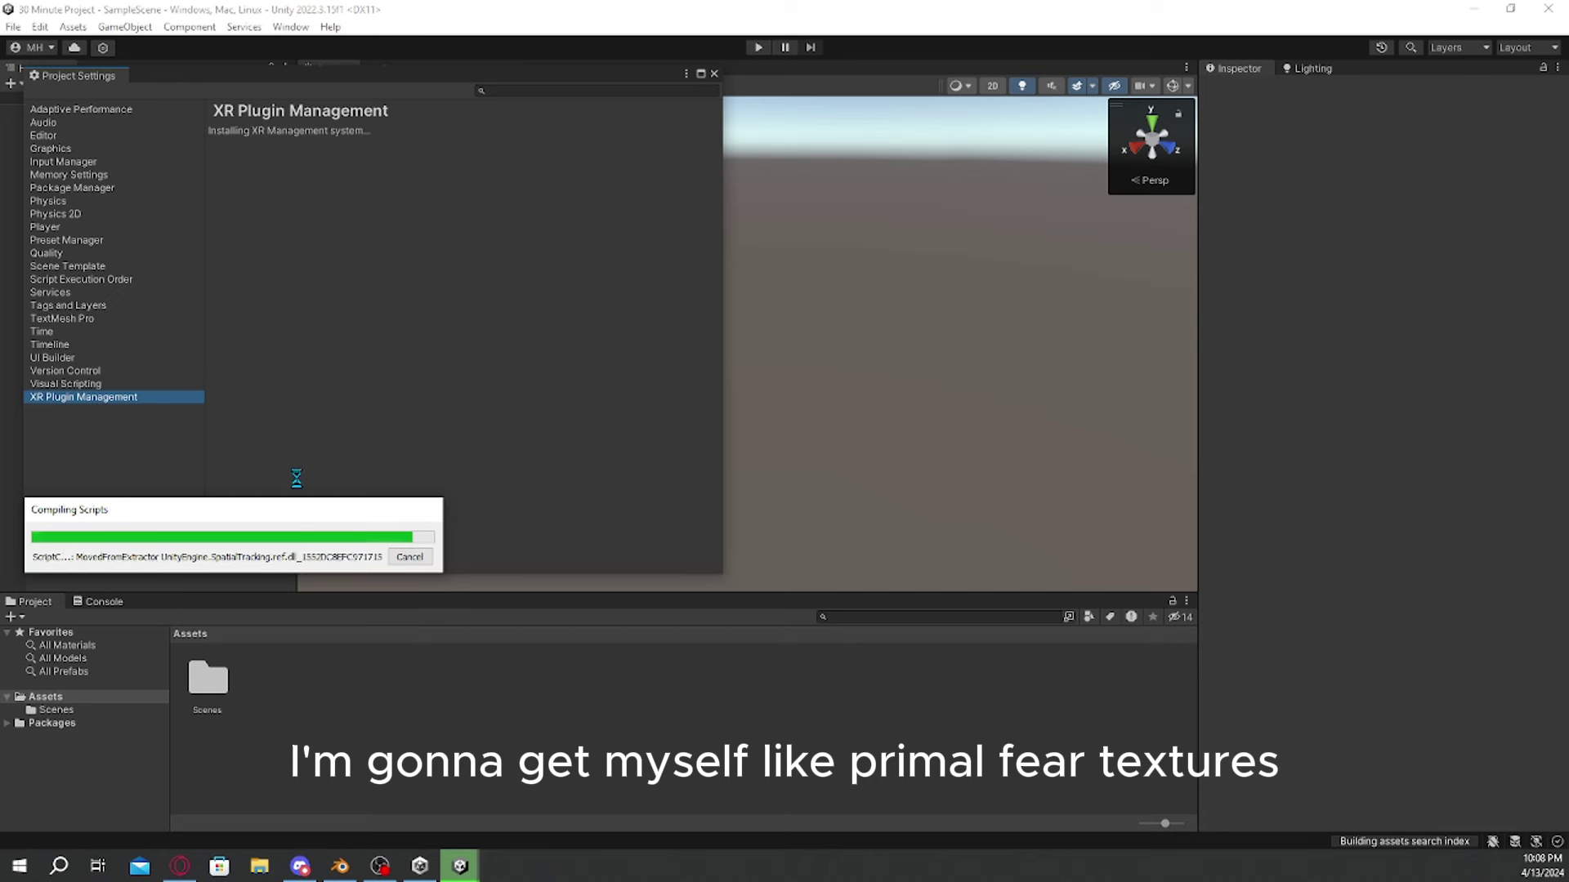
pyautogui.moveTo(263, 513); pyautogui.dragTo(960, 513)
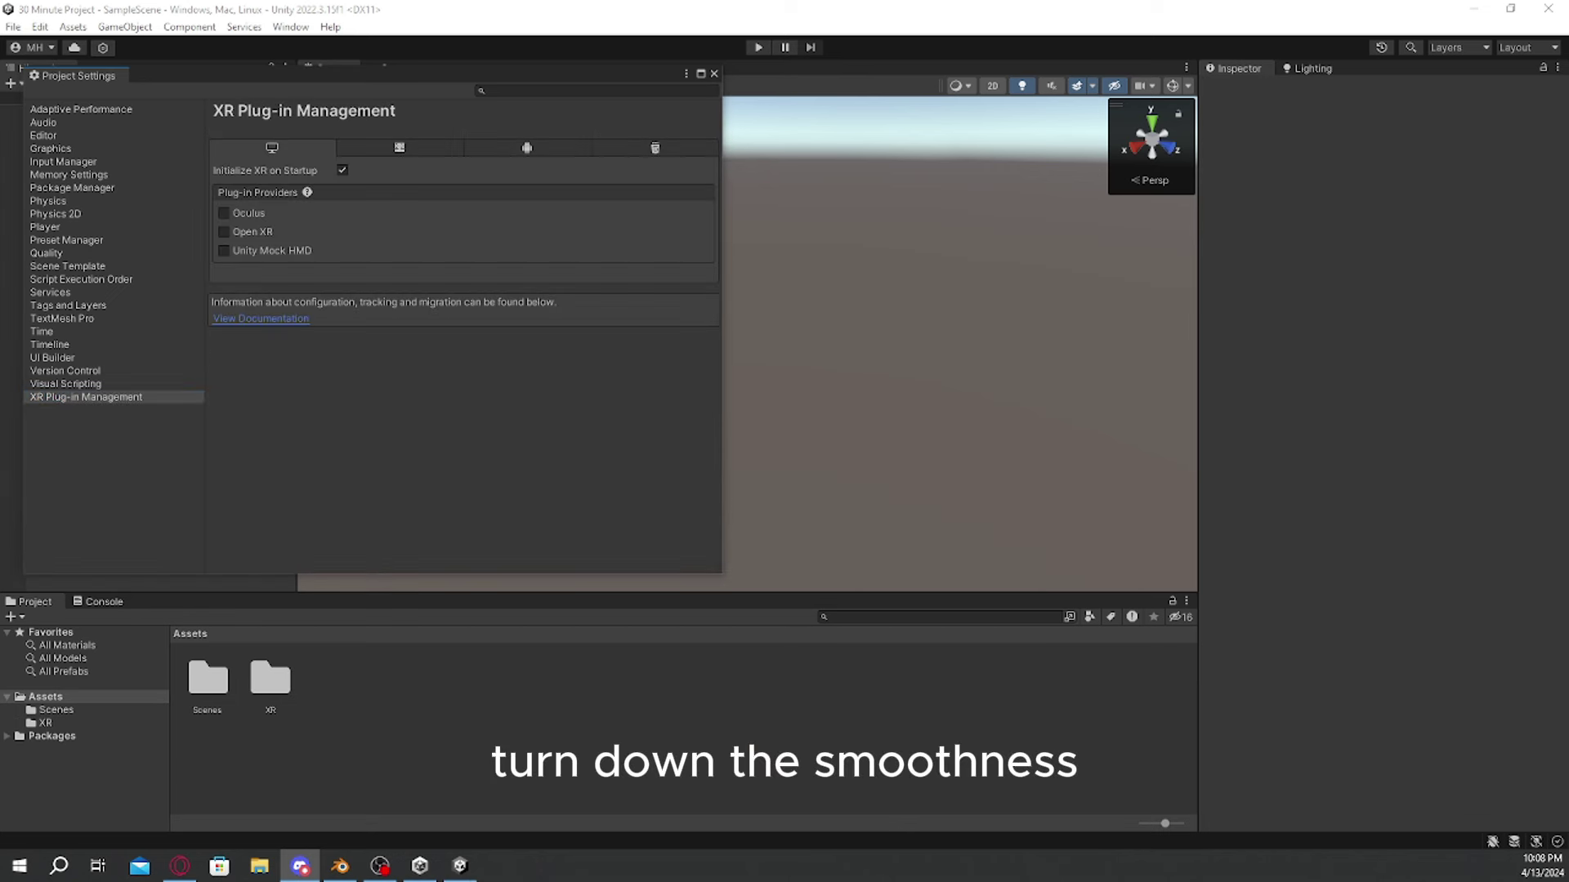
# Step: Enable OpenXR as the desktop plug-in provider, declining the input backend restart, and set its render mode to Multi-pass
pyautogui.click(230, 234)
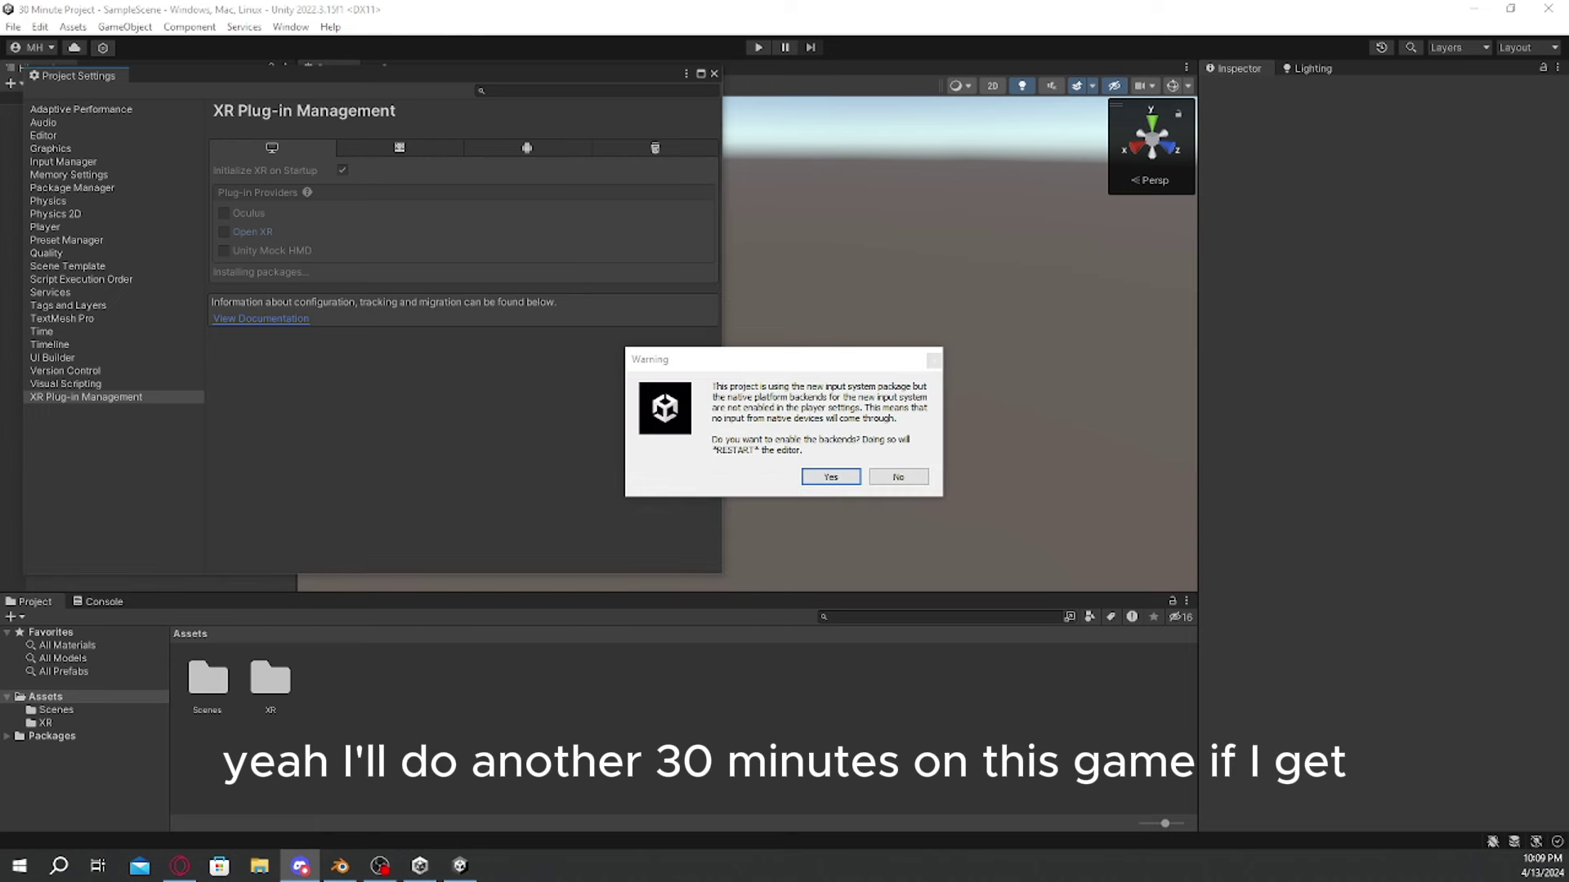
pyautogui.click(902, 477)
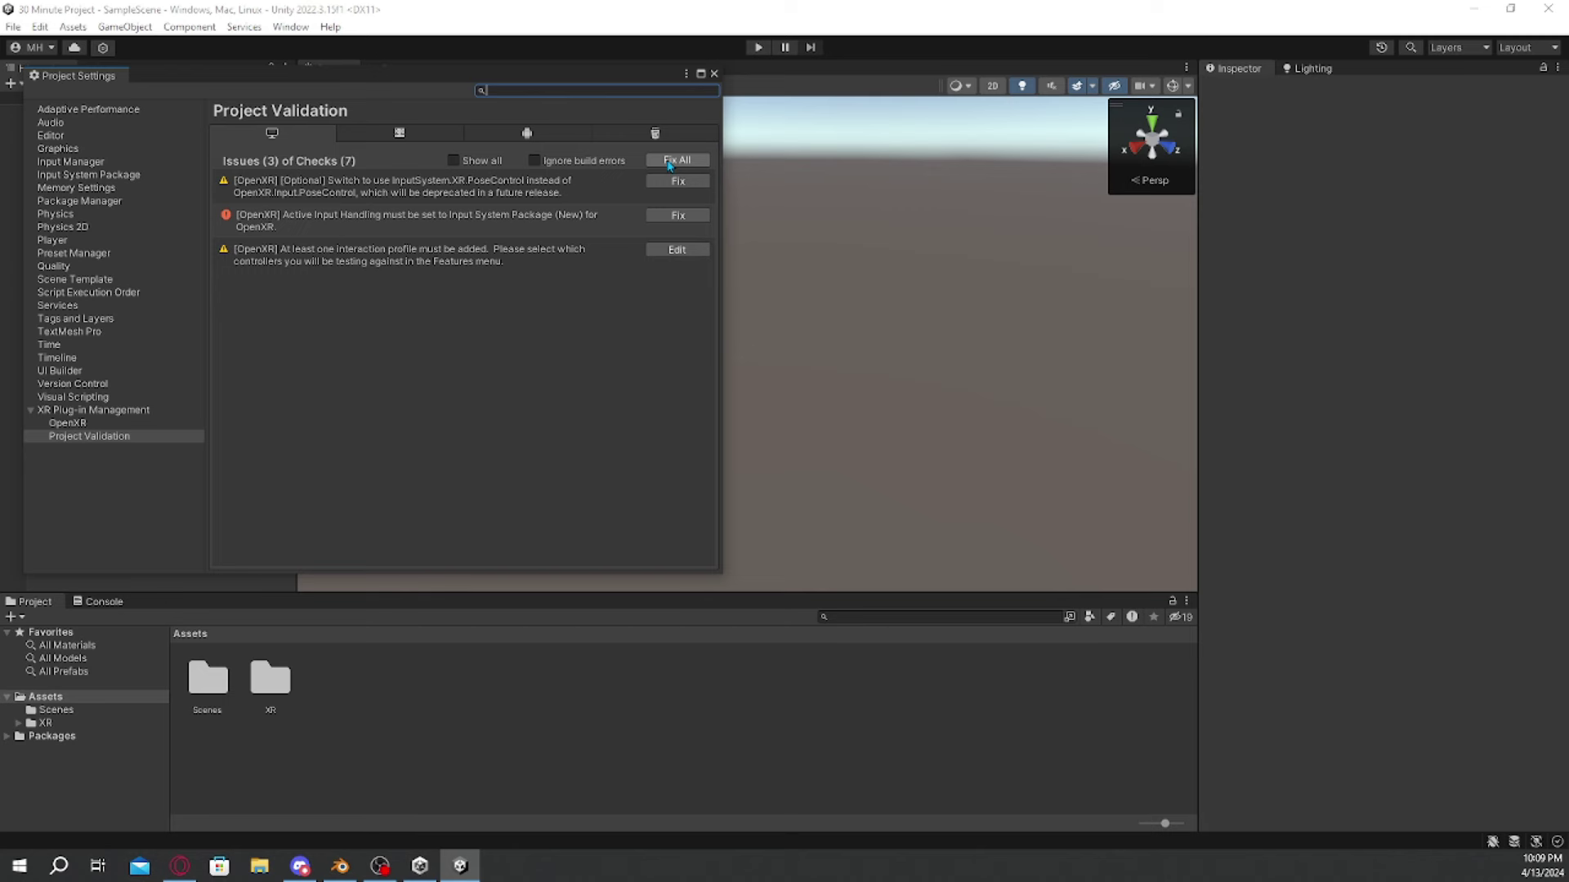
pyautogui.click(89, 424)
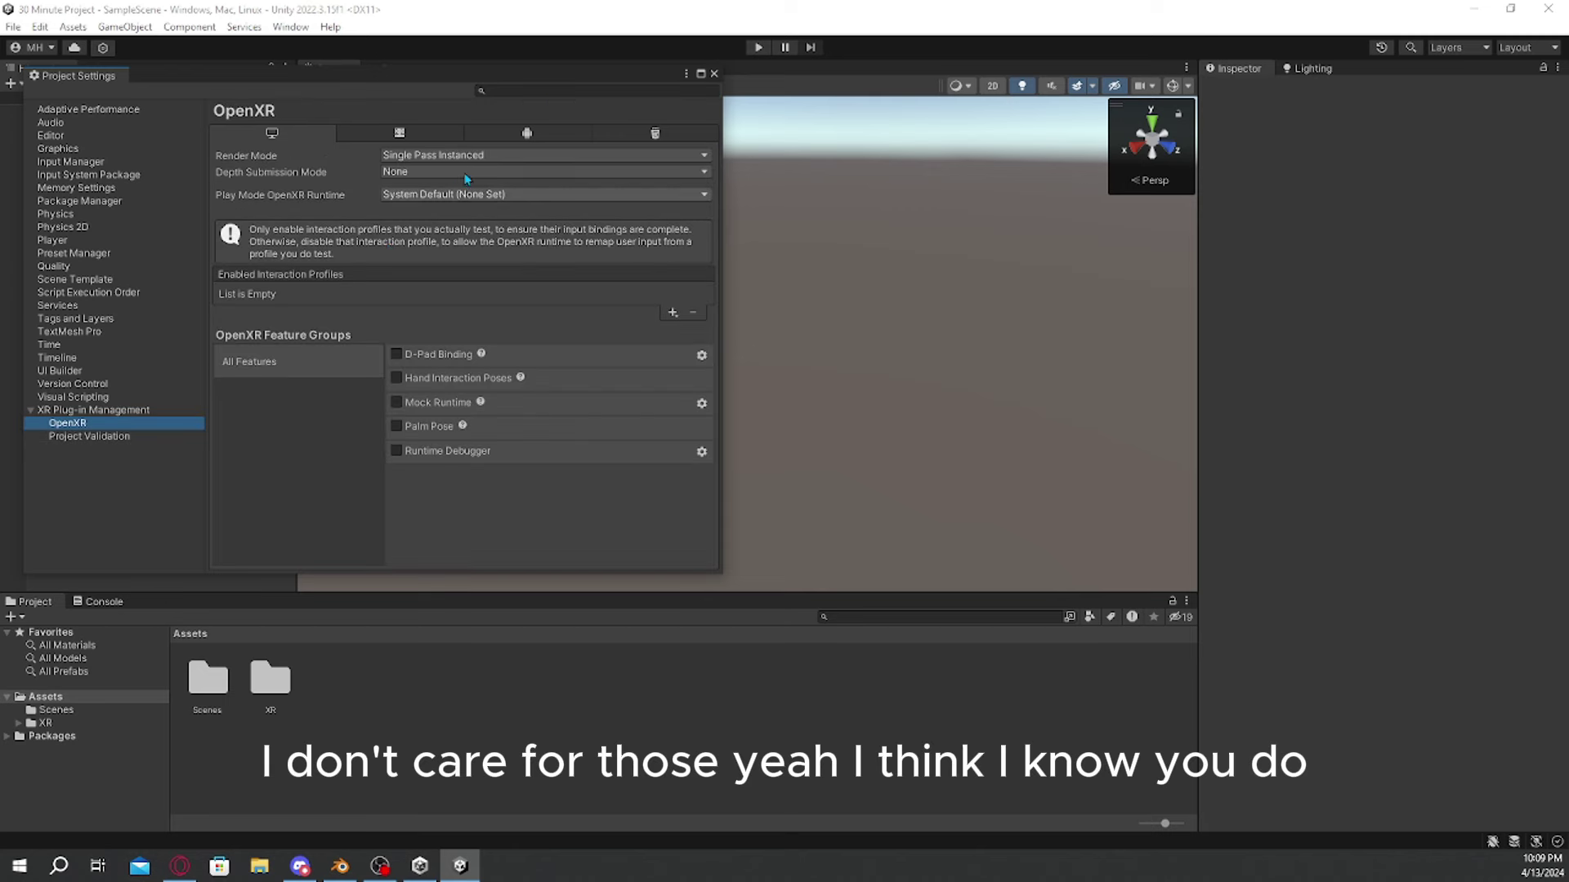
pyautogui.click(461, 156)
pyautogui.click(460, 174)
# Step: Add the Oculus Touch, Meta Quest Touch Pro, Valve Index and HTC Vive controller profiles to the desktop OpenXR interaction profiles
pyautogui.click(670, 314)
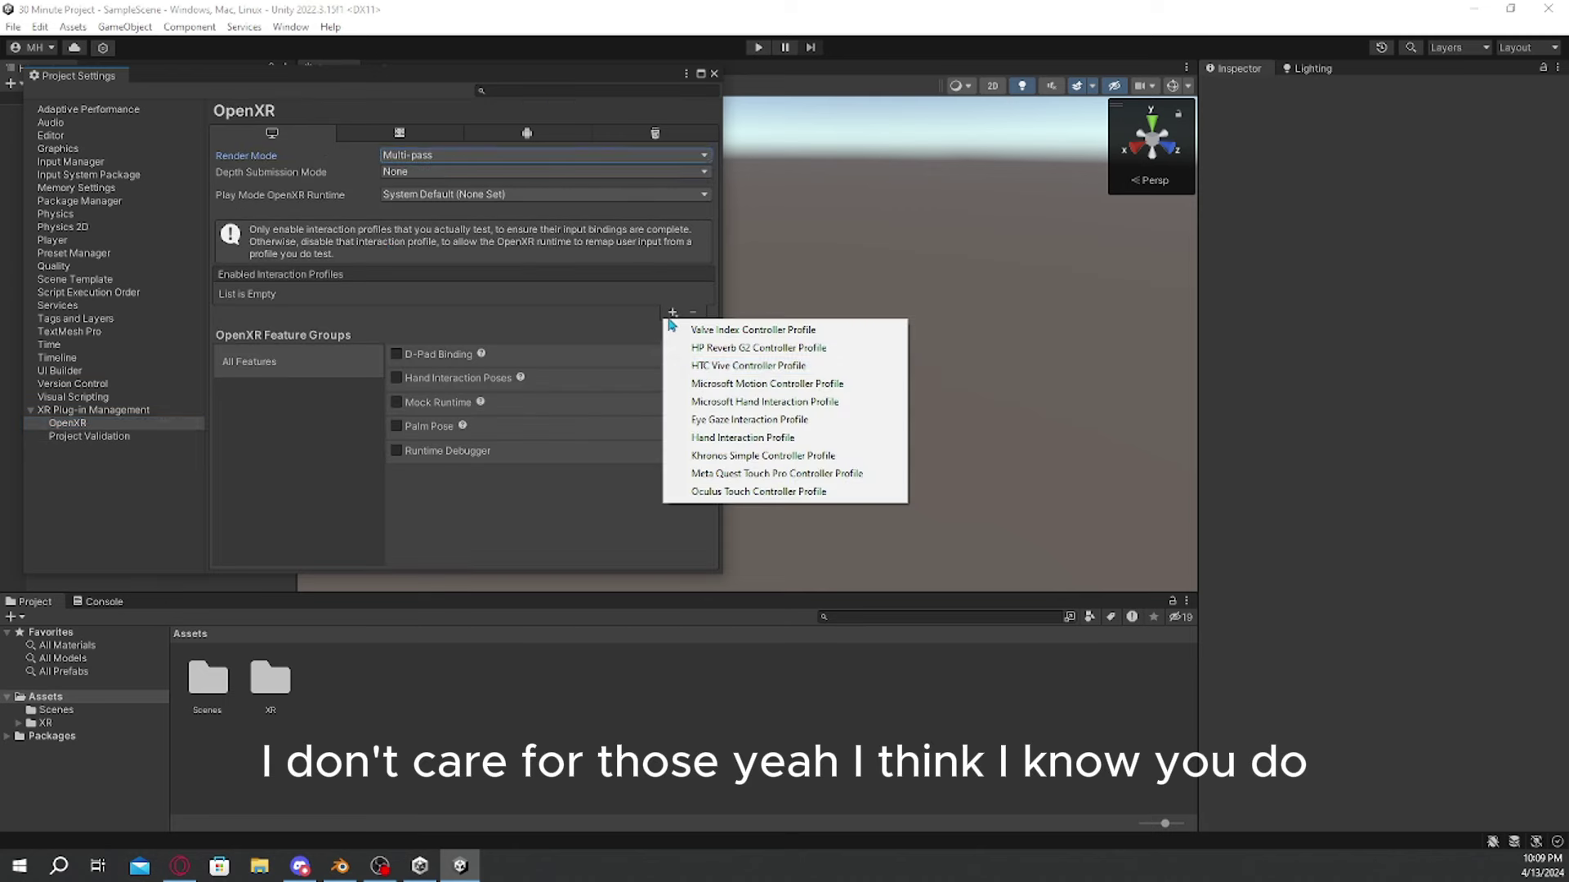
pyautogui.click(735, 493)
pyautogui.click(665, 317)
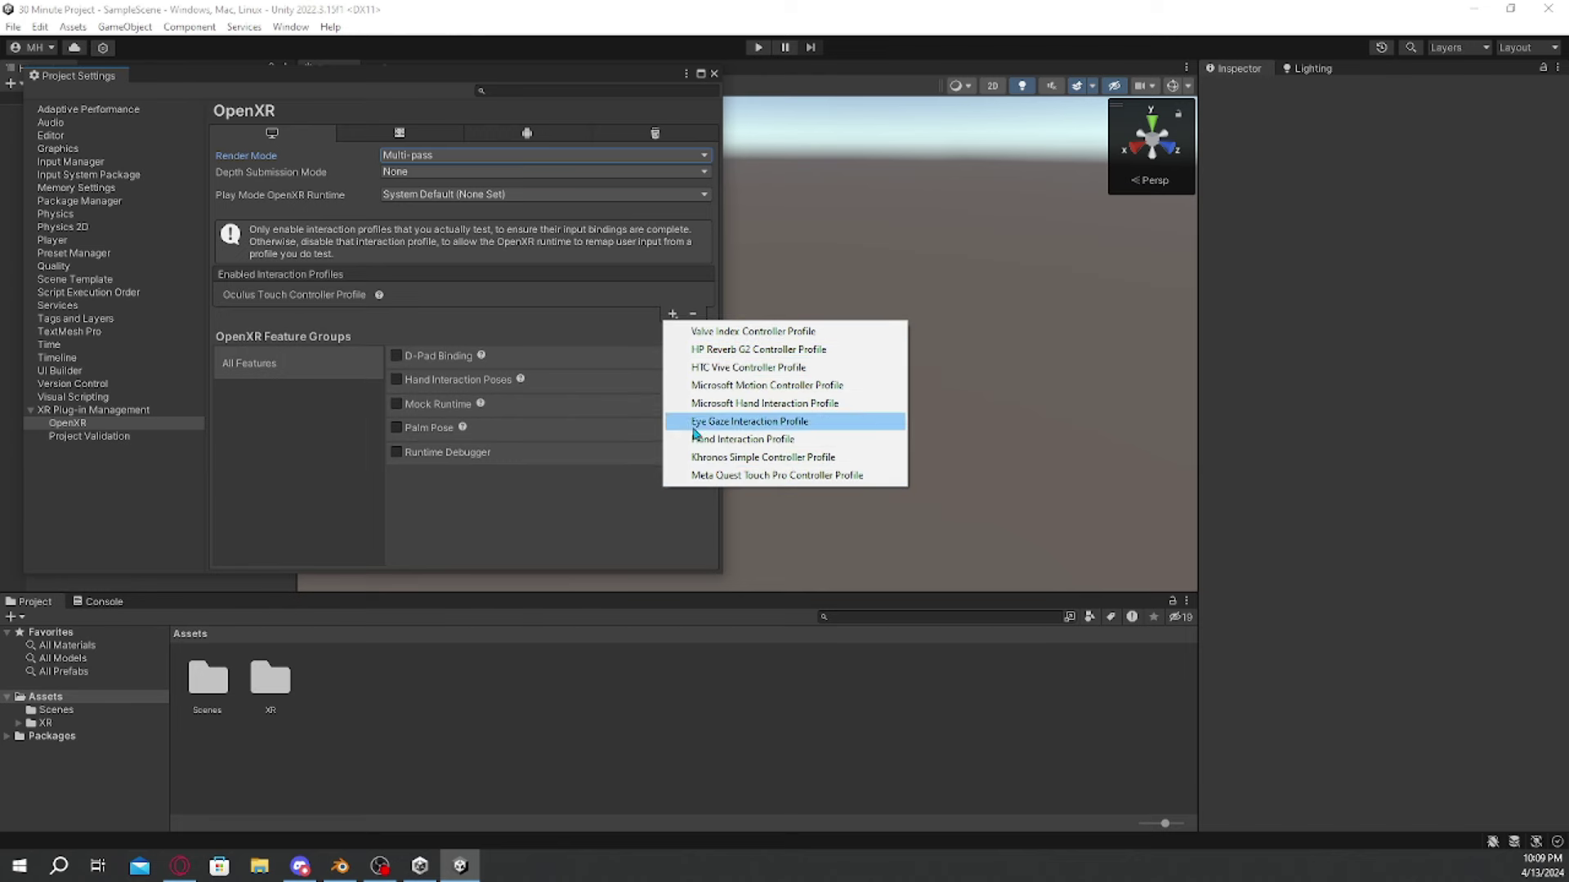
pyautogui.click(735, 470)
pyautogui.click(672, 333)
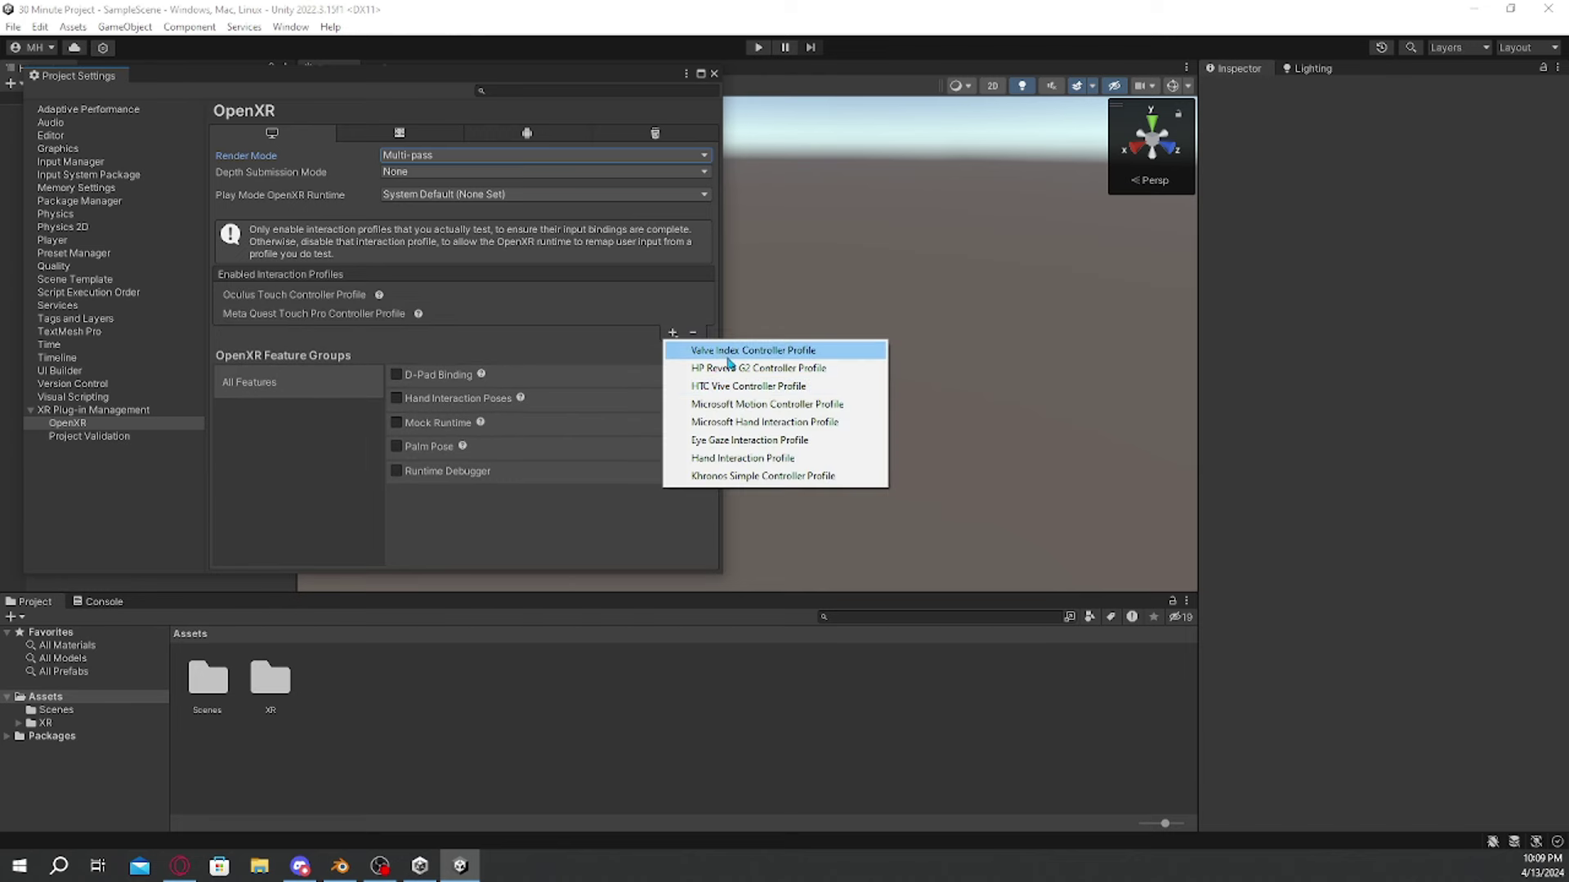
pyautogui.click(726, 351)
pyautogui.click(672, 352)
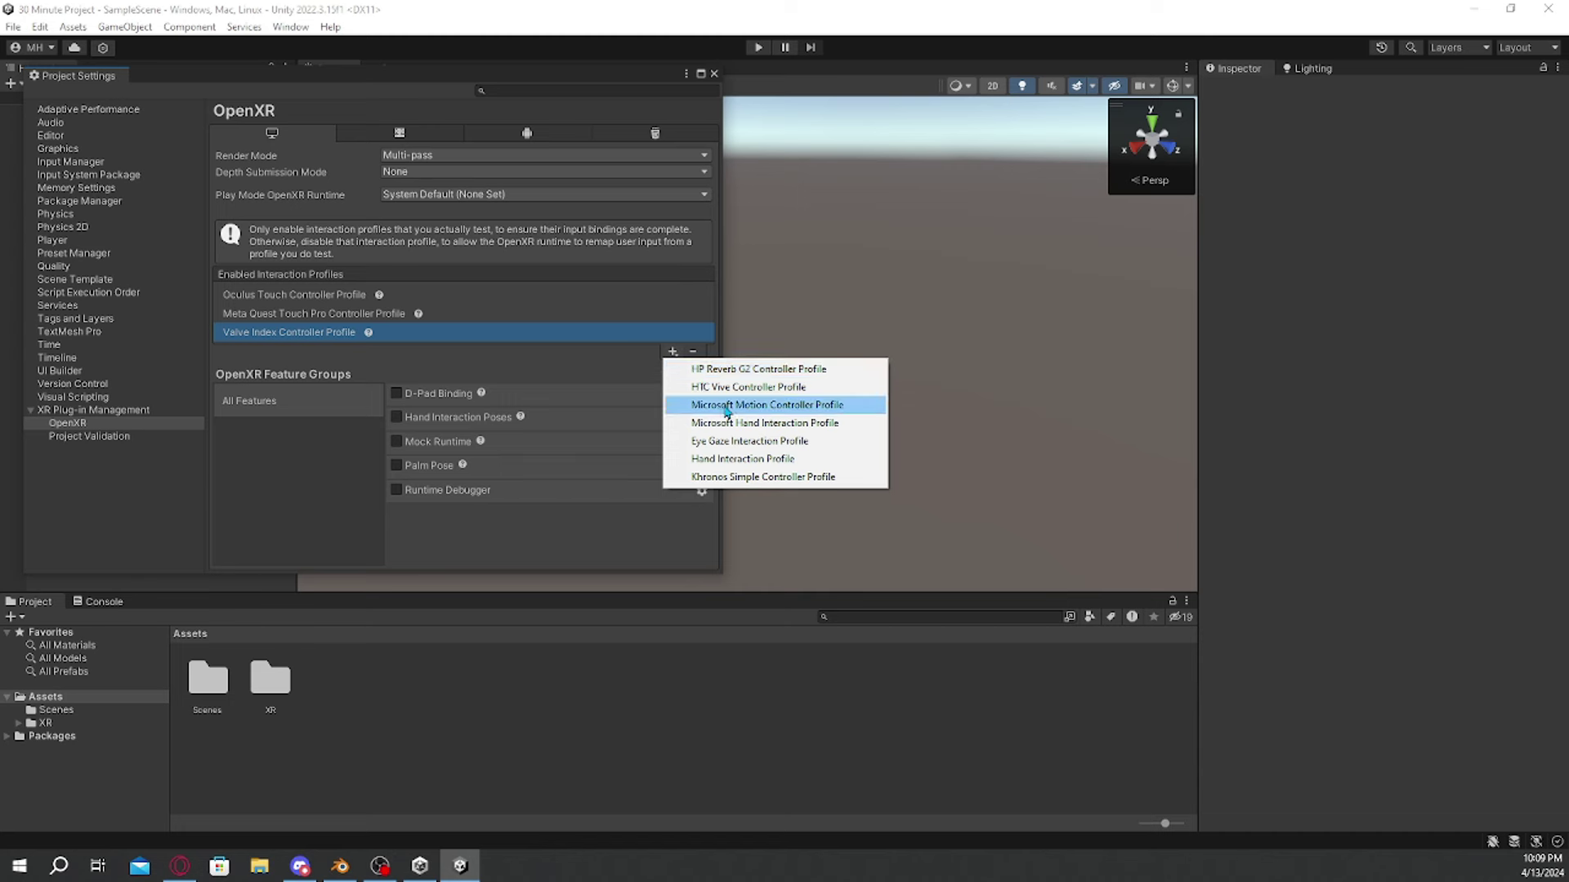
pyautogui.click(735, 386)
pyautogui.hotkey('alt', 'Tab')
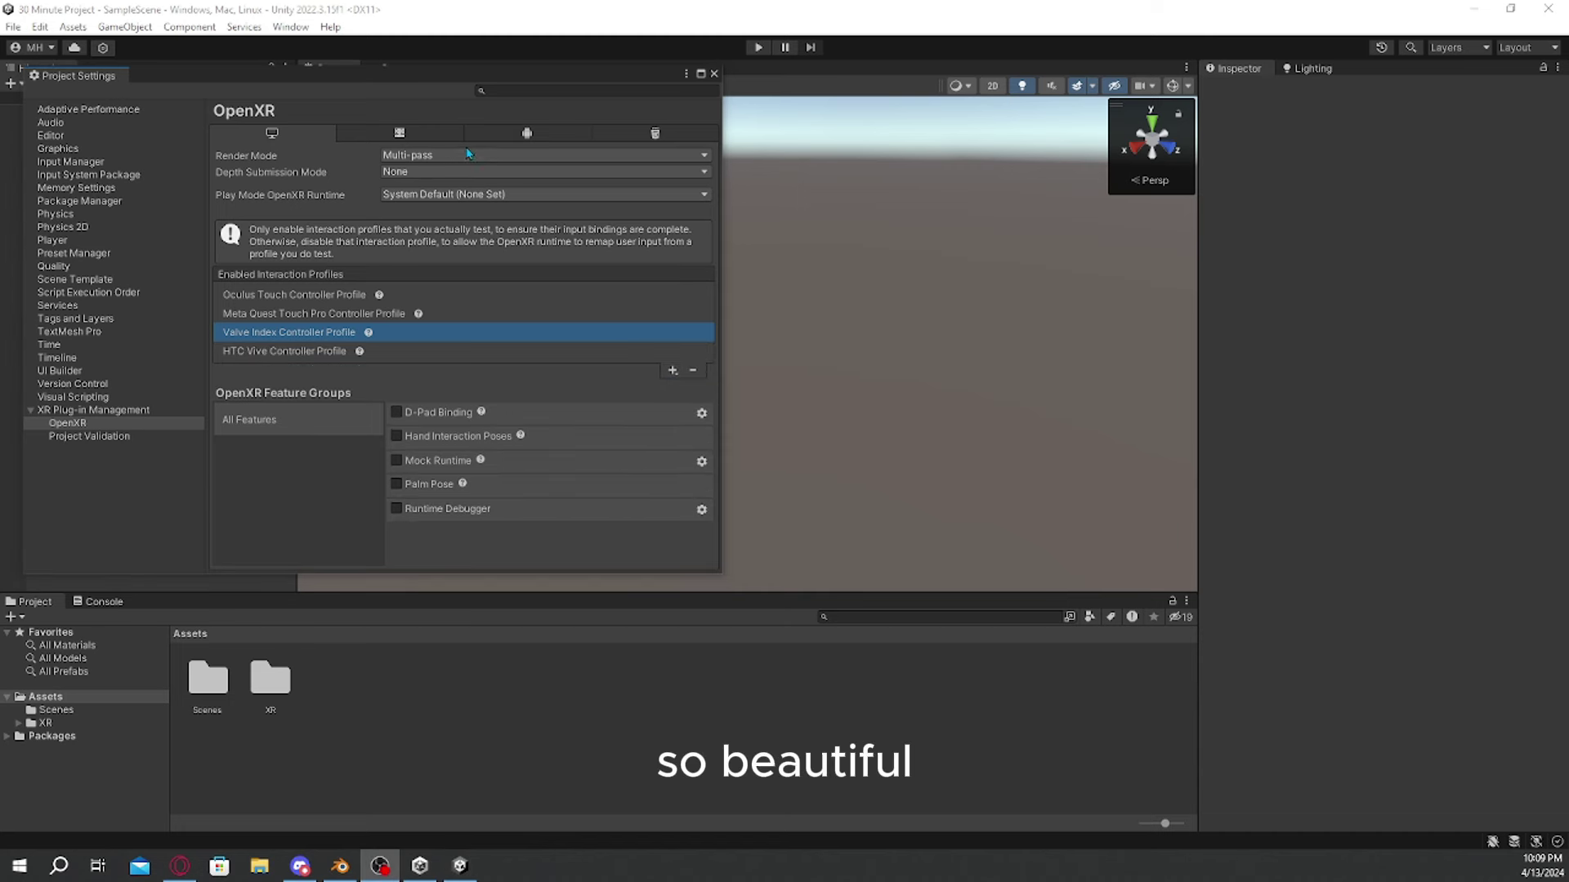
# Step: Set the Android OpenXR render mode to Multi-pass and add the Oculus Touch and Meta Quest Touch Pro controller profiles
pyautogui.click(527, 133)
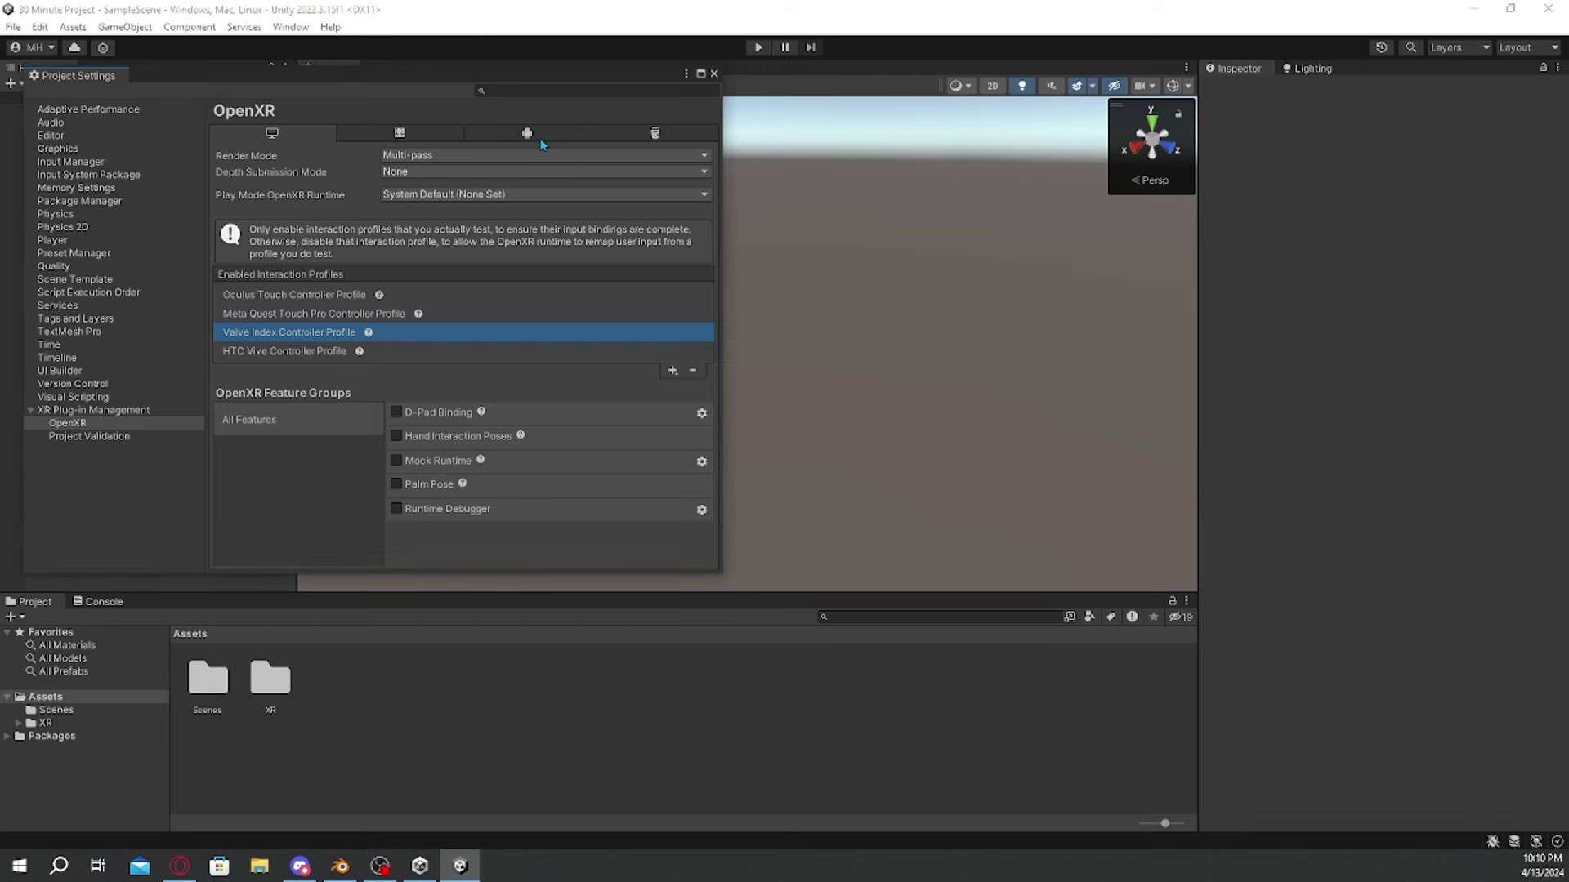
pyautogui.click(500, 155)
pyautogui.click(500, 173)
pyautogui.click(672, 290)
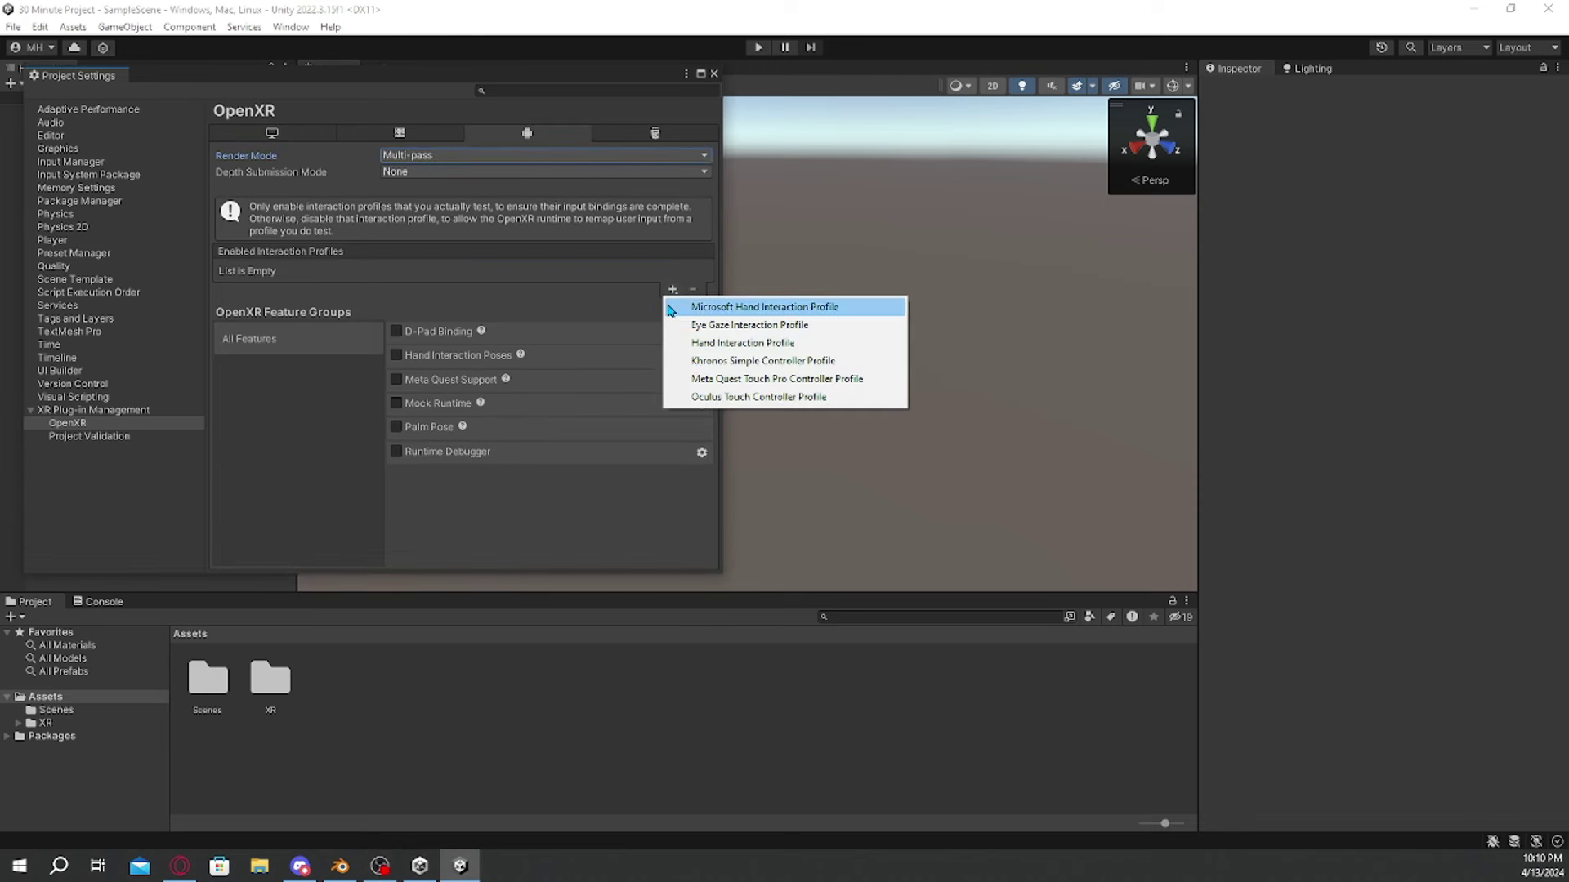
pyautogui.click(712, 400)
pyautogui.click(672, 292)
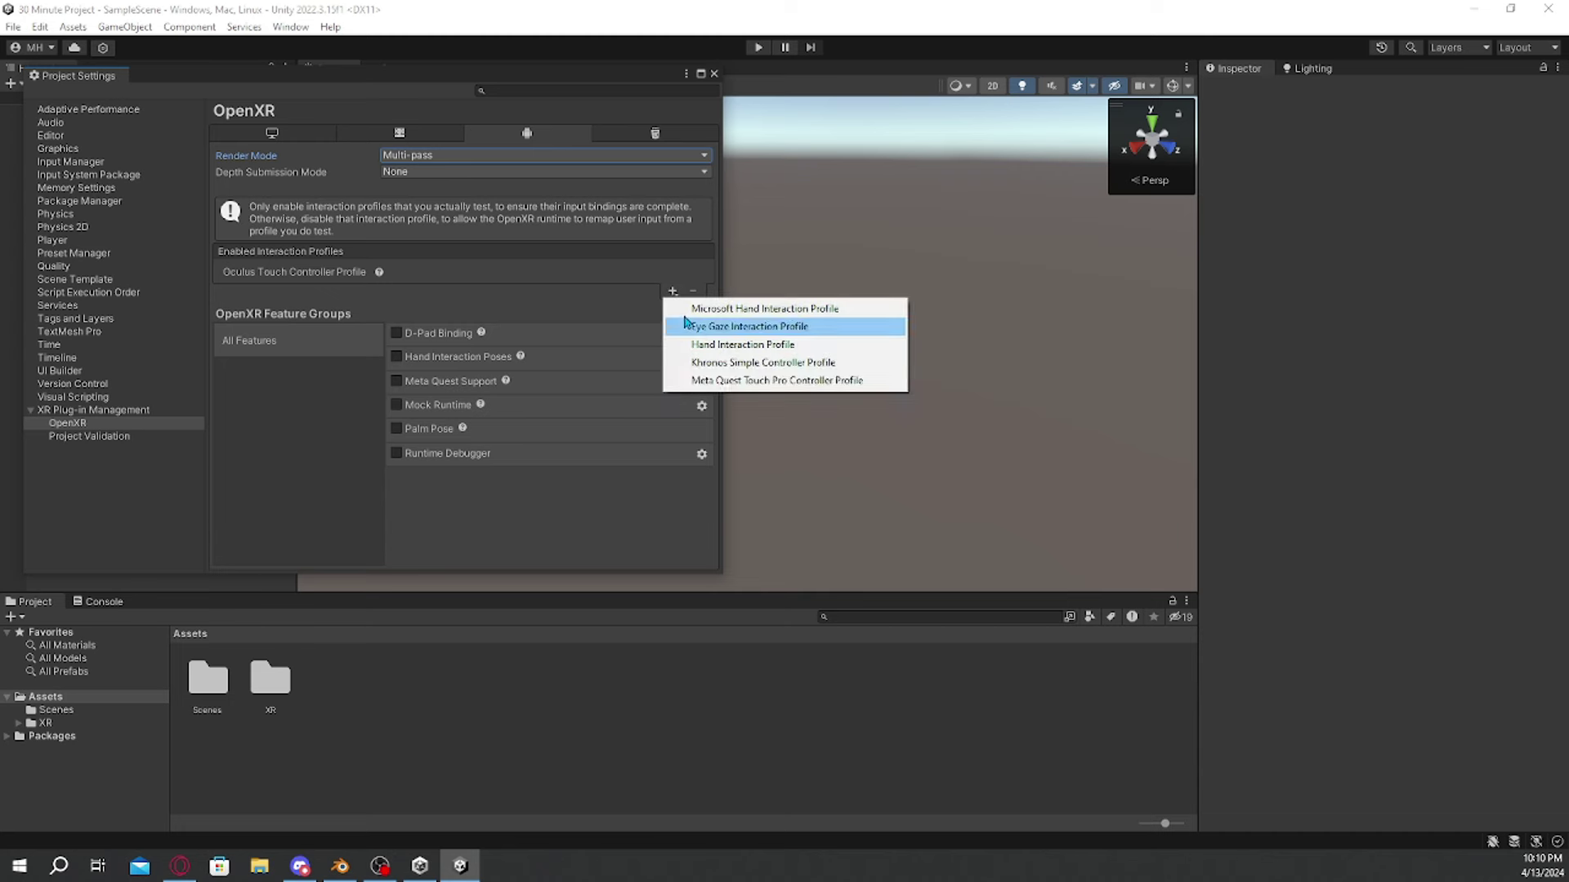
pyautogui.click(723, 385)
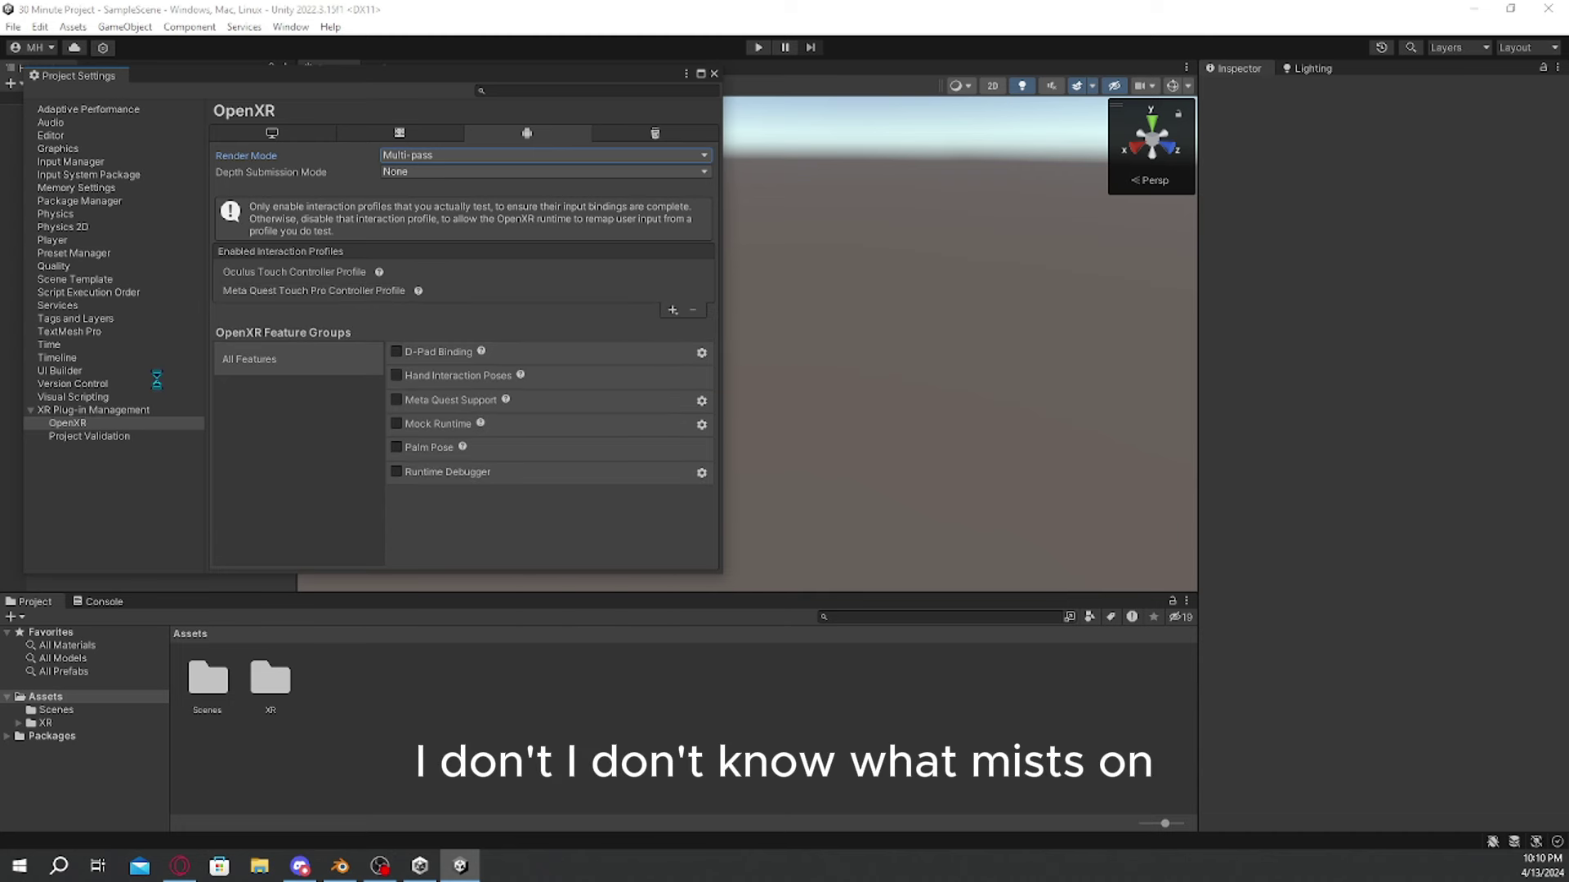
# Step: Disable OpenXR and enable Oculus as the Android plug-in provider, and close the project settings
pyautogui.click(224, 250)
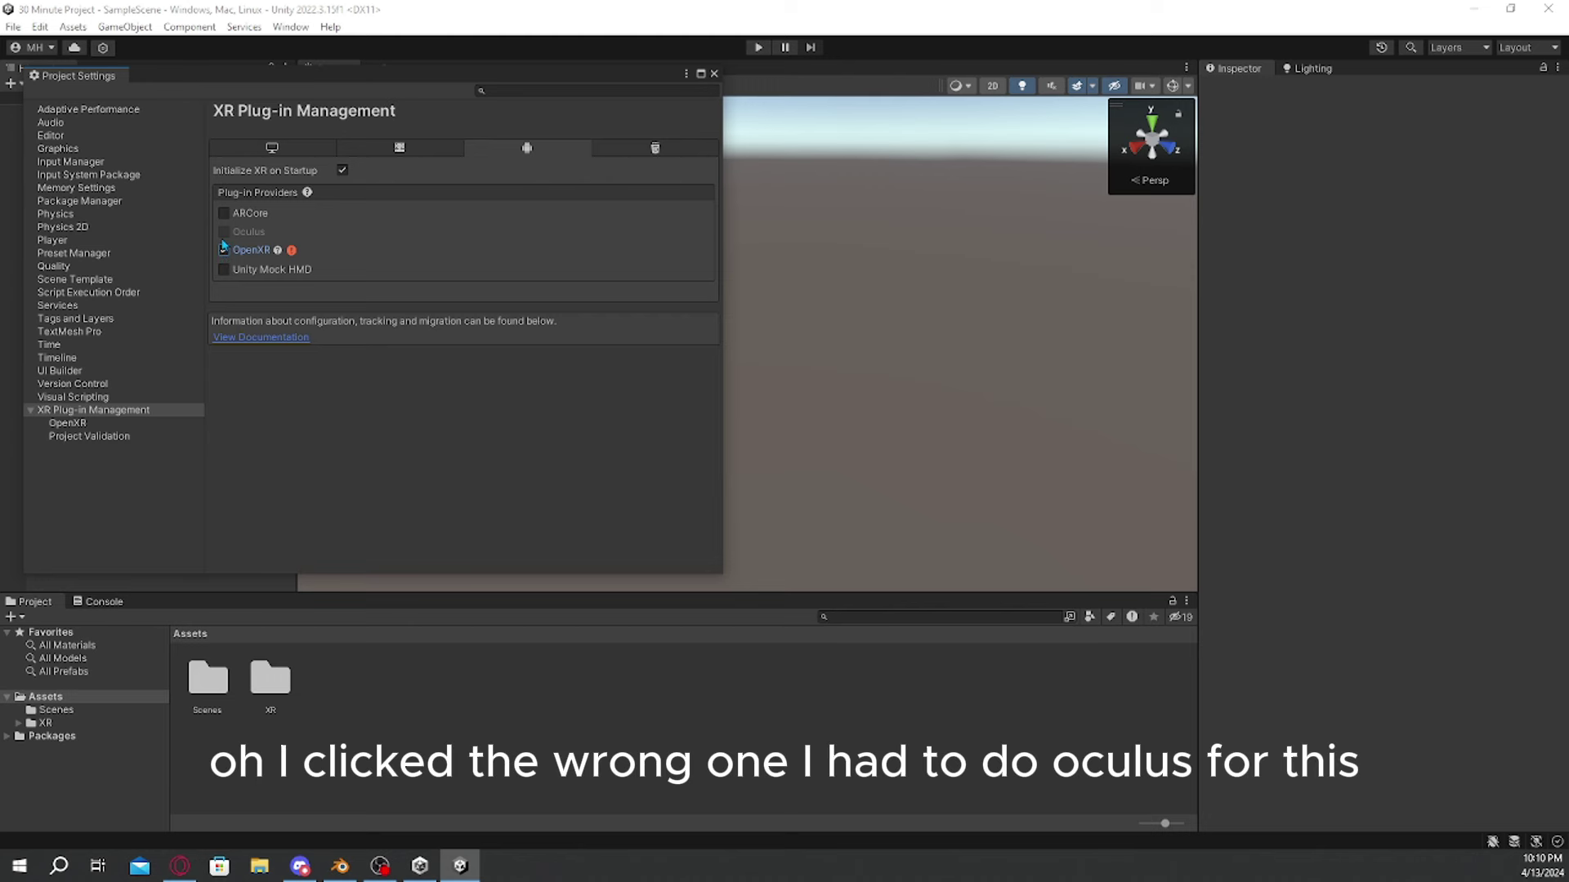
pyautogui.click(224, 250)
pyautogui.click(225, 232)
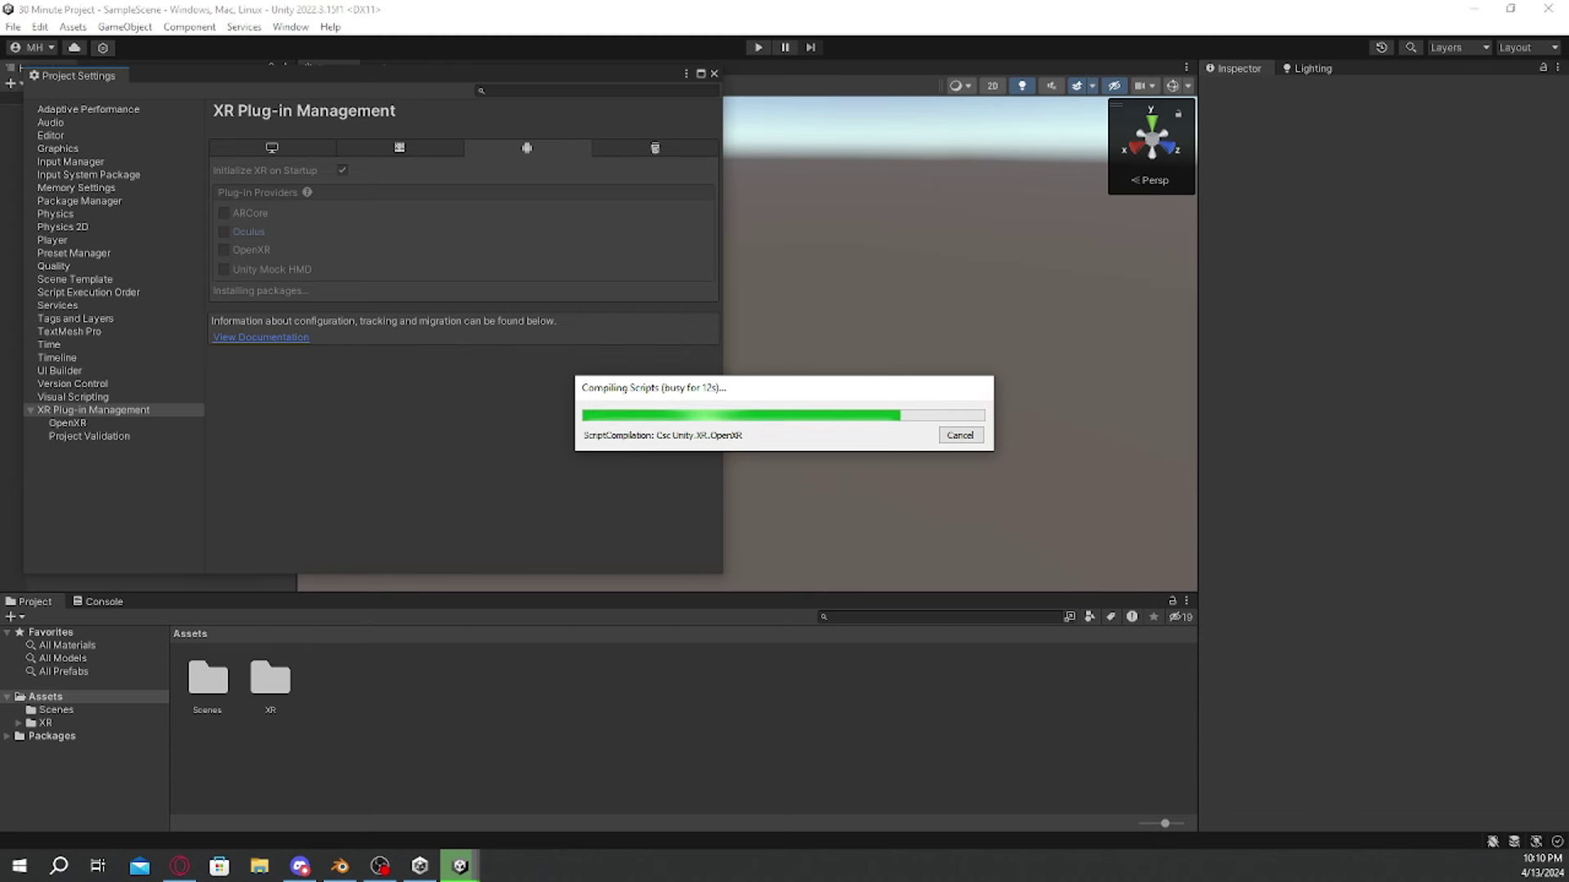
pyautogui.click(117, 435)
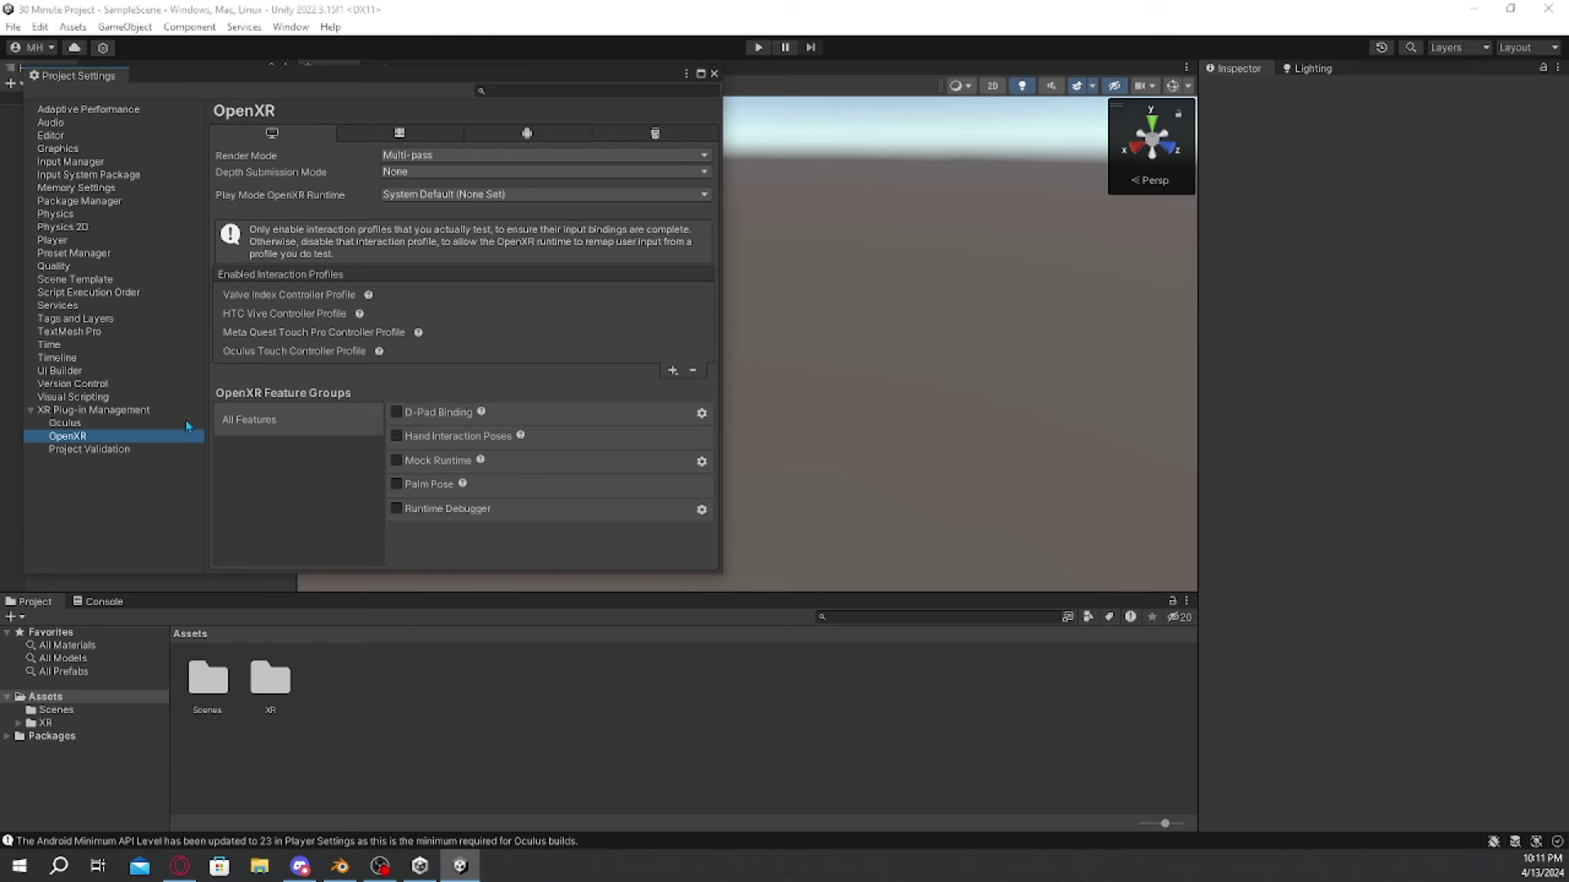
pyautogui.click(151, 410)
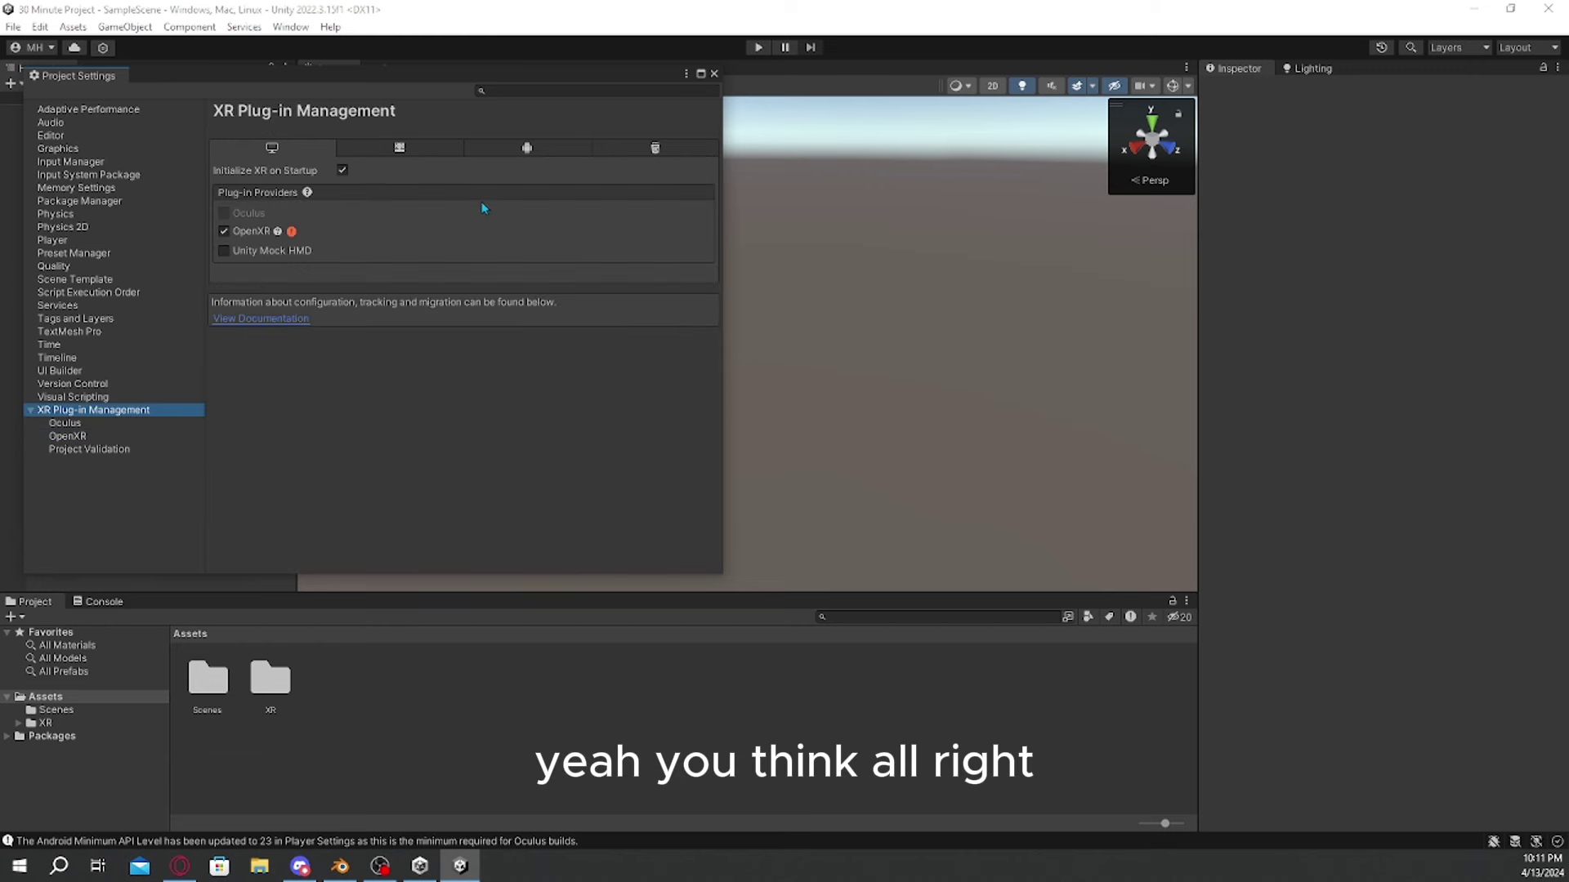
pyautogui.click(714, 74)
# Step: Search the Unity Registry packages for "xr" and install the XR Interaction Toolkit
pyautogui.click(292, 28)
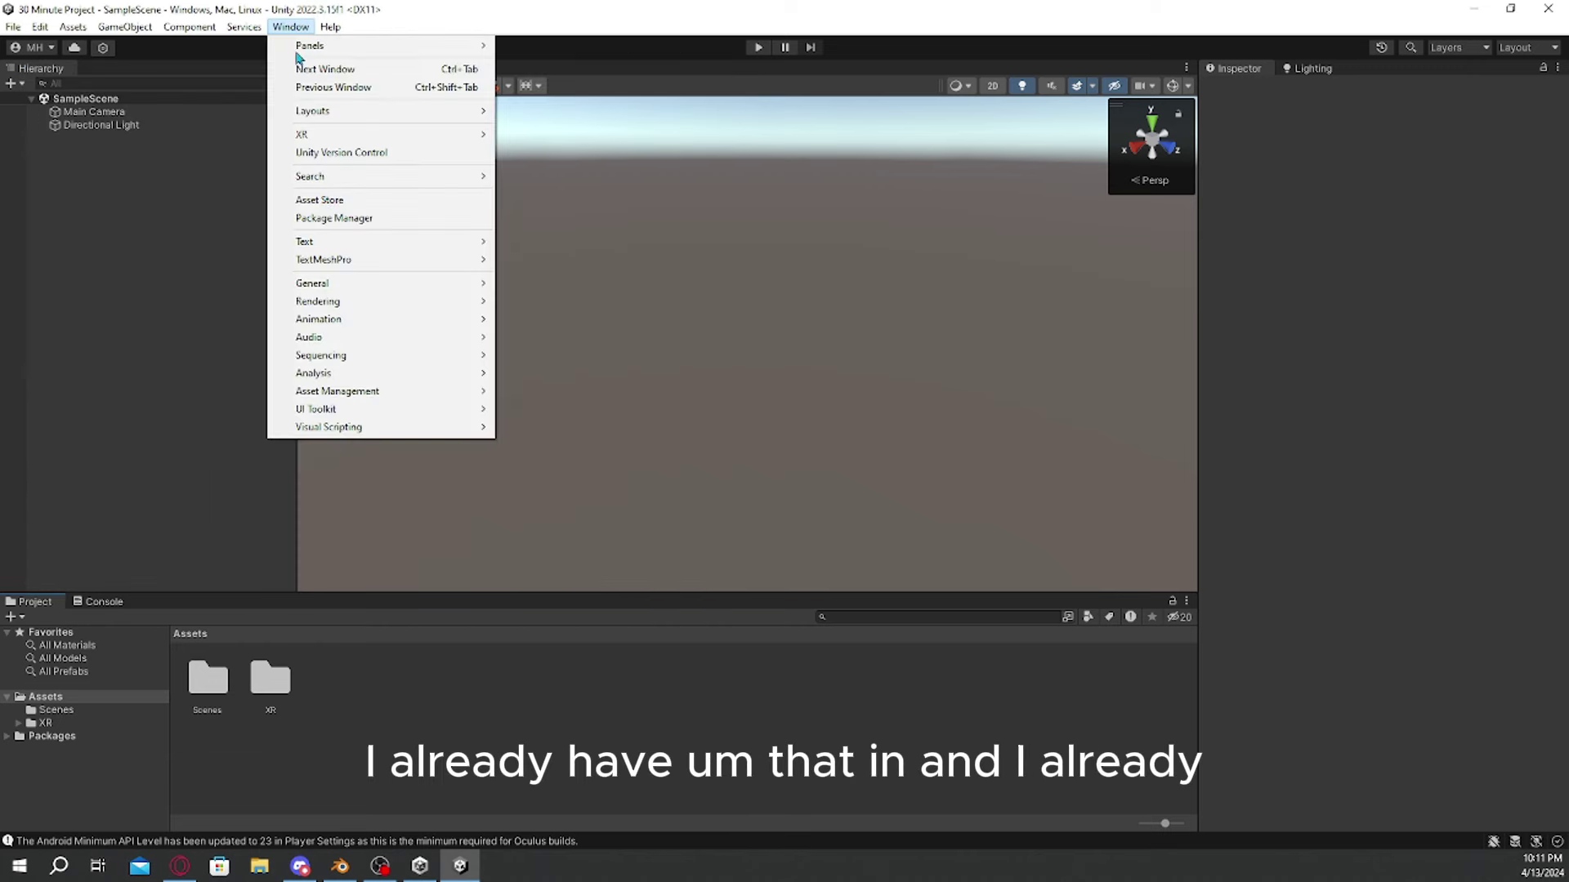
pyautogui.click(344, 219)
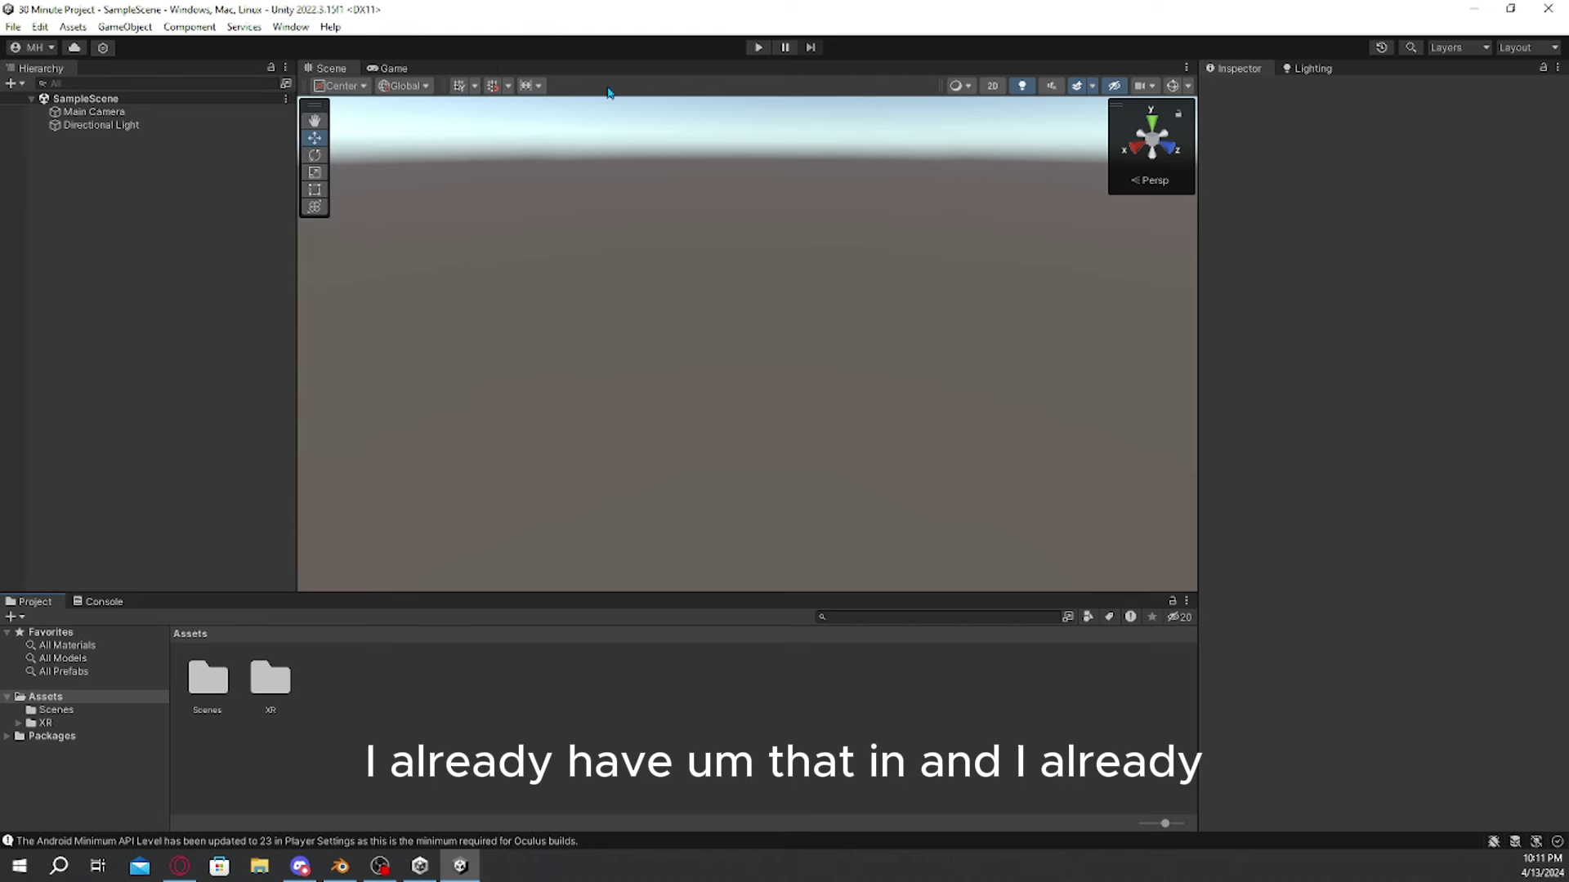
pyautogui.click(570, 176)
pyautogui.click(570, 194)
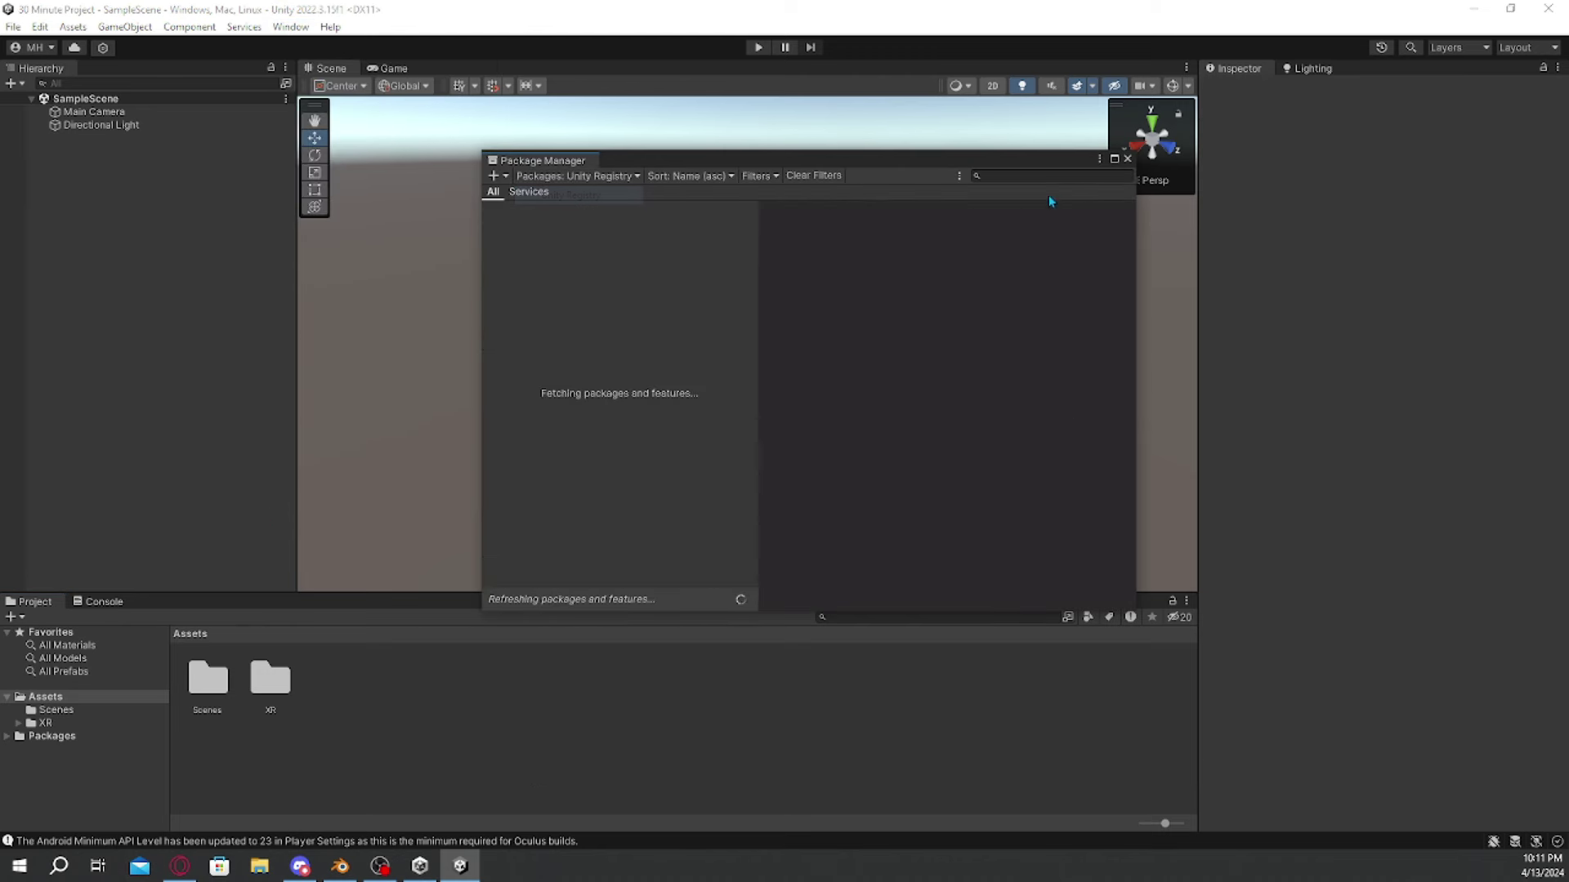
pyautogui.click(1041, 175)
pyautogui.write('xr')
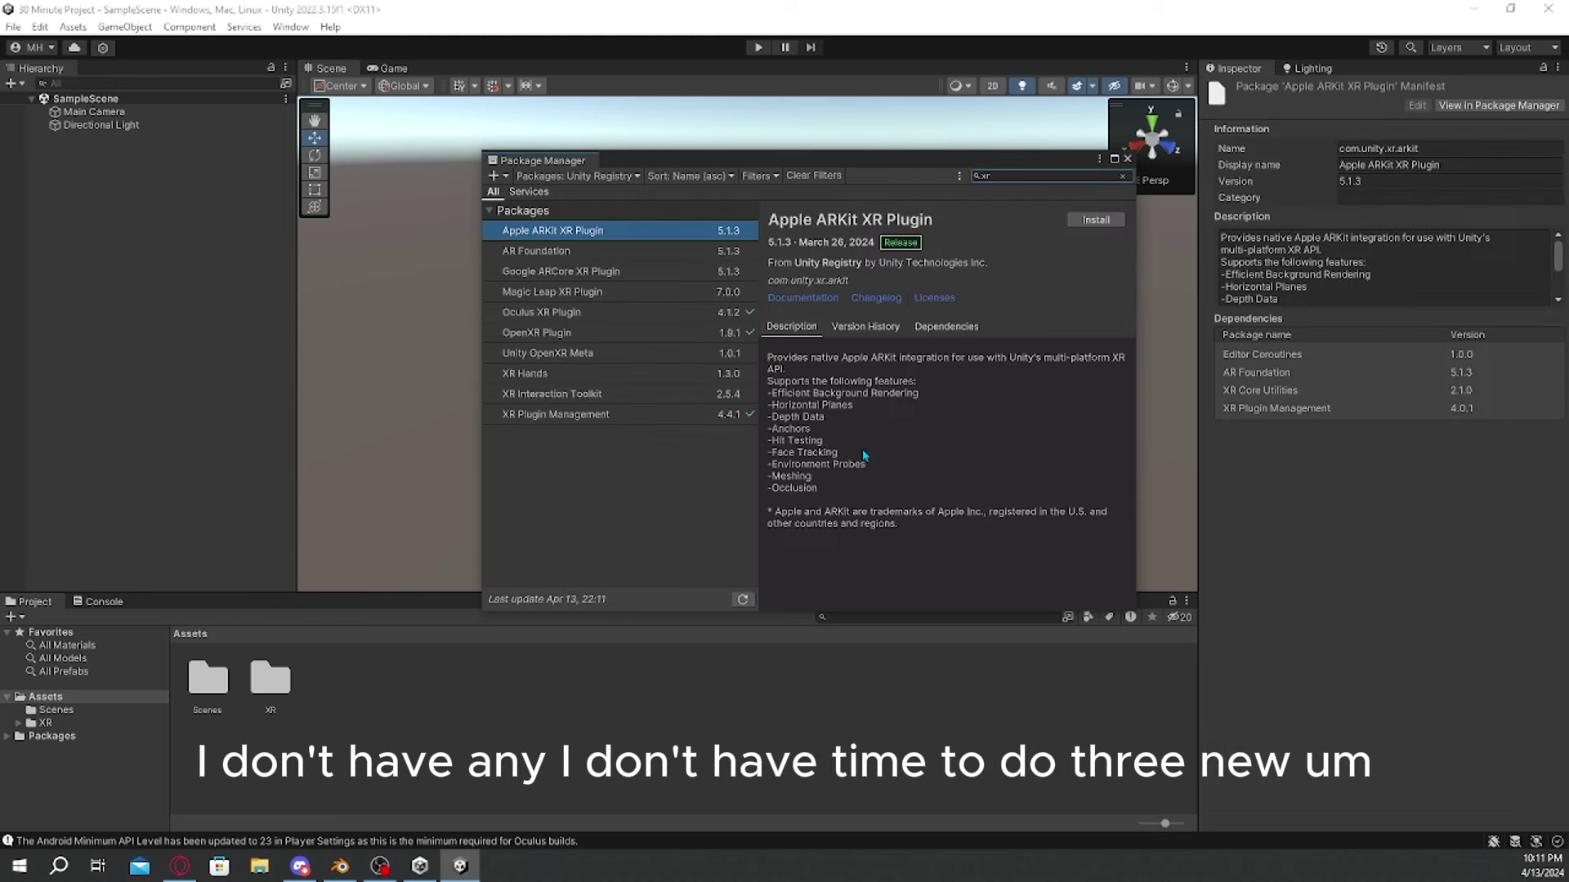
pyautogui.click(583, 395)
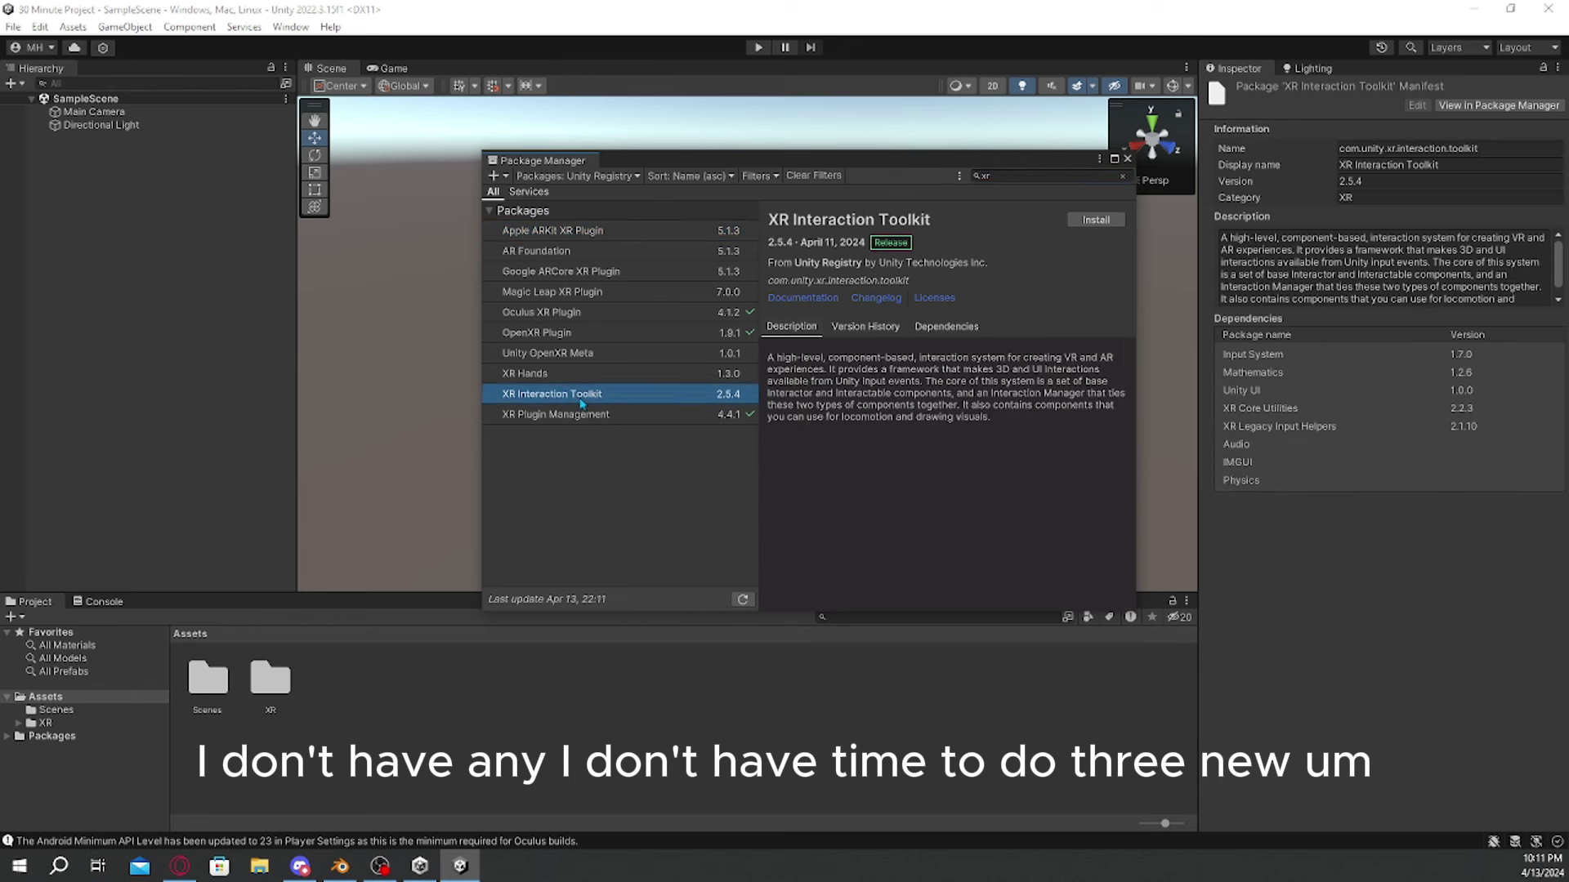
pyautogui.click(1091, 221)
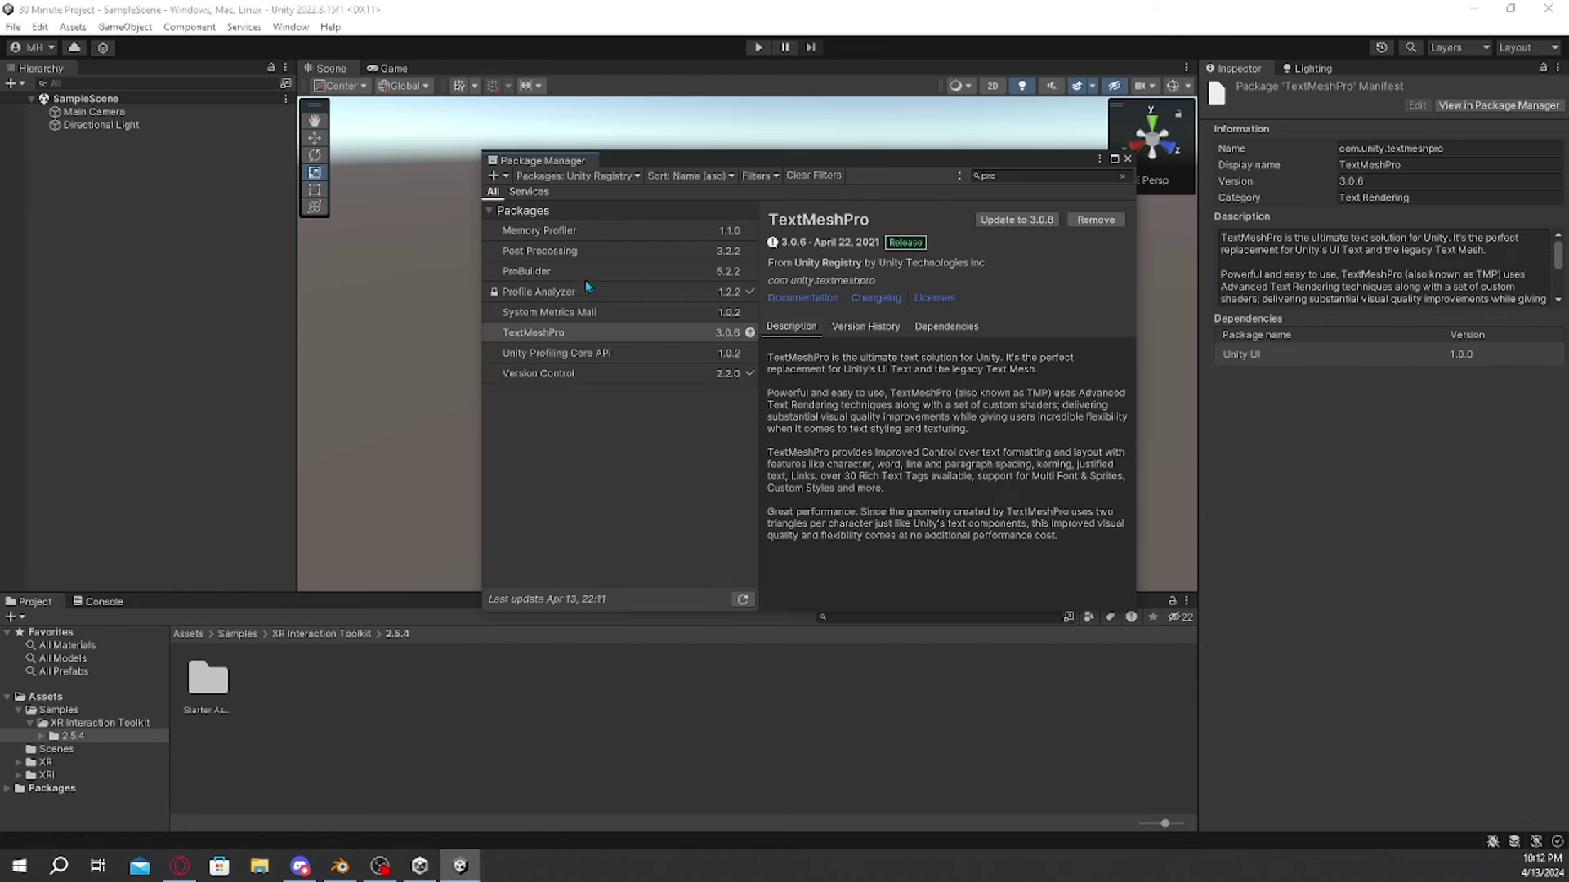
# Step: Install the ProBuilder package and close the Package Manager
pyautogui.click(585, 273)
pyautogui.click(1111, 219)
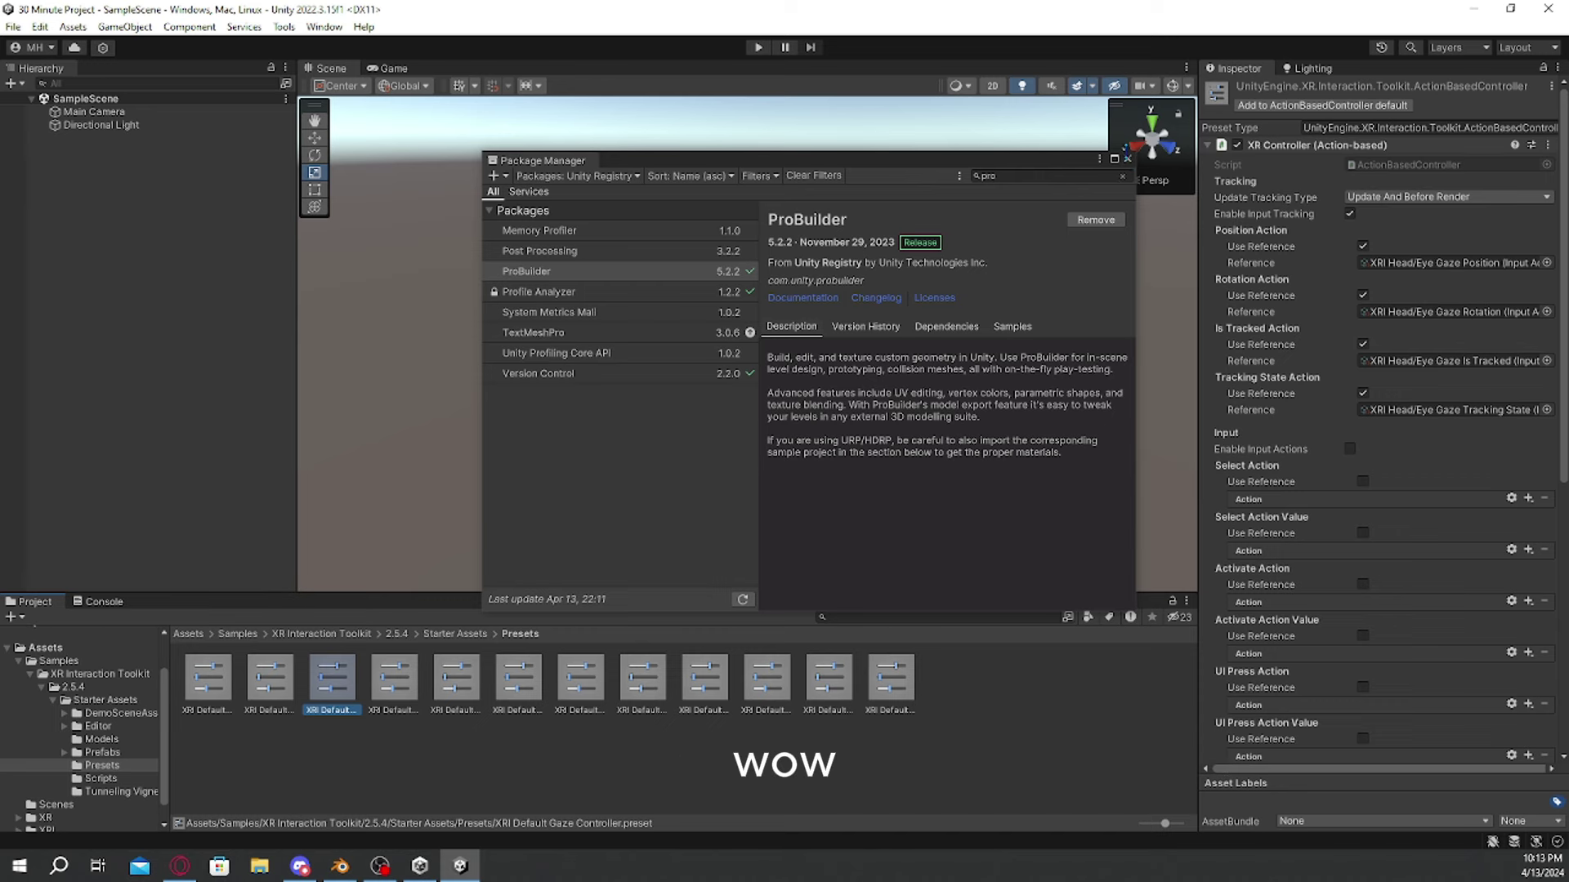
pyautogui.click(1126, 160)
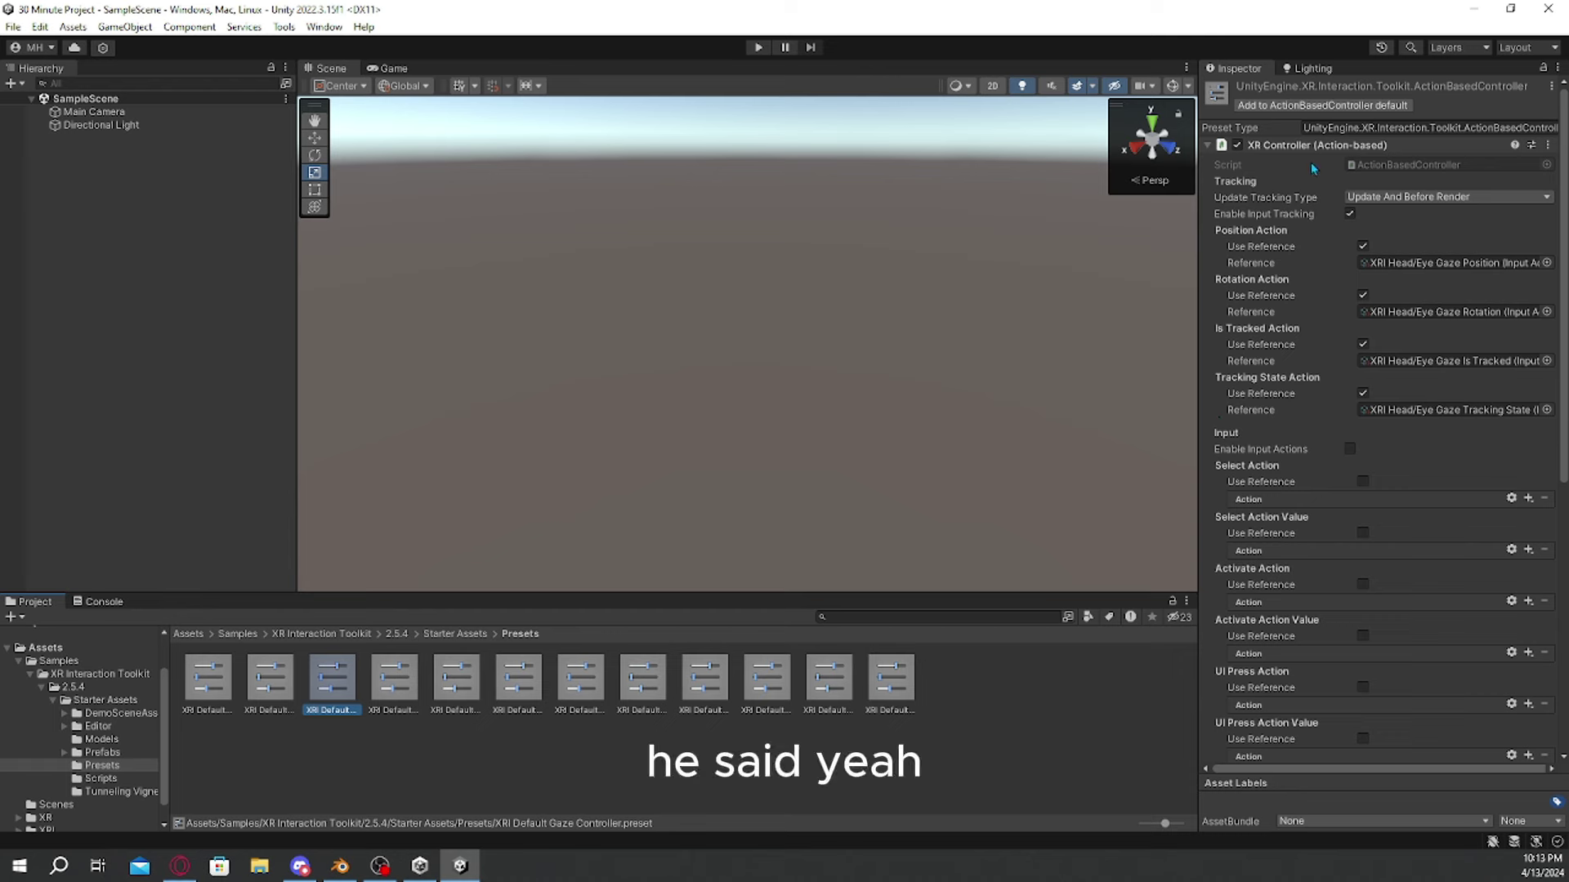
# Step: Add the XRI Default Gaze Controller, Left ActionBasedControllerManager, Left Controller and Left Grab Move presets as defaults for their components
pyautogui.click(1250, 104)
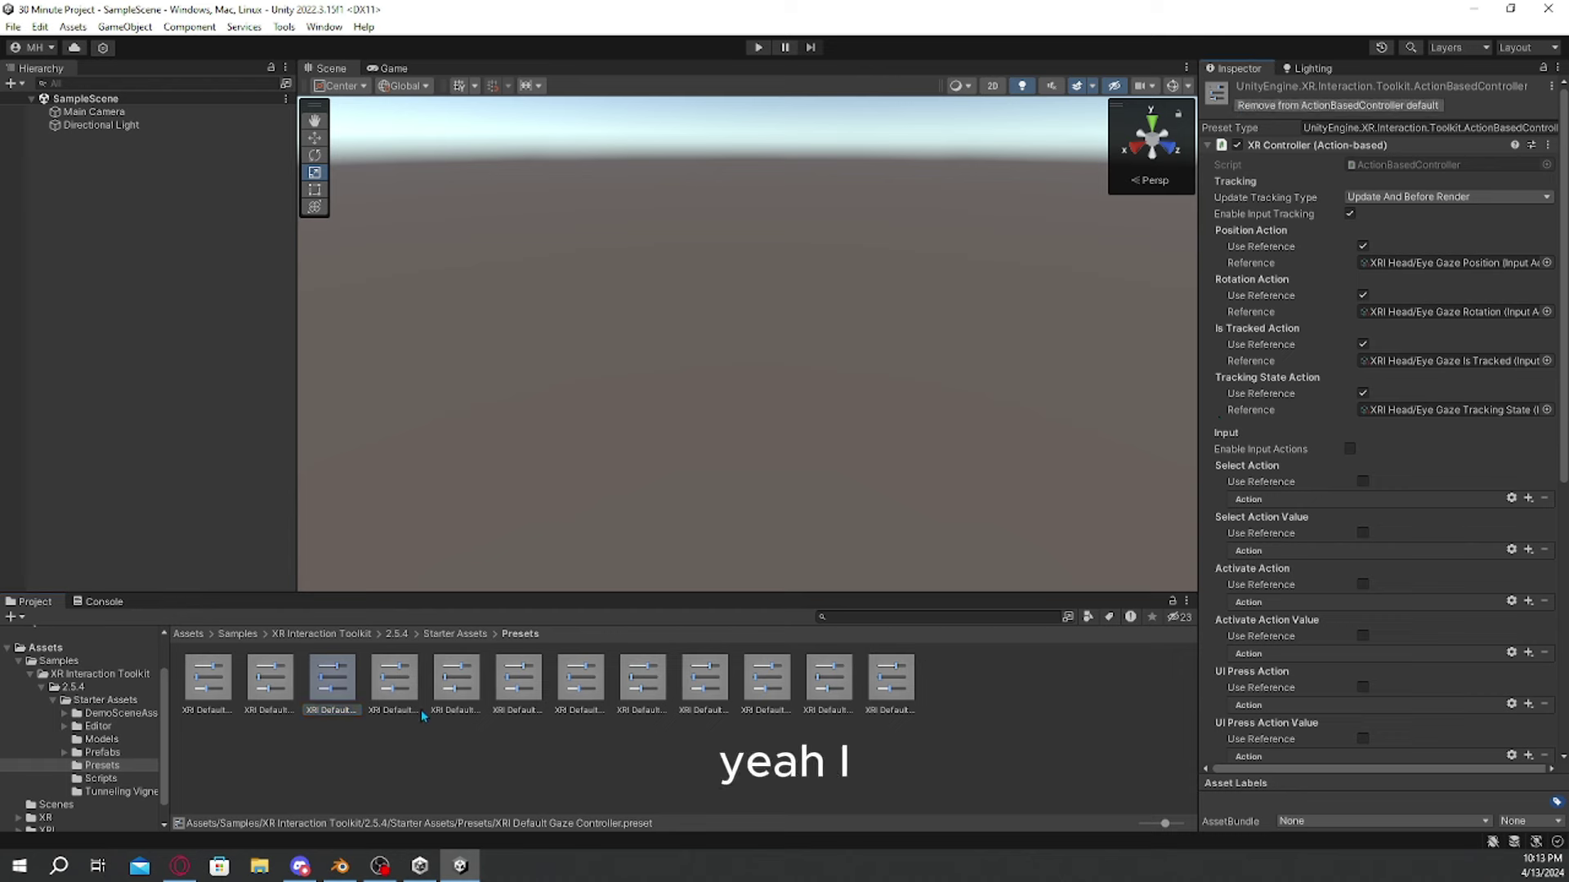
pyautogui.click(395, 682)
pyautogui.click(1274, 104)
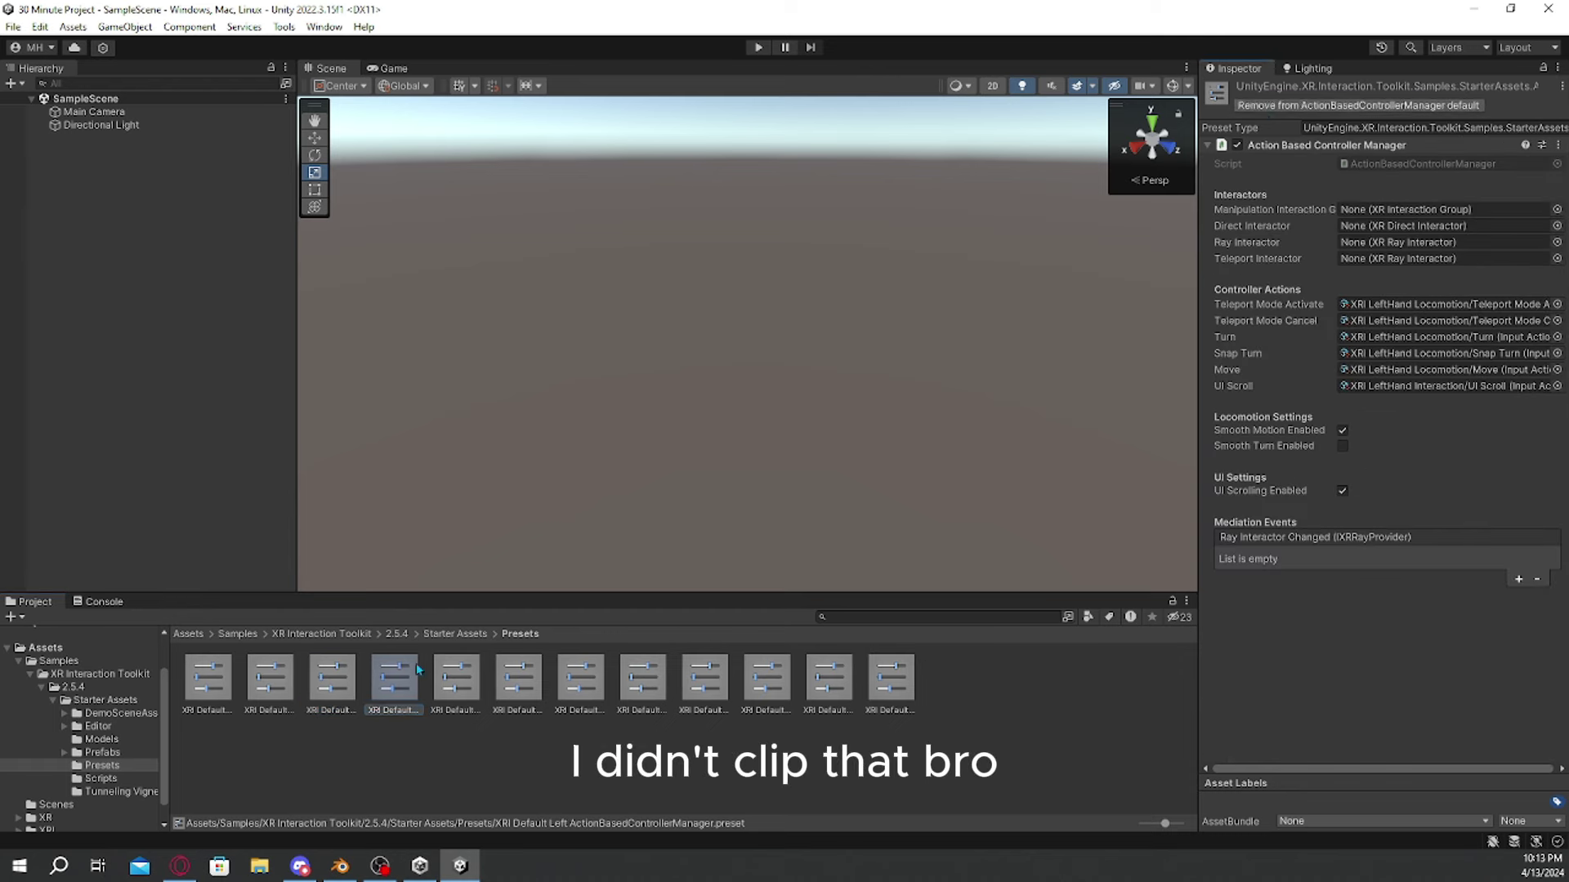
pyautogui.click(456, 682)
pyautogui.click(1286, 108)
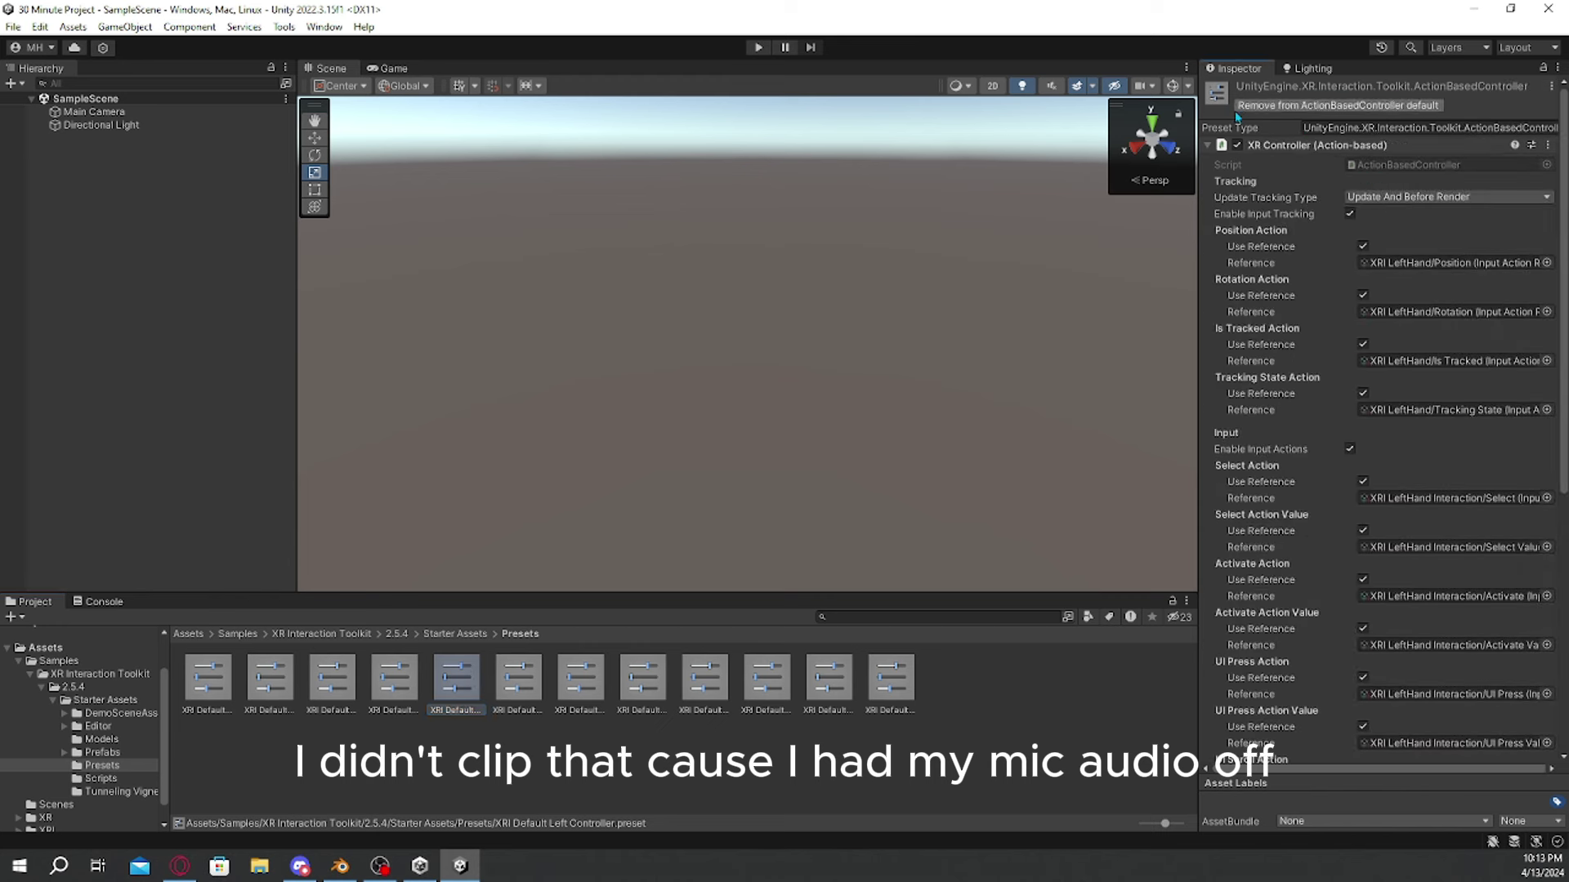
pyautogui.click(520, 677)
pyautogui.click(1245, 107)
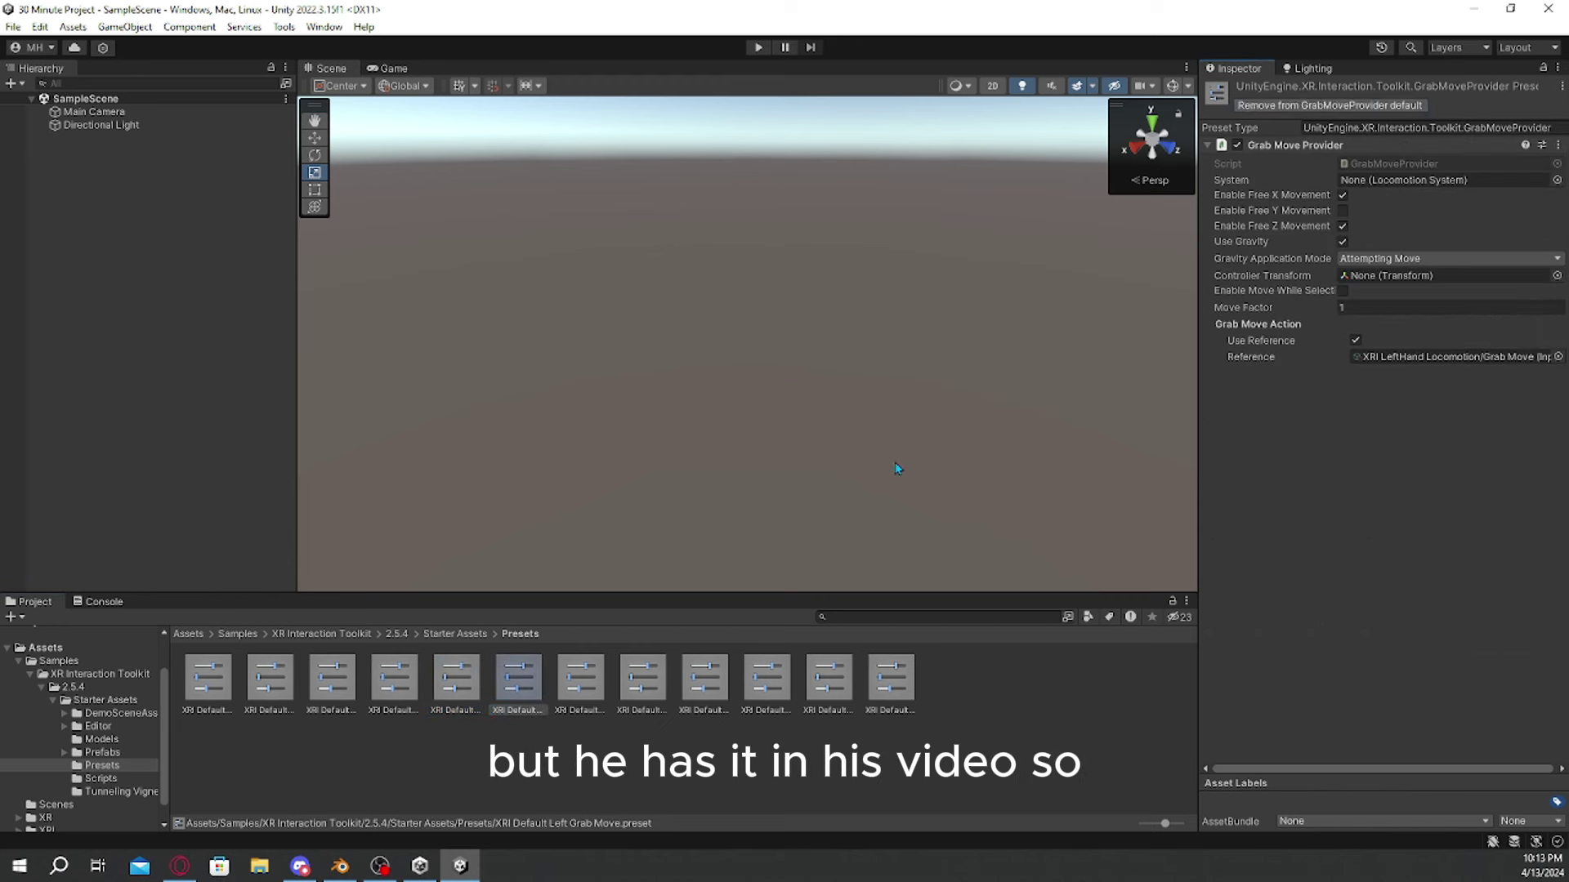
pyautogui.click(523, 677)
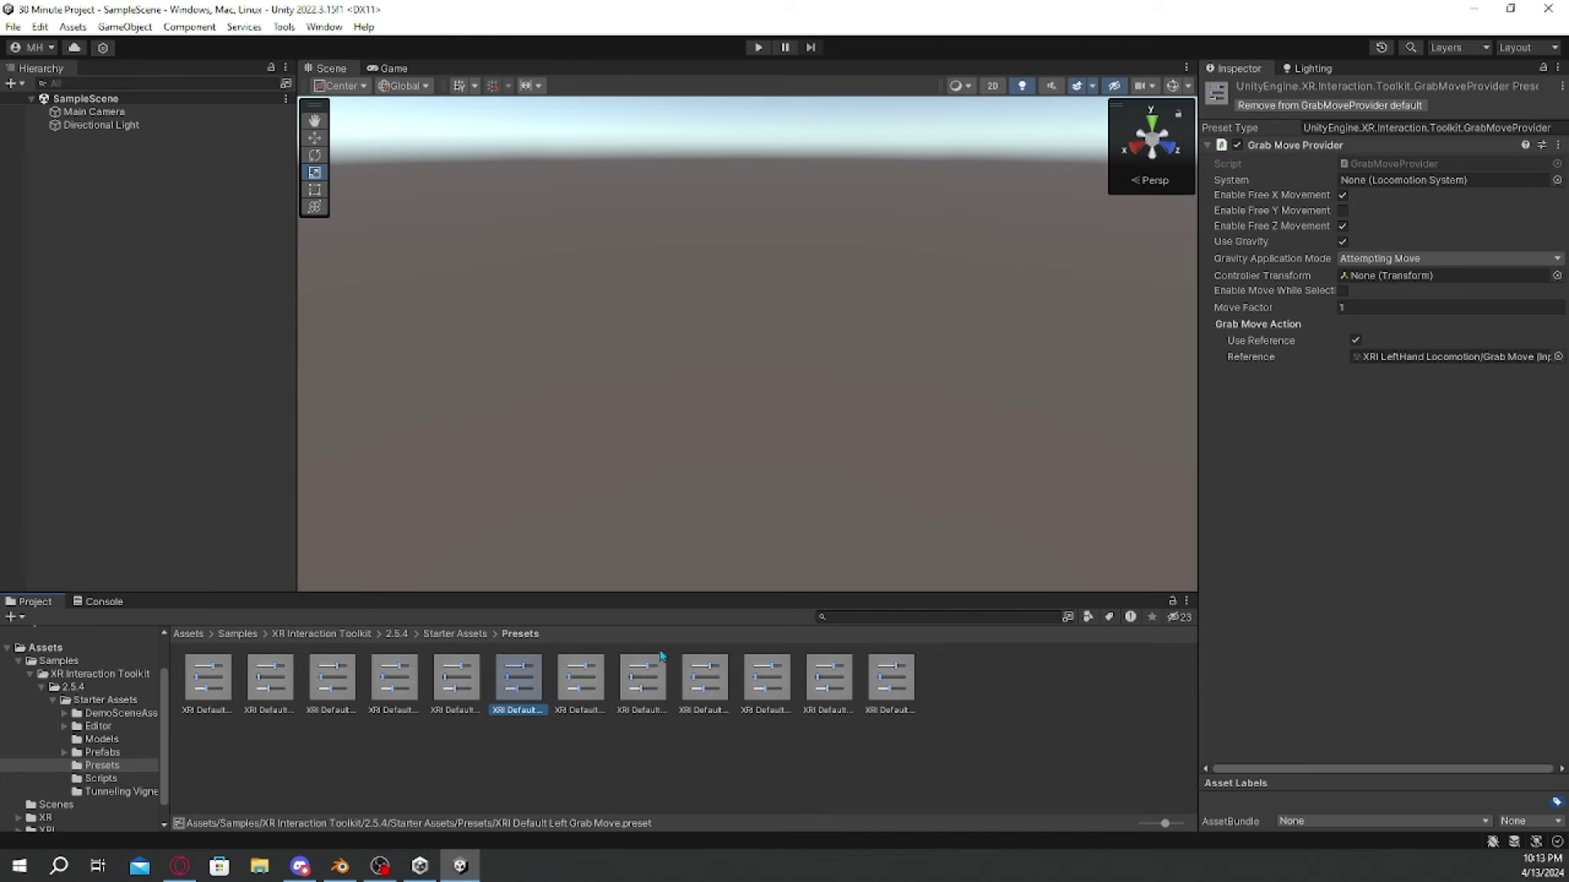
# Step: Add the XRI Default Right ActionBasedControllerManager, Right Controller and remaining presets through XR UI Input Module as defaults, and return to the Assets folder
pyautogui.press('Right')
pyautogui.click(1259, 107)
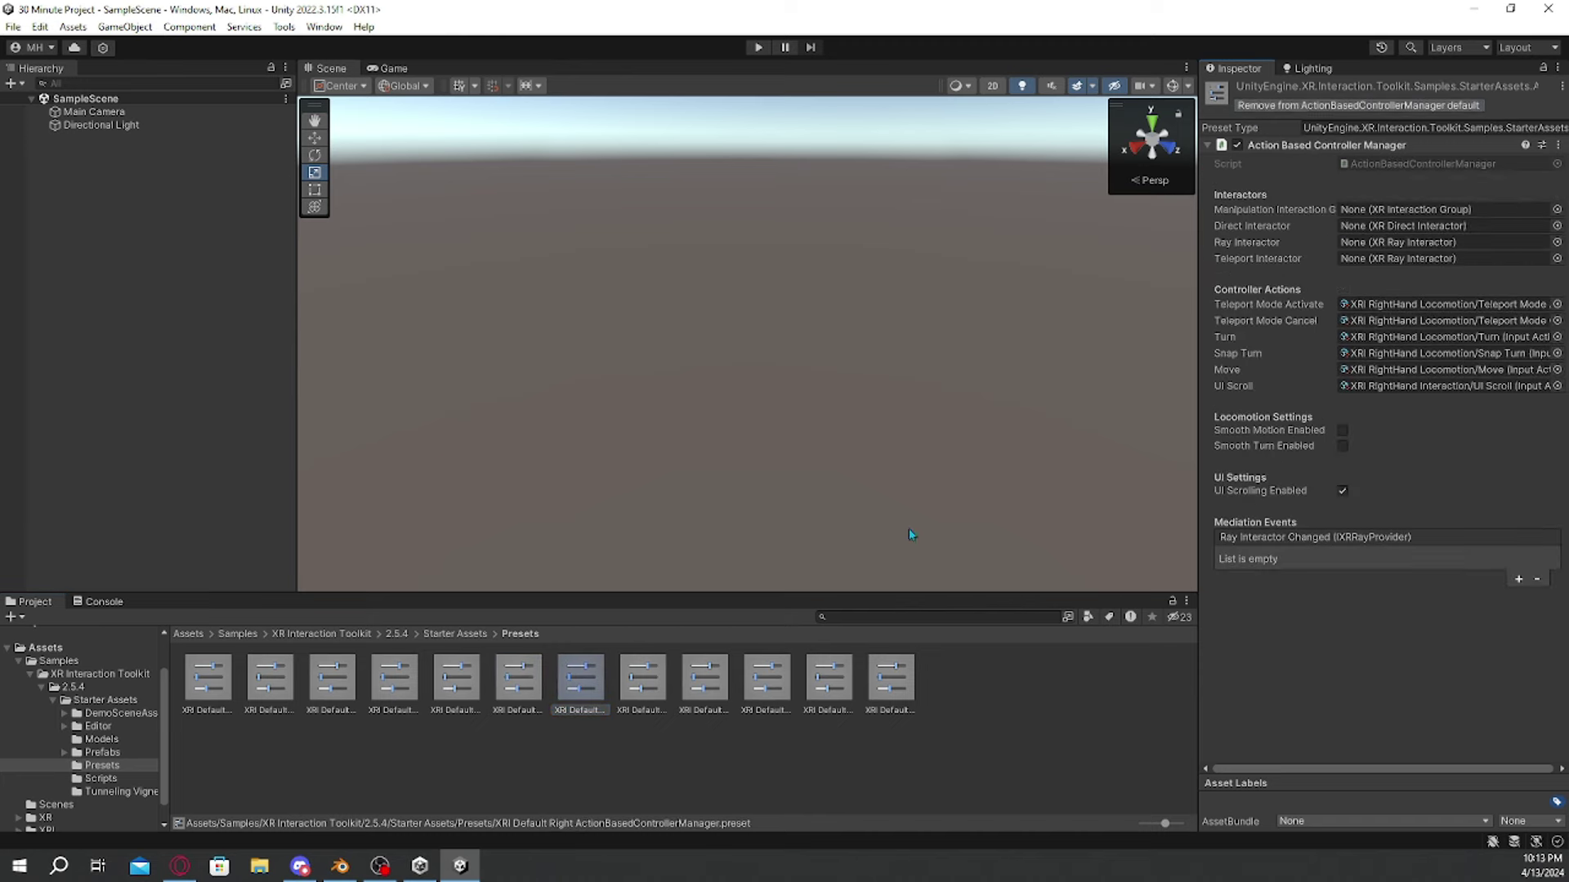
pyautogui.click(657, 702)
pyautogui.click(1258, 106)
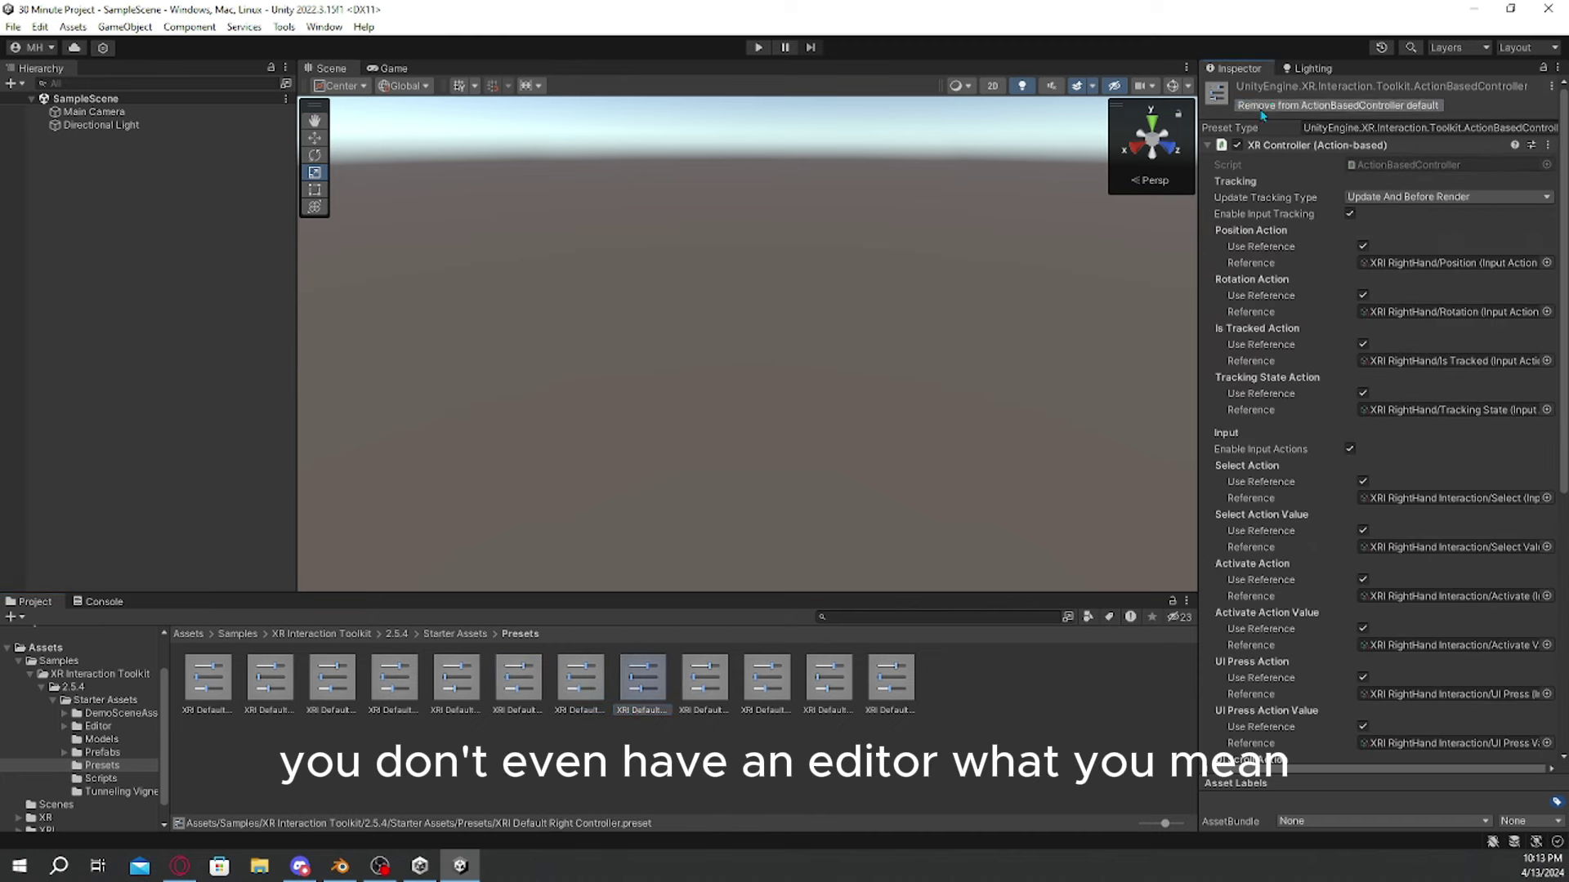
pyautogui.click(711, 675)
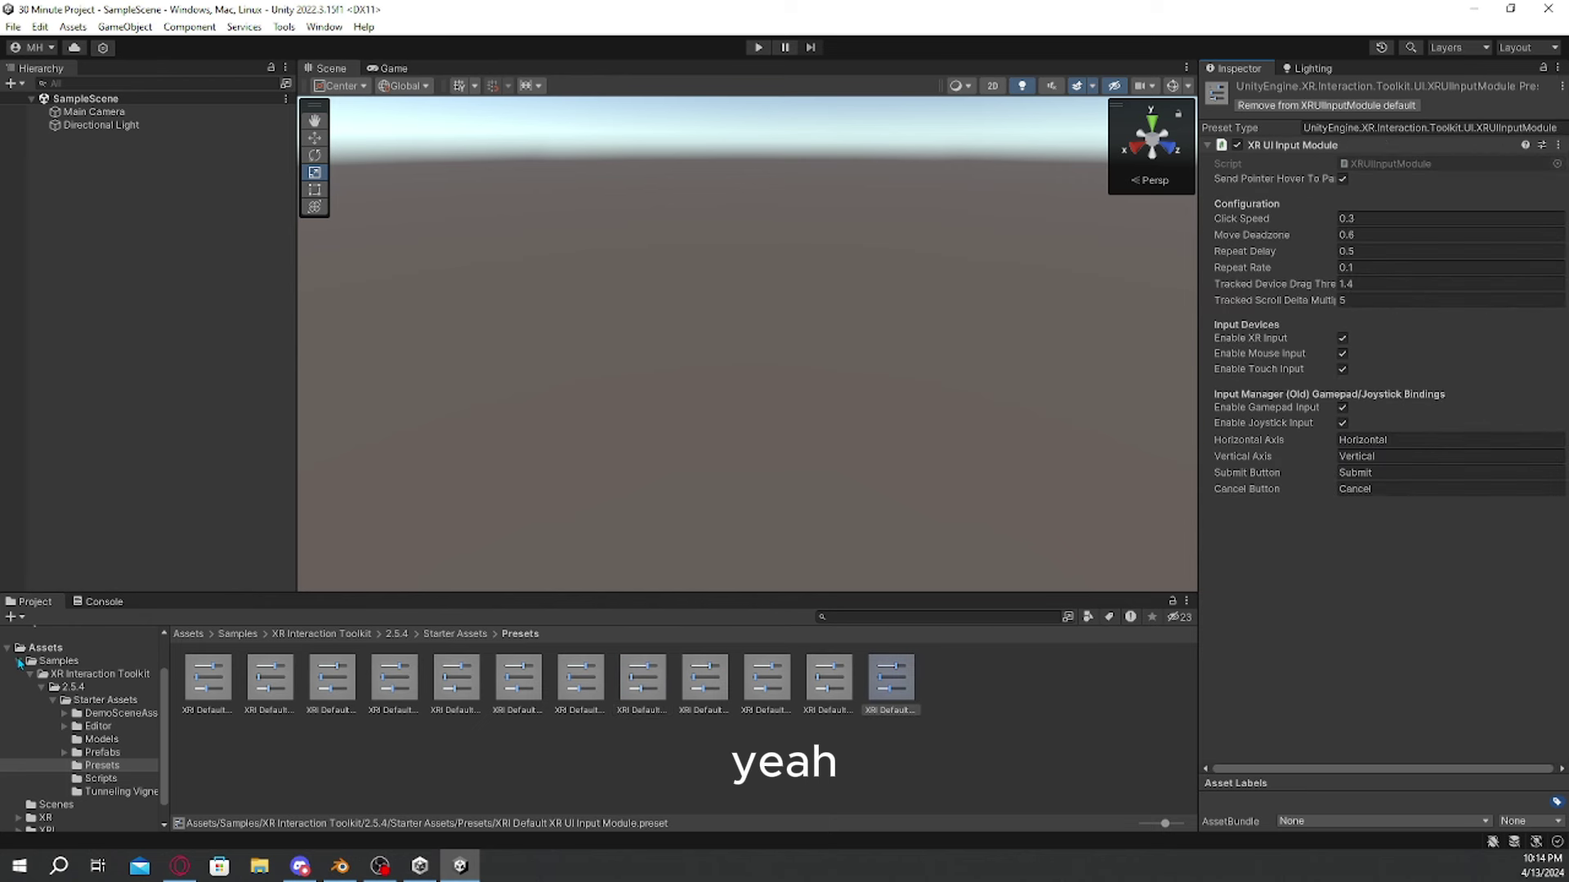
pyautogui.click(20, 661)
pyautogui.click(52, 697)
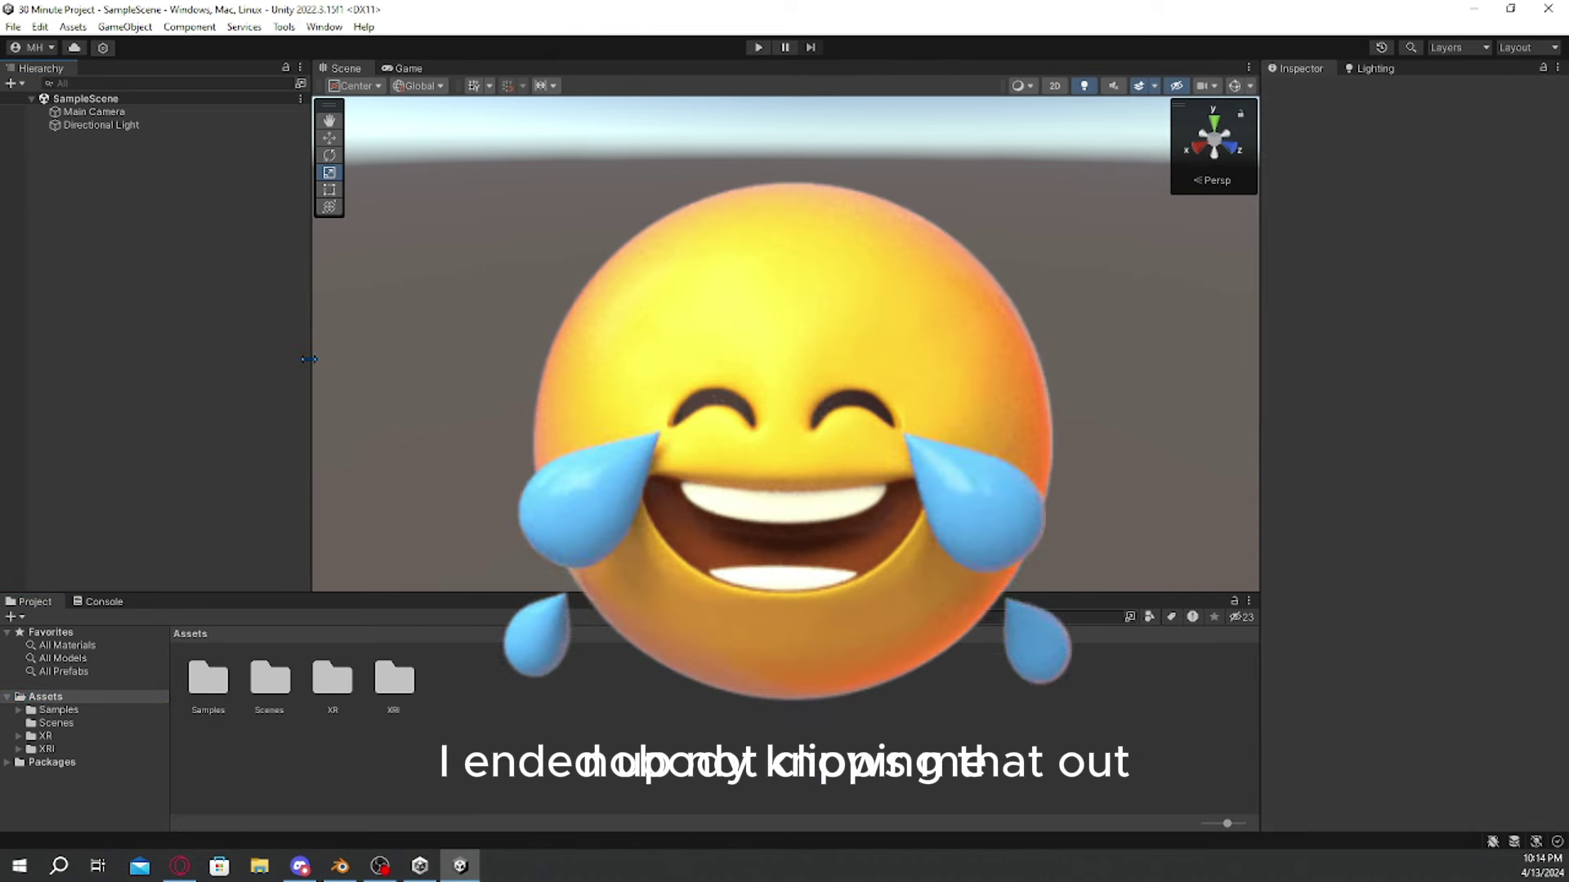
# Step: Narrow the Hierarchy slightly, open the ProBuilder window and dock it beside the Inspector
pyautogui.moveTo(310, 357); pyautogui.dragTo(290, 257)
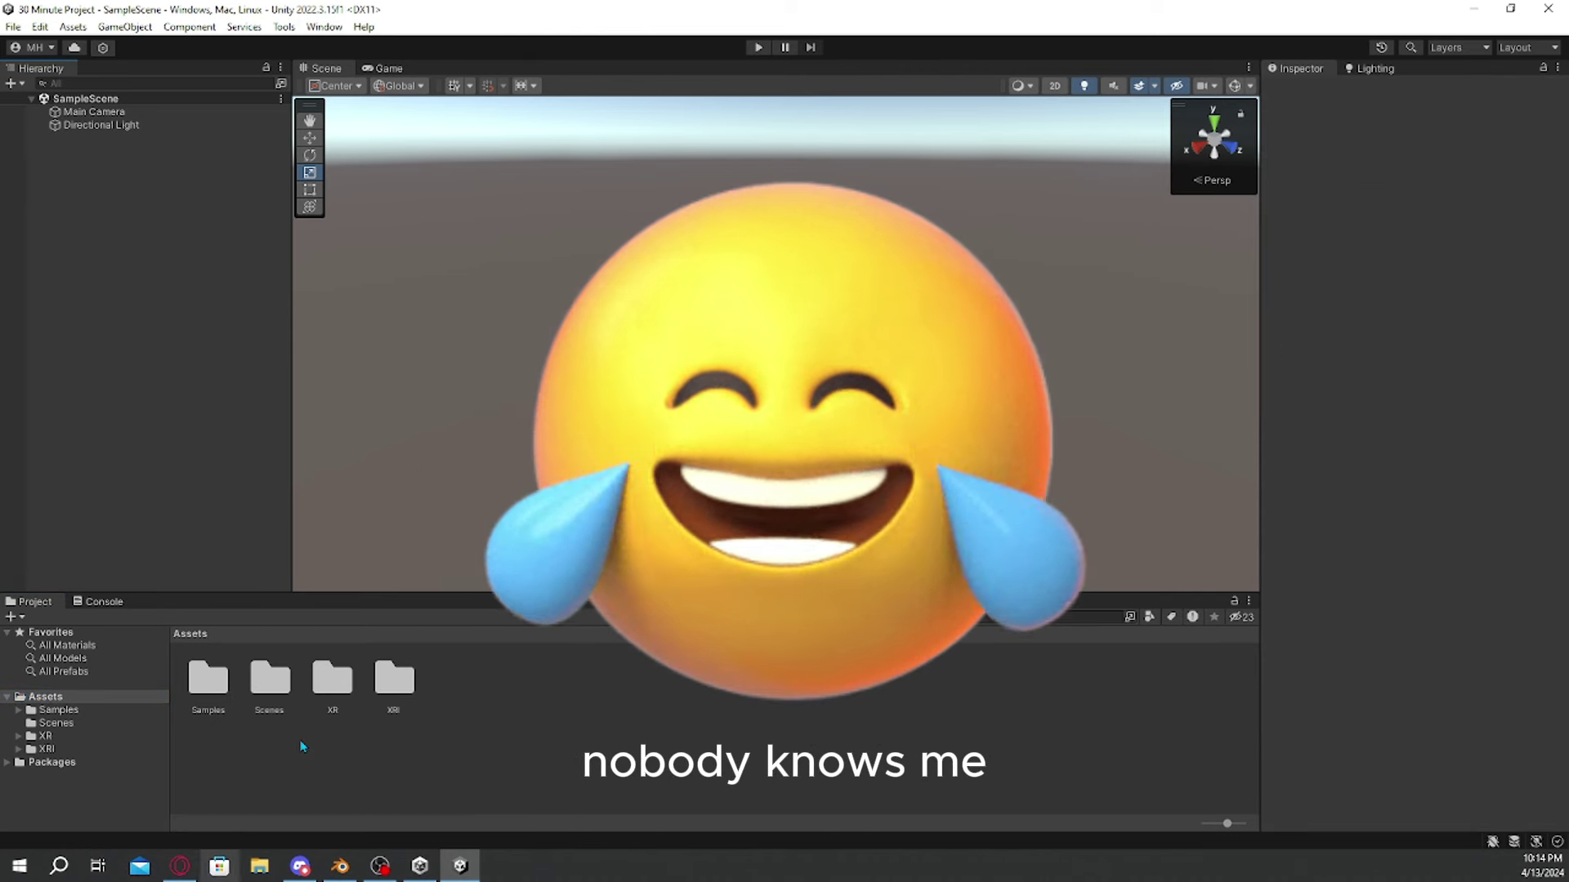
pyautogui.click(283, 26)
pyautogui.moveTo(351, 47)
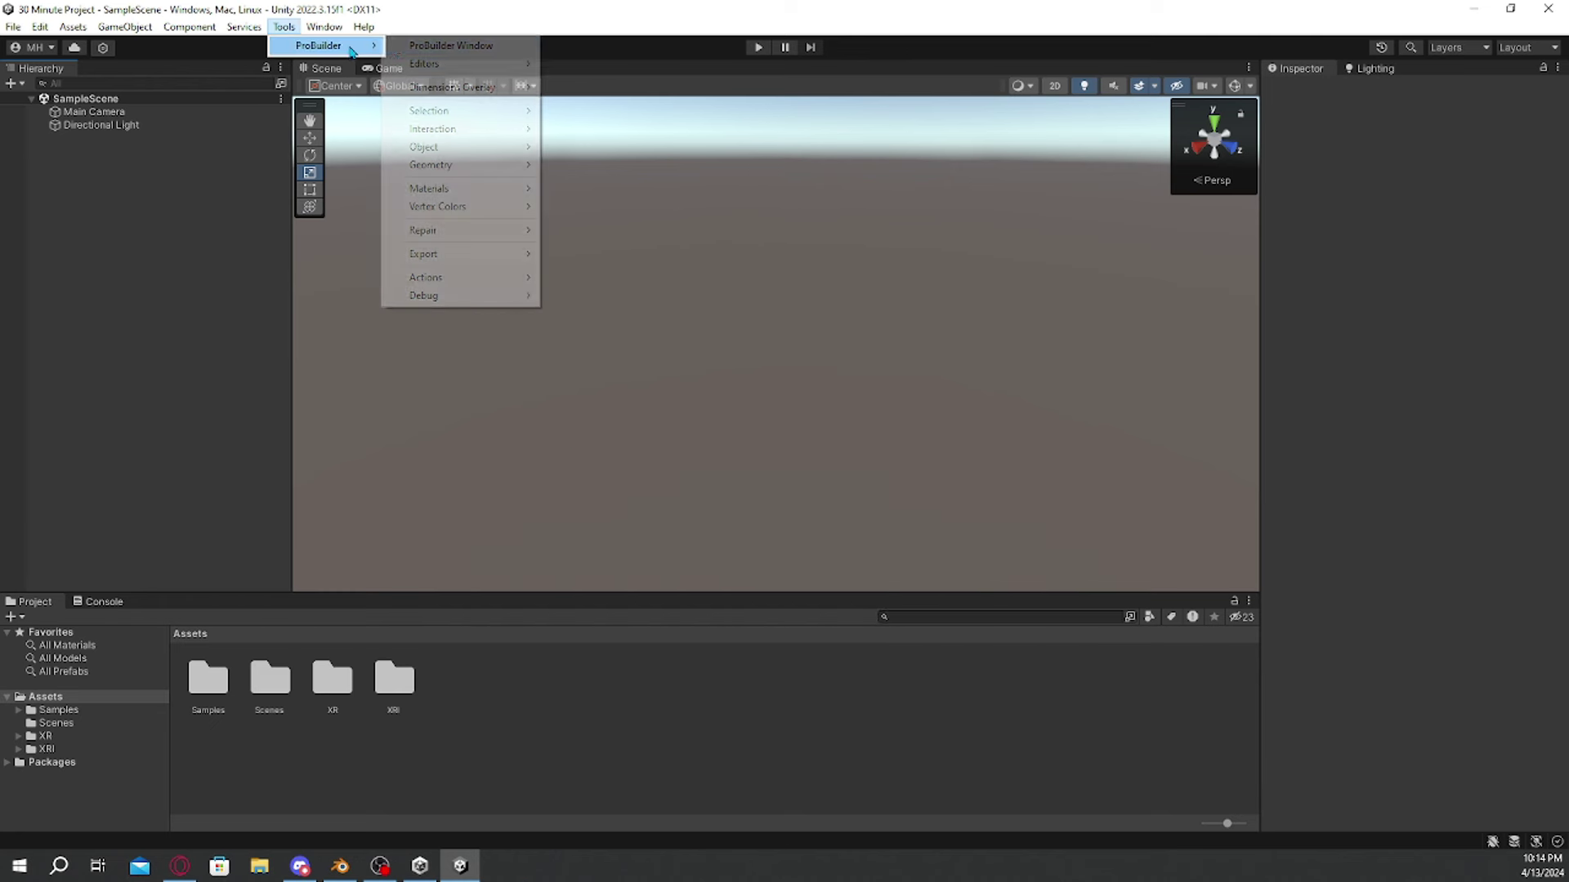
pyautogui.click(450, 45)
pyautogui.moveTo(654, 64); pyautogui.dragTo(1369, 68)
# Step: Delete the Main Camera and Directional Light from the scene, and turn on the grid in top view
pyautogui.click(102, 124)
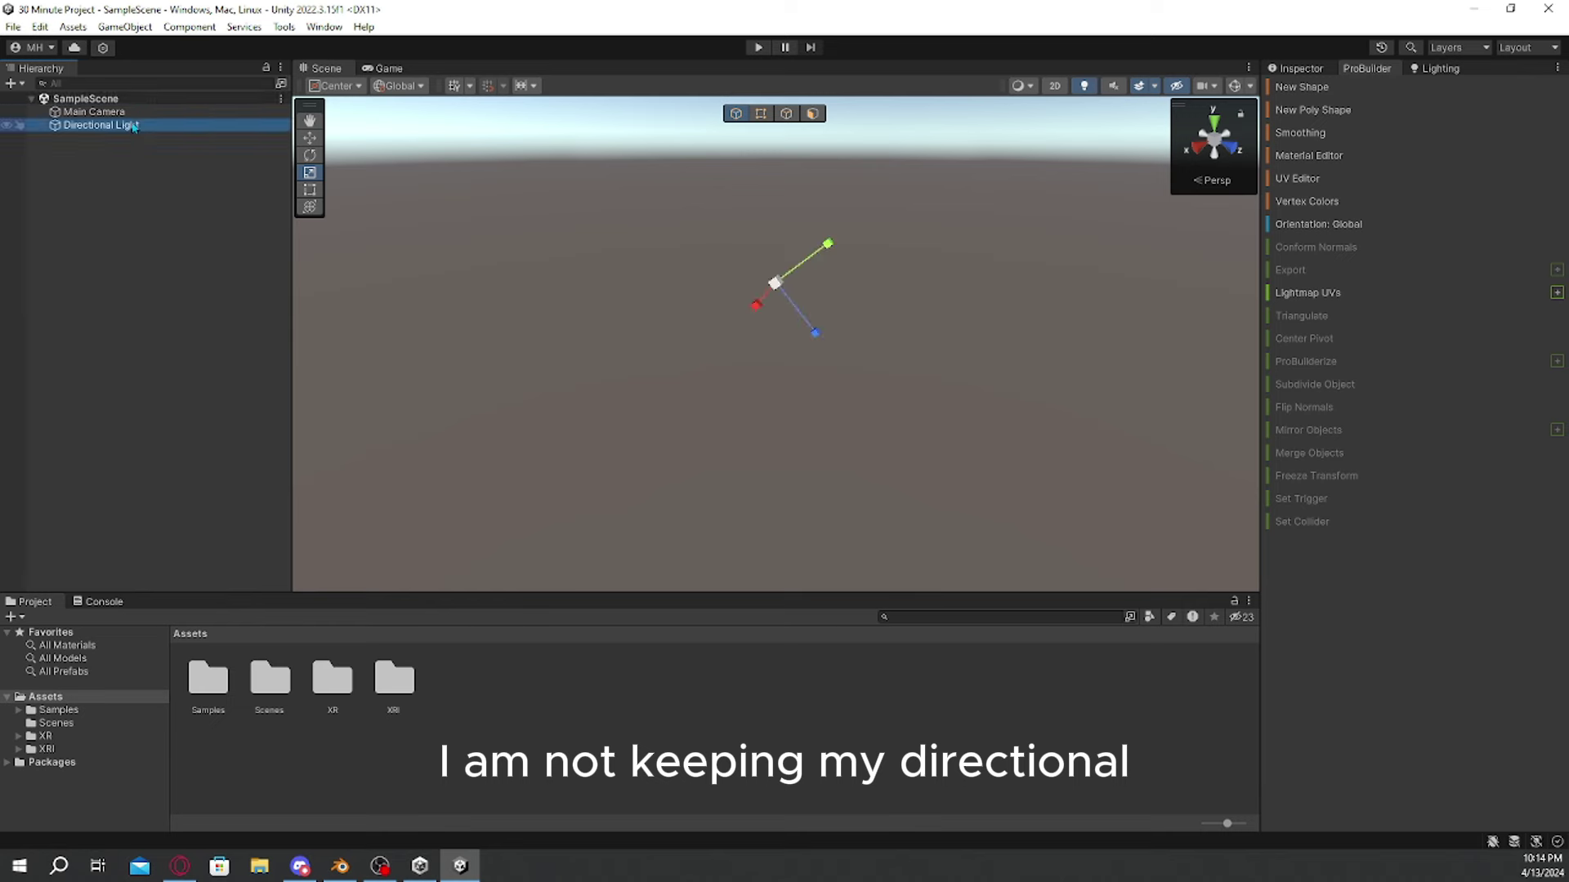
pyautogui.keyDown('ctrl'); pyautogui.click(94, 111); pyautogui.keyUp('ctrl')
pyautogui.rightClick(131, 116)
pyautogui.click(169, 239)
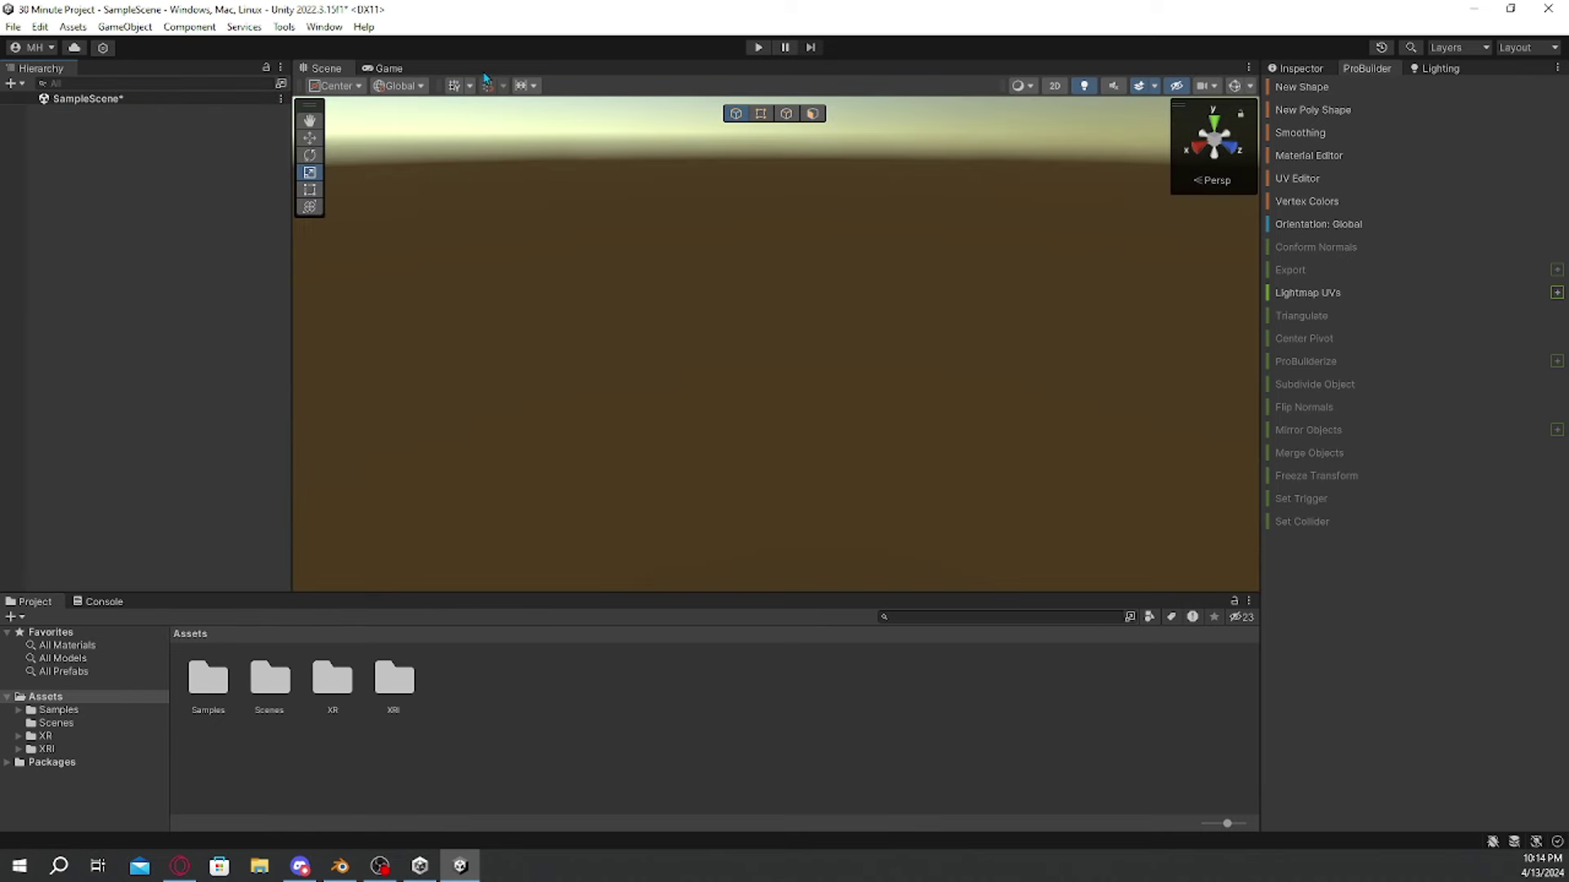
pyautogui.click(455, 85)
pyautogui.click(1213, 123)
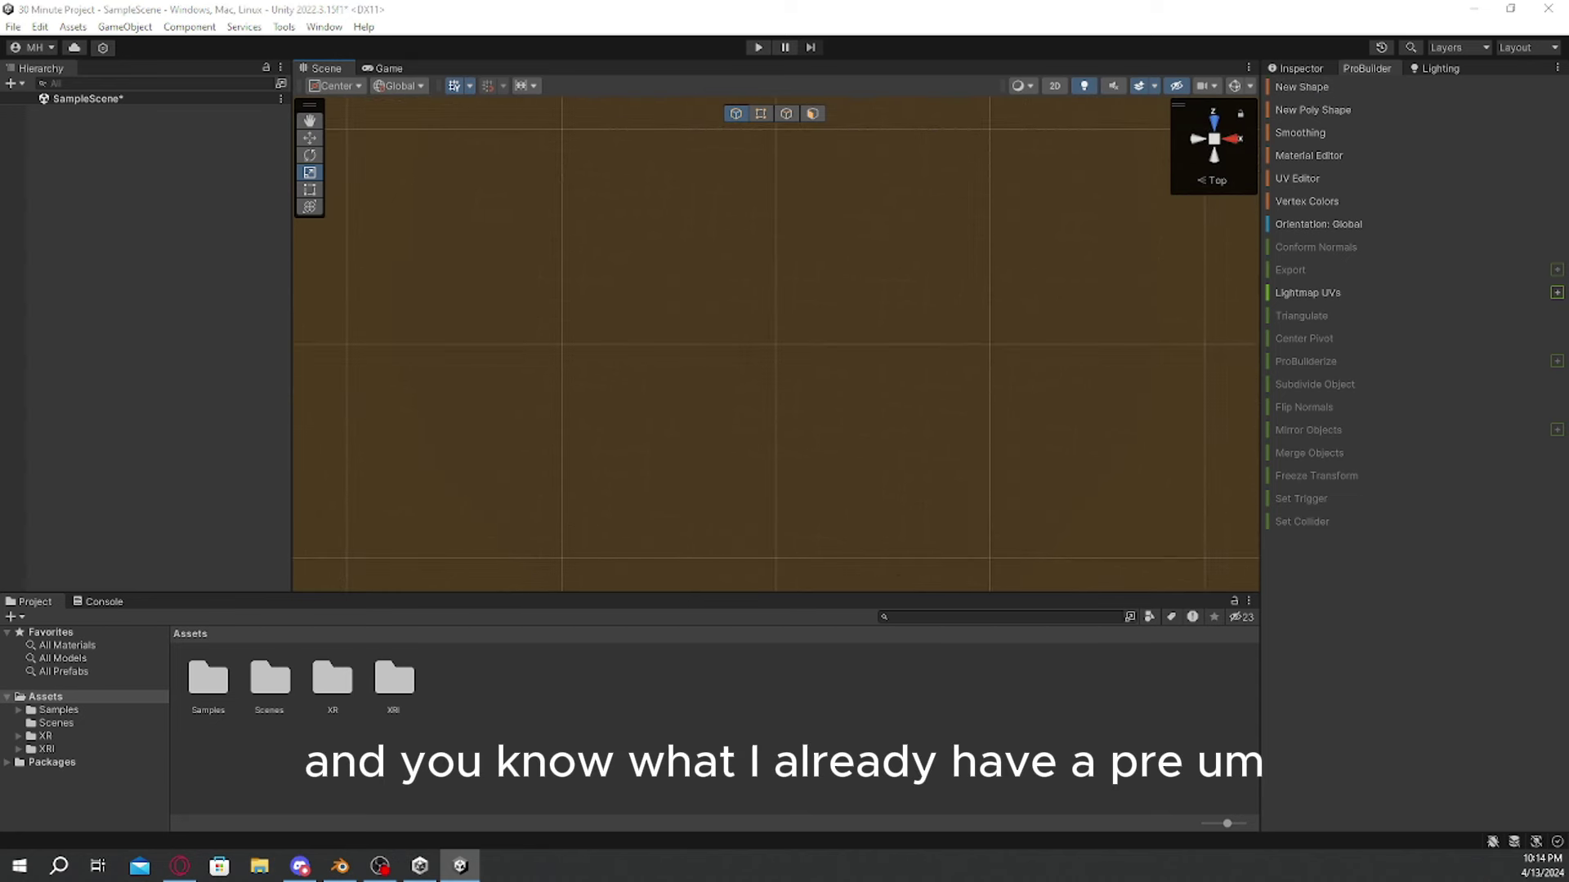
# Step: Import all files of the pp Unity package and open its PP folder in the project assets
pyautogui.press('super+e')
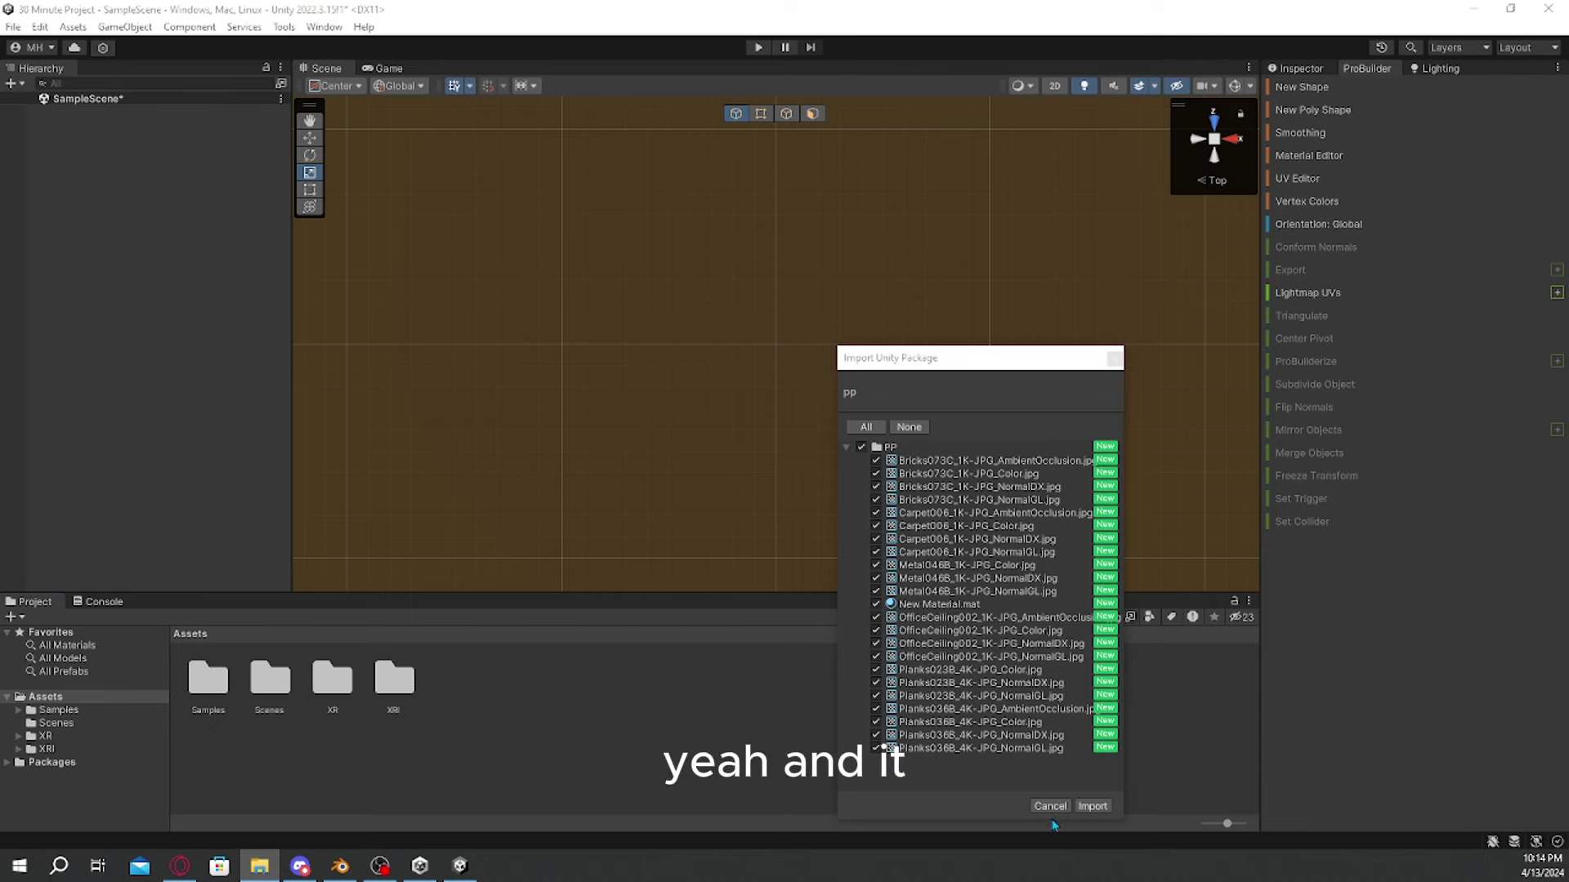
pyautogui.click(1092, 807)
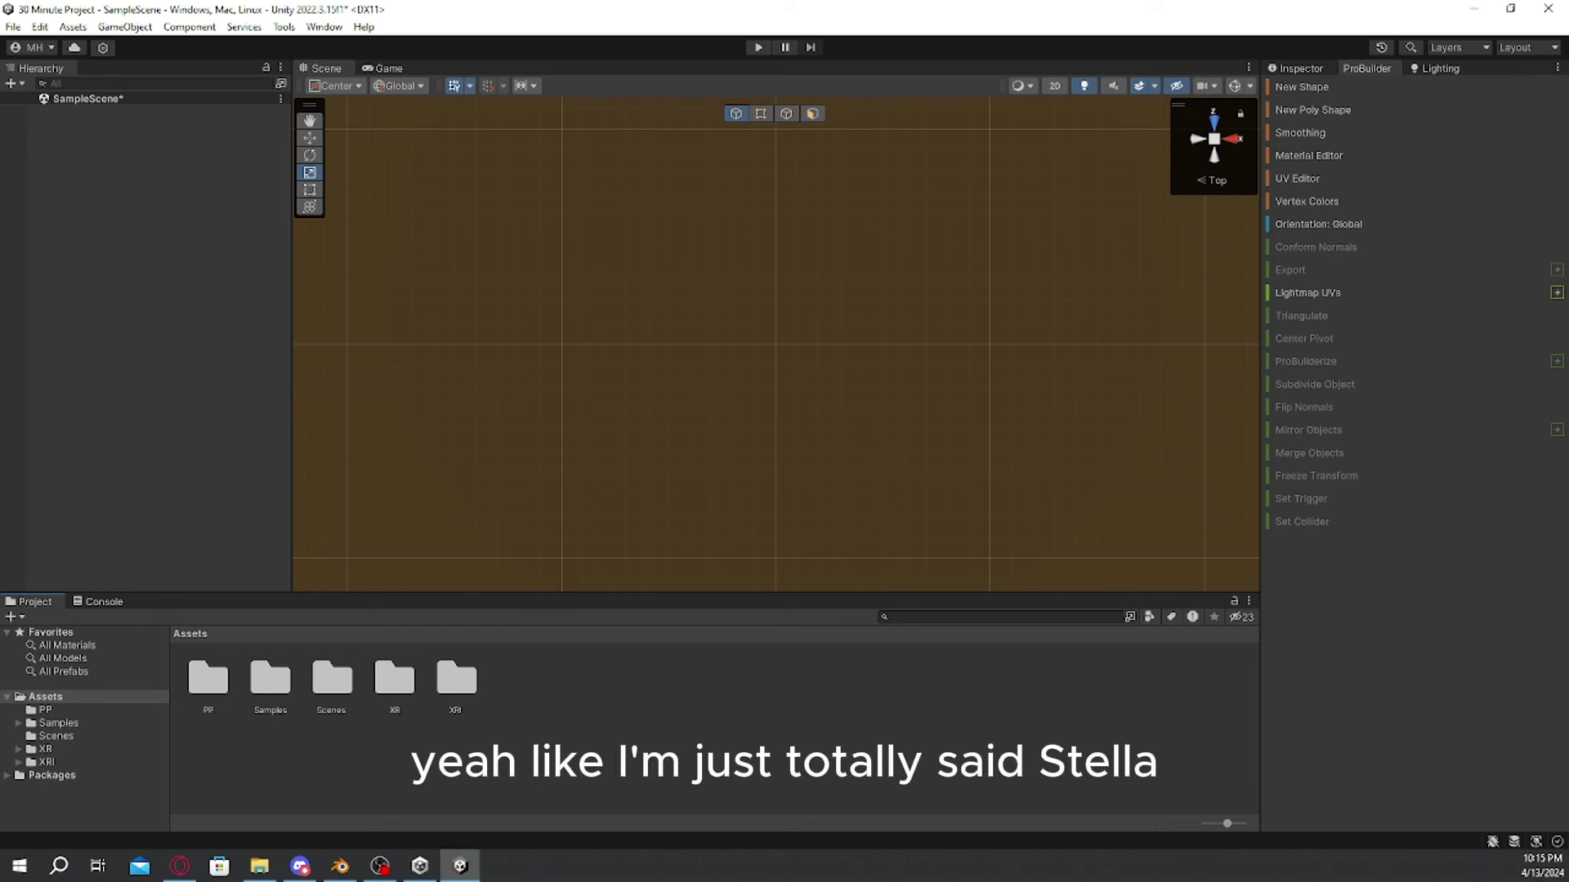
pyautogui.hotkey('alt', 'Tab')
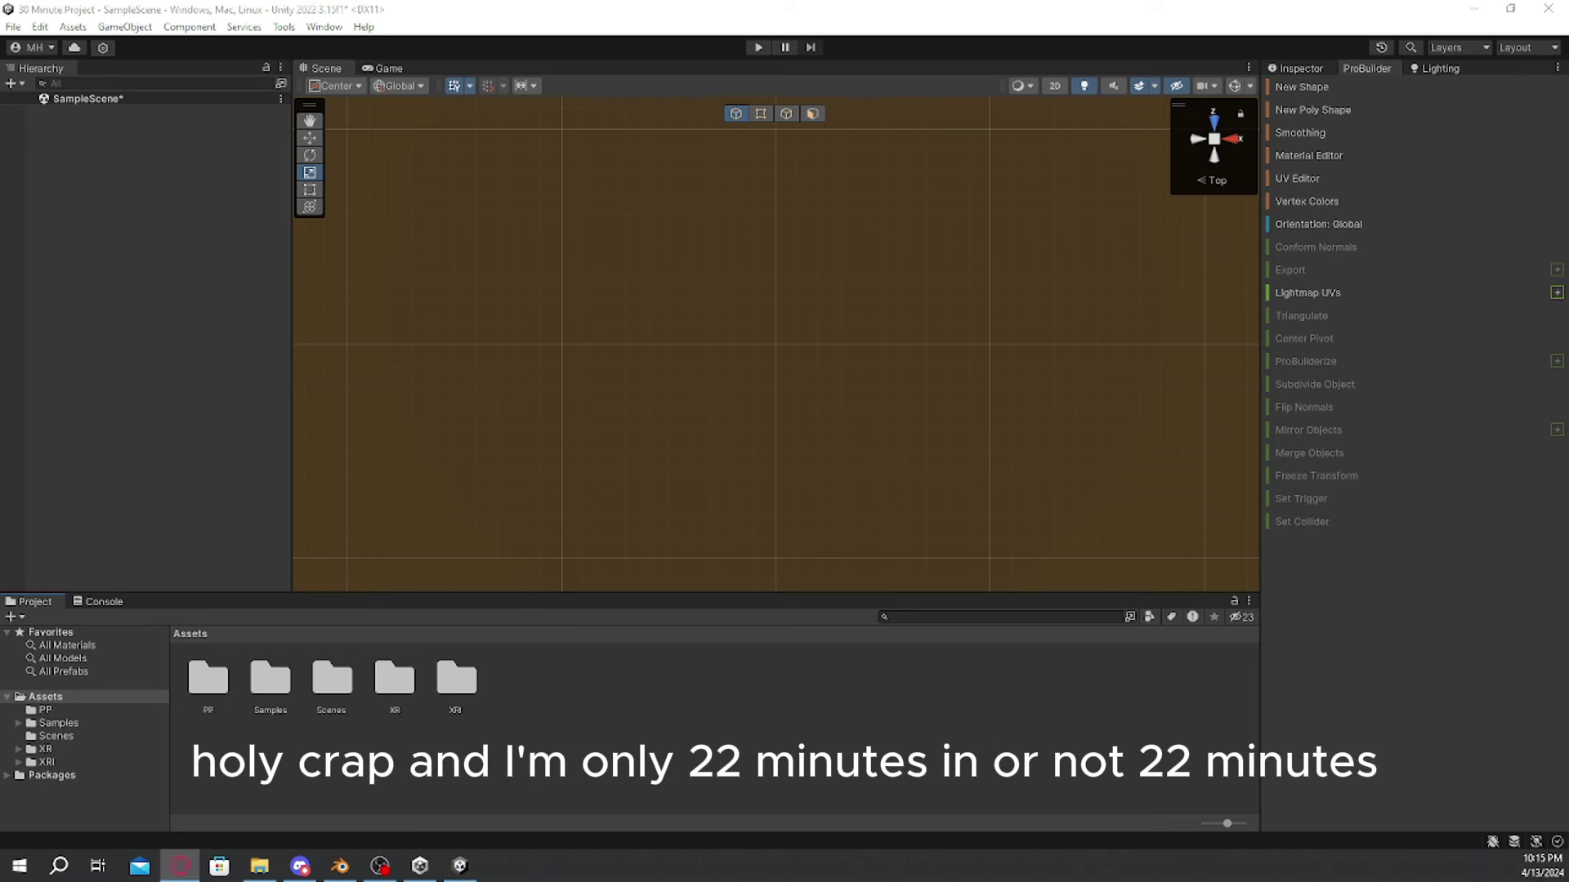
pyautogui.hotkey('alt', 'Tab')
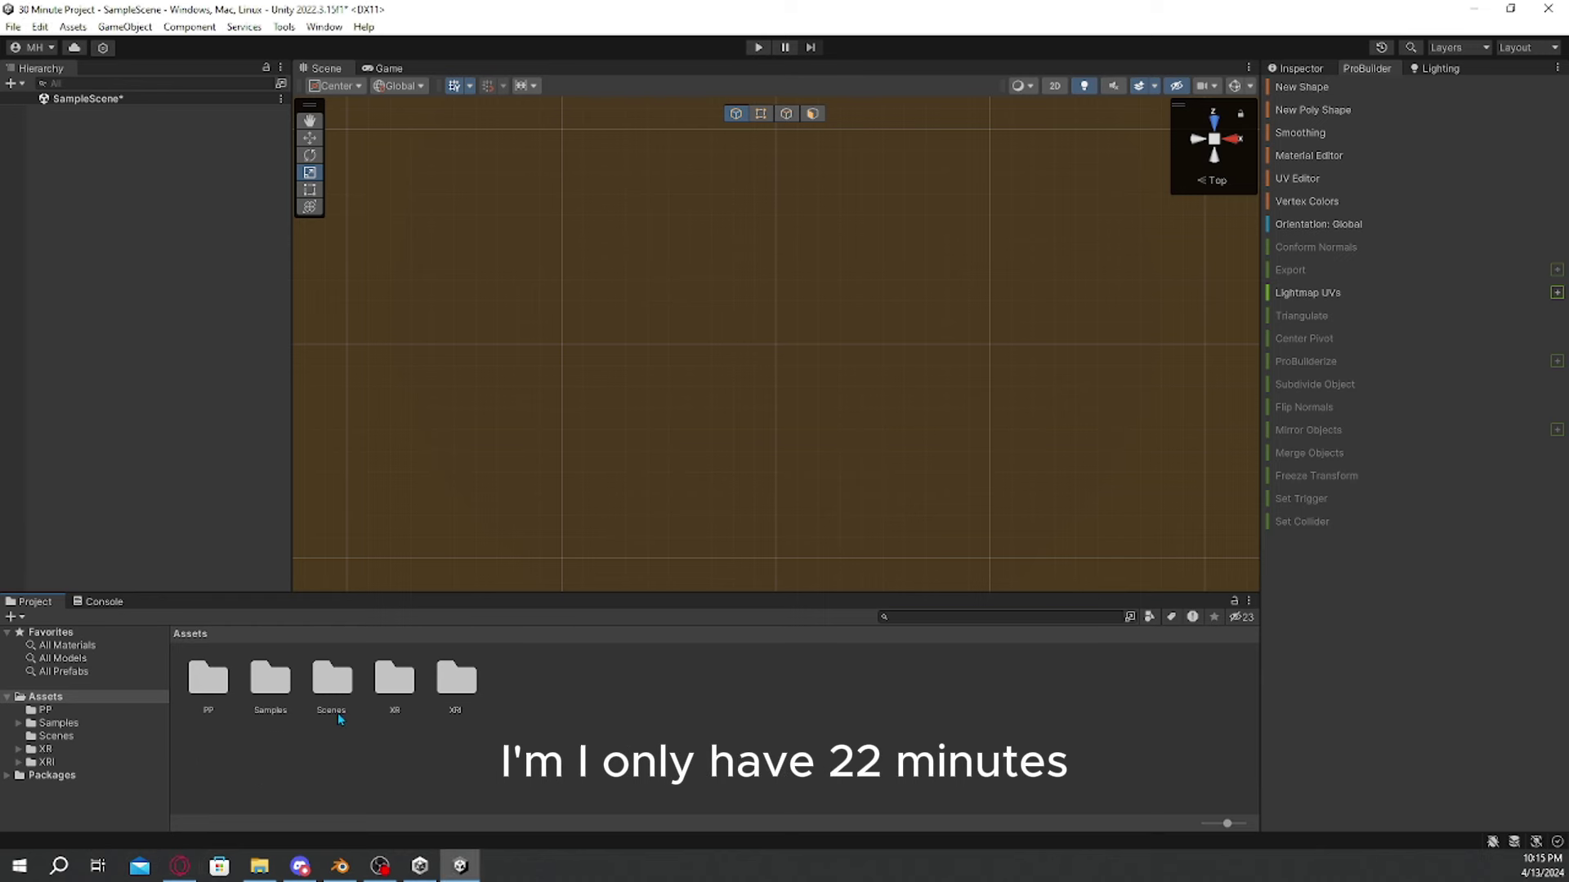
pyautogui.doubleClick(204, 694)
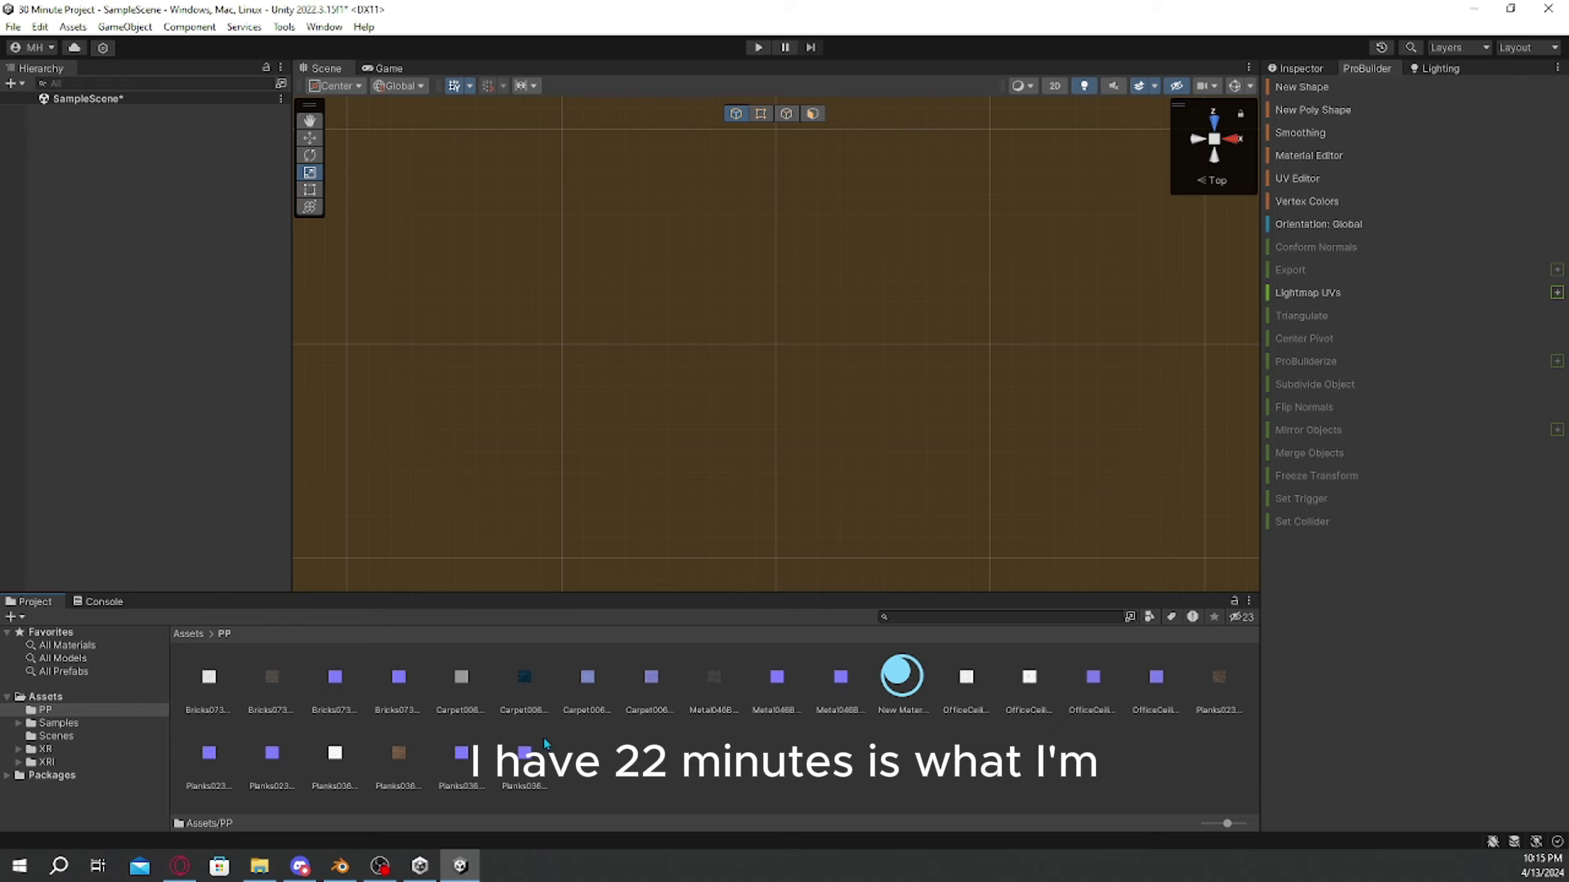
pyautogui.keyDown('ctrl'); pyautogui.scroll(-5, 608, 748); pyautogui.keyUp('ctrl')
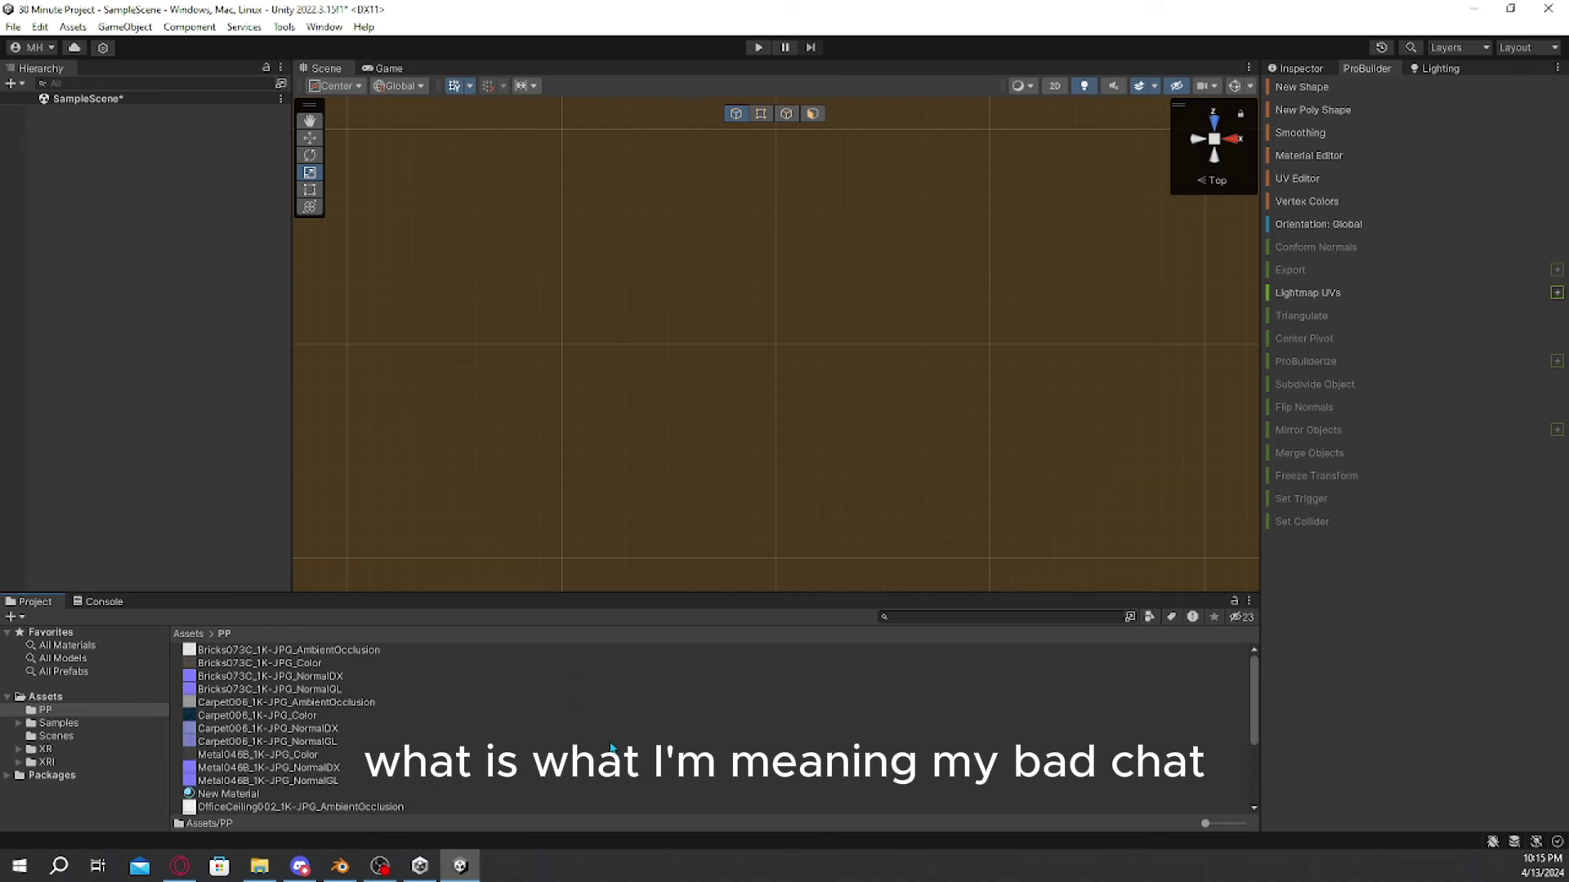
pyautogui.keyDown('ctrl'); pyautogui.scroll(5, 611, 748); pyautogui.keyUp('ctrl')
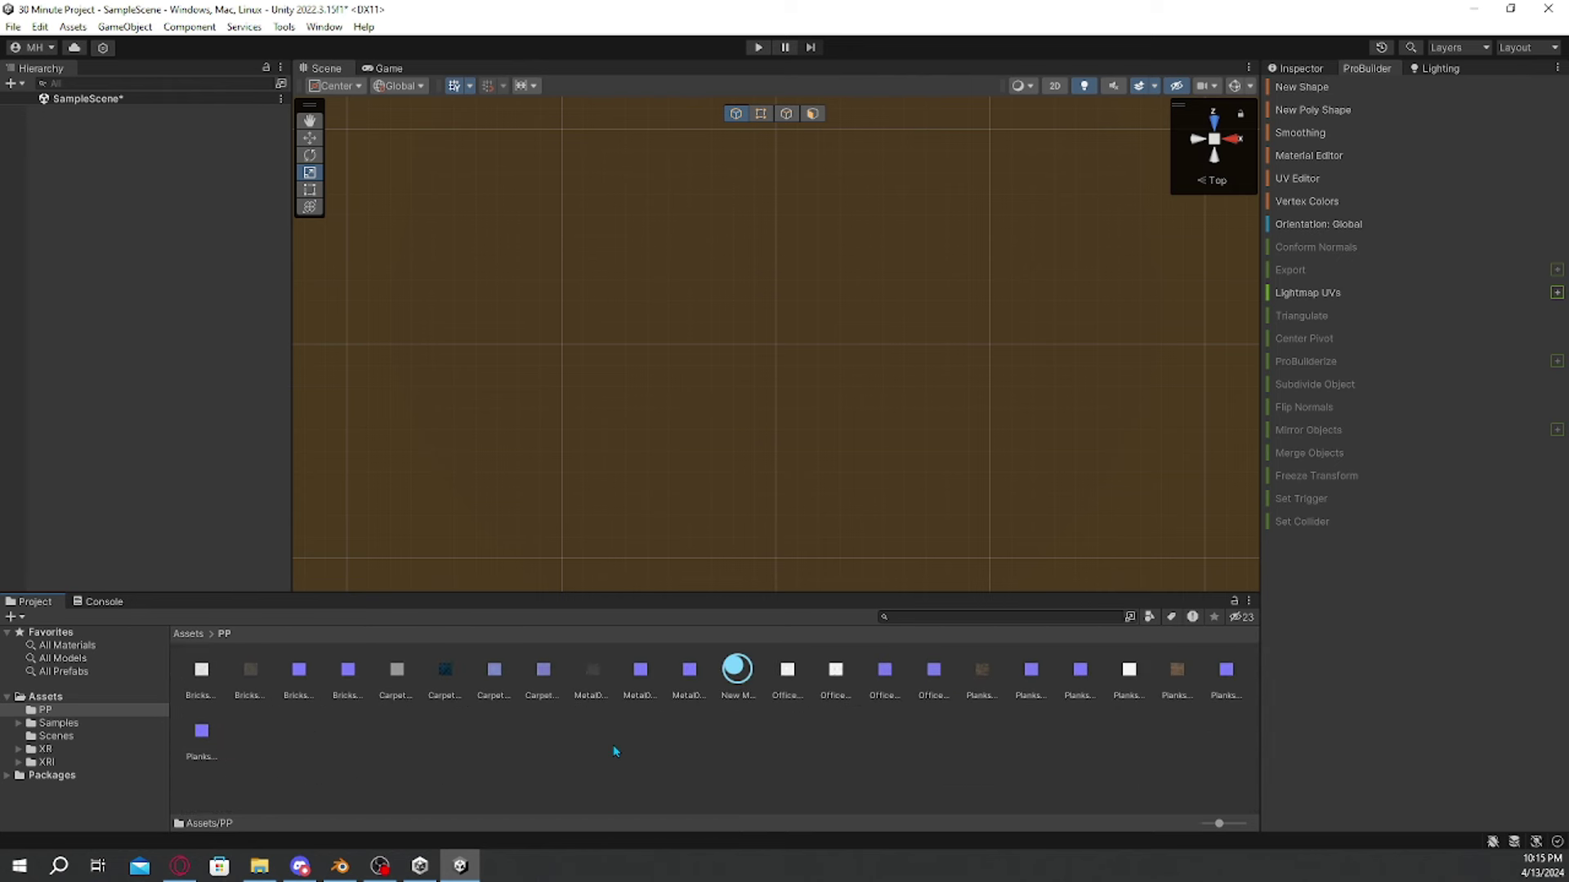
# Step: Draw a roughly square ProBuilder plane on the grid with 1 height cut and 1 width cut
pyautogui.click(1307, 87)
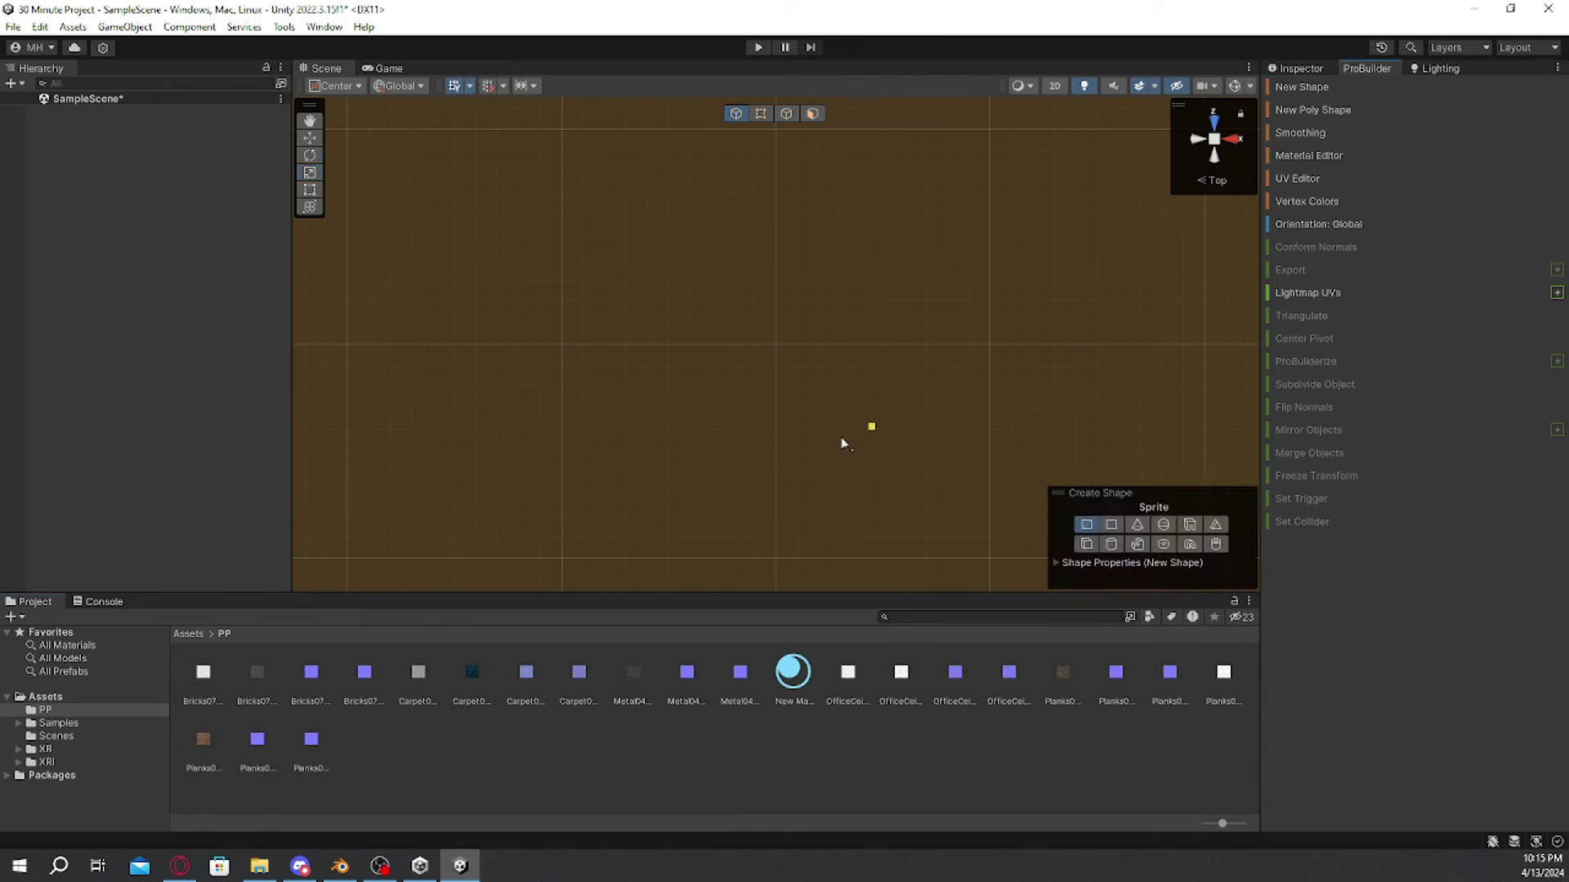
pyautogui.keyDown('shift'); pyautogui.moveTo(637, 234); pyautogui.dragTo(662, 273, button='middle'); pyautogui.keyUp('shift')
pyautogui.click(1111, 524)
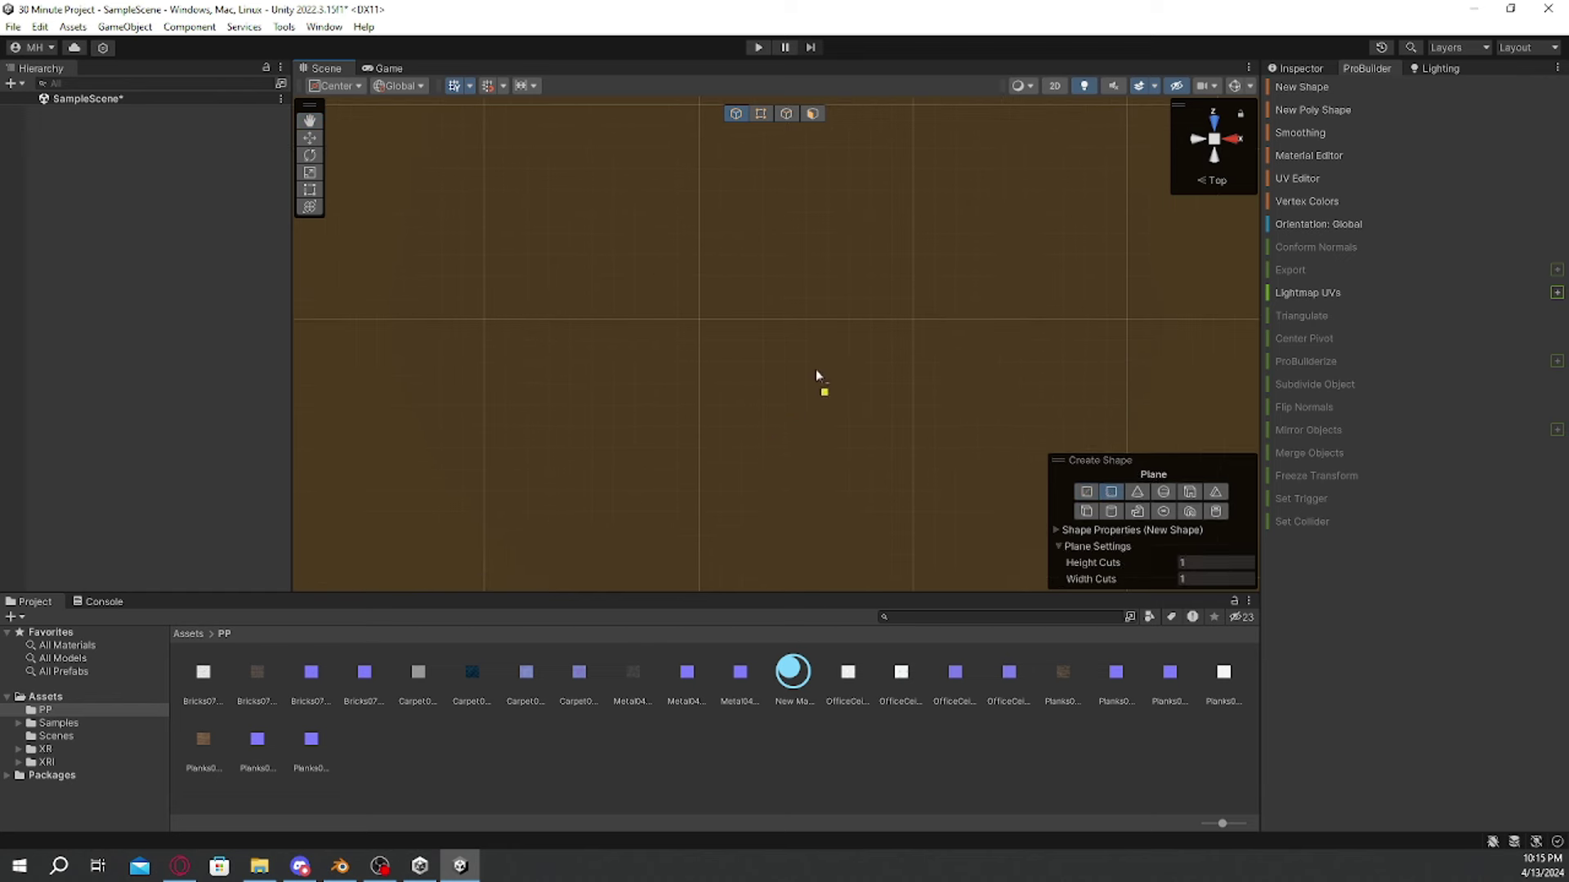
pyautogui.moveTo(819, 372); pyautogui.dragTo(807, 303, button='middle')
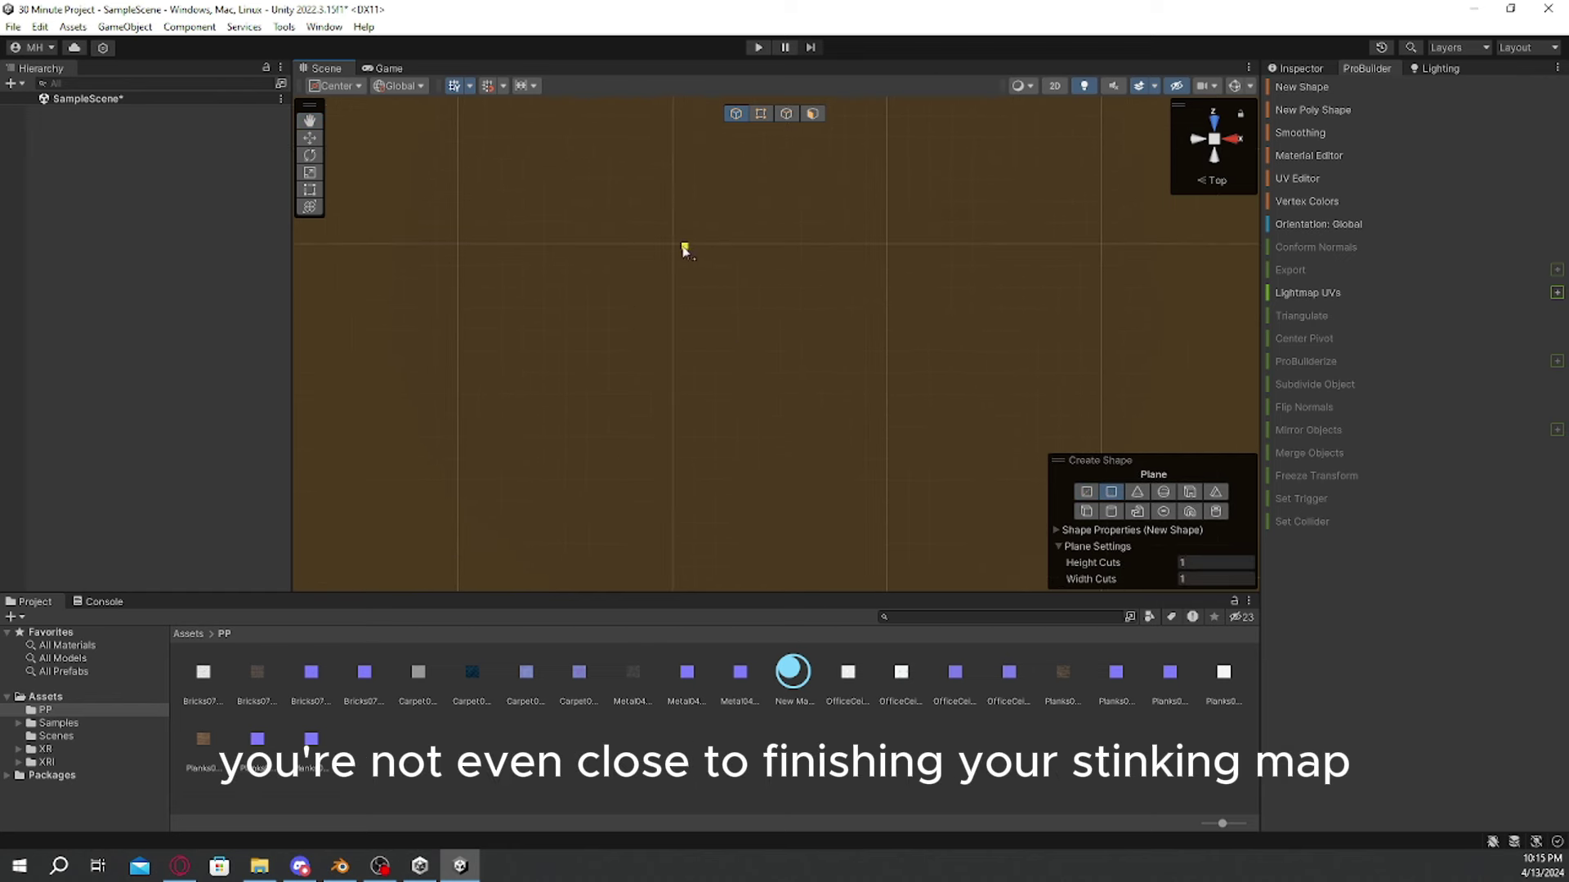
pyautogui.moveTo(681, 255)
pyautogui.mouseDown()
pyautogui.moveTo(830, 382)
pyautogui.moveTo(890, 479)
pyautogui.mouseUp()
pyautogui.press('r')
pyautogui.scroll(-3, 890, 432)
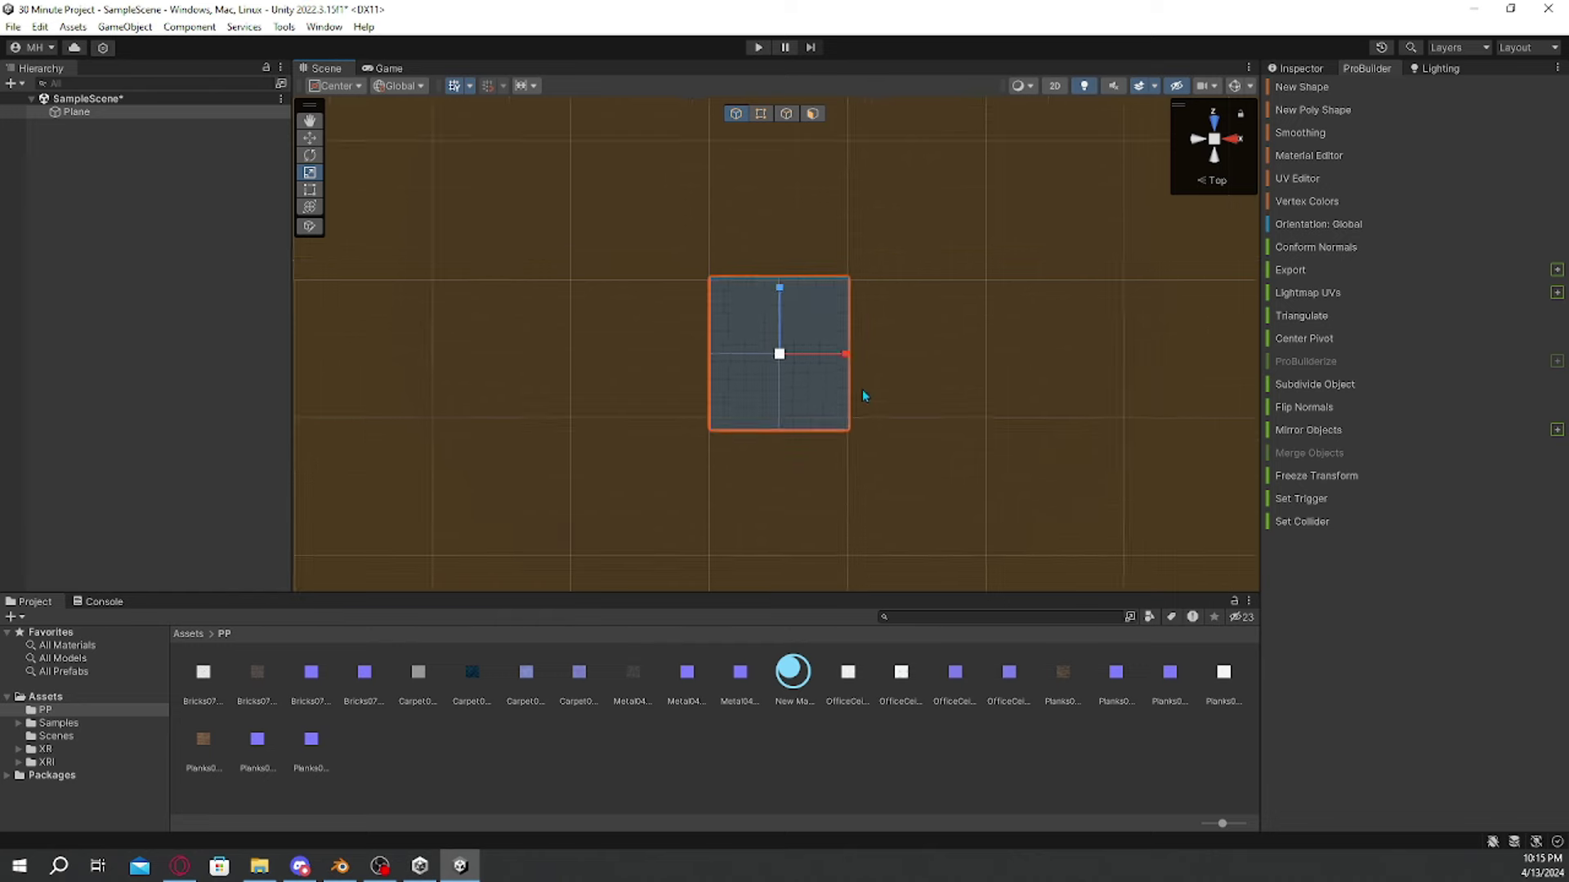
pyautogui.scroll(2, 815, 399)
# Step: Apply the Planks036B_4K-JPG_Color texture to the plane and set the generated material's smoothness to 0
pyautogui.keyDown('alt'); pyautogui.moveTo(942, 395); pyautogui.dragTo(603, 211); pyautogui.keyUp('alt')
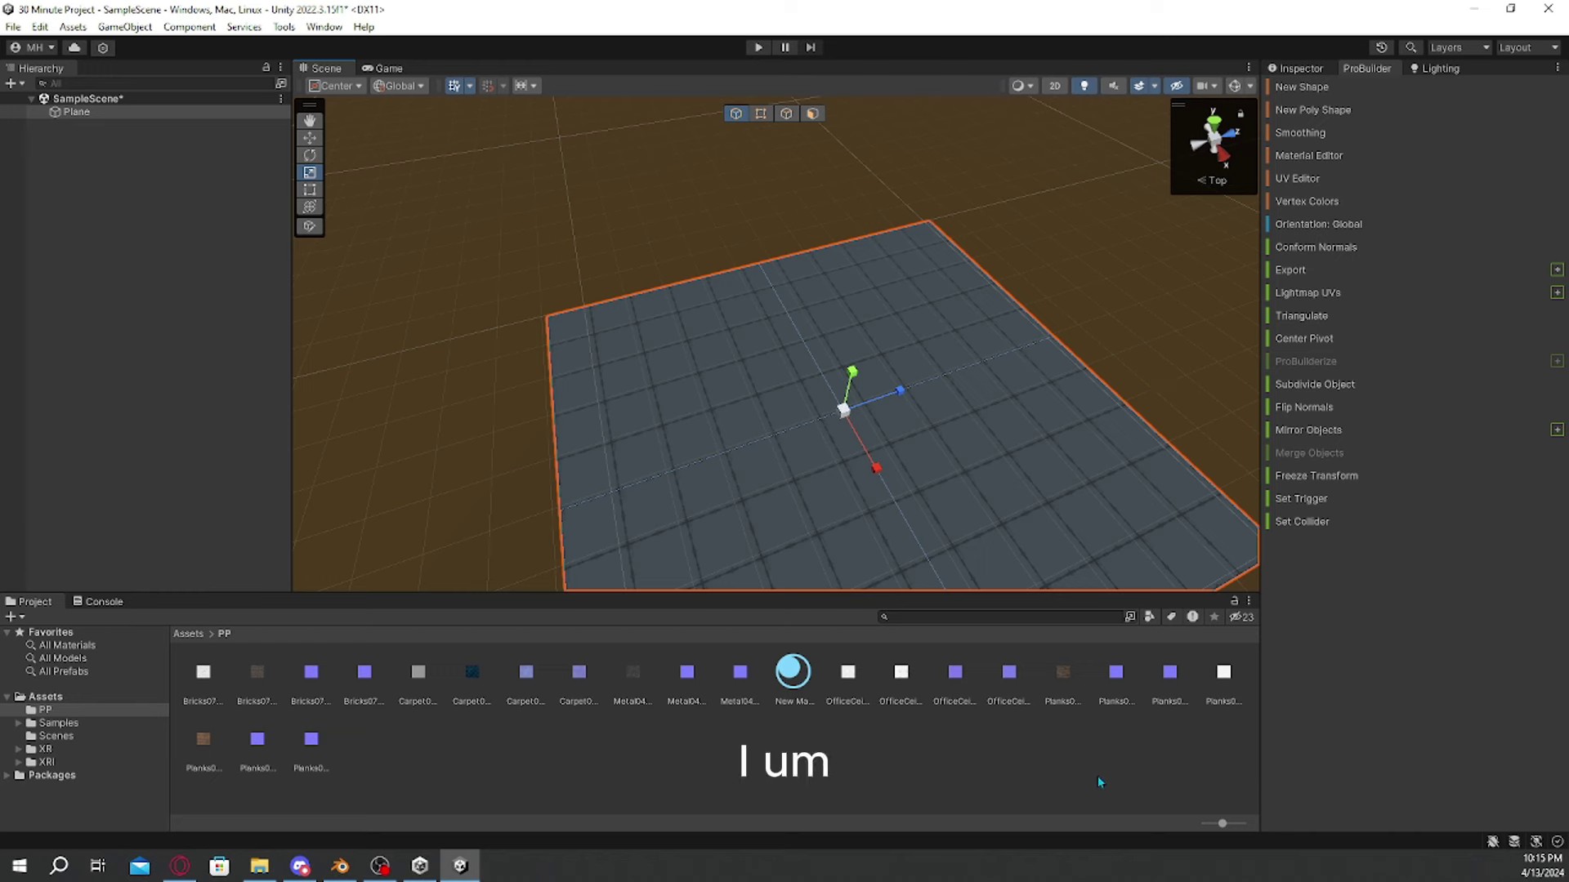
pyautogui.moveTo(209, 740); pyautogui.dragTo(714, 450)
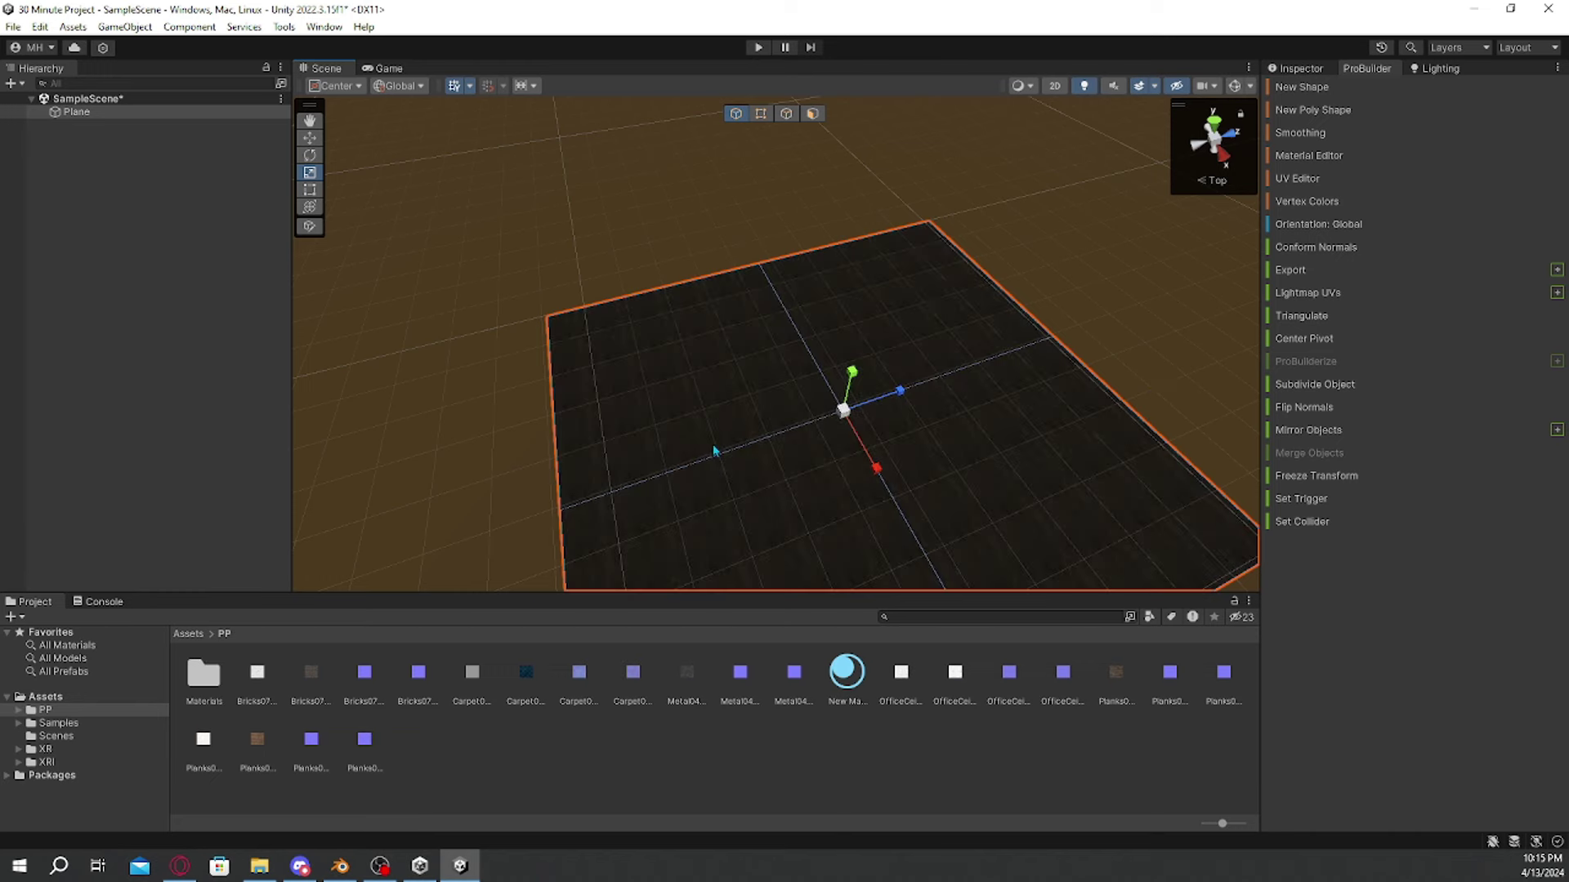
pyautogui.doubleClick(204, 671)
pyautogui.click(223, 675)
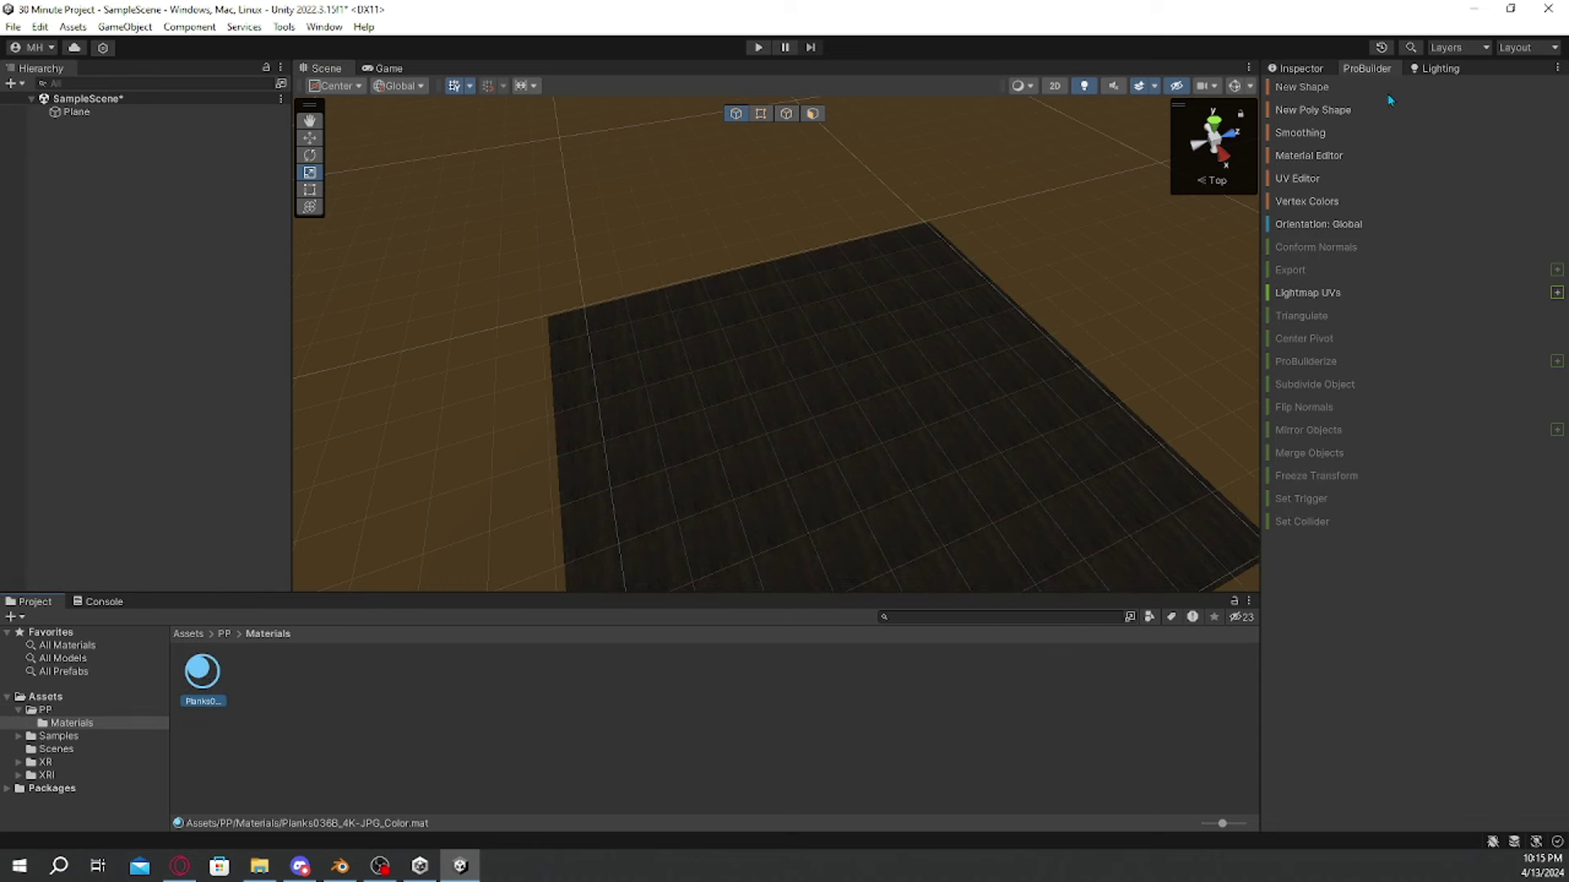
pyautogui.click(1301, 68)
pyautogui.moveTo(1400, 205); pyautogui.dragTo(1188, 252)
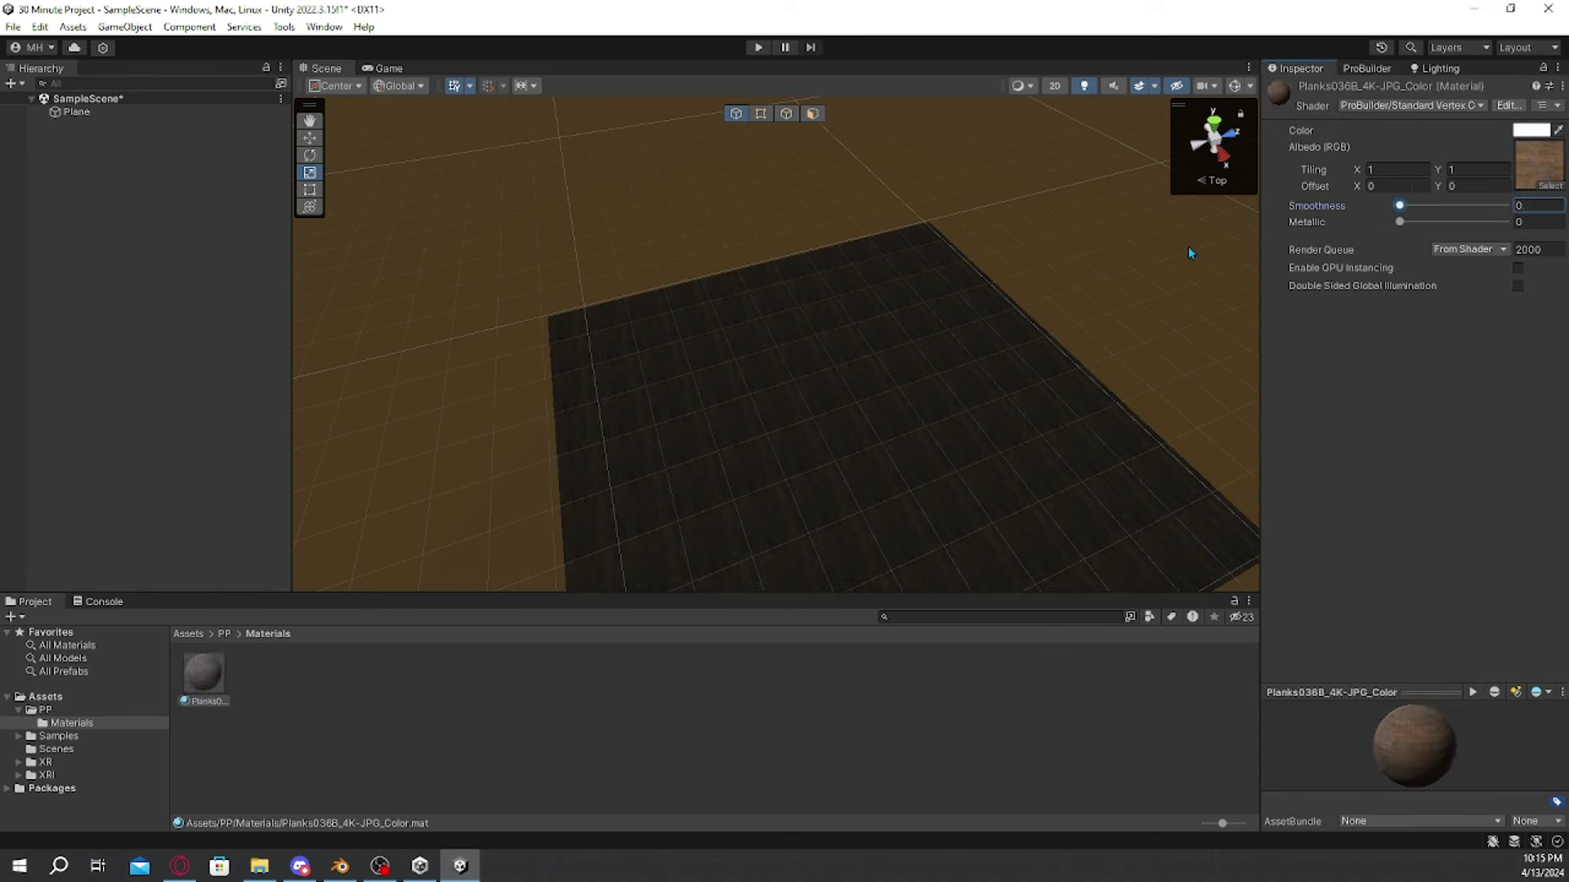
pyautogui.click(204, 673)
pyautogui.click(1384, 106)
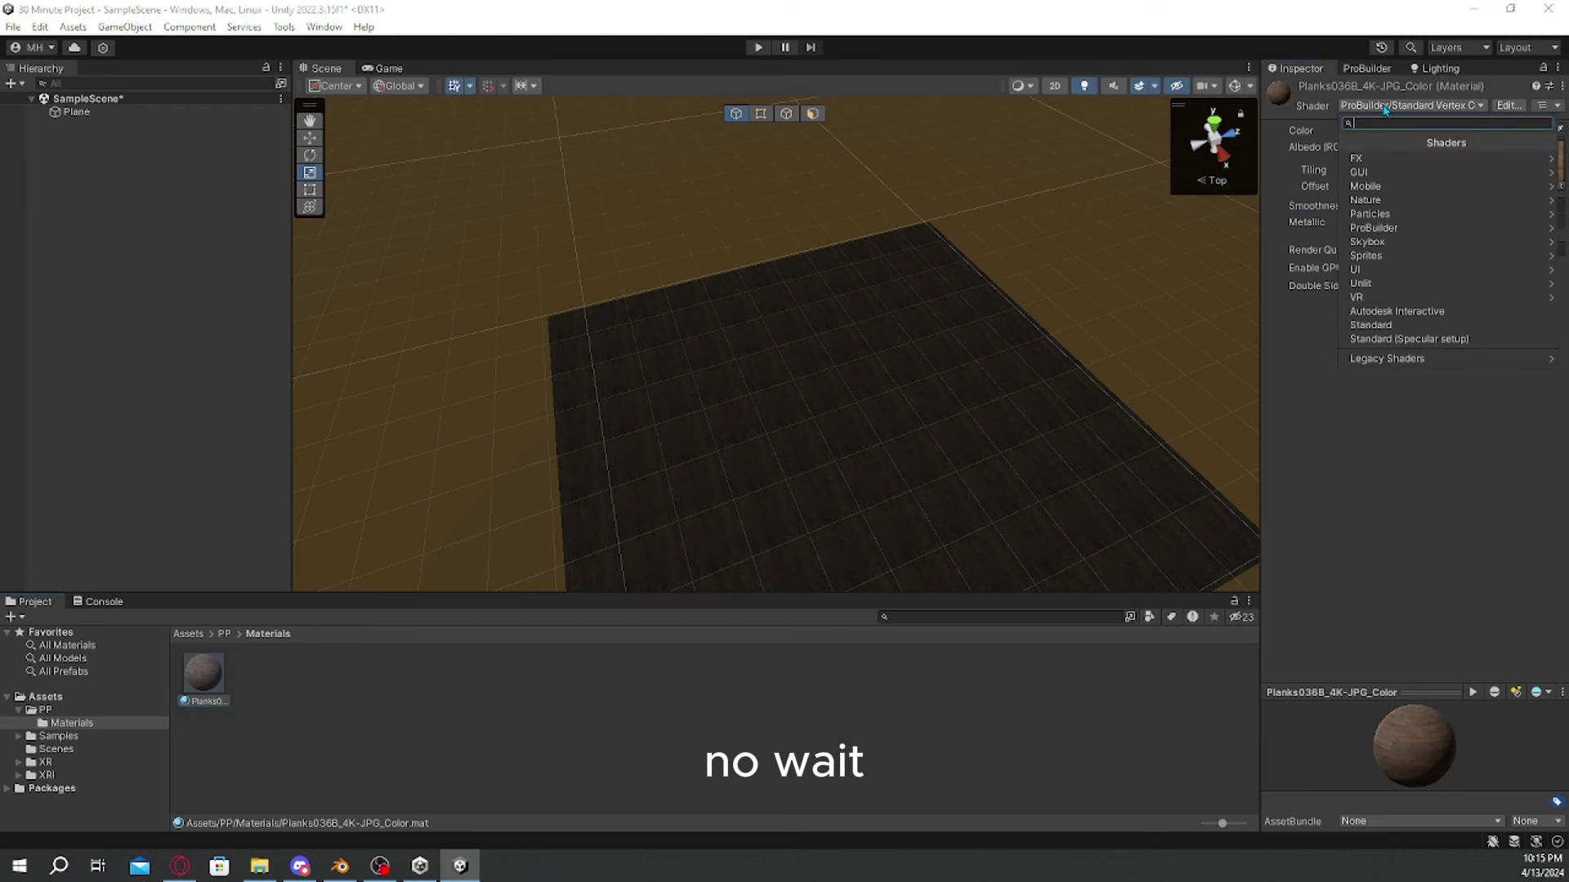
pyautogui.write('lit')
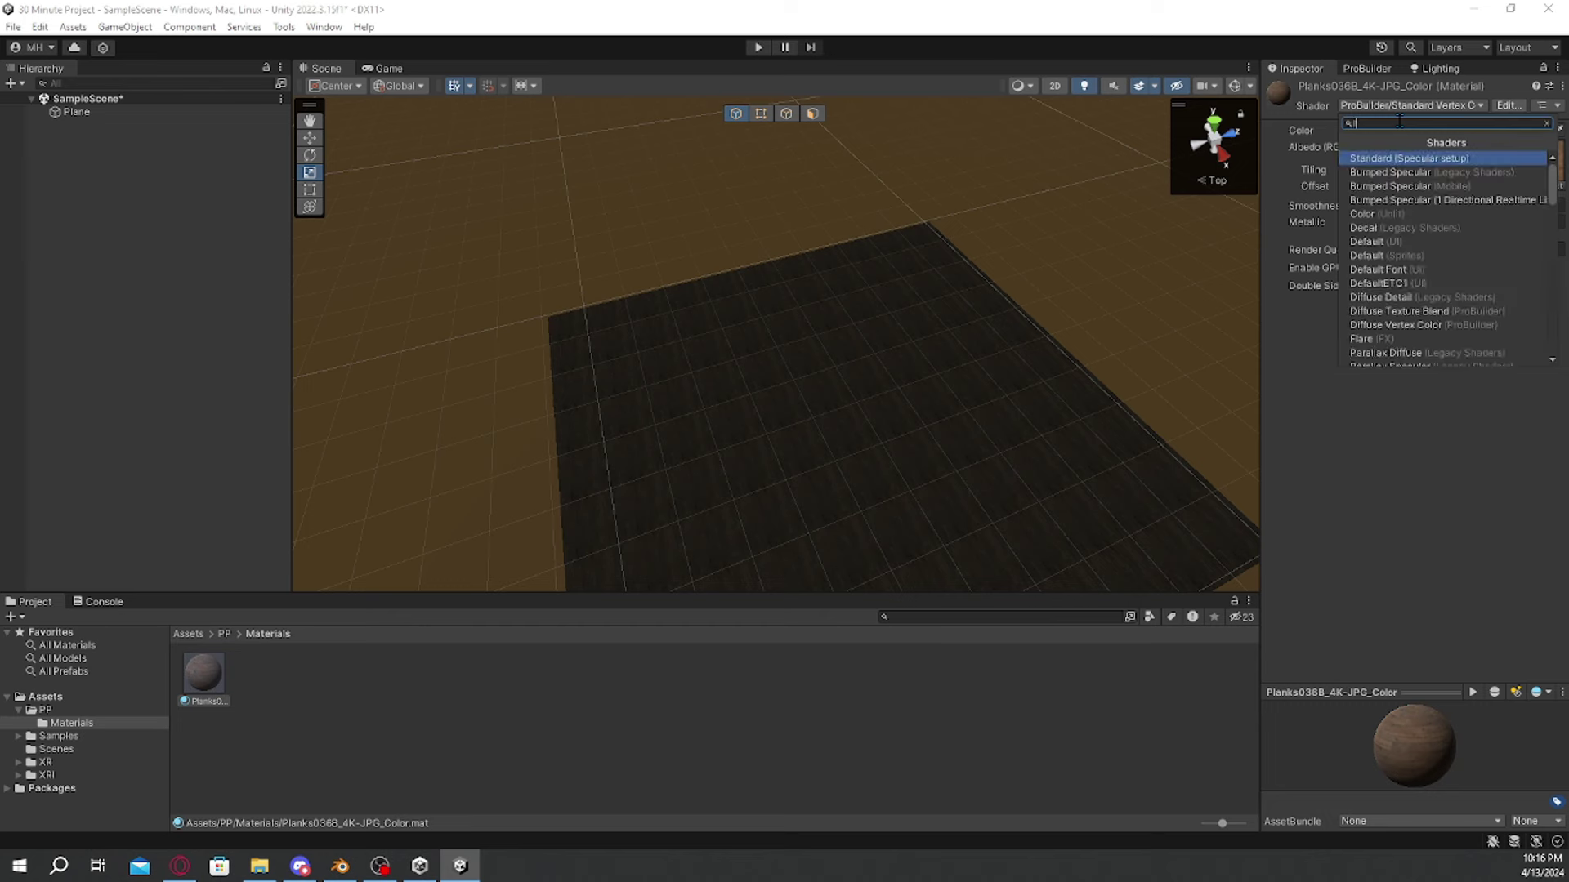
pyautogui.press('BackSpace')
pyautogui.press('BackSpace')
pyautogui.press('BackSpace')
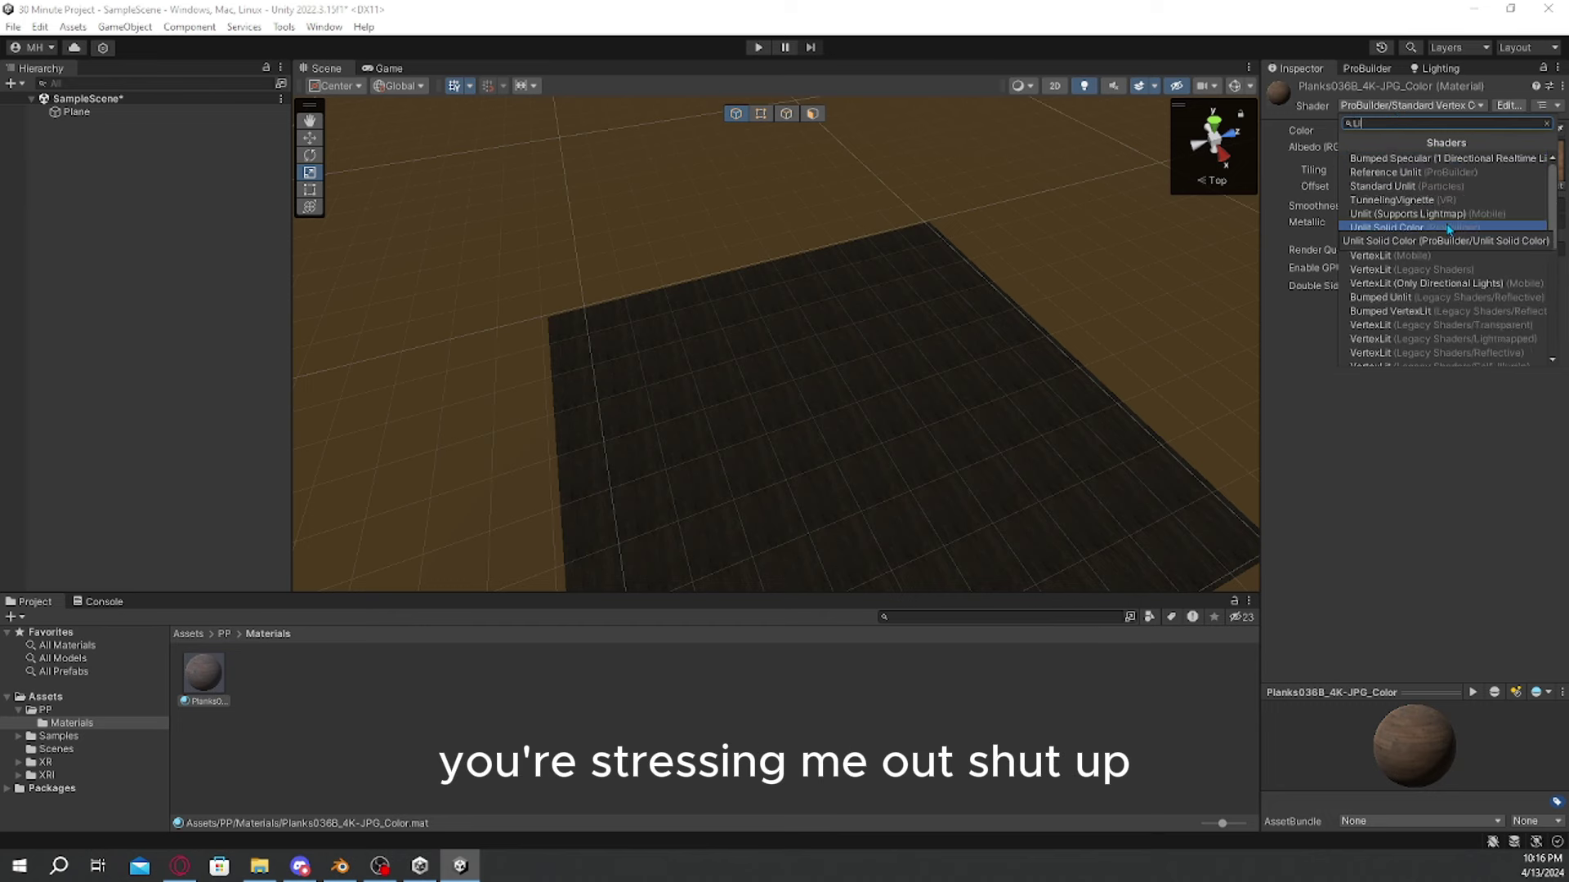
pyautogui.moveTo(1448, 230)
pyautogui.click(386, 715)
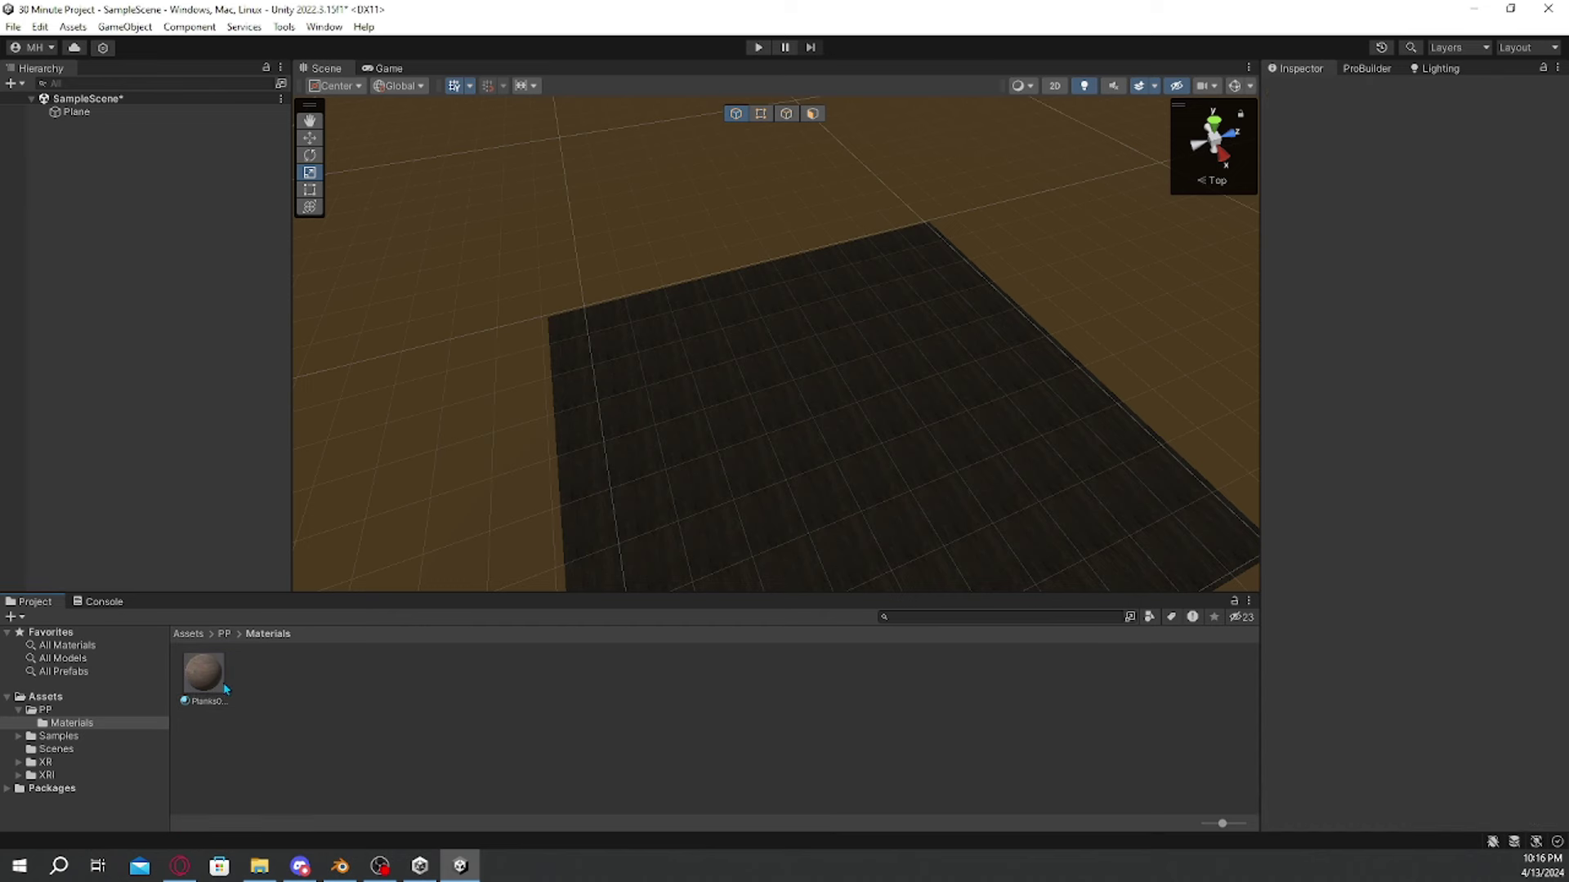
# Step: Delete the Planks036B_4K-JPG_Color material from the Materials folder
pyautogui.rightClick(214, 680)
pyautogui.click(287, 278)
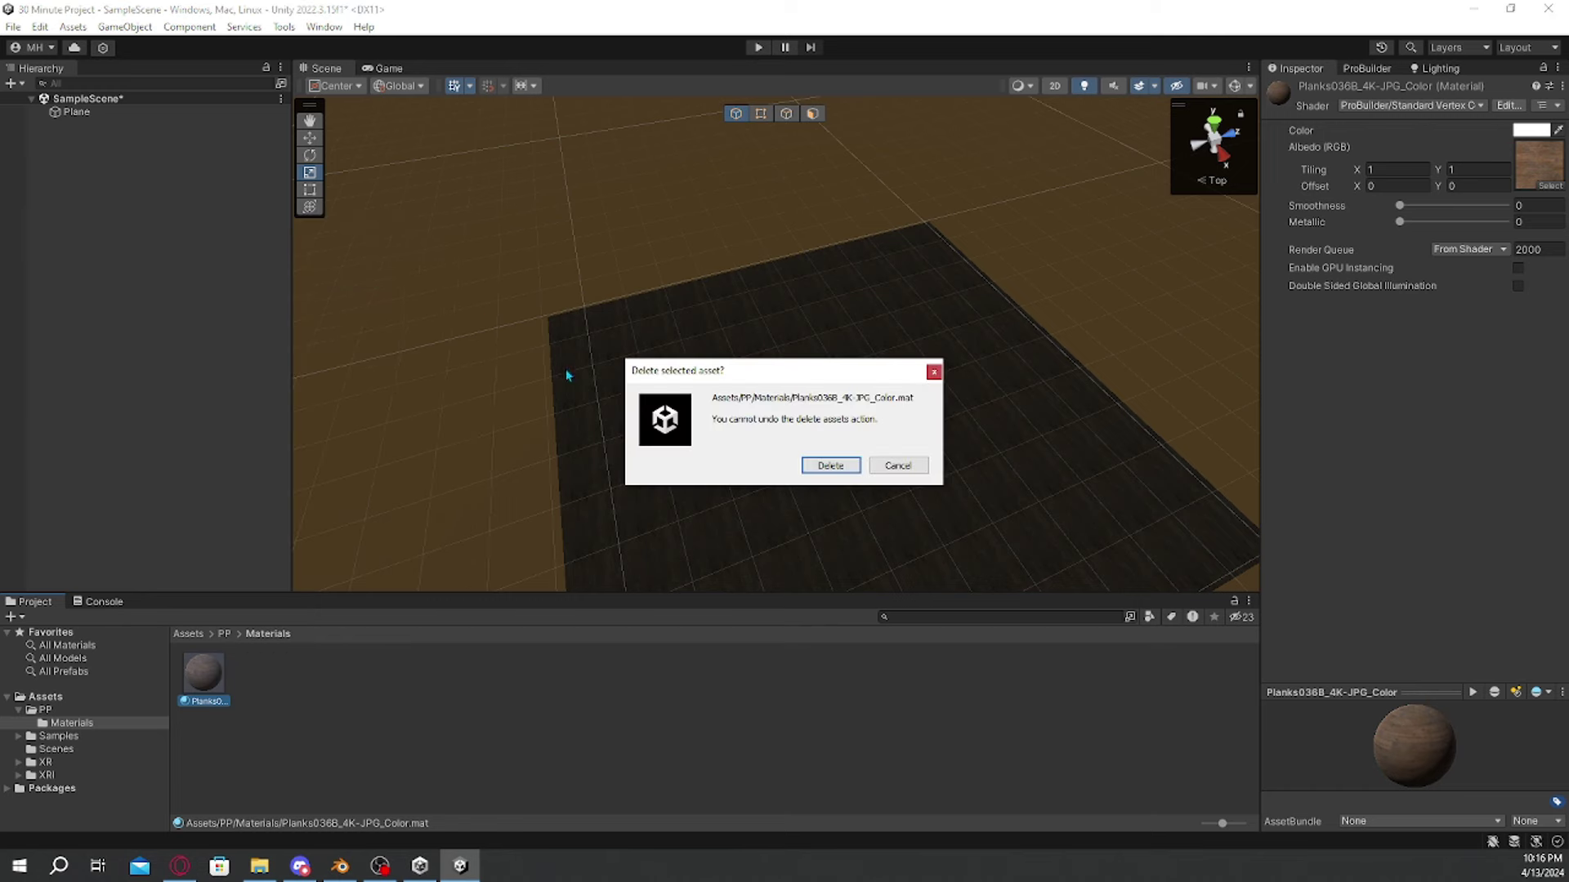
pyautogui.click(824, 464)
# Step: Create a new material named Wood in the Materials folder
pyautogui.rightClick(302, 680)
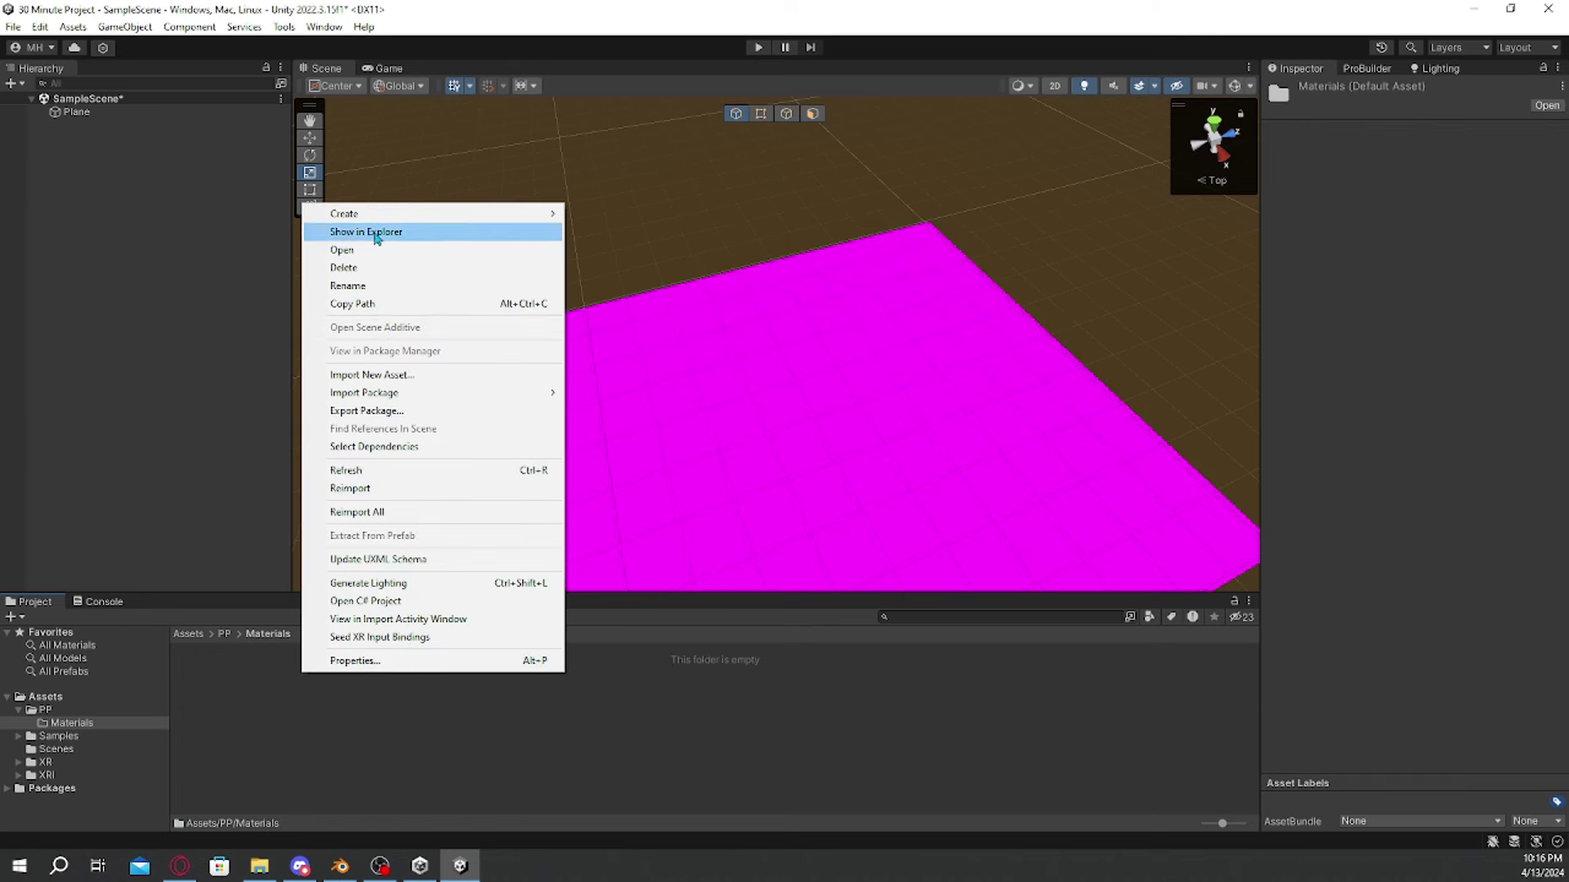
pyautogui.moveTo(382, 216)
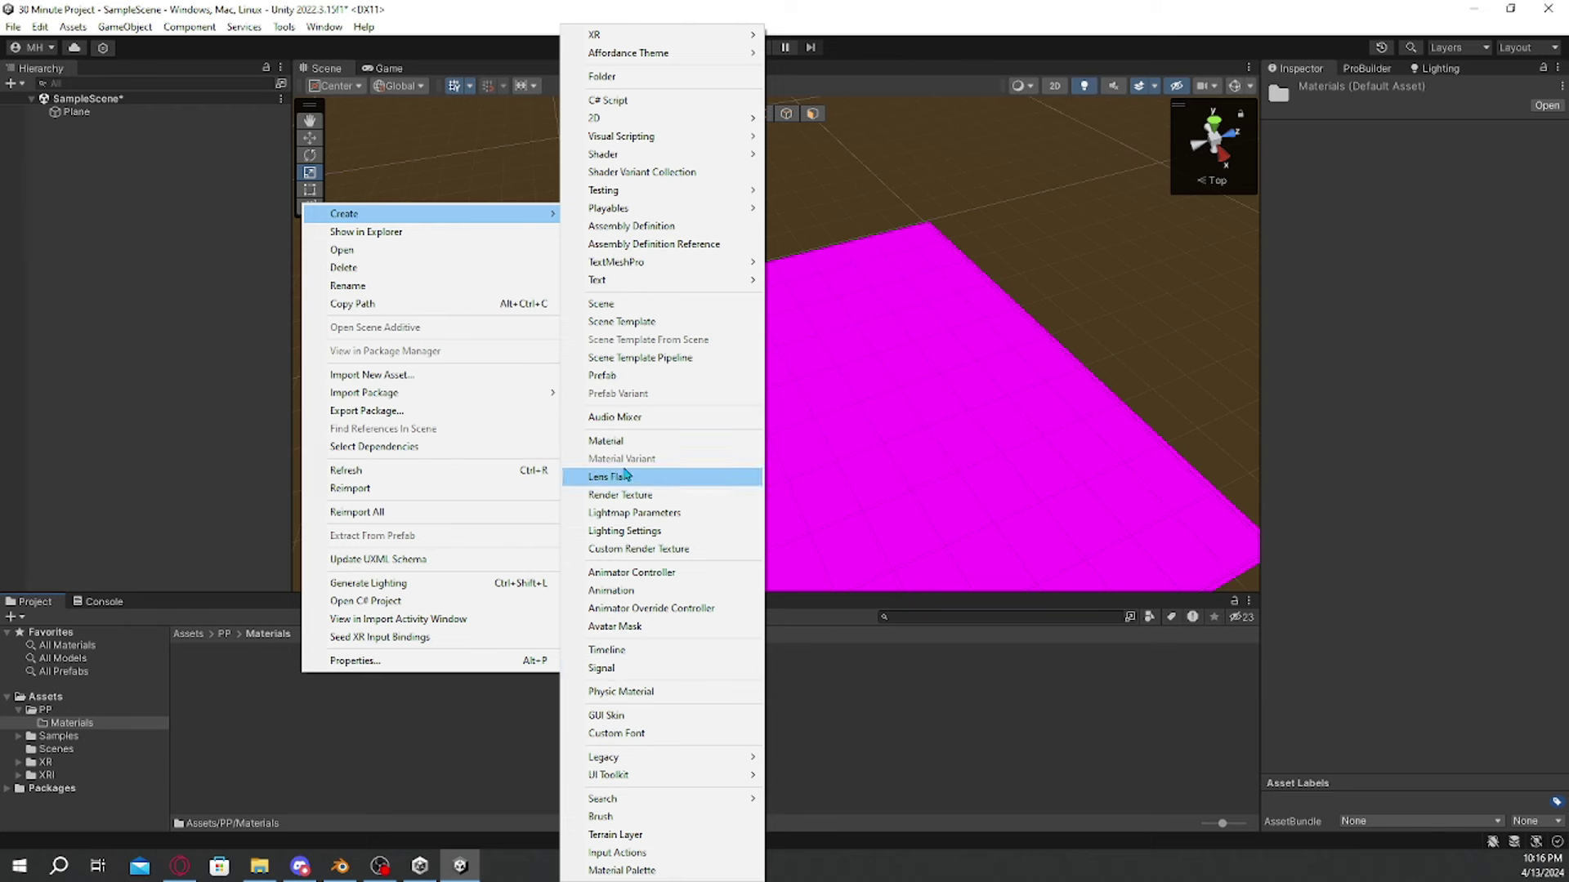
pyautogui.click(606, 441)
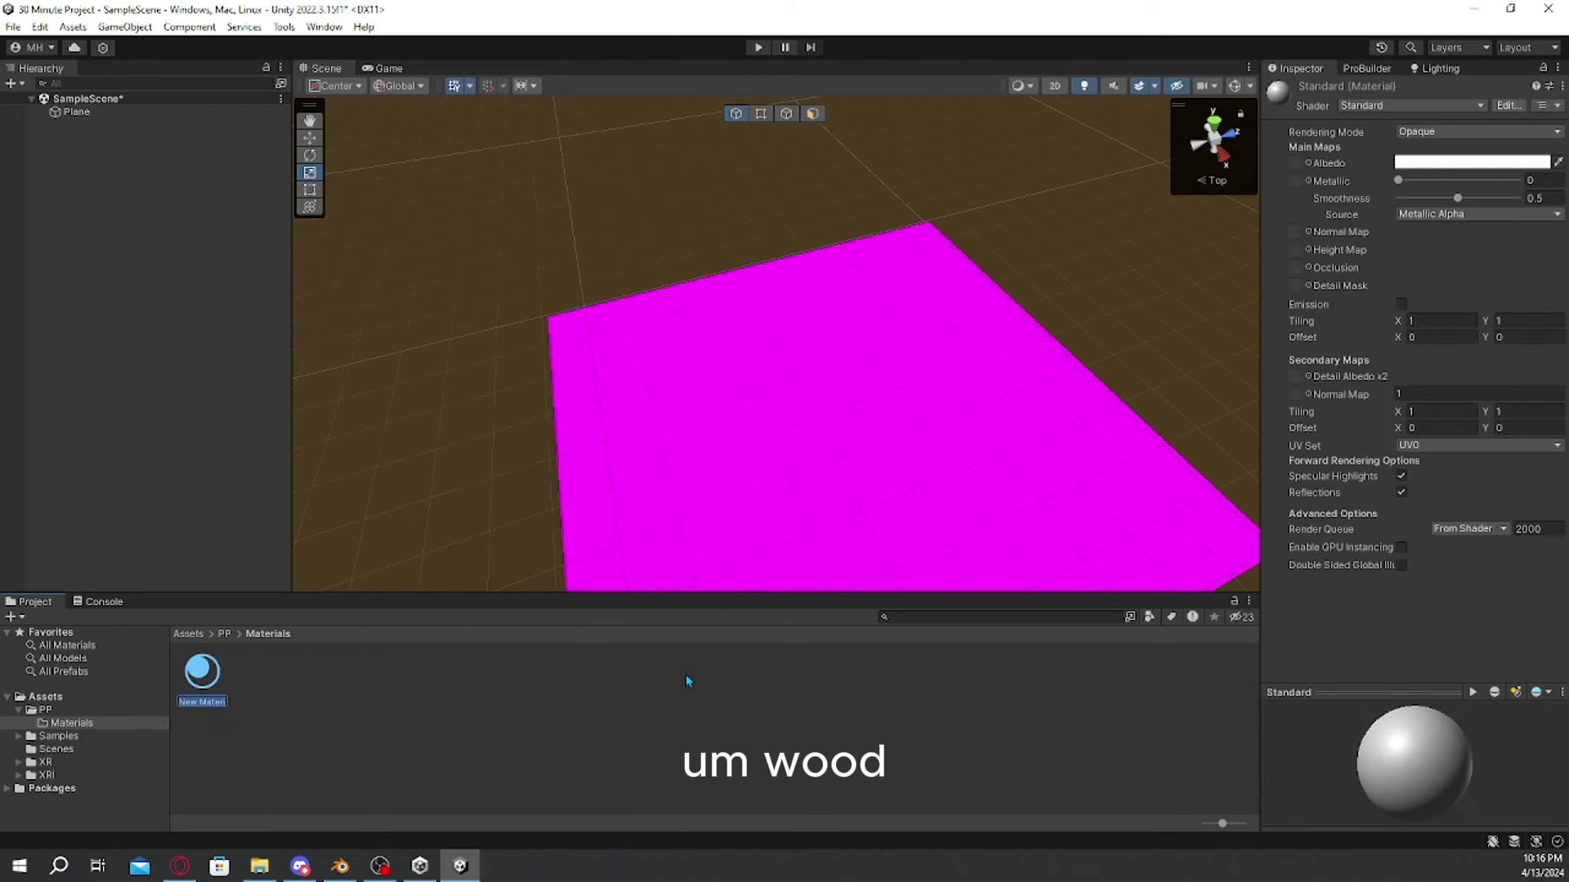
pyautogui.write('Wood')
pyautogui.press('Return')
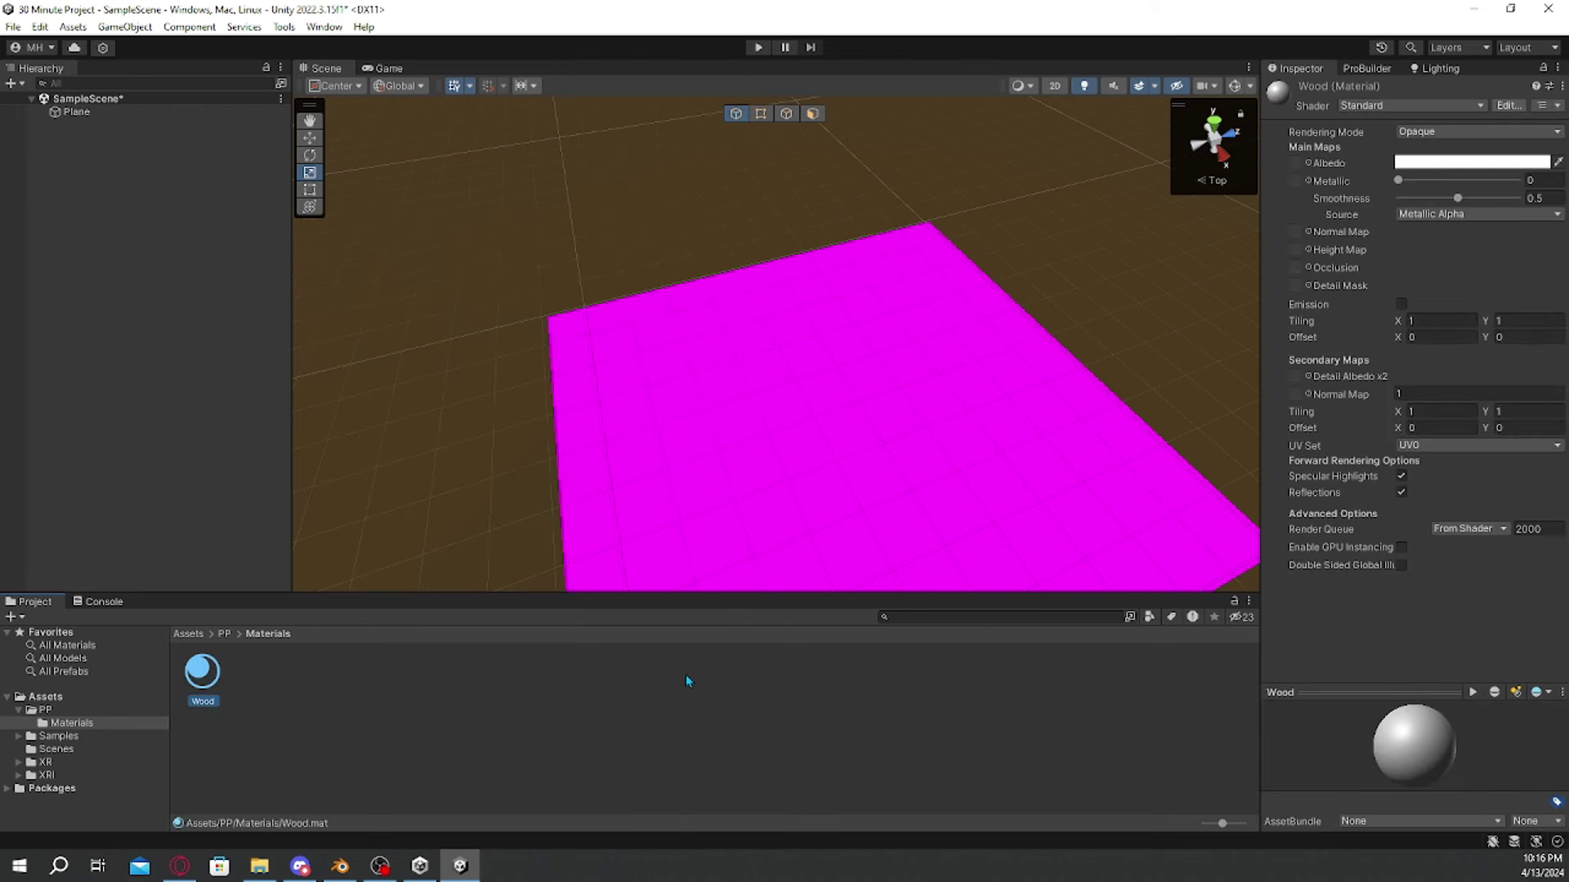
# Step: Apply the Wood material to the plane and assign the Planks036B_4K-JPG_Color texture as its albedo map
pyautogui.moveTo(202, 672); pyautogui.dragTo(846, 347)
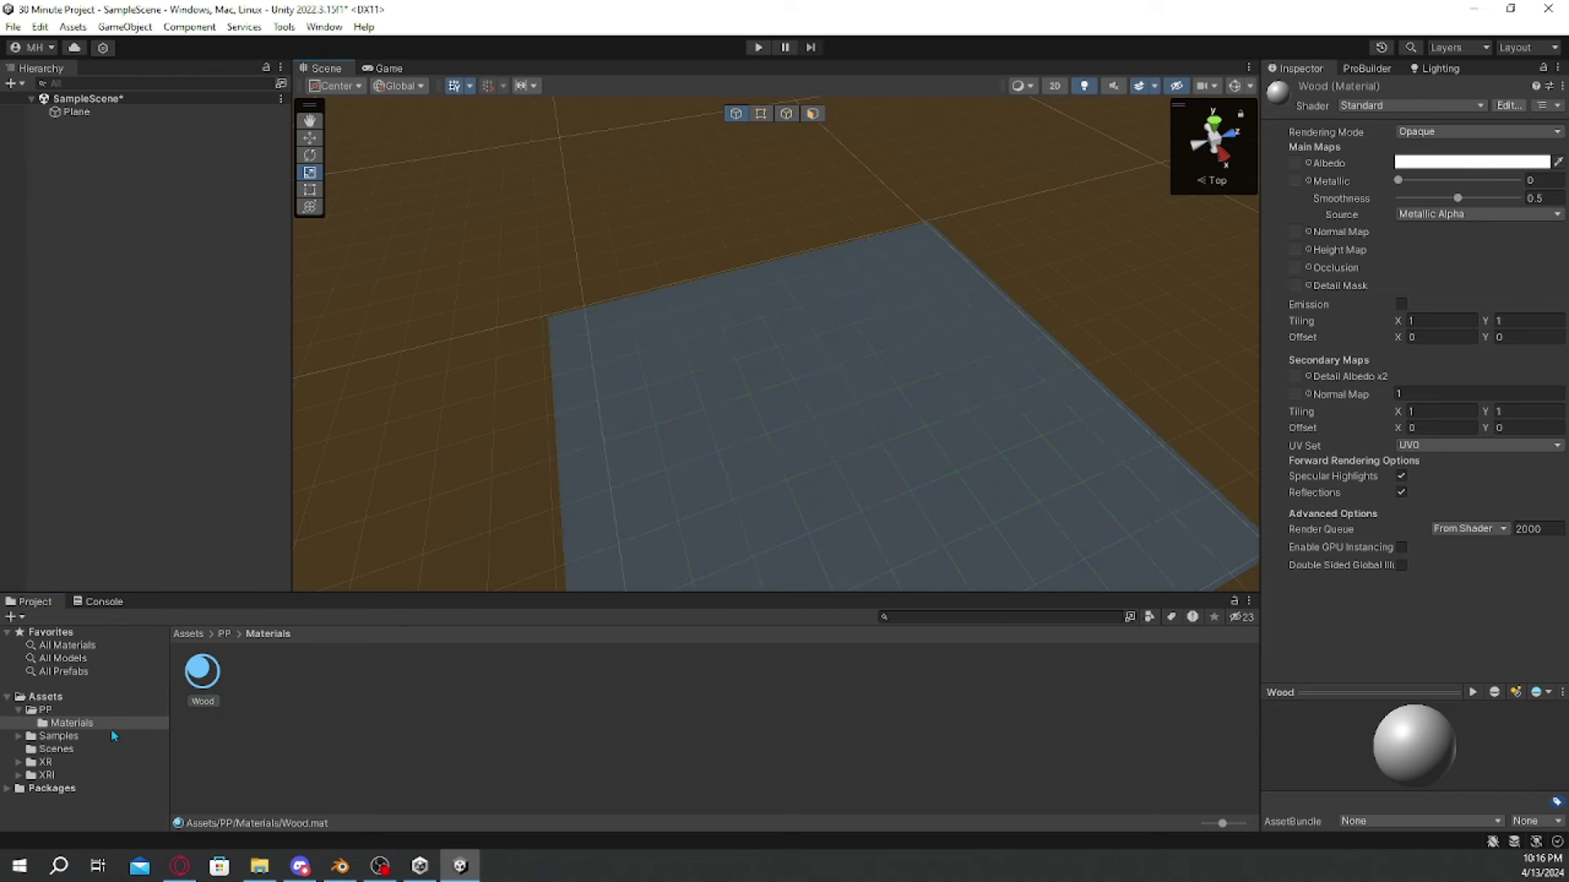
pyautogui.click(45, 710)
pyautogui.moveTo(246, 758); pyautogui.dragTo(1279, 258)
pyautogui.moveTo(1297, 162); pyautogui.dragTo(1298, 165)
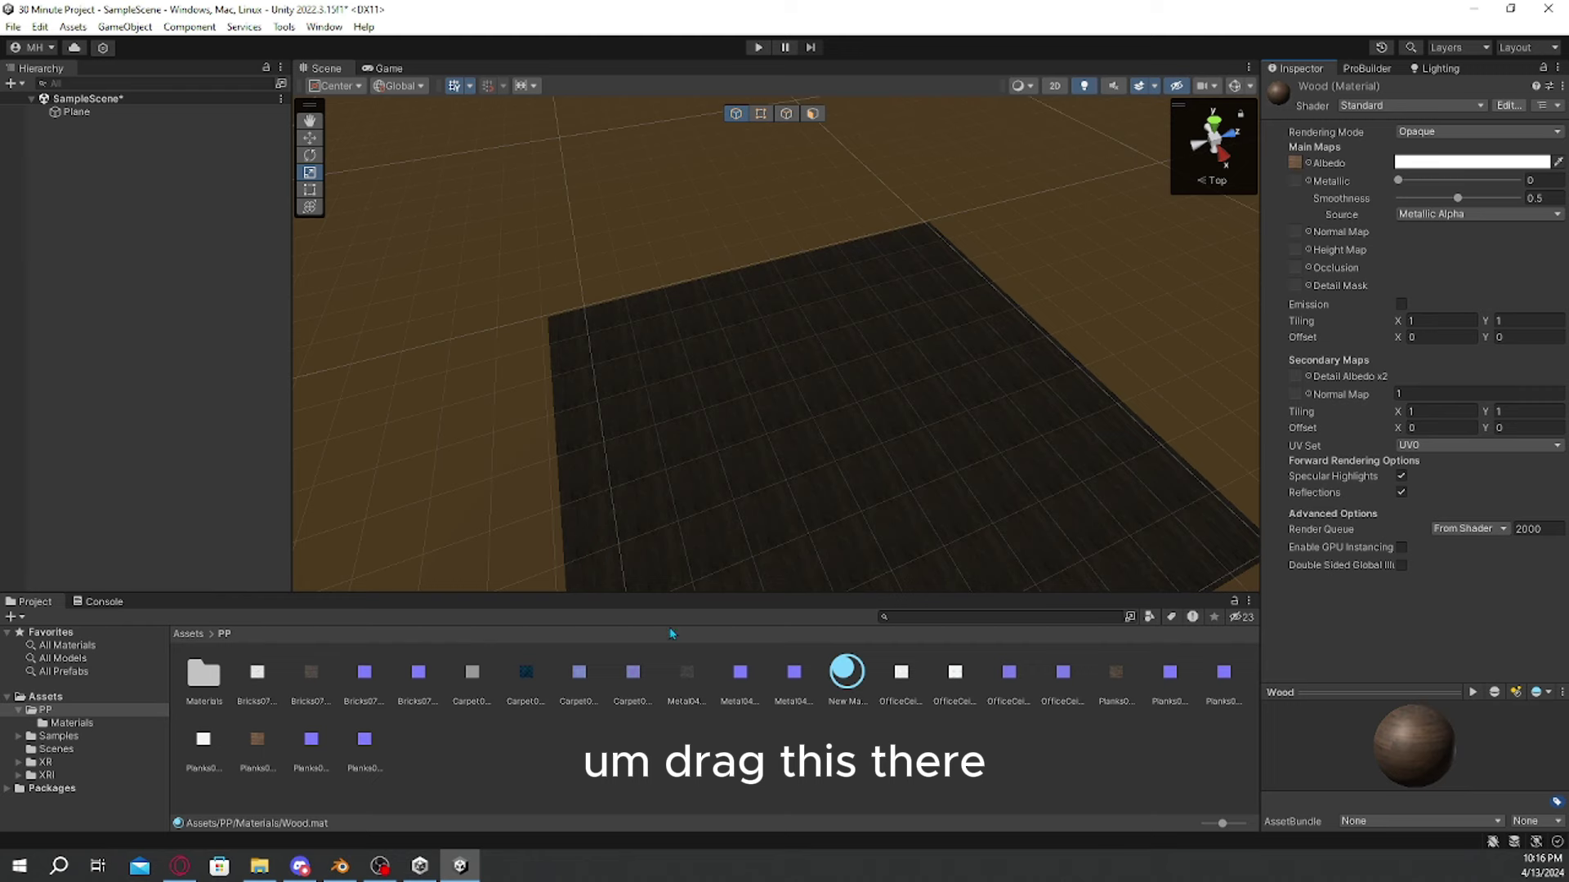
# Step: Assign the planks normal texture to the Wood material's main and secondary normal maps, with smoothness 0 and secondary normal strength 2
pyautogui.moveTo(324, 740); pyautogui.dragTo(1296, 231)
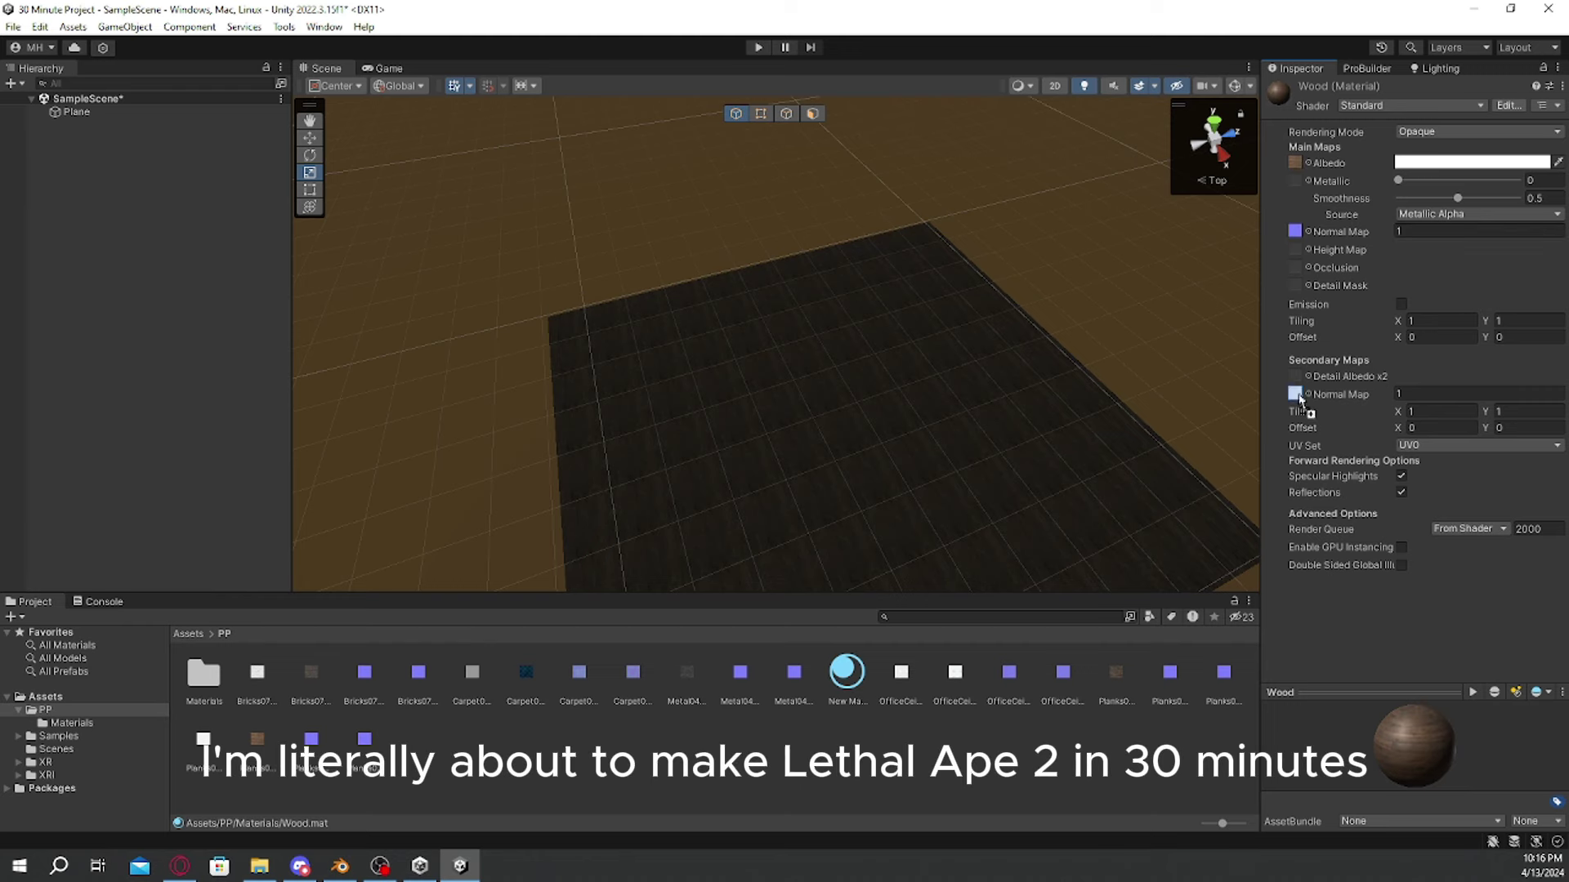
pyautogui.moveTo(1295, 402); pyautogui.dragTo(1295, 395)
pyautogui.moveTo(1457, 200); pyautogui.dragTo(1302, 214)
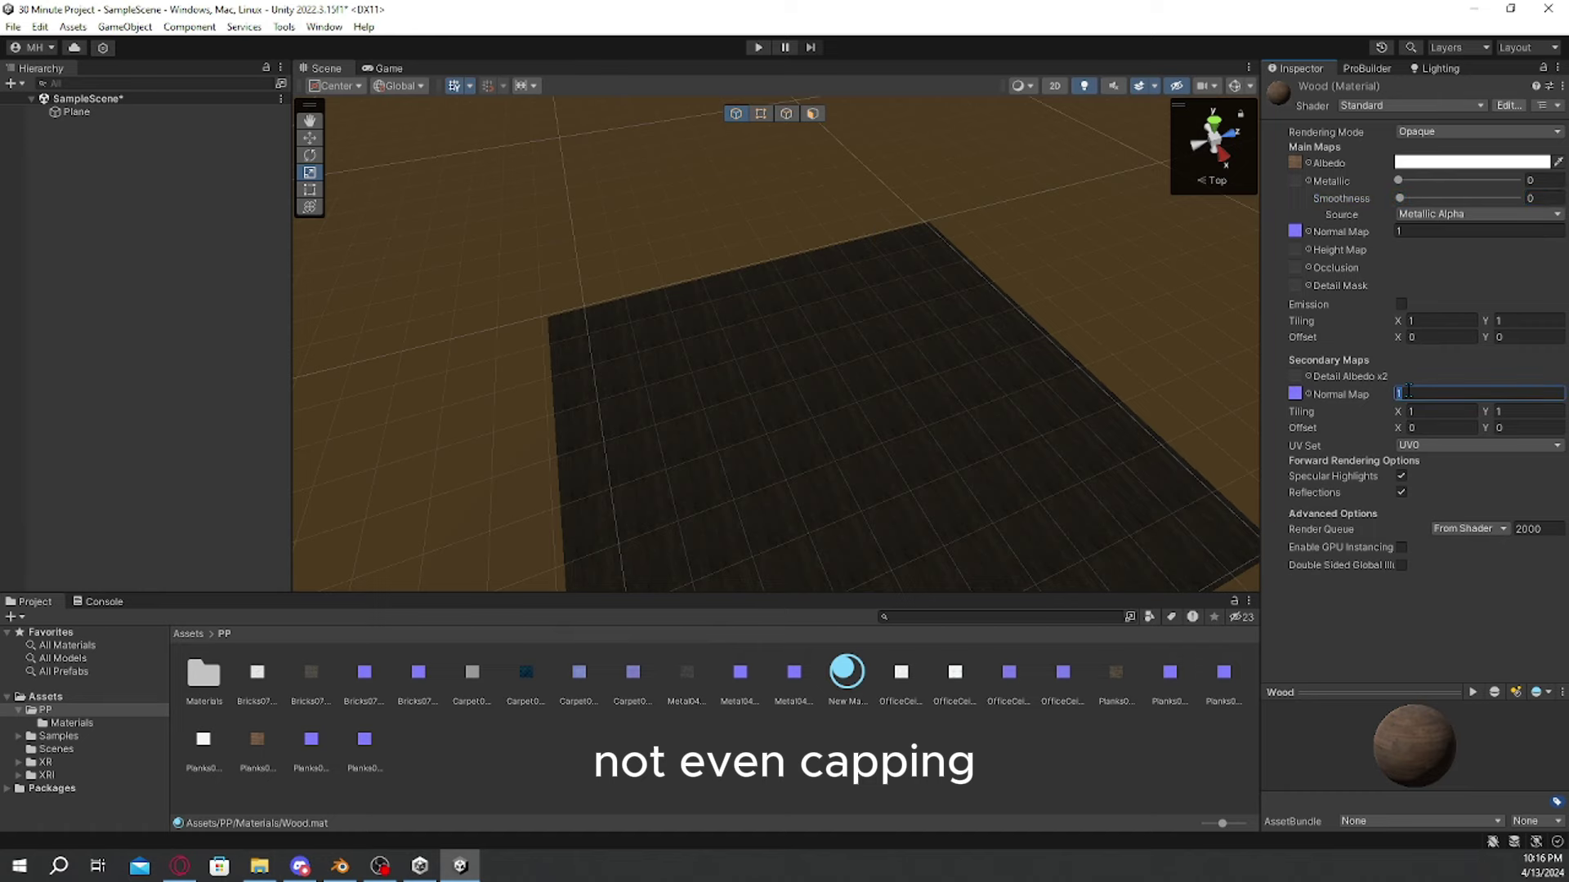
pyautogui.write('2')
# Step: Select all outer border edges of the plane and extrude them upward about 3.93 units to form the room's walls
pyautogui.press('w')
pyautogui.moveTo(916, 447); pyautogui.dragTo(868, 356, button='right')
pyautogui.press('s')
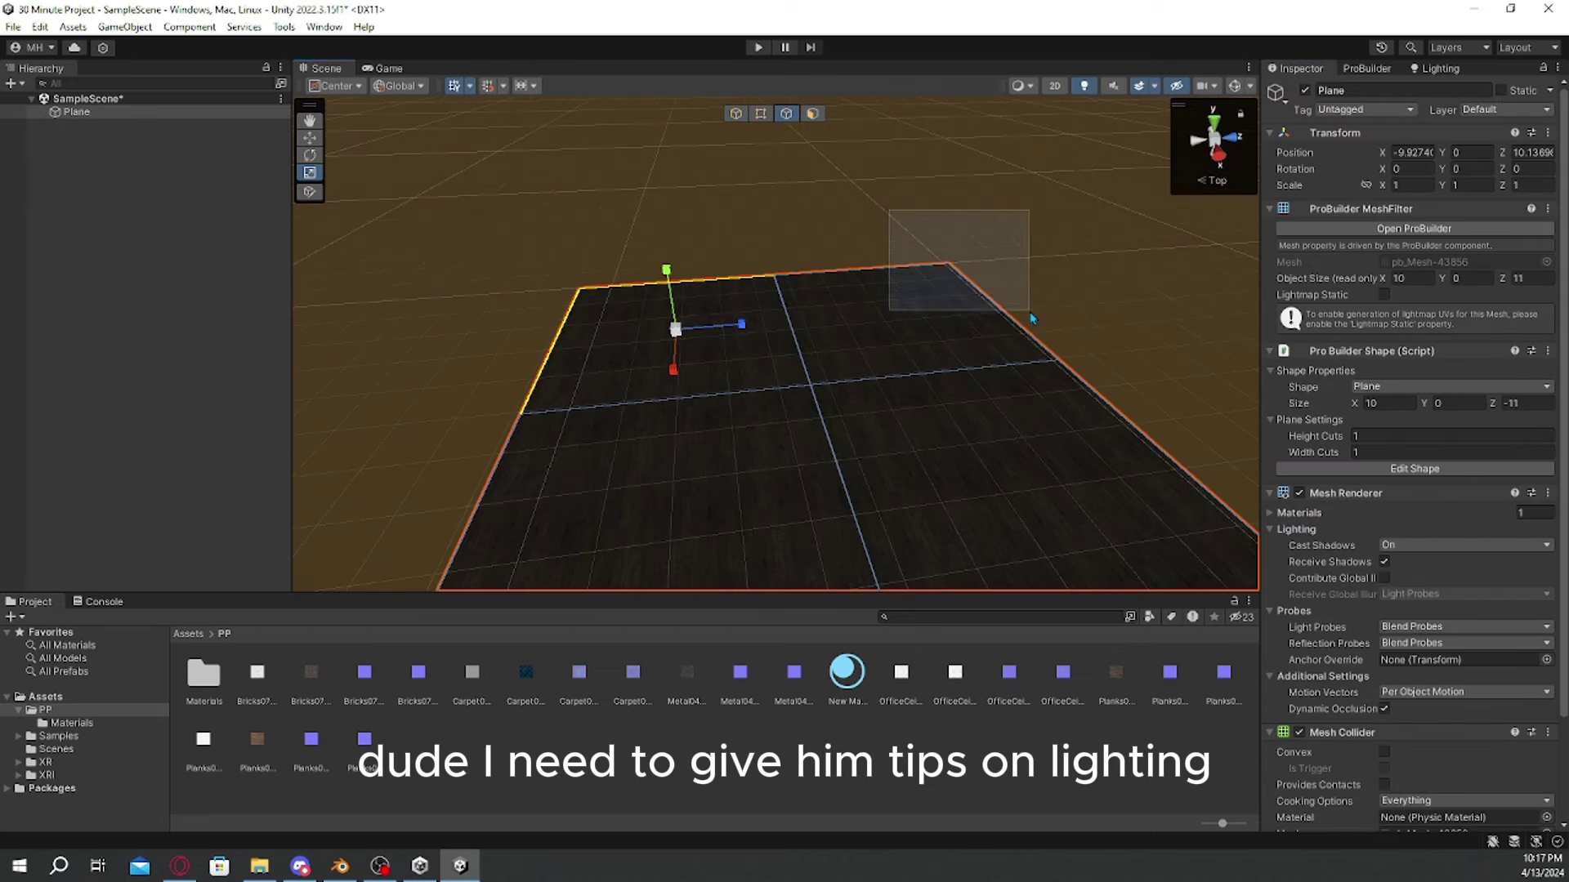
pyautogui.press('f')
pyautogui.moveTo(1135, 341); pyautogui.dragTo(1224, 473)
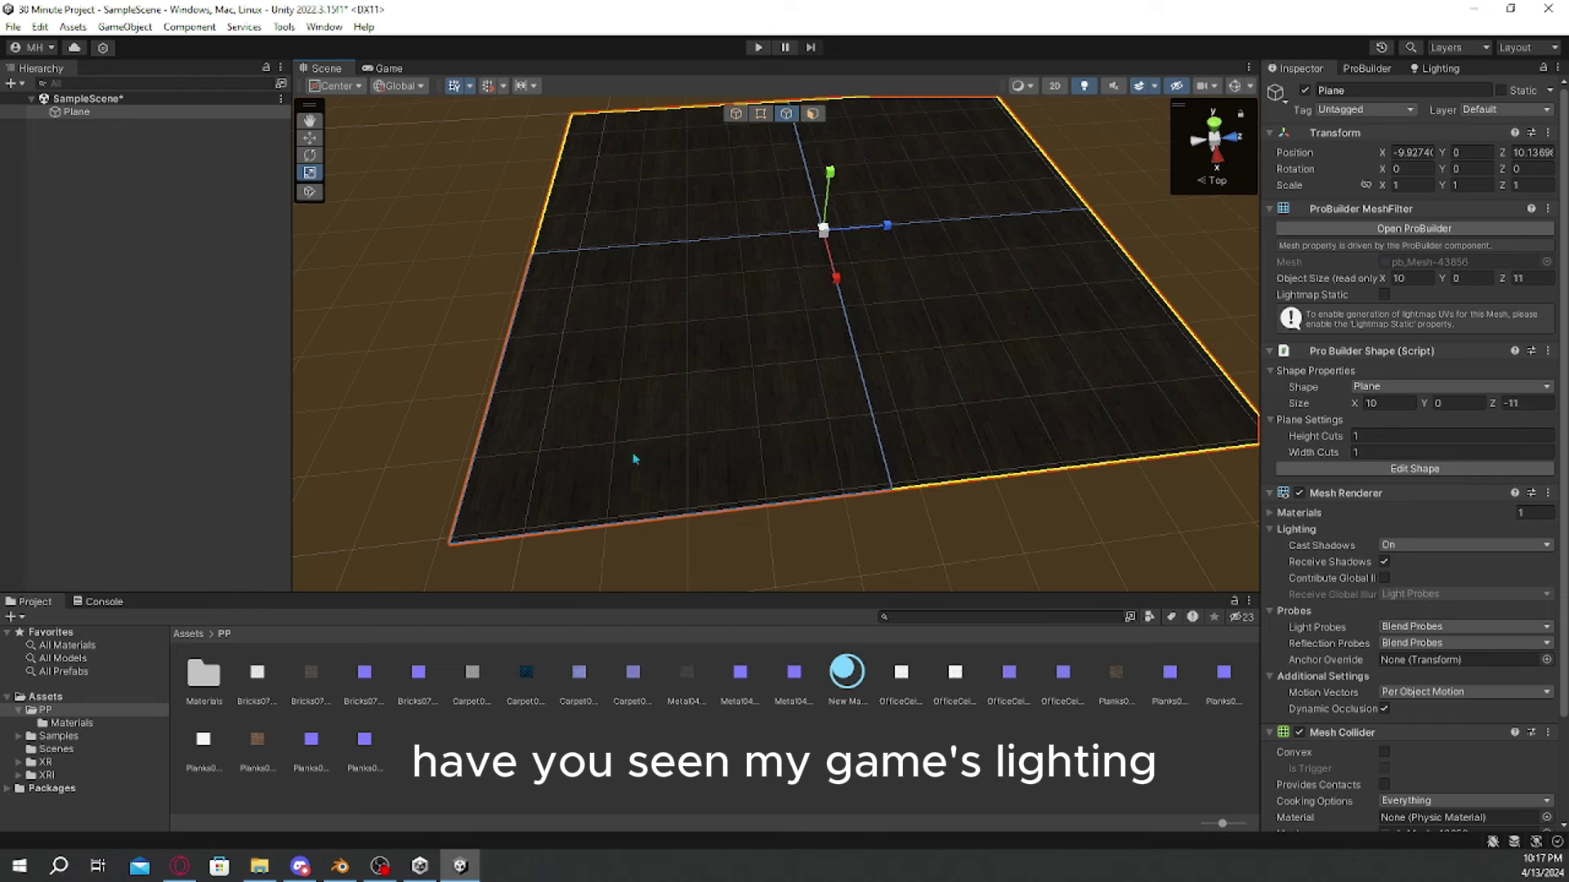
pyautogui.keyDown('shift'); pyautogui.moveTo(437, 457); pyautogui.dragTo(523, 543); pyautogui.keyUp('shift')
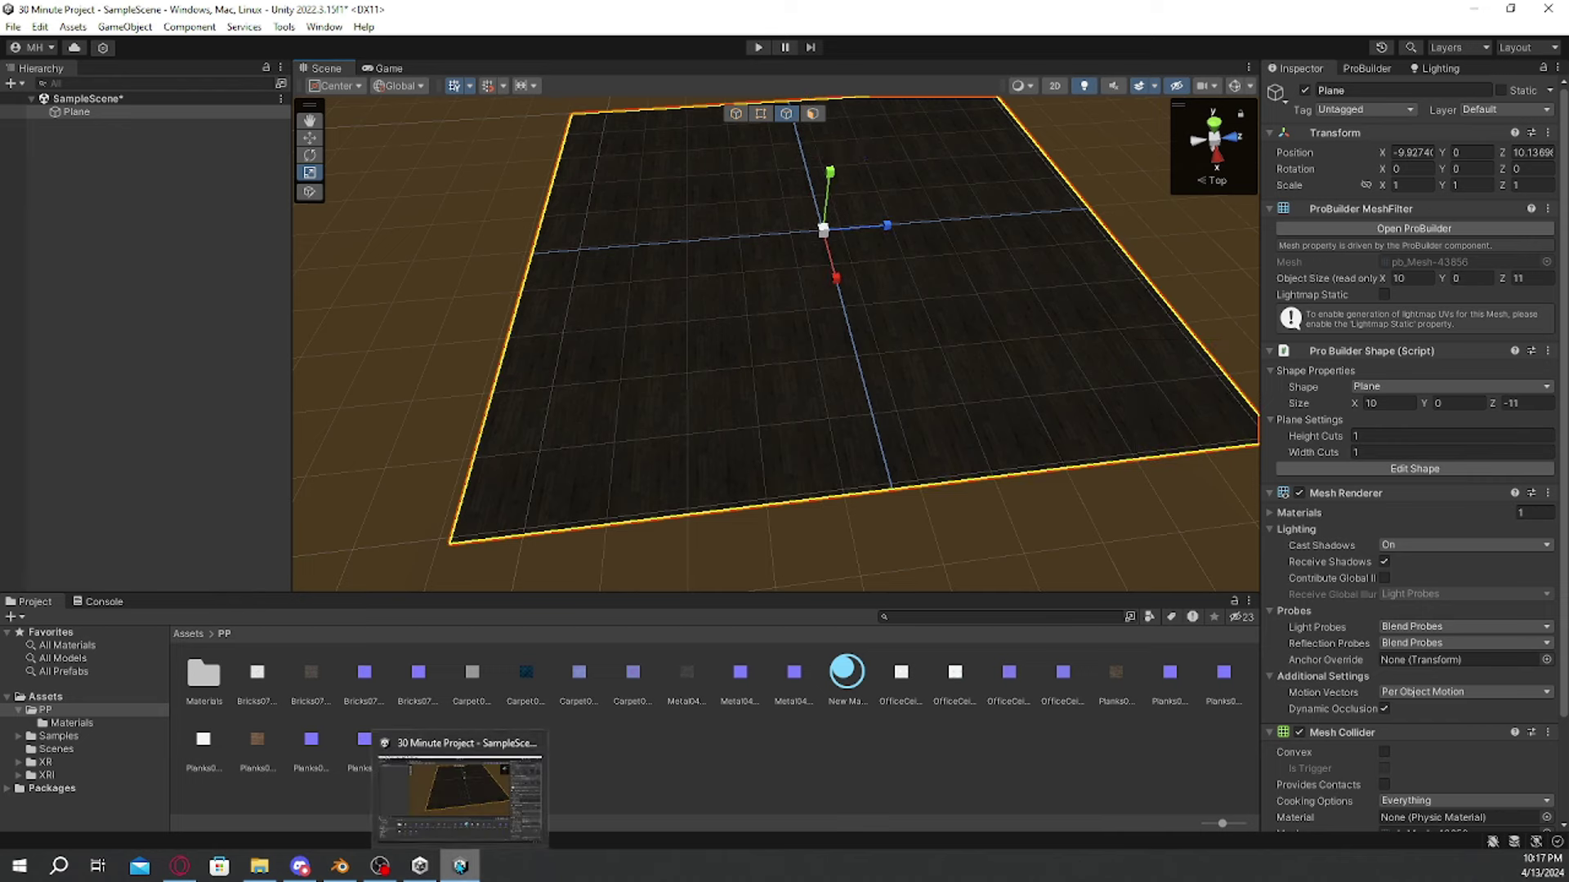
pyautogui.moveTo(957, 328); pyautogui.dragTo(928, 196, button='right')
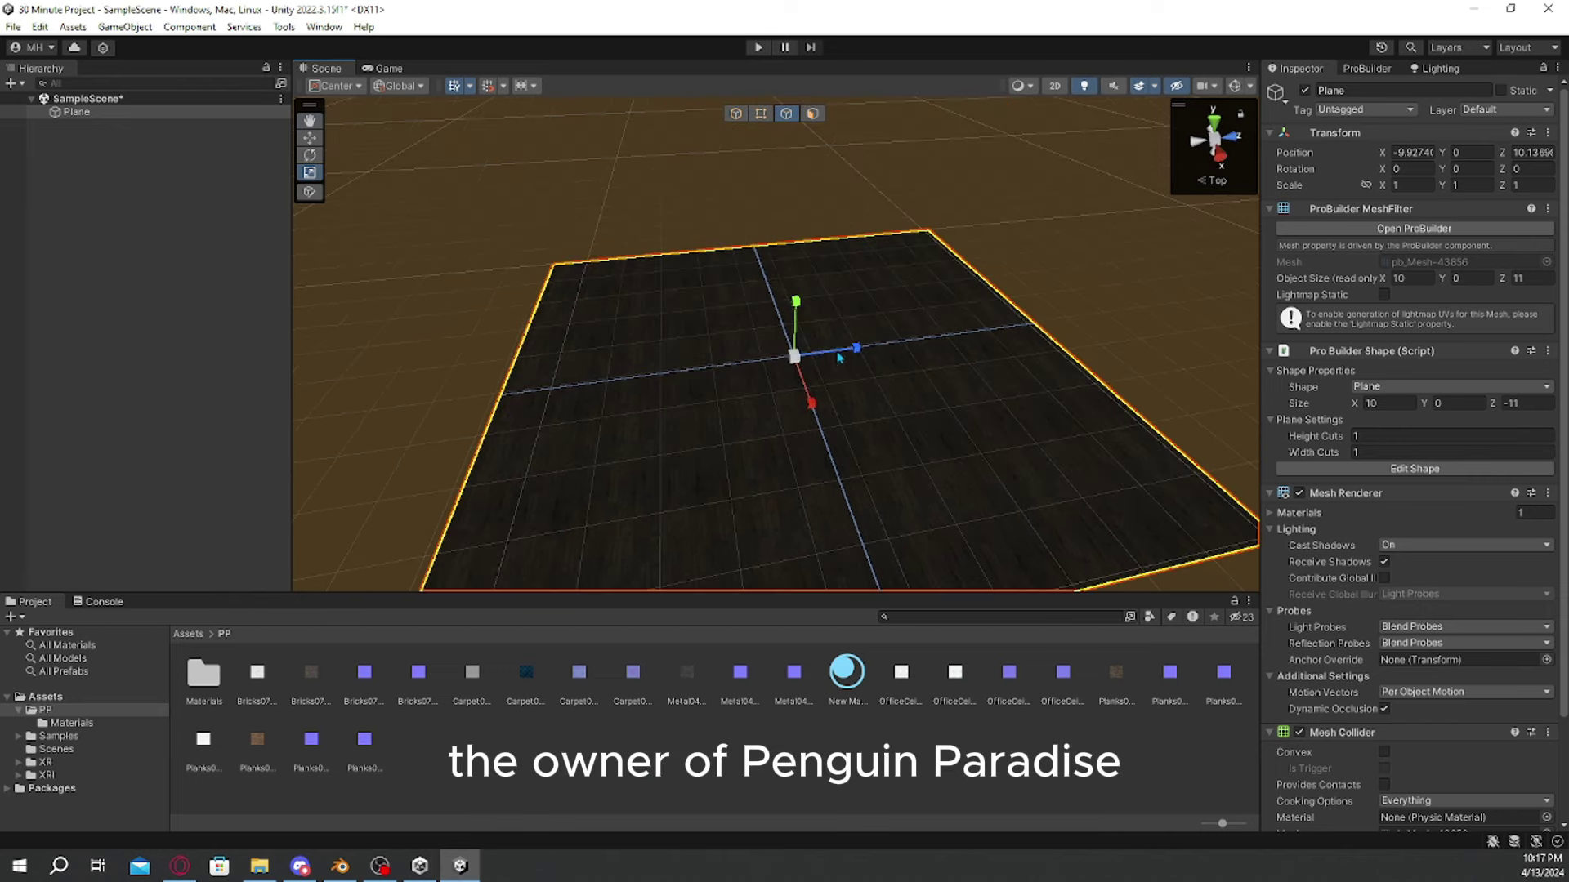
pyautogui.hotkey('ctrl', 'e')
pyautogui.moveTo(805, 299); pyautogui.dragTo(825, 93)
pyautogui.moveTo(868, 330); pyautogui.dragTo(875, 235, button='right')
pyautogui.press('s')
pyautogui.moveTo(778, 249); pyautogui.dragTo(780, 237)
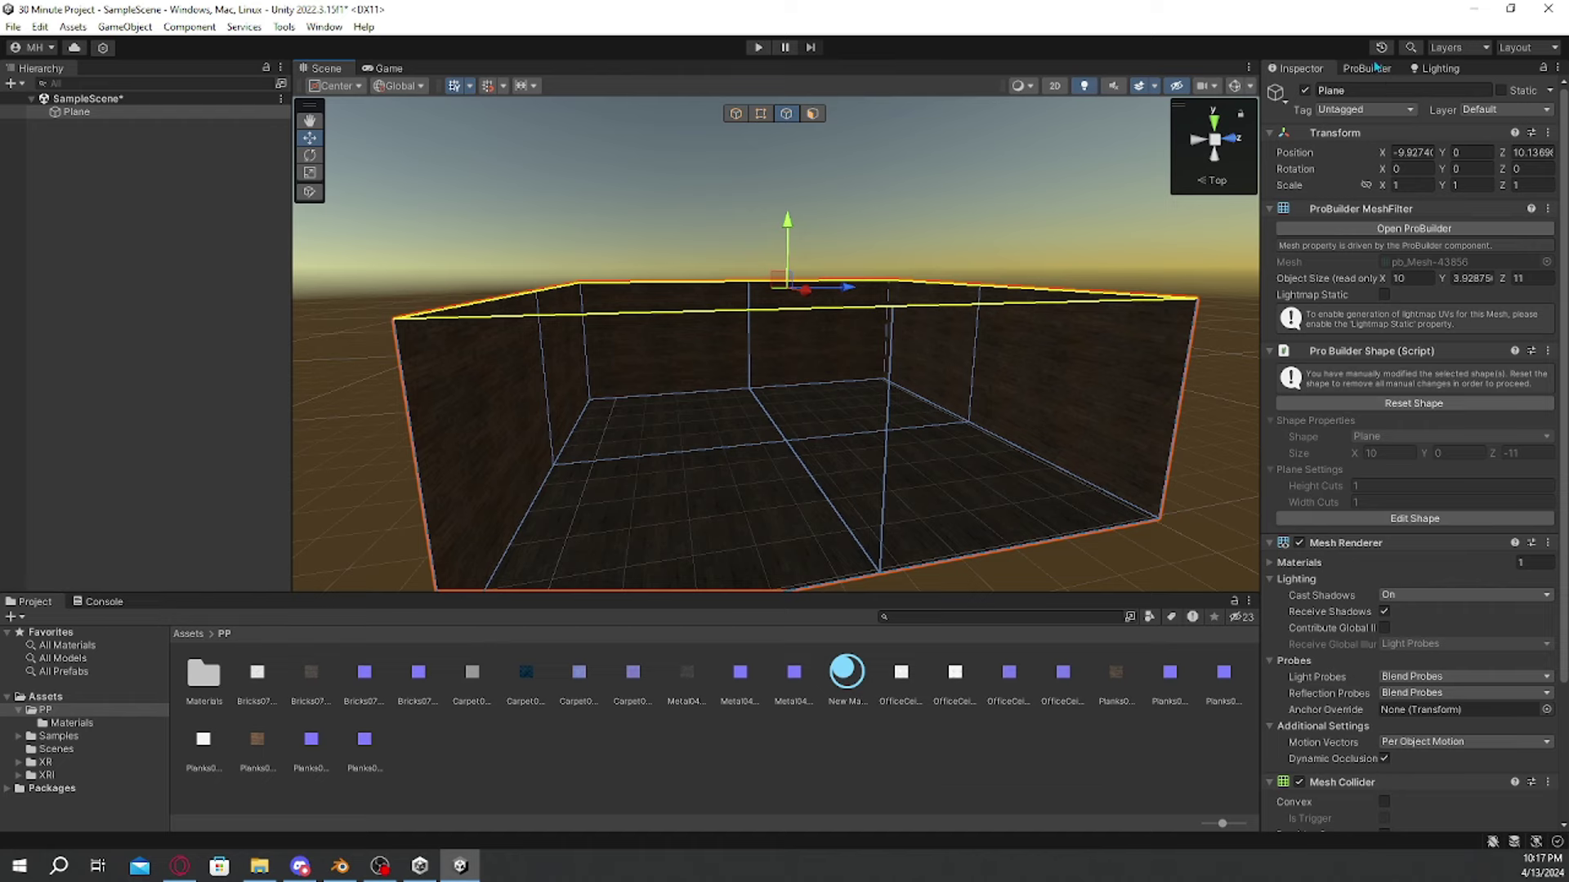
# Step: Select all top edges of the walls and close the opening with Fill Hole to make a ceiling
pyautogui.click(1371, 71)
pyautogui.press('w')
pyautogui.moveTo(930, 260); pyautogui.dragTo(980, 273, button='right')
pyautogui.press('s')
pyautogui.click(875, 253)
pyautogui.keyDown('shift'); pyautogui.click(943, 259); pyautogui.keyUp('shift')
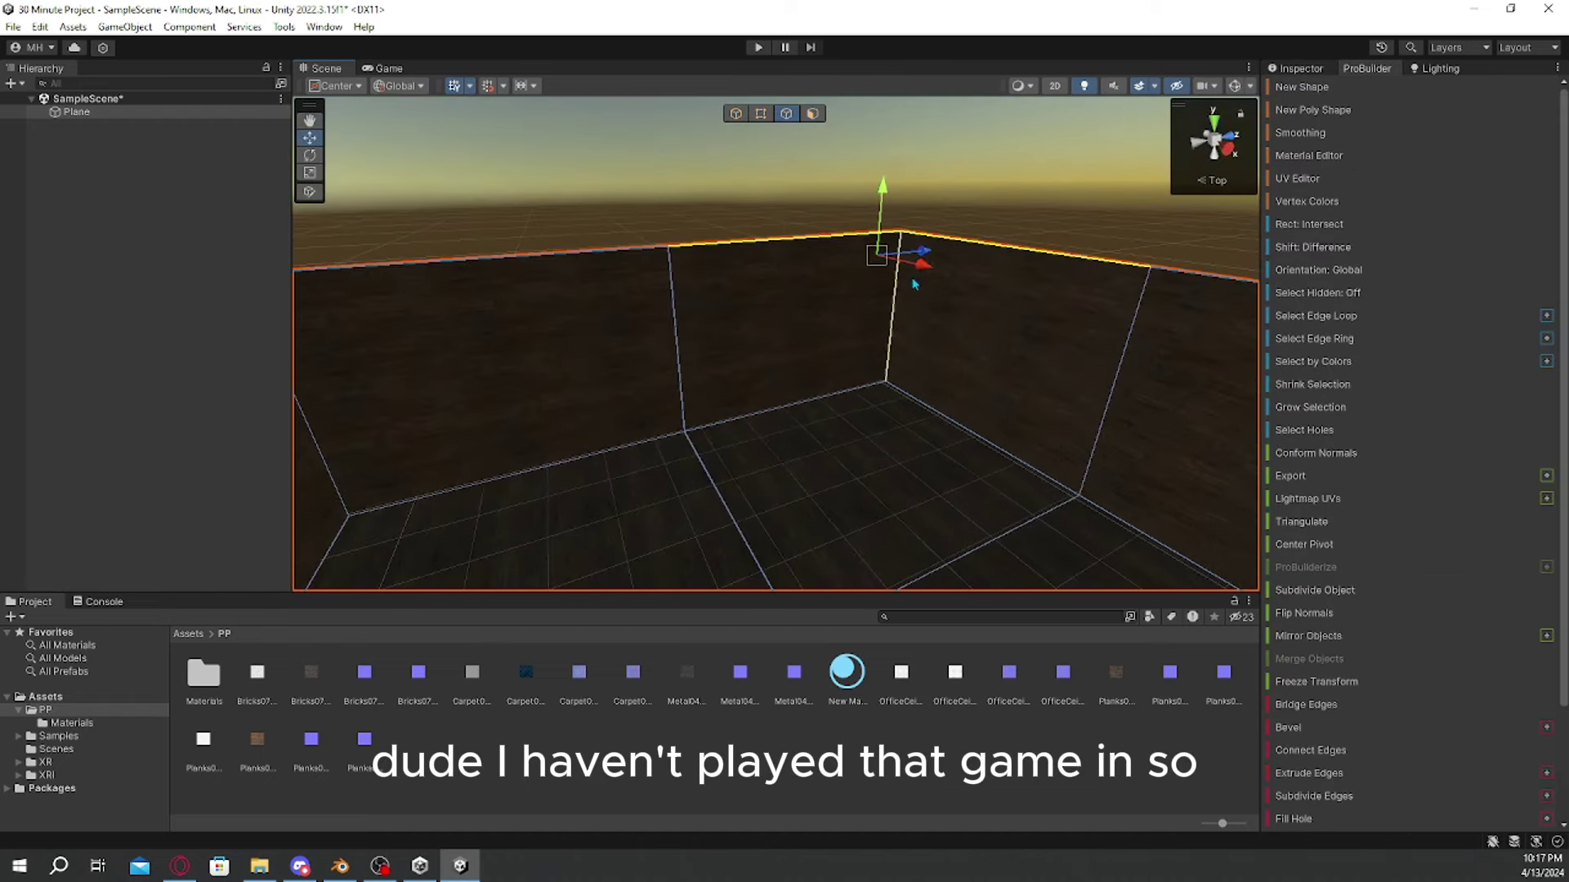
pyautogui.keyDown('shift'); pyautogui.click(531, 287); pyautogui.keyUp('shift')
pyautogui.moveTo(740, 280); pyautogui.dragTo(630, 279, button='right')
pyautogui.keyDown('shift'); pyautogui.click(535, 274); pyautogui.keyUp('shift')
pyautogui.moveTo(752, 280); pyautogui.dragTo(555, 306, button='right')
pyautogui.keyDown('shift'); pyautogui.click(555, 292); pyautogui.keyUp('shift')
pyautogui.keyDown('shift'); pyautogui.click(704, 289); pyautogui.keyUp('shift')
pyautogui.click(1059, 307)
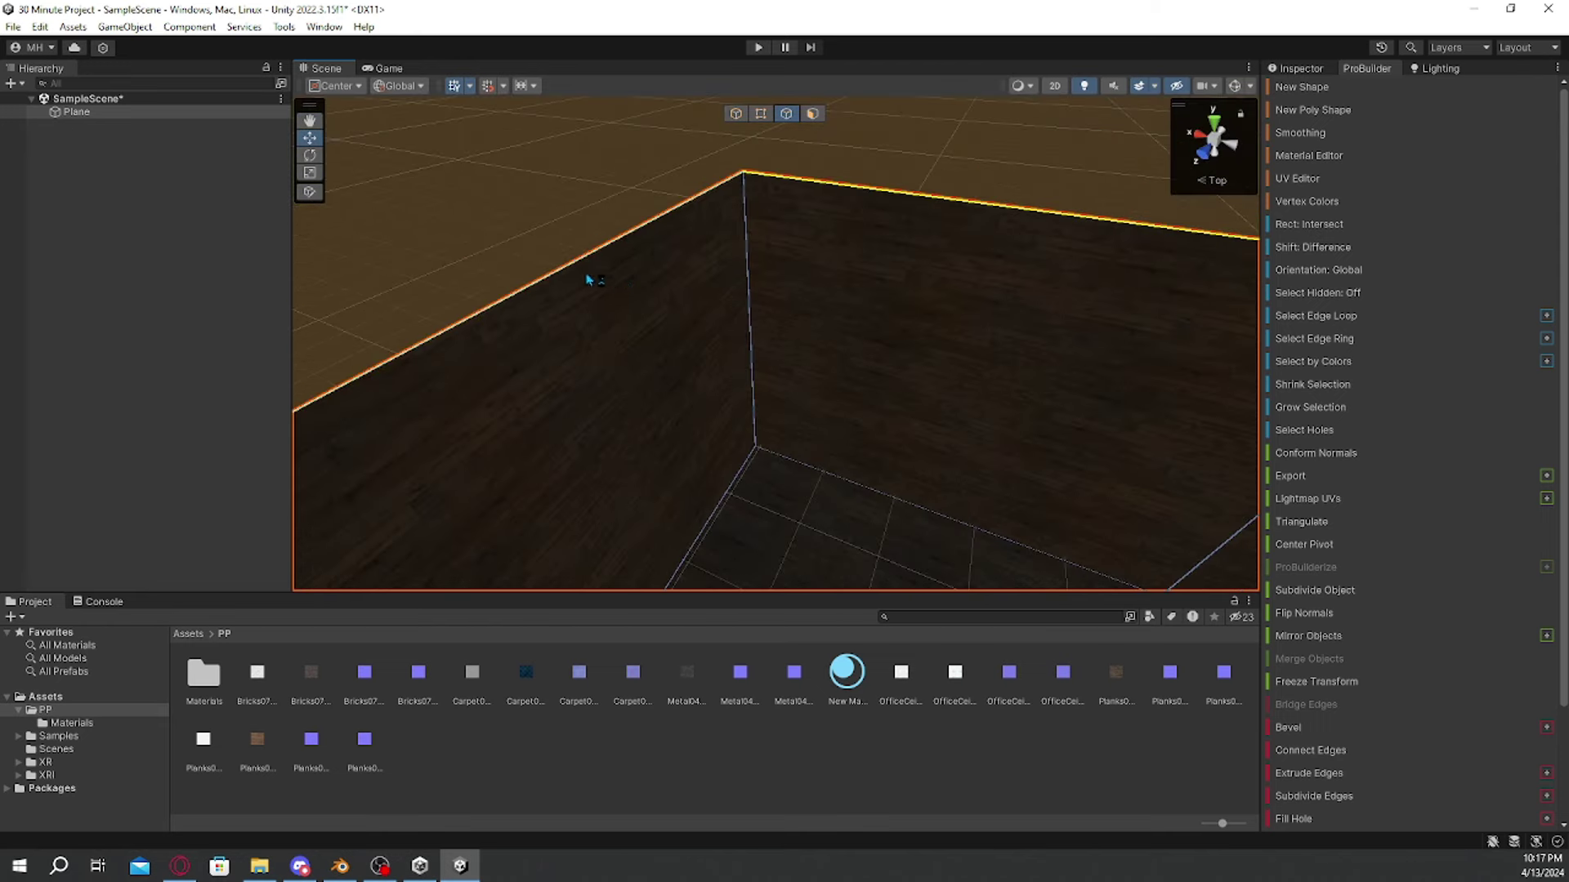
pyautogui.moveTo(903, 302); pyautogui.dragTo(458, 283, button='right')
pyautogui.moveTo(712, 266); pyautogui.dragTo(550, 186, button='right')
pyautogui.moveTo(771, 326)
pyautogui.mouseDown(button='right')
pyautogui.moveTo(778, 306)
pyautogui.moveTo(745, 375)
pyautogui.moveTo(771, 353)
pyautogui.mouseUp(button='right')
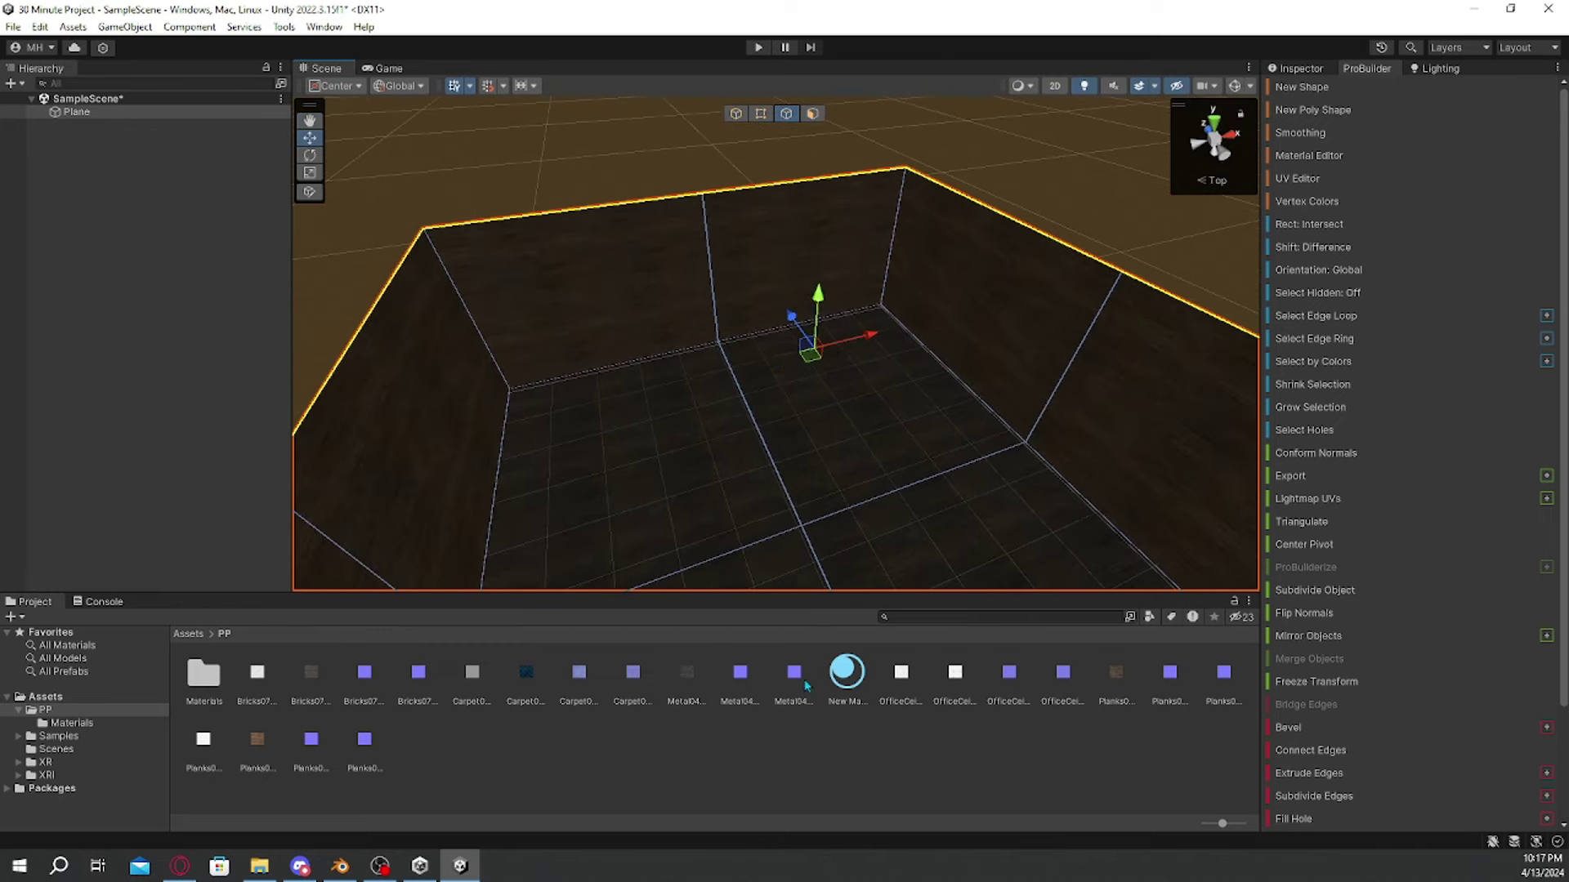
pyautogui.click(1299, 68)
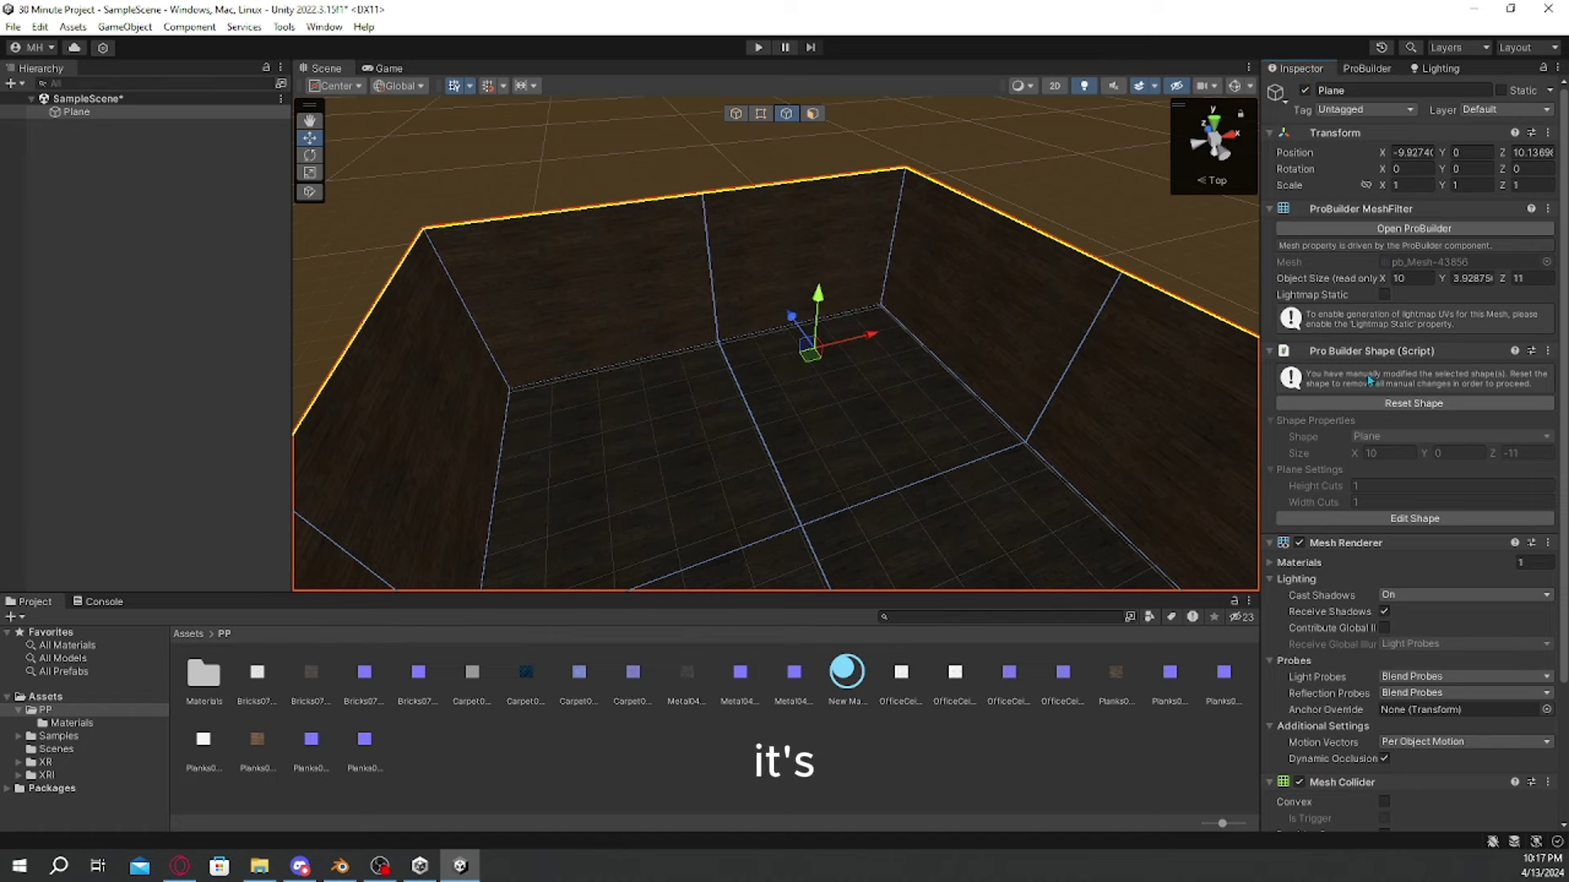
pyautogui.click(1366, 68)
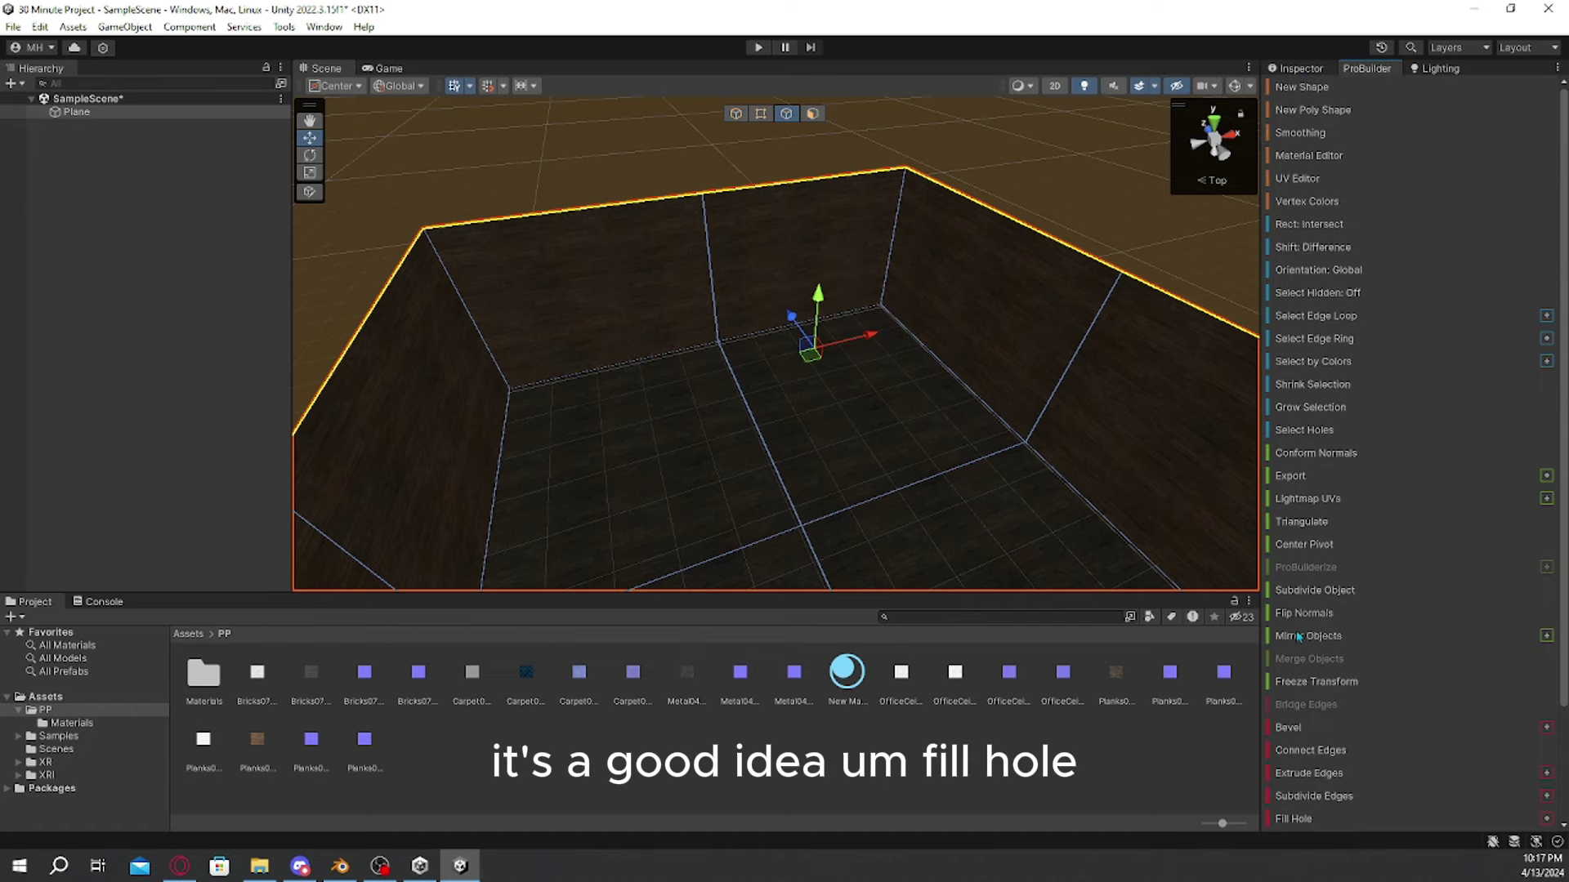
pyautogui.scroll(-3, 1303, 654)
# Step: Select the wall and ceiling faces inside the room in face selection mode and cover them with a brick material
pyautogui.press('w')
pyautogui.moveTo(839, 405); pyautogui.dragTo(950, 162, button='right')
pyautogui.press('s')
pyautogui.click(812, 112)
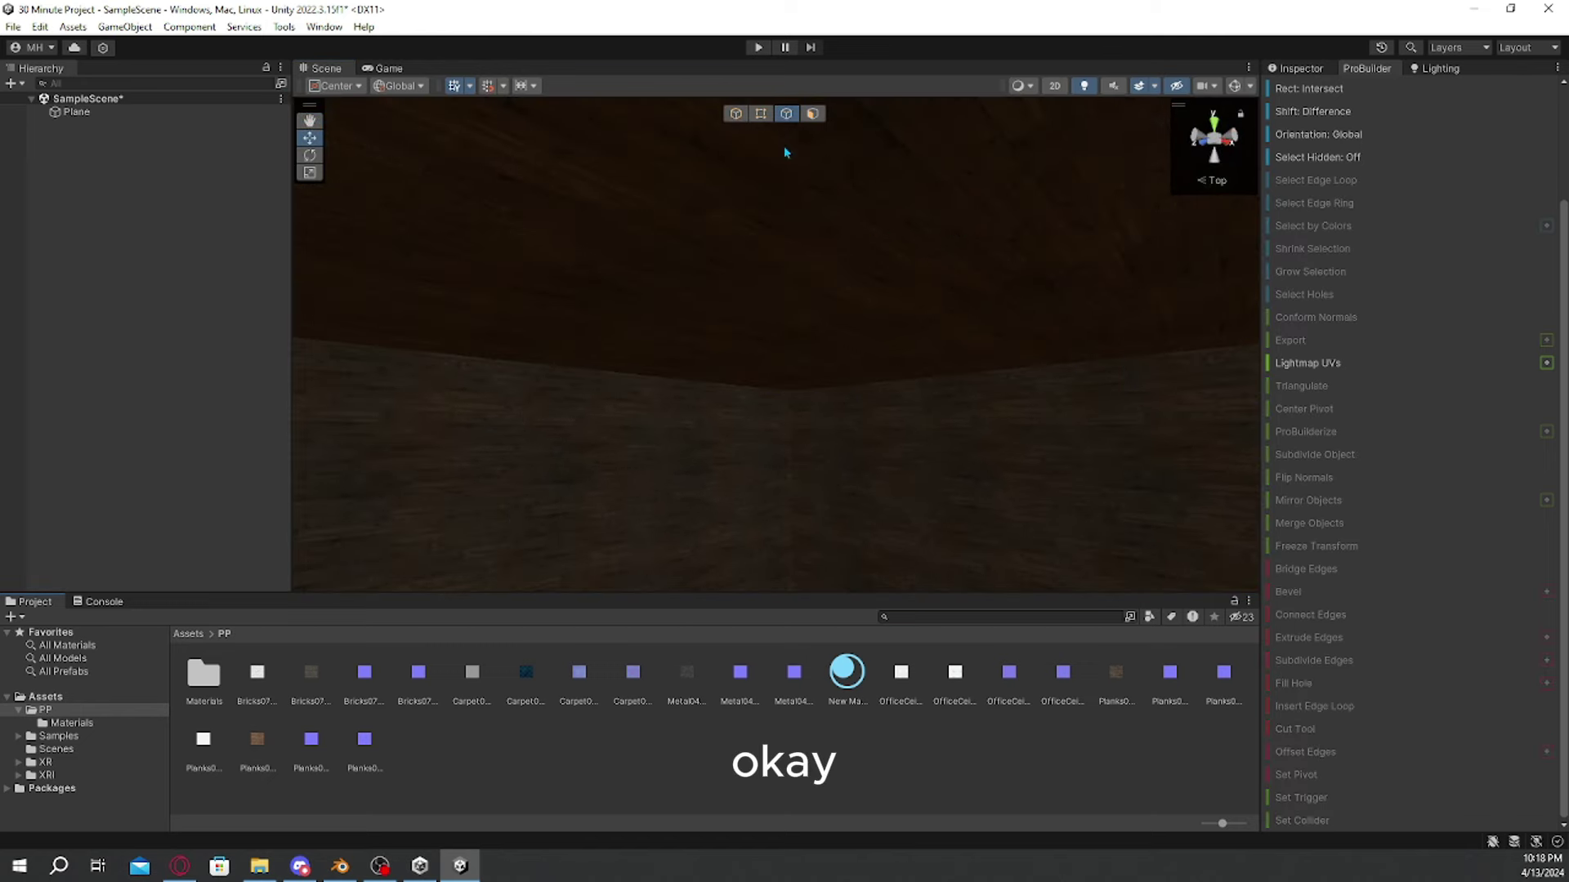
pyautogui.click(495, 328)
pyautogui.keyDown('shift'); pyautogui.moveTo(511, 467); pyautogui.dragTo(1241, 500); pyautogui.keyUp('shift')
pyautogui.moveTo(800, 418); pyautogui.dragTo(1472, 483, button='right')
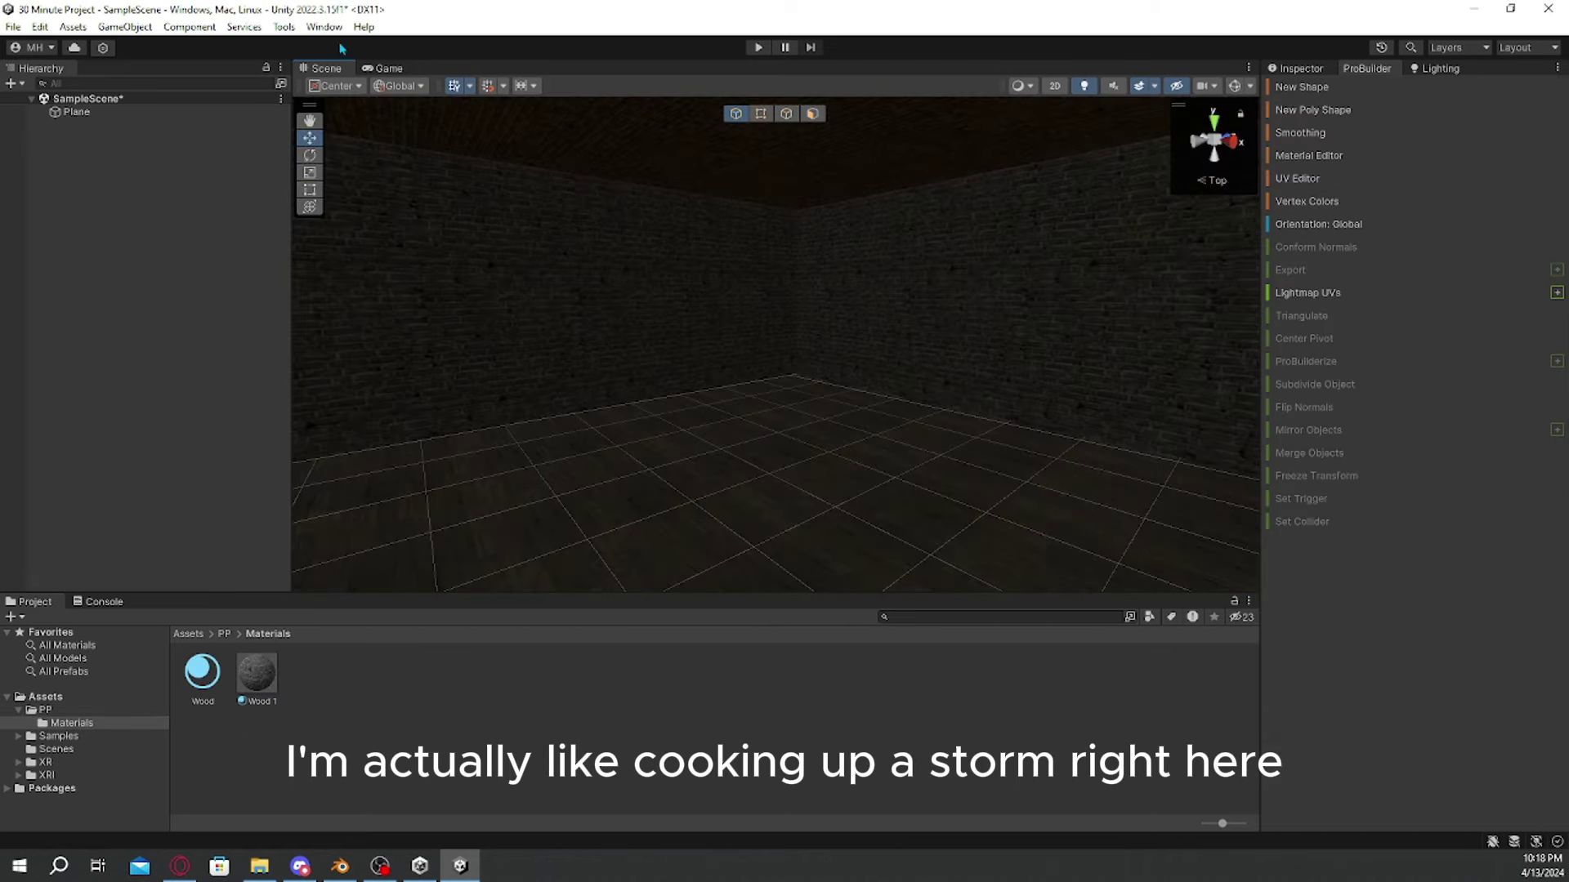
# Step: Hide the scene grid and clear the error from the Console
pyautogui.click(459, 87)
pyautogui.rightClick(117, 116)
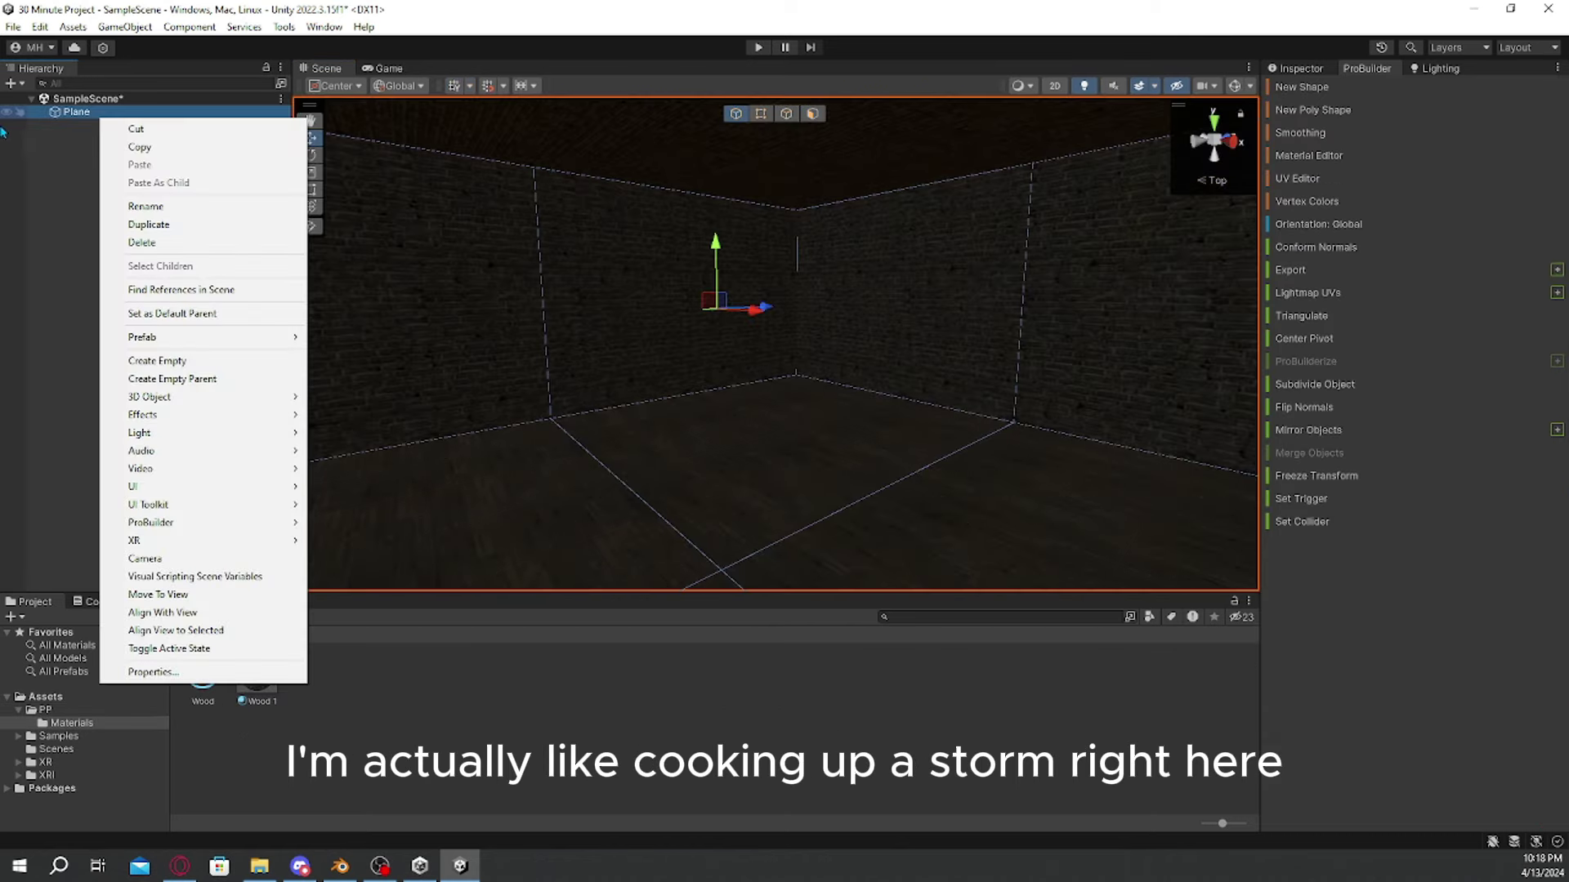
pyautogui.click(106, 158)
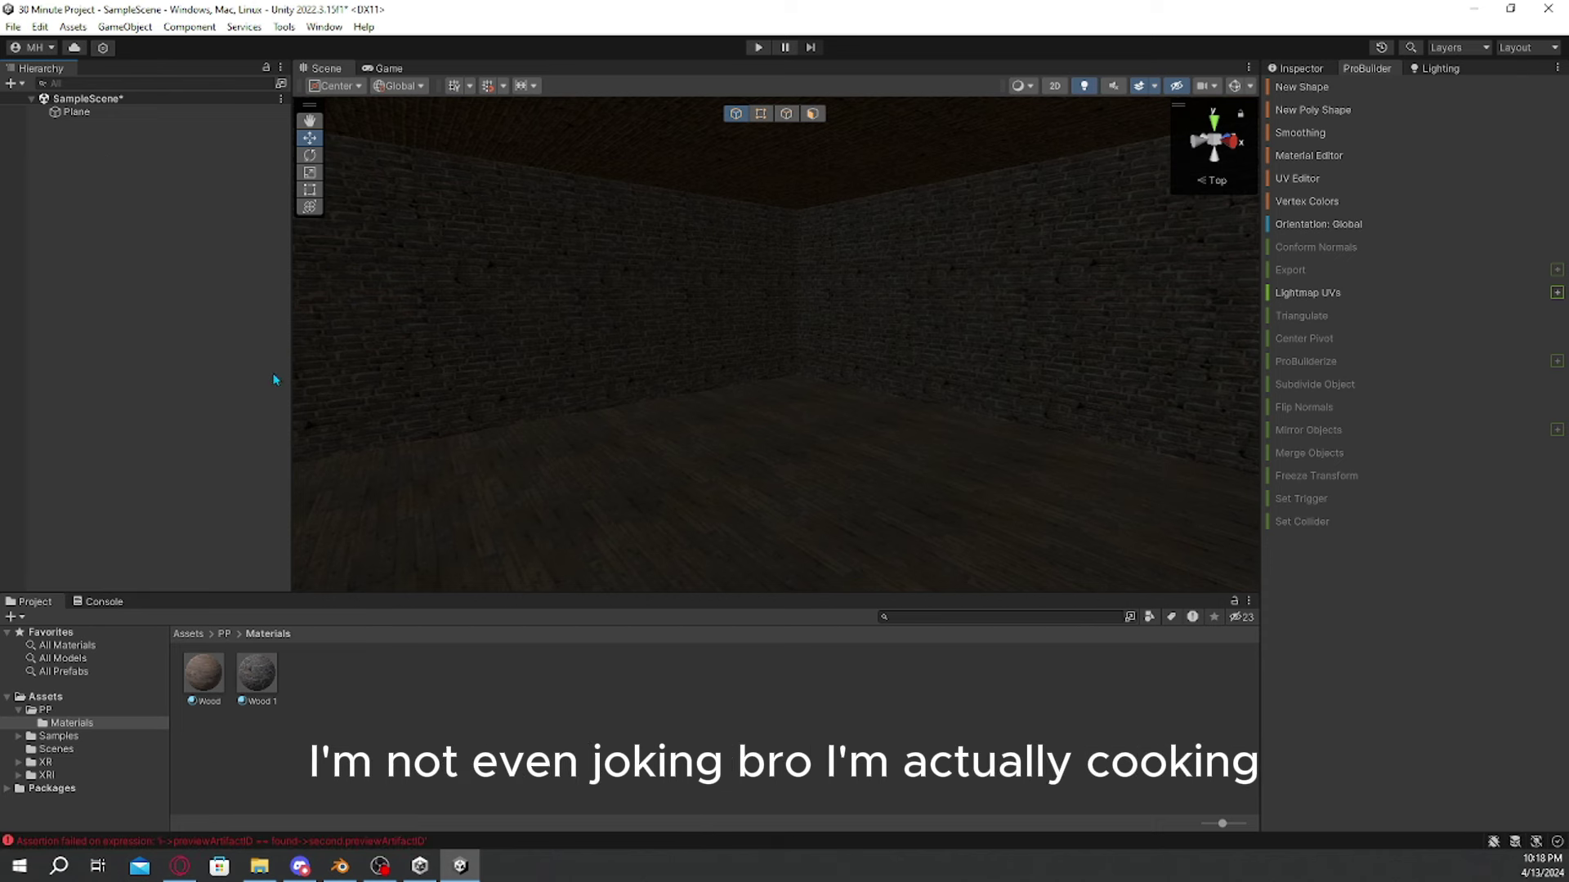
pyautogui.click(103, 602)
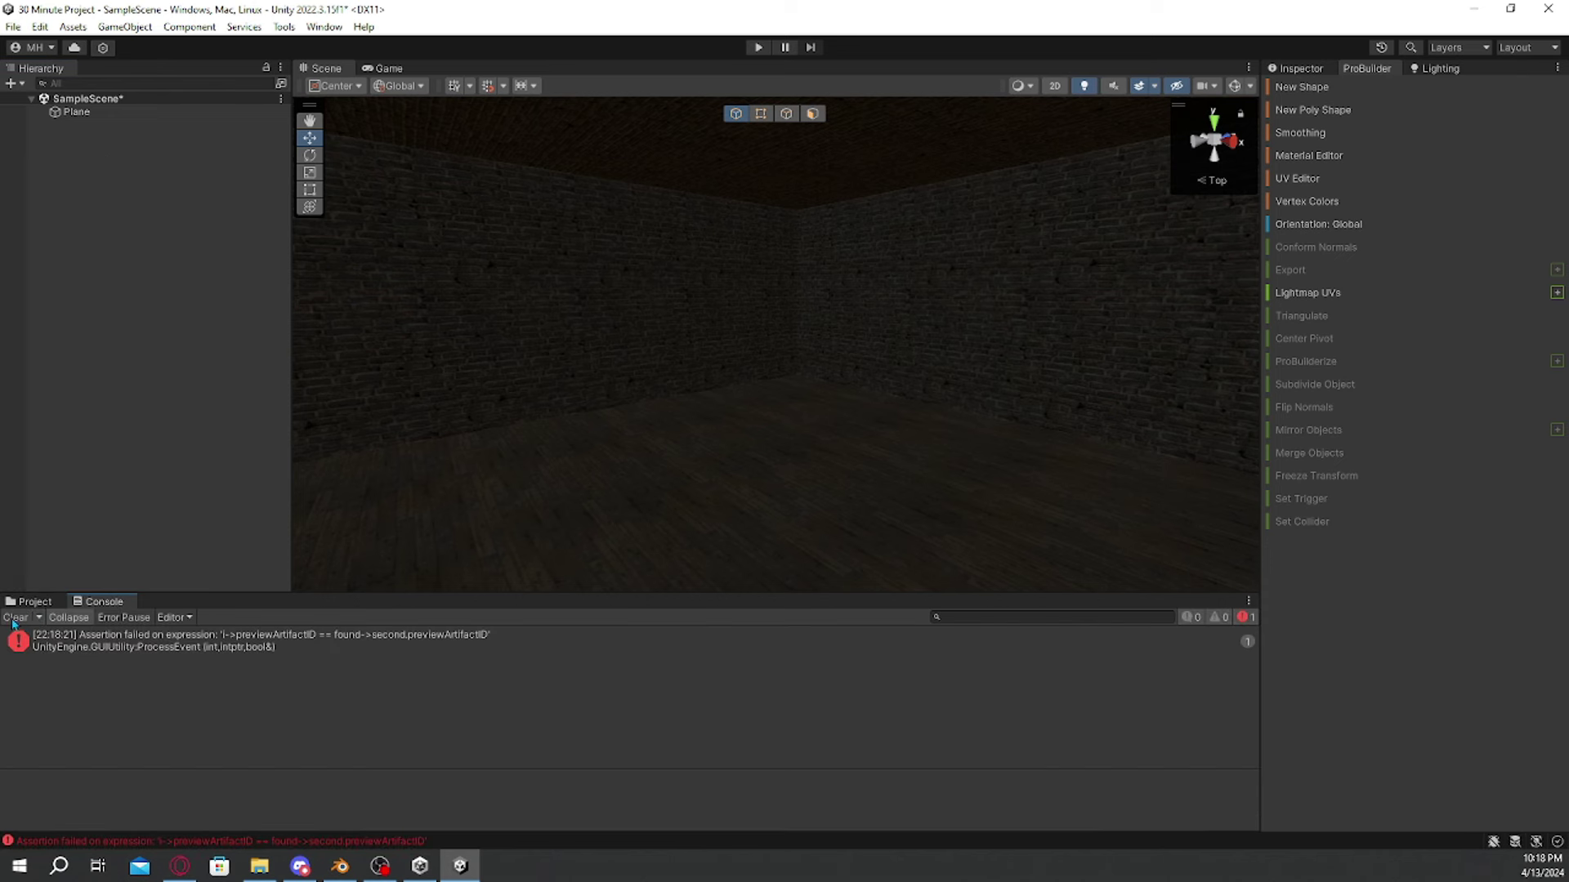
pyautogui.click(35, 601)
# Step: Switch to File Explorer to bring in the Gorilla Rig, place its prefab inside the room and show its properties
pyautogui.click(262, 866)
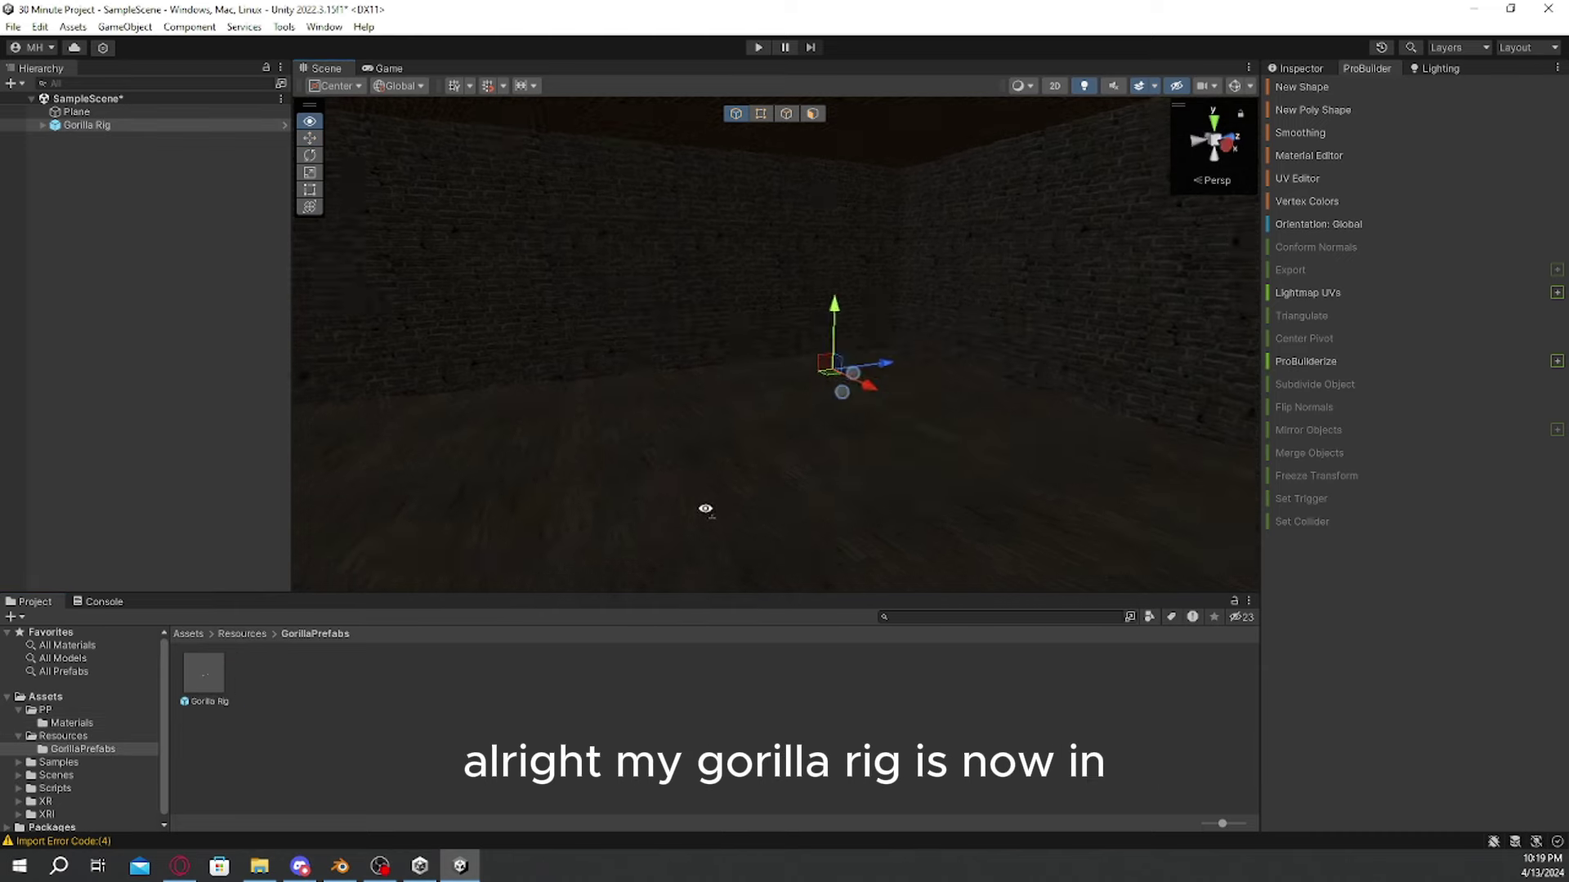
pyautogui.moveTo(704, 512); pyautogui.dragTo(419, 497, button='right')
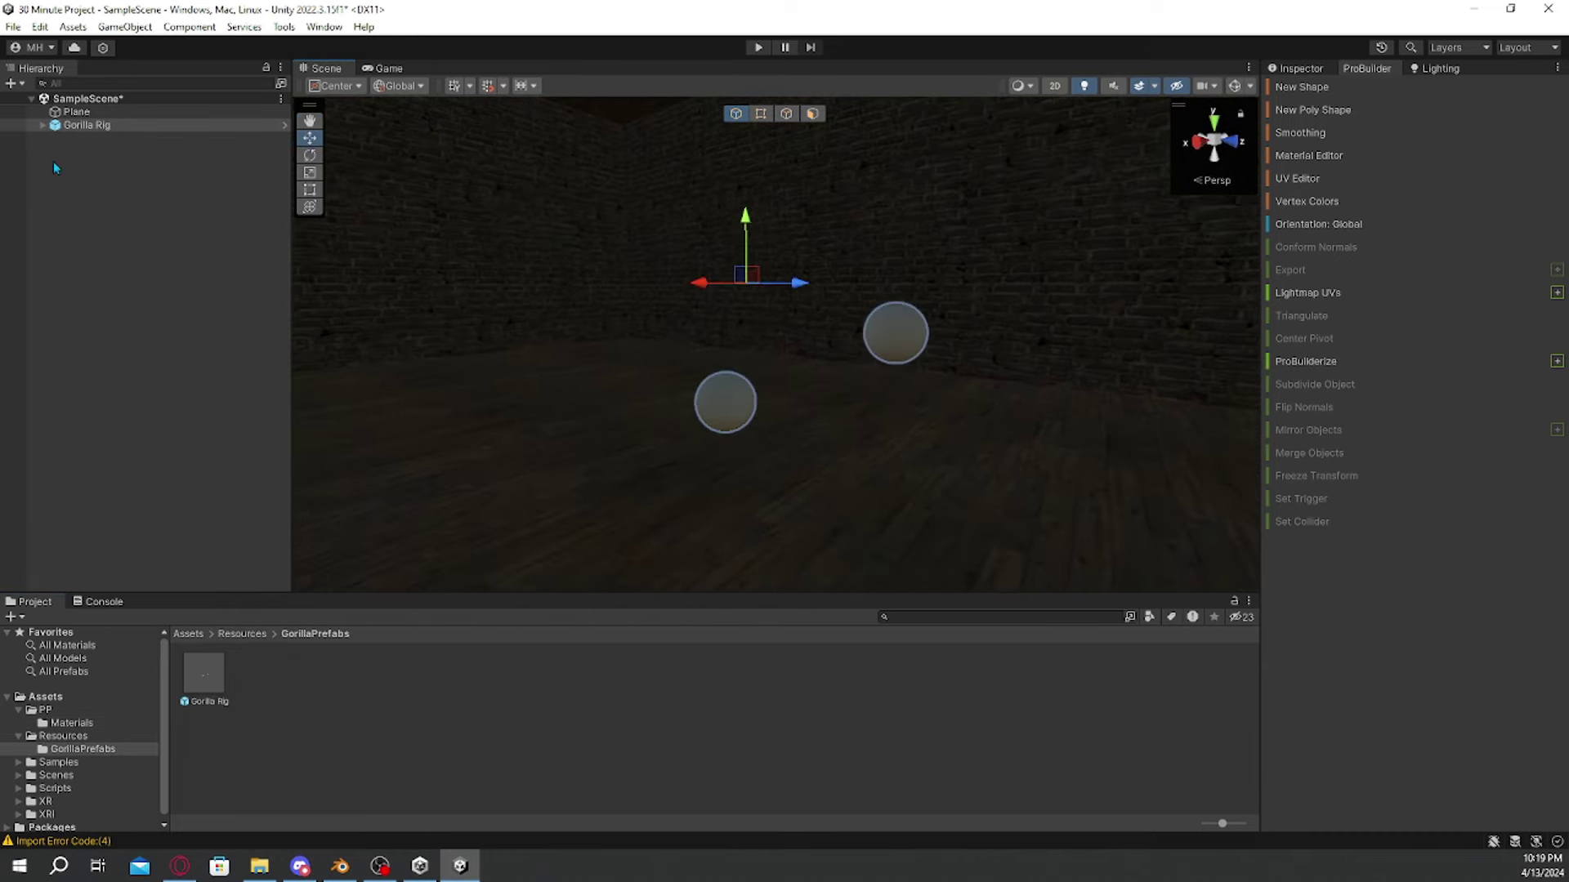
pyautogui.click(1297, 68)
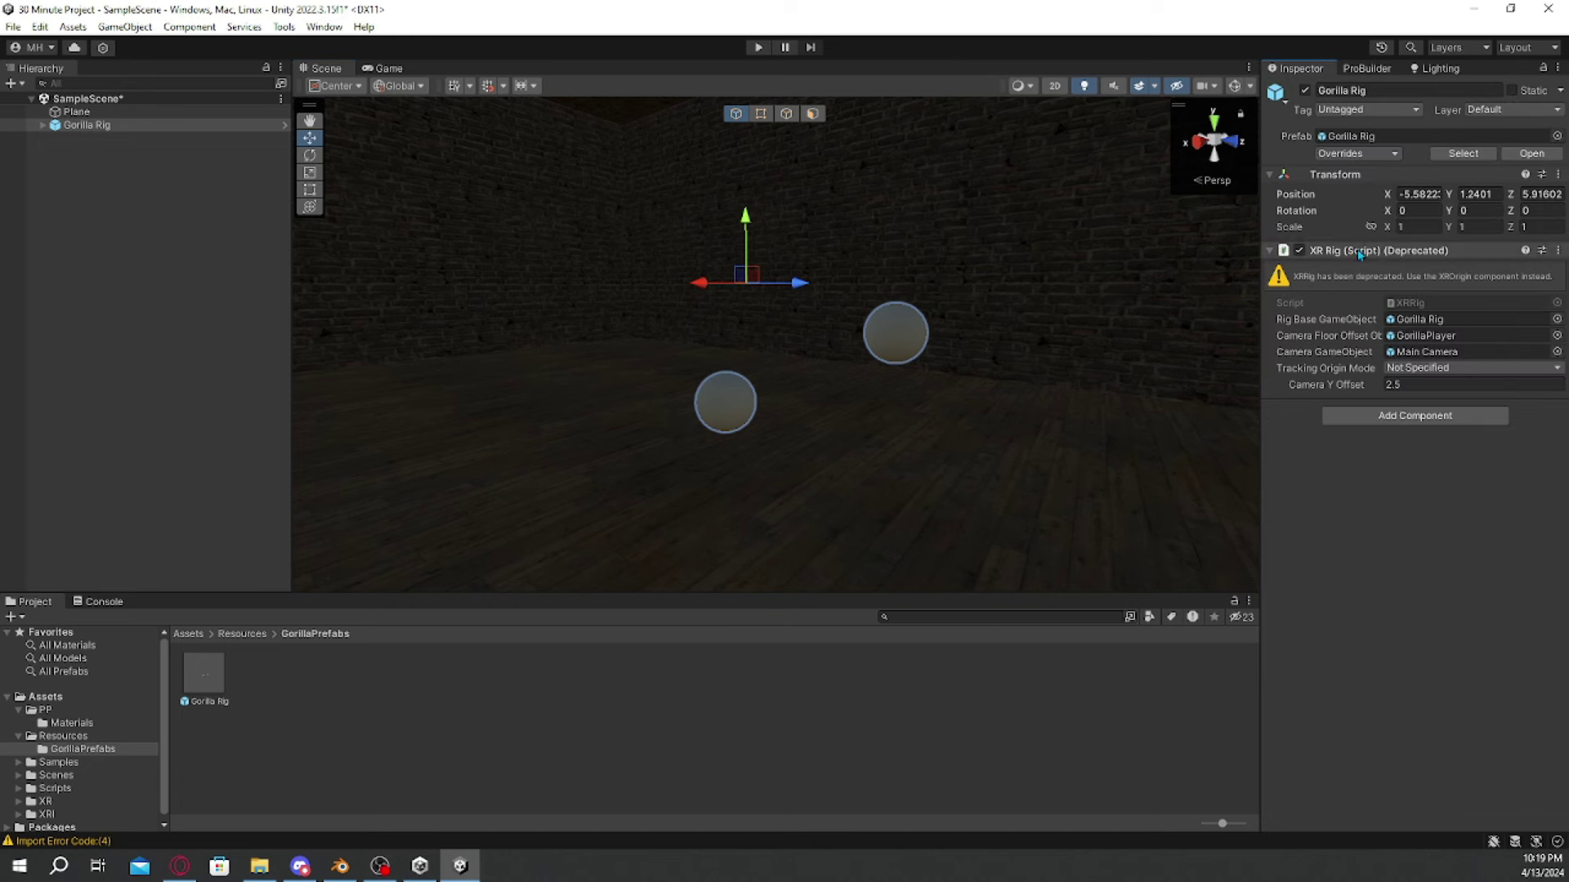
# Step: Browse the project's PP folder for the metal texture and deselect the Gorilla Rig
pyautogui.click(19, 736)
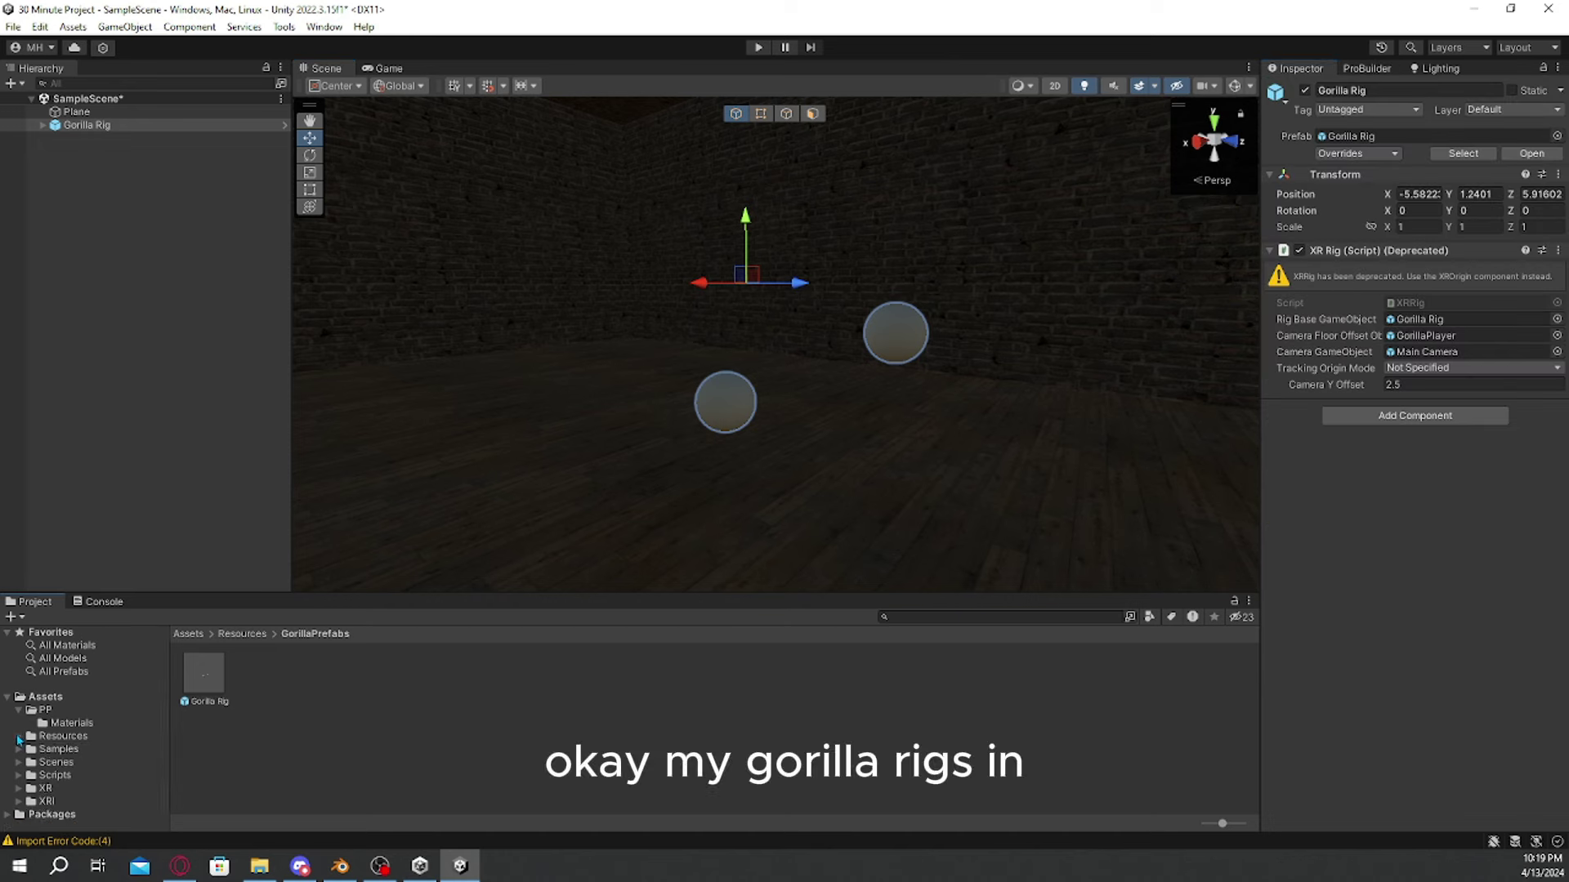
pyautogui.click(45, 710)
pyautogui.click(126, 698)
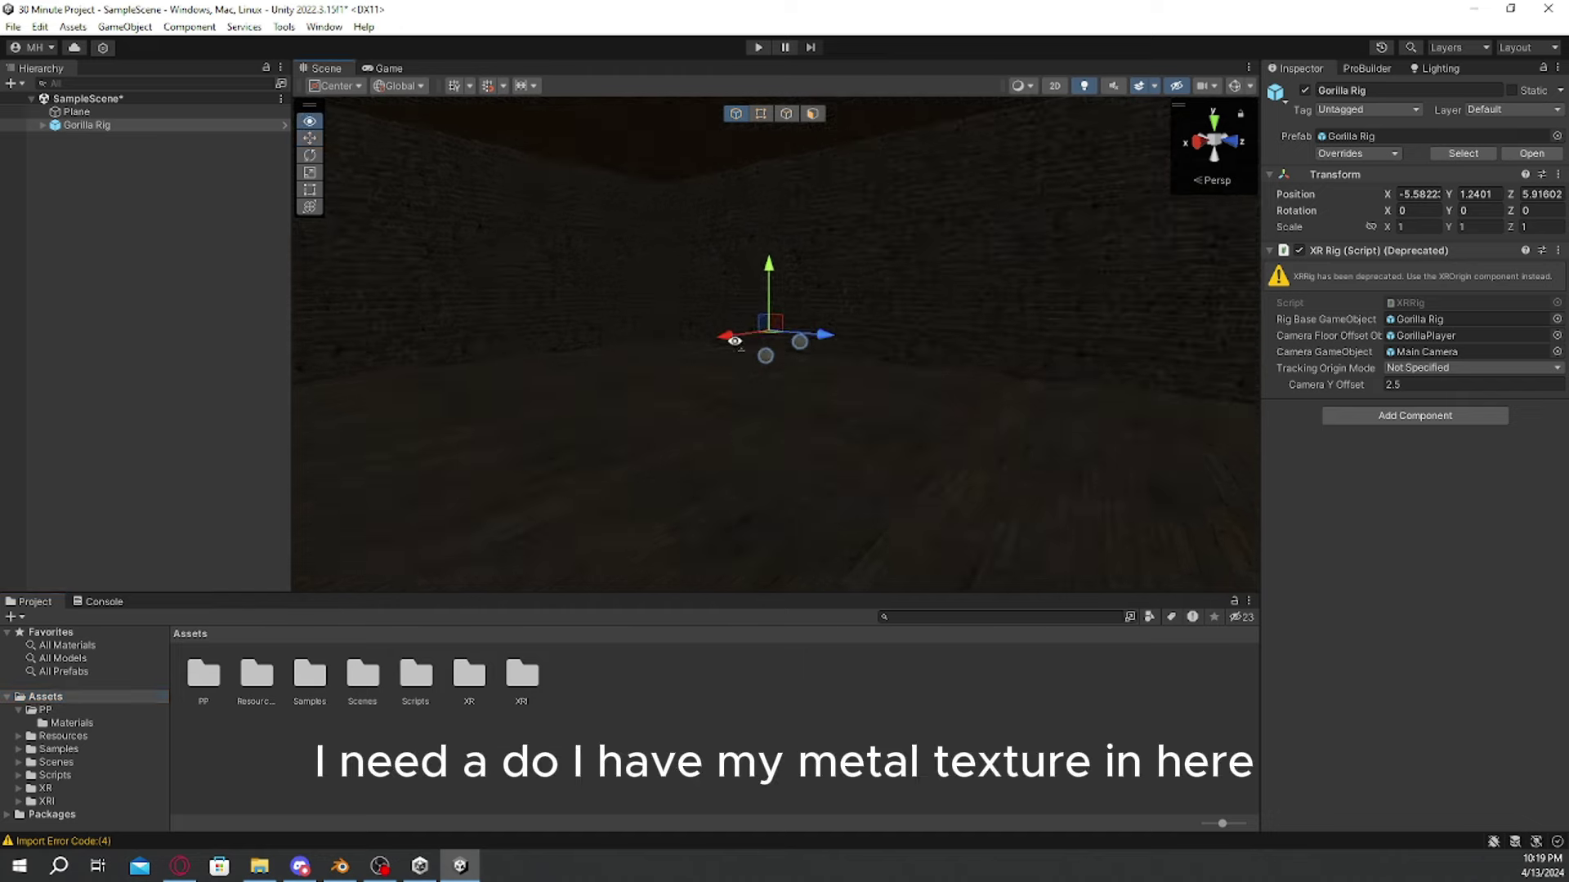
pyautogui.click(67, 710)
pyautogui.press('s')
pyautogui.moveTo(739, 469); pyautogui.dragTo(831, 758, button='right')
pyautogui.click(747, 805)
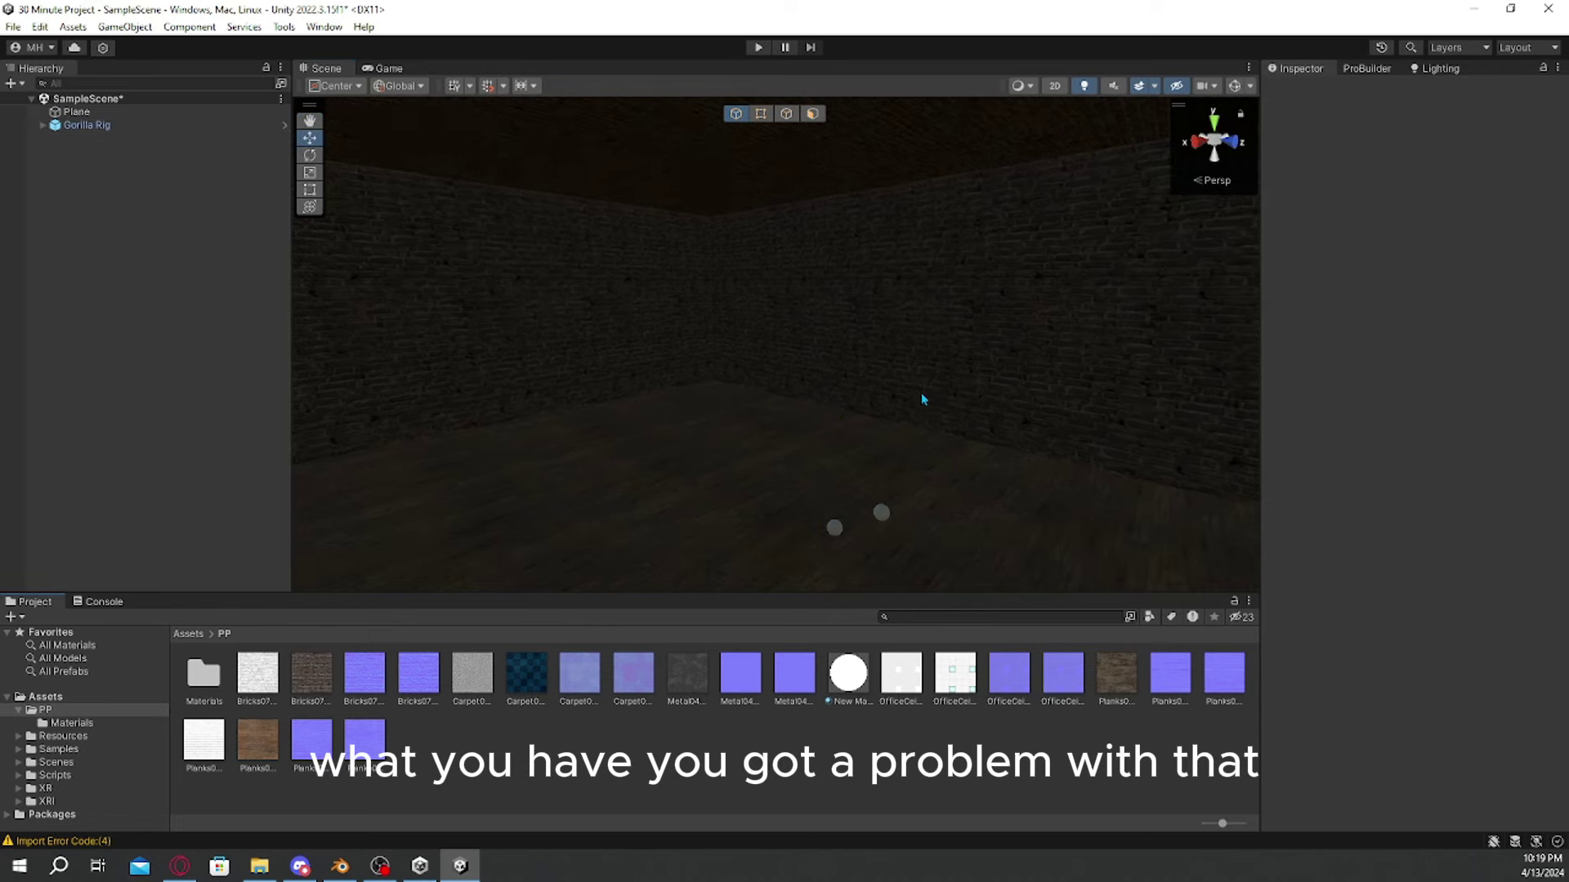
# Step: Add a 3D cube to the scene at the top level of the hierarchy
pyautogui.press('s')
pyautogui.moveTo(920, 394); pyautogui.dragTo(719, 273, button='right')
pyautogui.press('w')
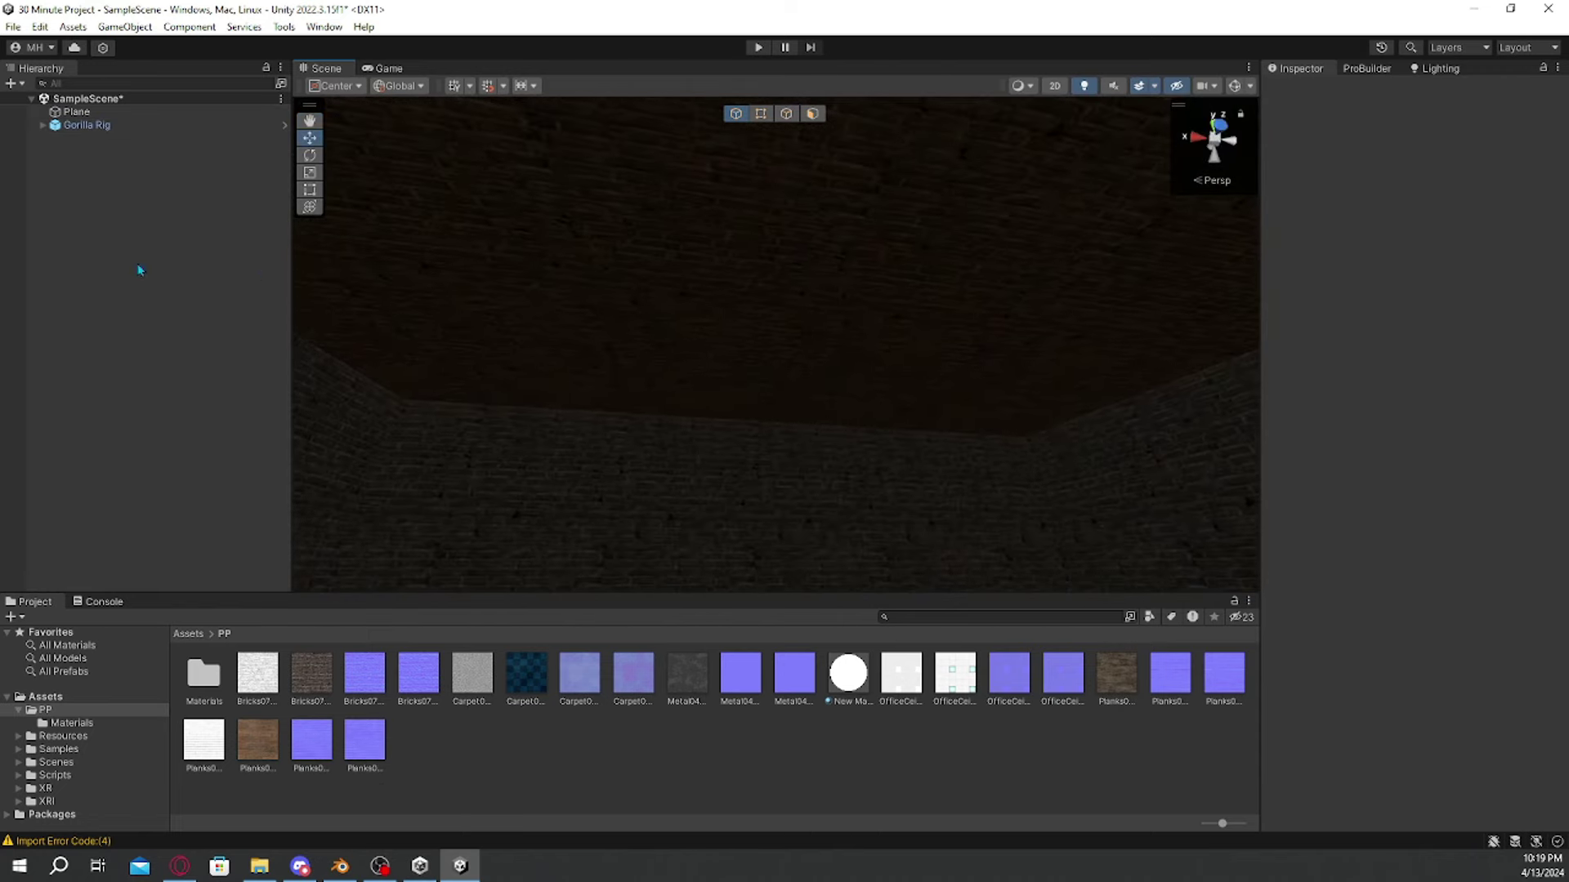
pyautogui.rightClick(96, 118)
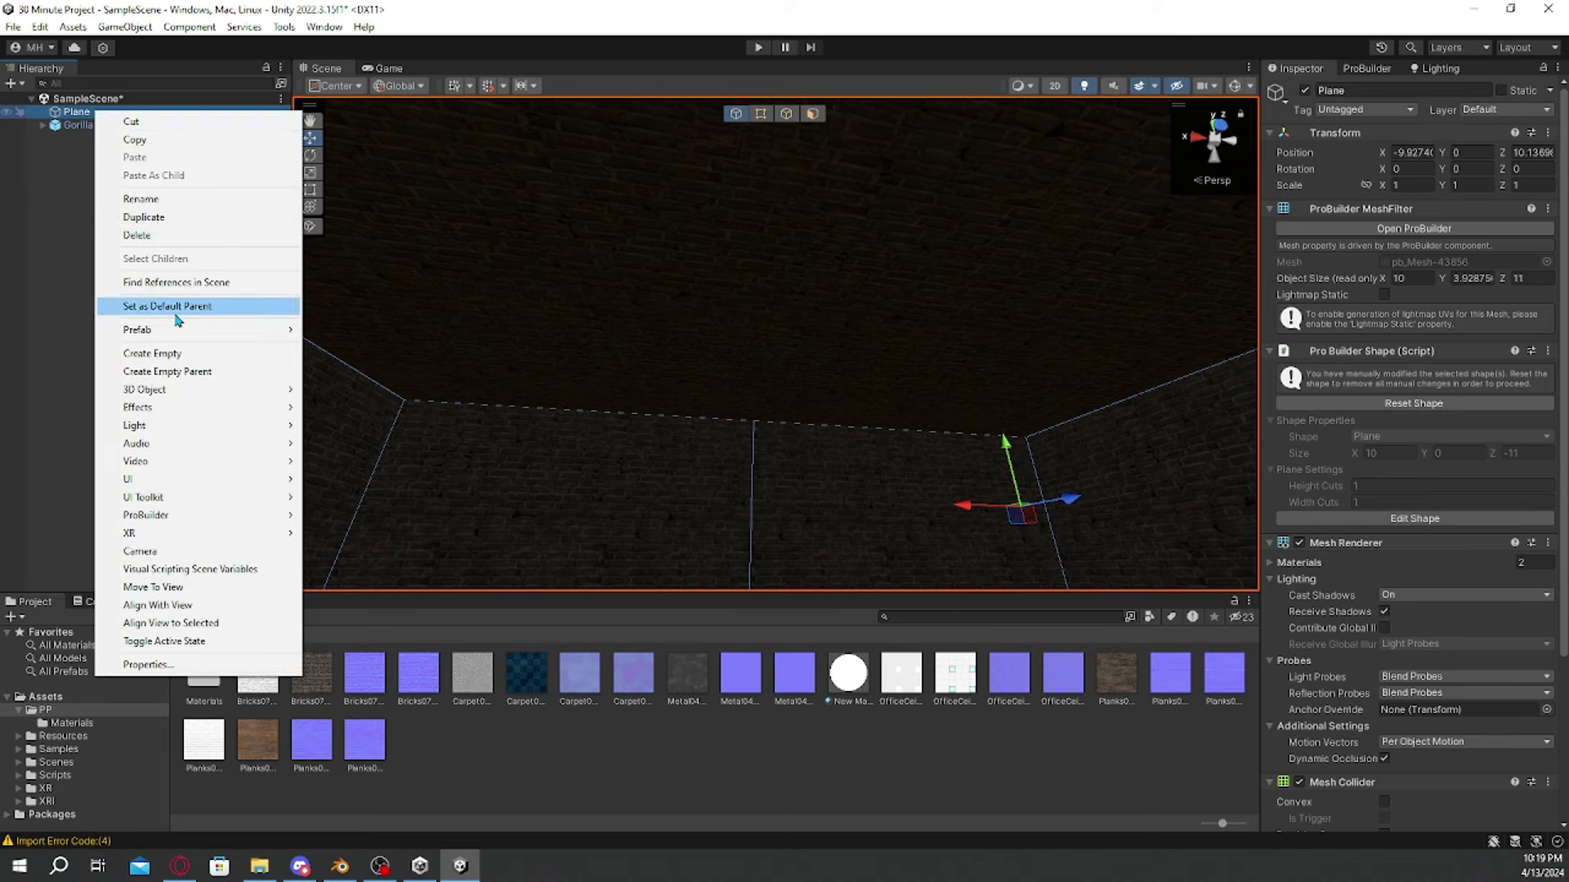
pyautogui.click(48, 221)
pyautogui.rightClick(49, 221)
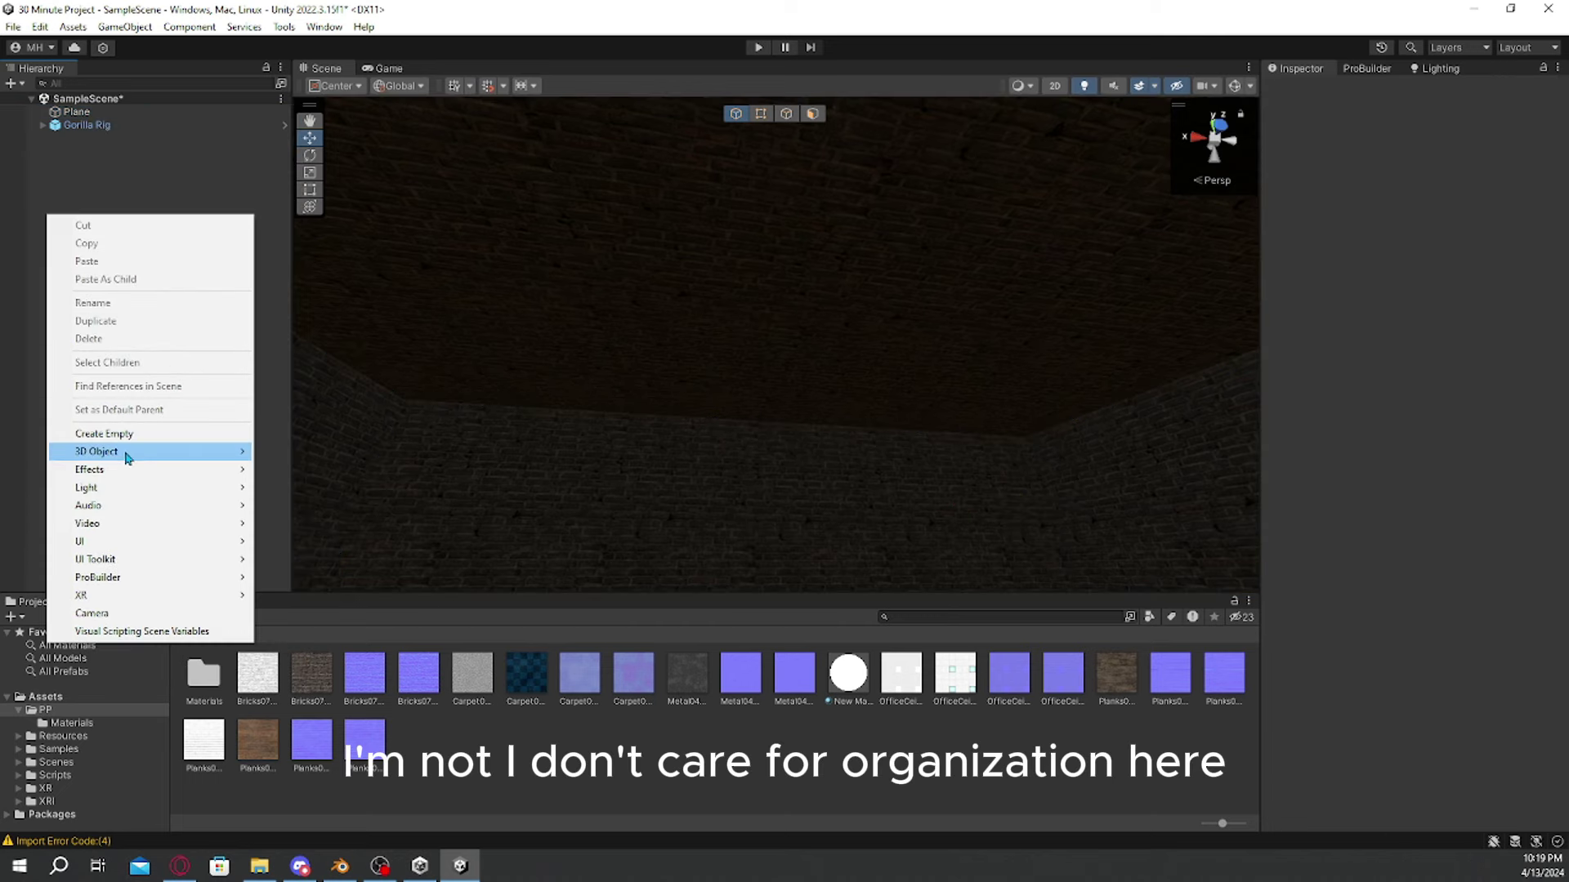
pyautogui.moveTo(128, 451)
pyautogui.click(288, 452)
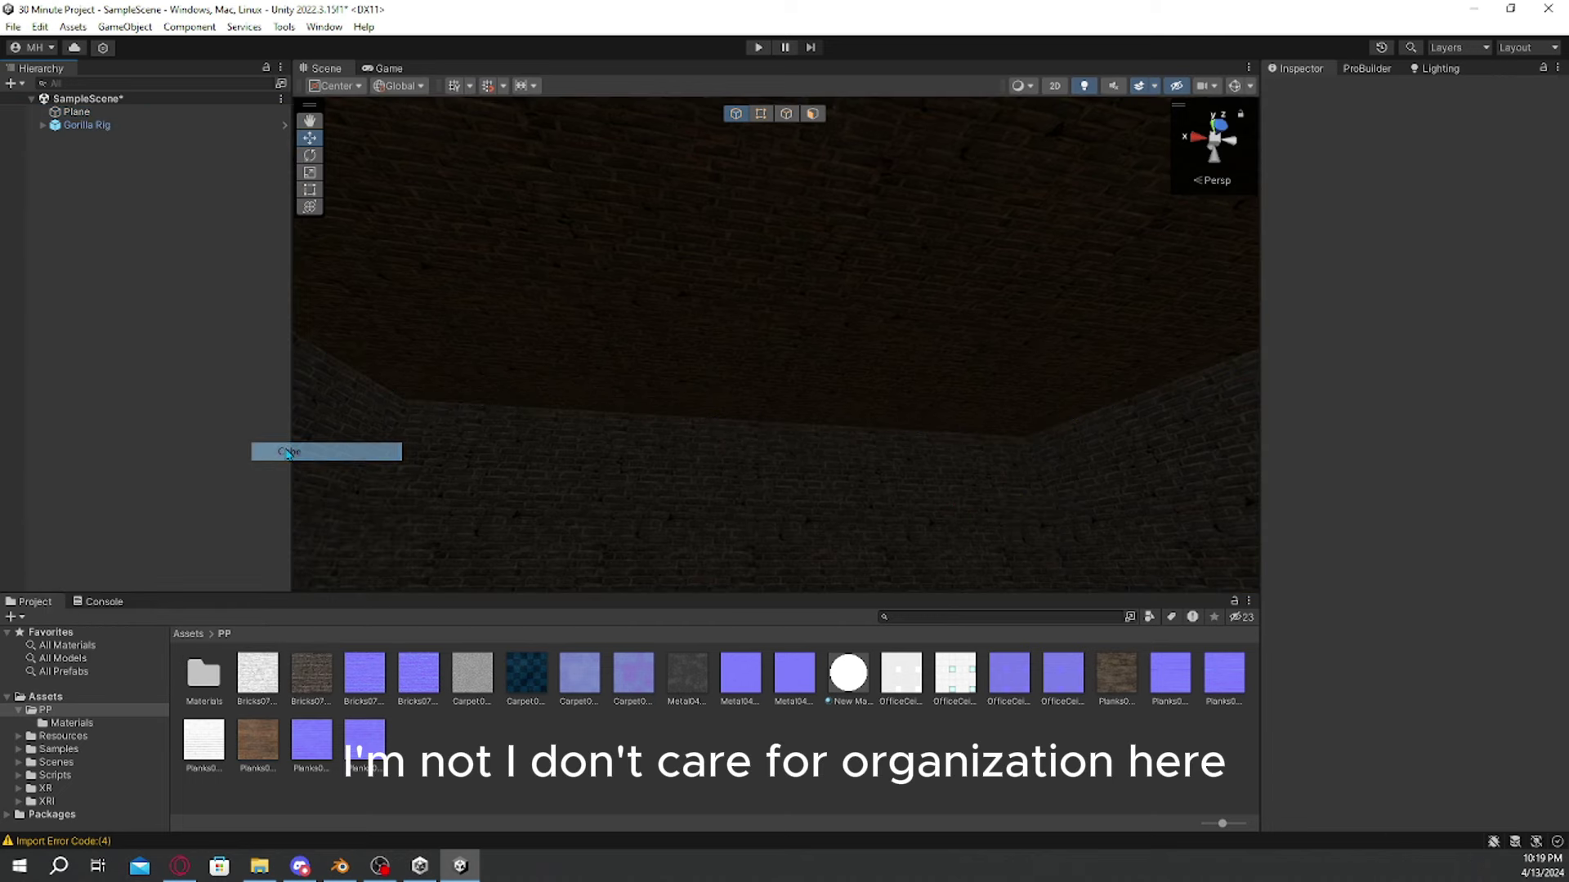
pyautogui.click(212, 342)
# Step: Move the cube up to the room's ceiling, at about Y 4.38 and Z 4.41
pyautogui.moveTo(1015, 375); pyautogui.dragTo(825, 364, button='right')
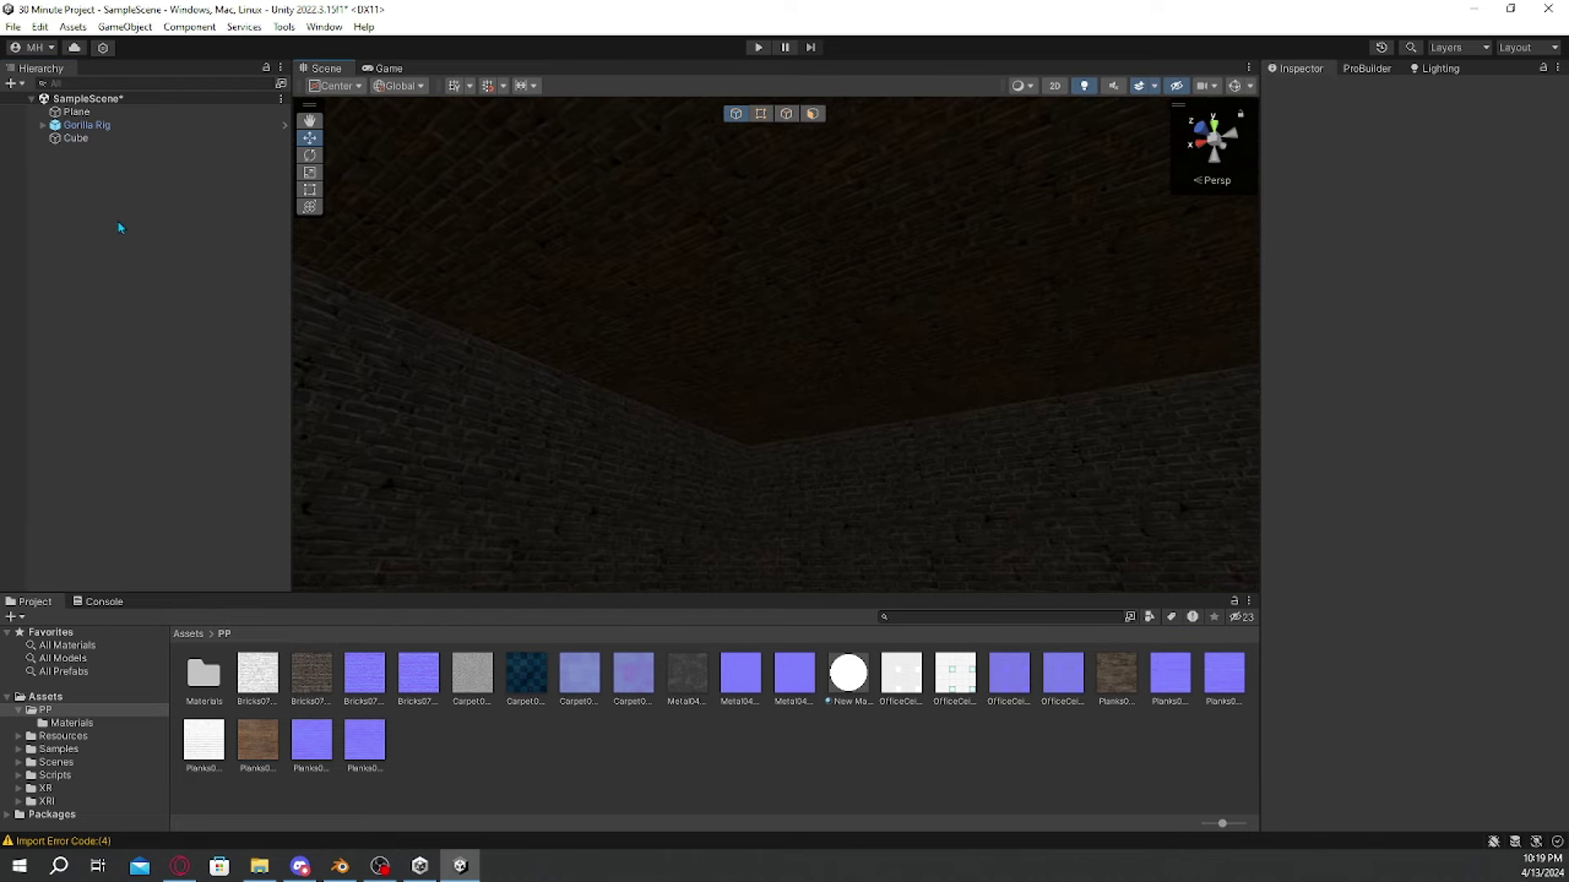
pyautogui.click(106, 137)
pyautogui.moveTo(847, 245)
pyautogui.mouseDown(button='right')
pyautogui.moveTo(658, 360)
pyautogui.moveTo(874, 240)
pyautogui.mouseUp(button='right')
pyautogui.moveTo(960, 222); pyautogui.dragTo(601, 335)
pyautogui.moveTo(602, 272); pyautogui.dragTo(600, 269)
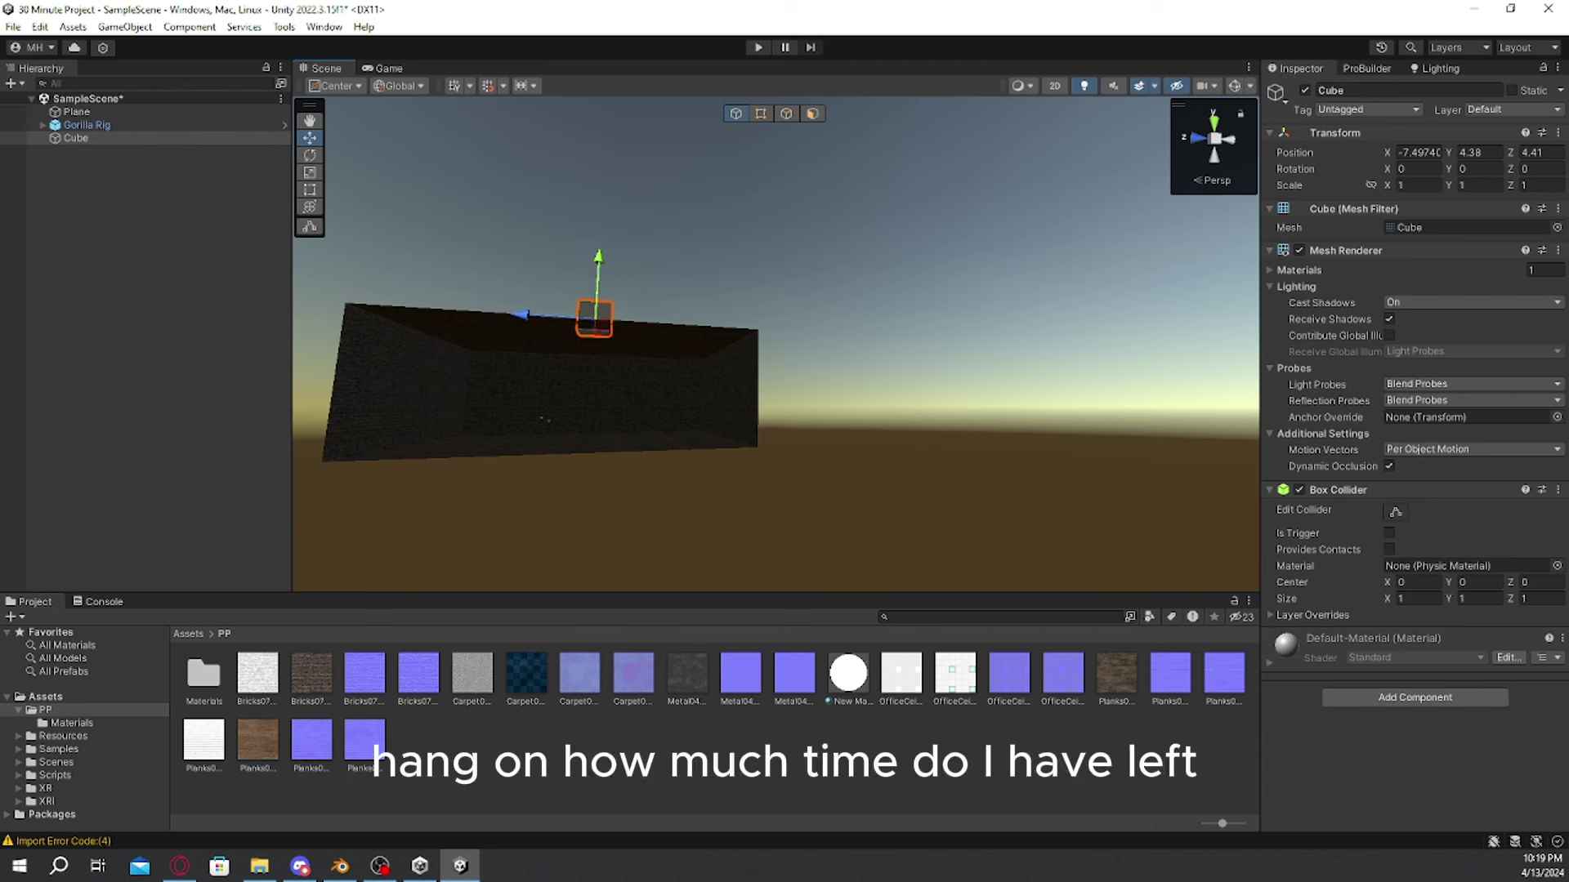
# Step: Switch to another window to check the remaining challenge time
pyautogui.hotkey('alt', 'Tab')
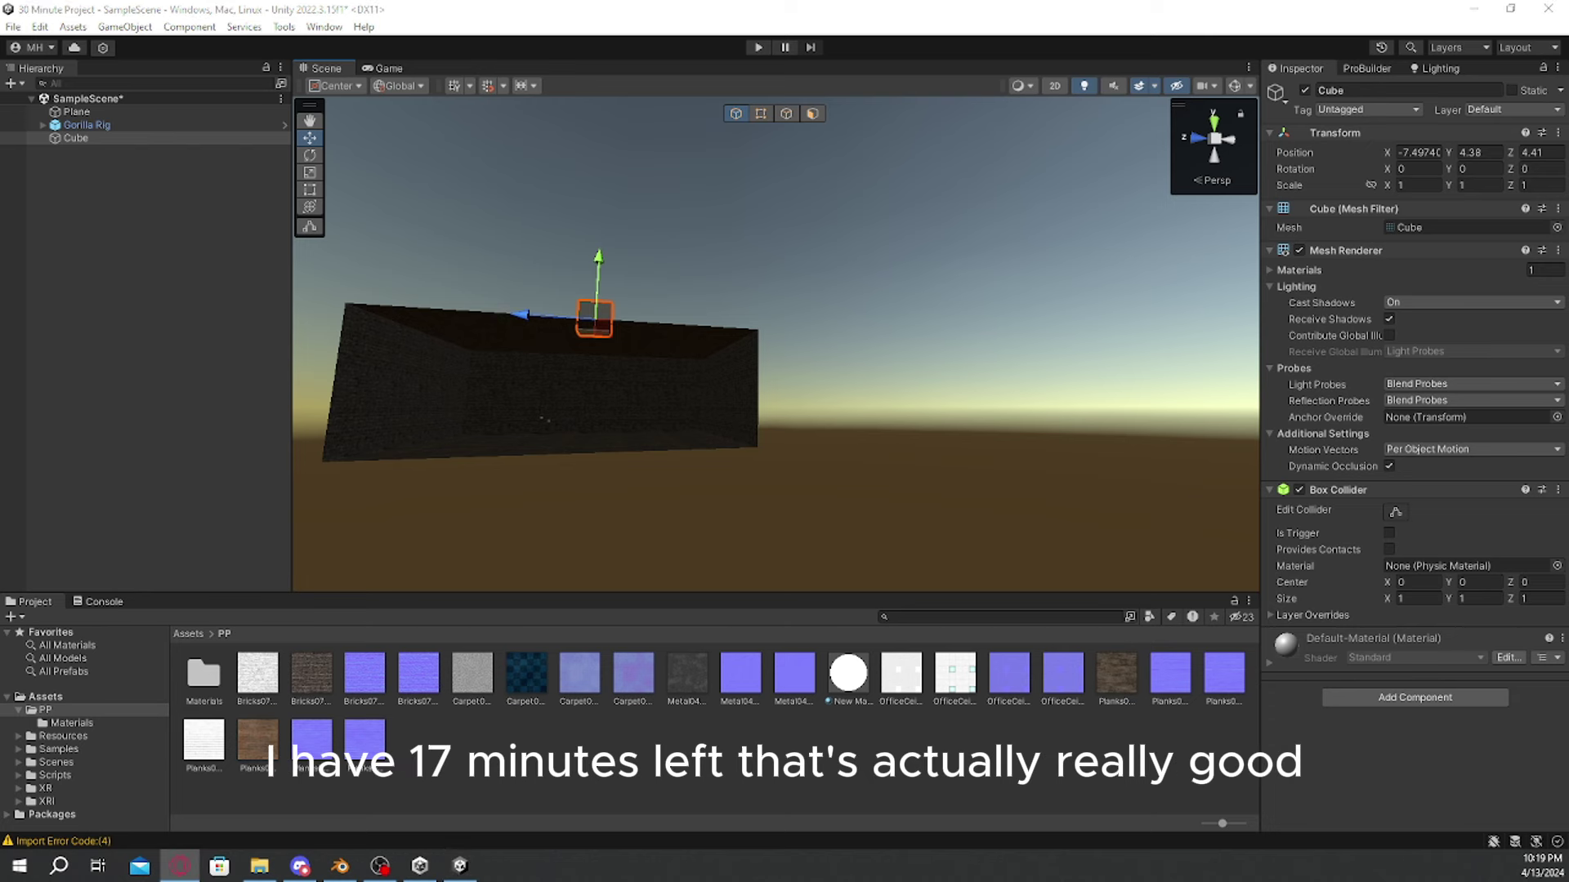
pyautogui.hotkey('alt', 'Tab')
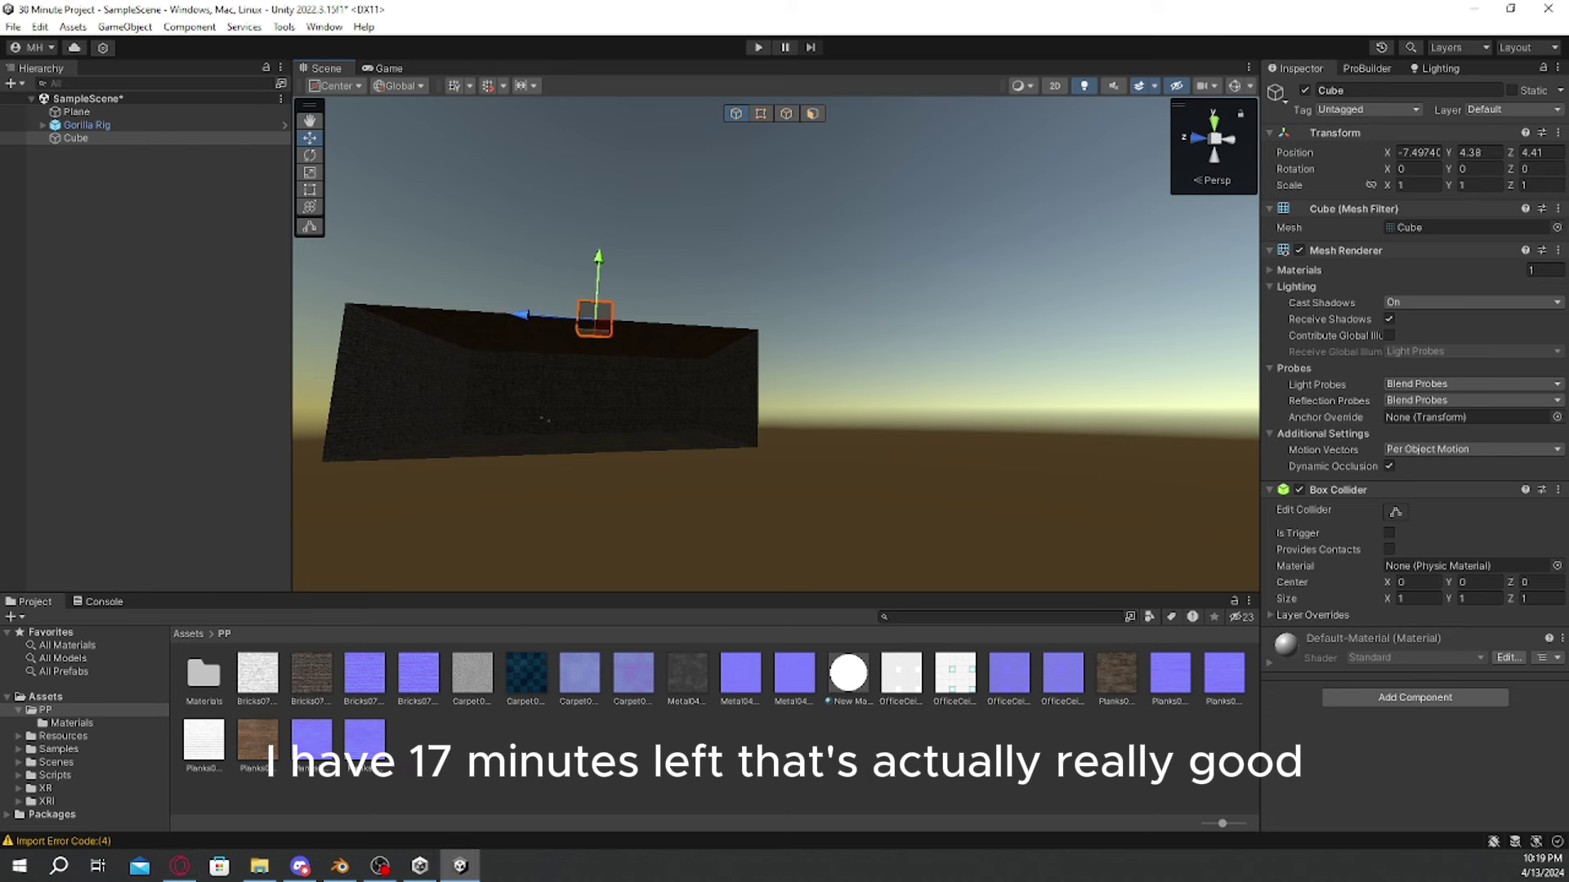
pyautogui.hotkey('alt', 'Tab')
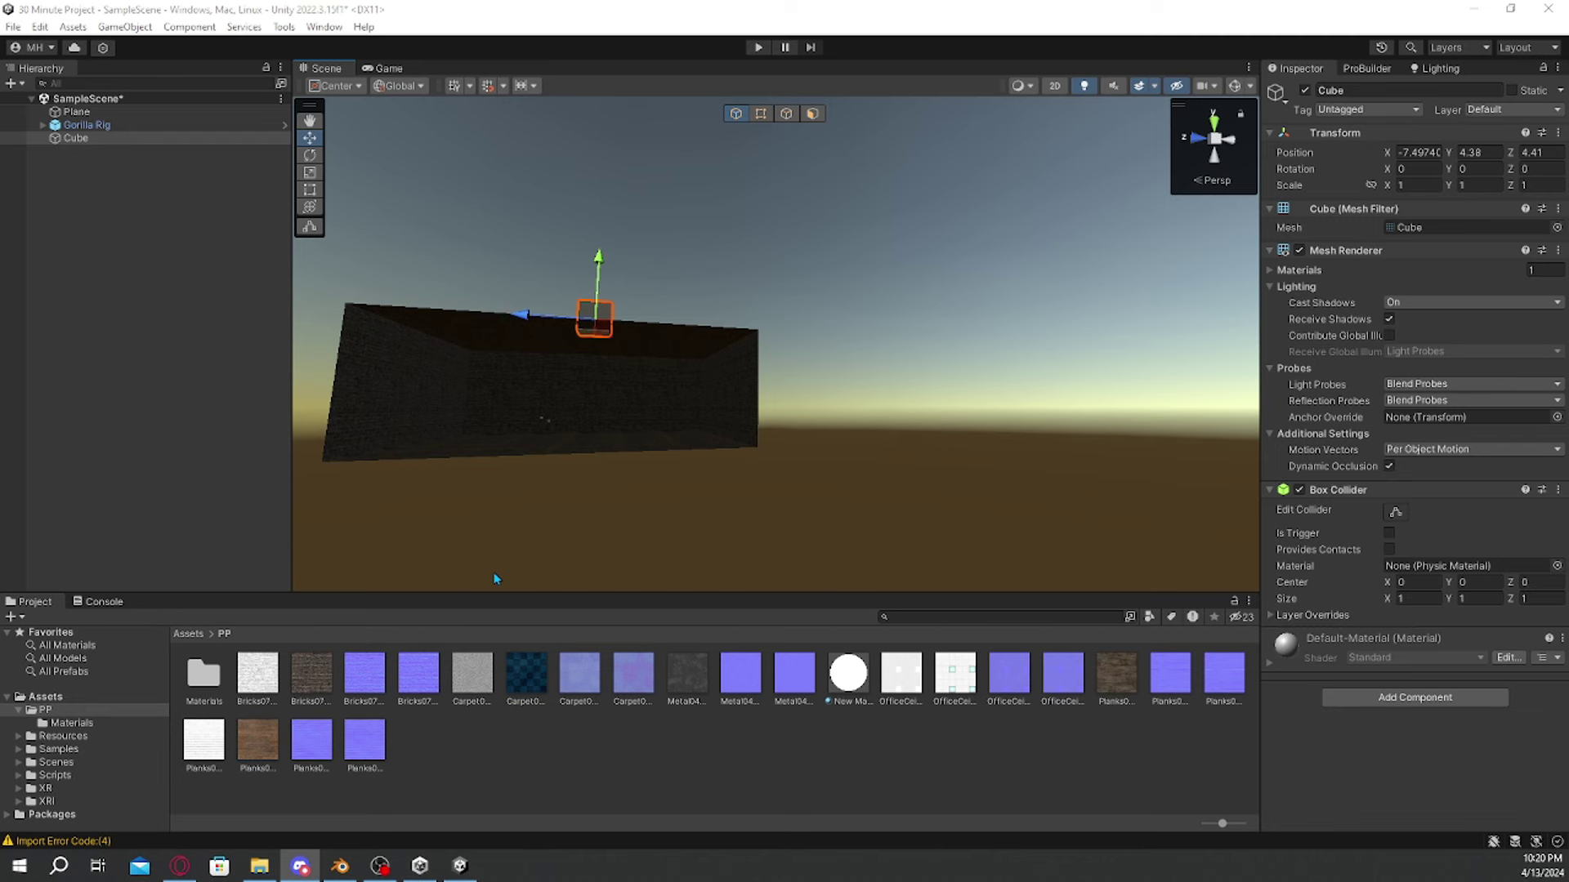
# Step: Centre the cube on the ceiling at X -4.82 and Z 5.26, and stretch it along Z to about 2.08
pyautogui.moveTo(1044, 332); pyautogui.dragTo(899, 371, button='right')
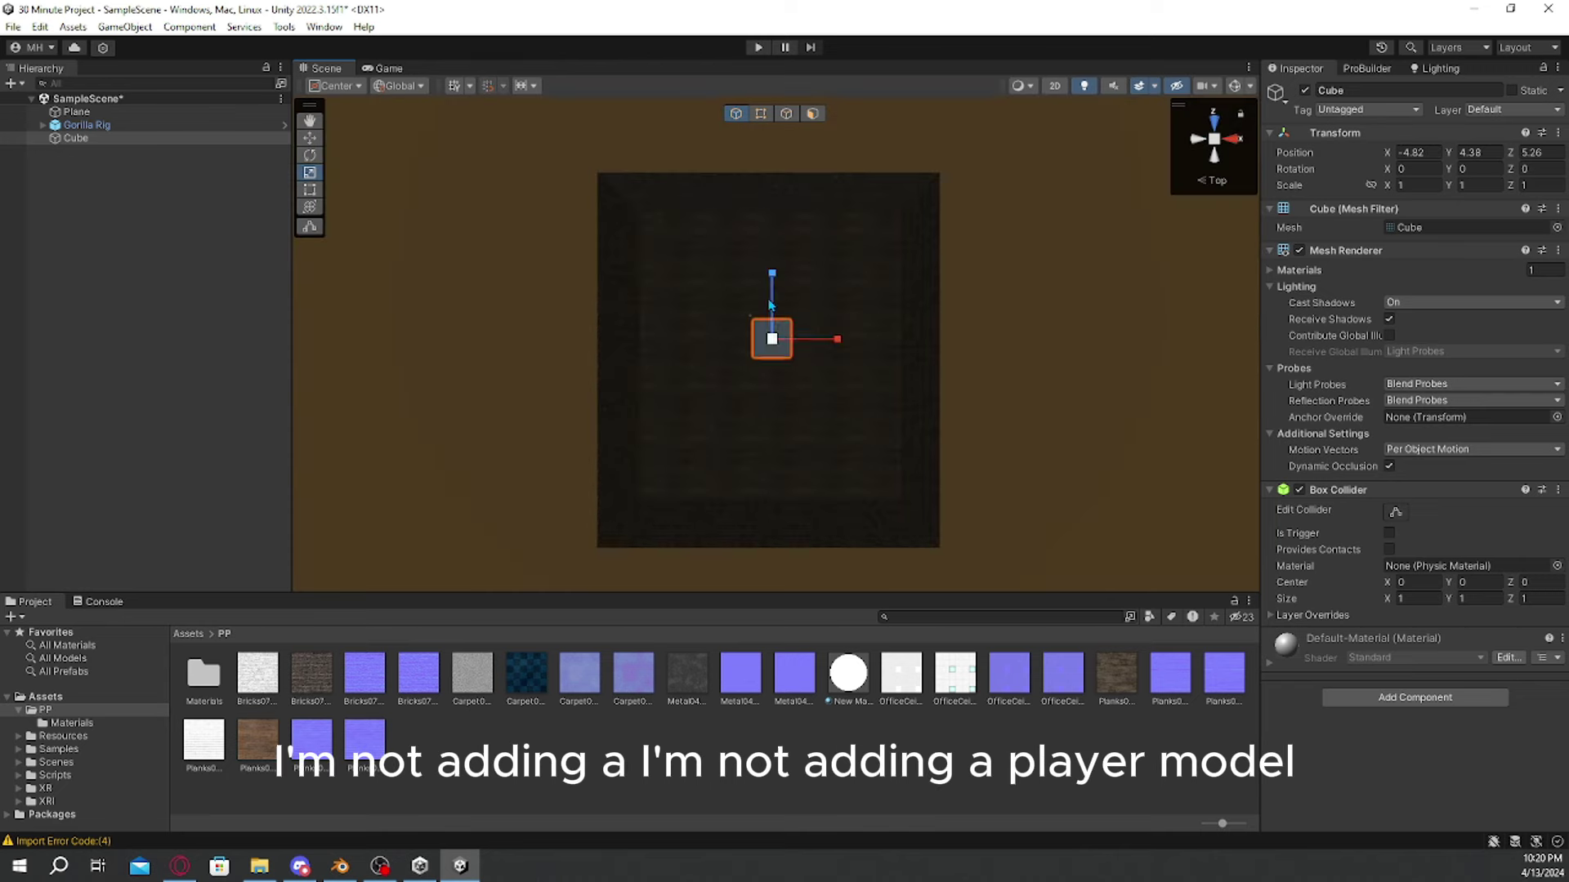
pyautogui.moveTo(774, 286)
pyautogui.mouseDown()
pyautogui.moveTo(776, 238)
pyautogui.moveTo(776, 268)
pyautogui.mouseUp()
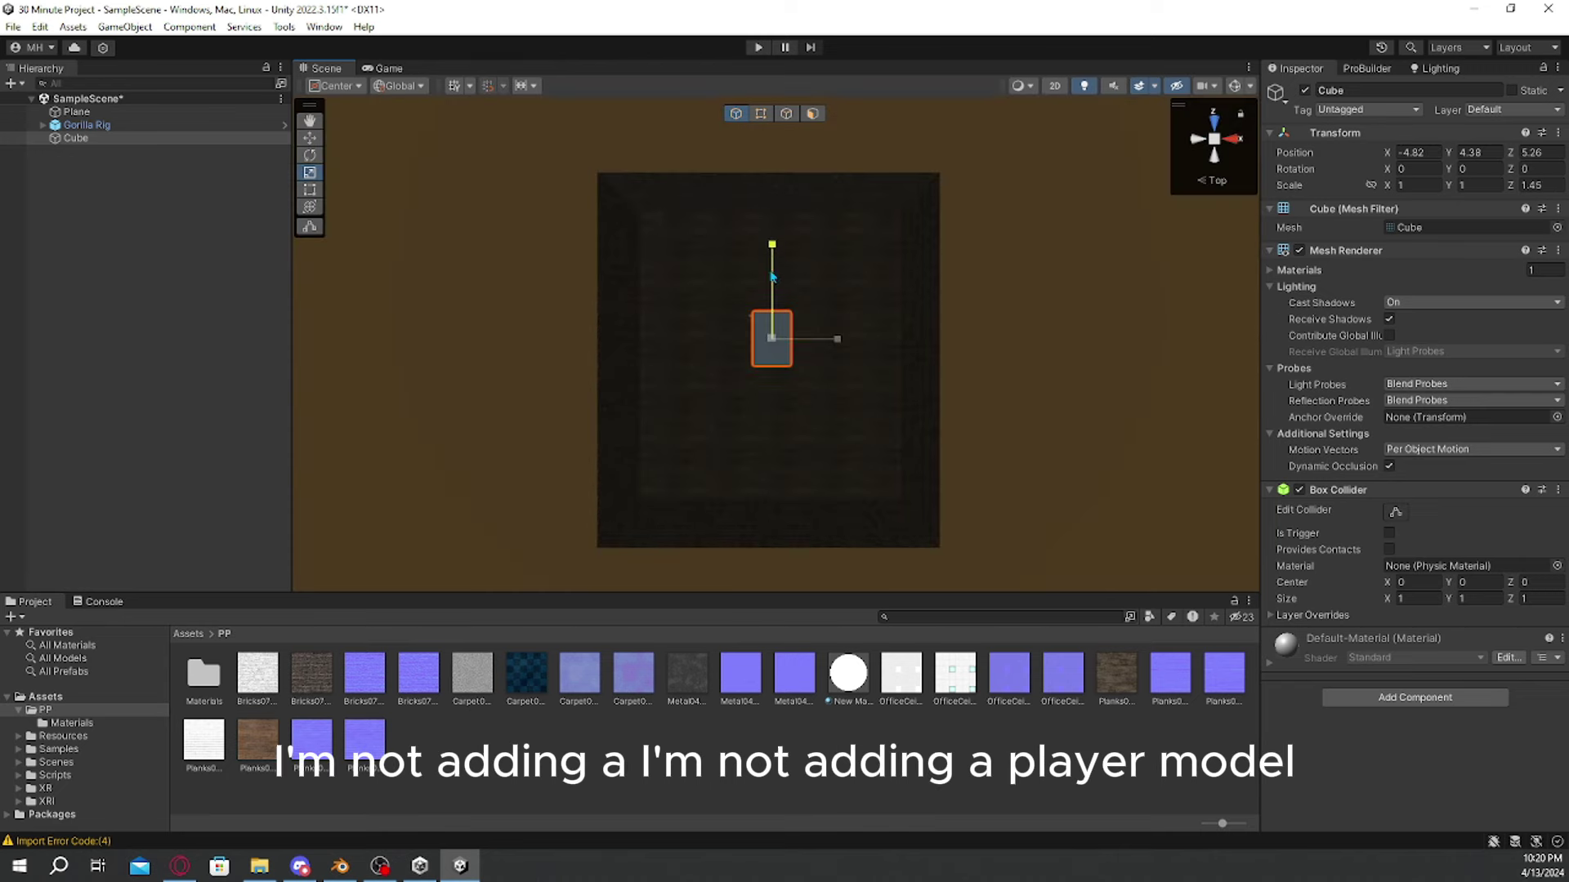
pyautogui.press('w')
pyautogui.moveTo(774, 271); pyautogui.dragTo(540, 298, button='right')
pyautogui.keyDown('alt'); pyautogui.moveTo(539, 296); pyautogui.dragTo(787, 316); pyautogui.keyUp('alt')
pyautogui.press('w')
pyautogui.moveTo(787, 317); pyautogui.dragTo(746, 33, button='right')
pyautogui.press('s')
pyautogui.press('w')
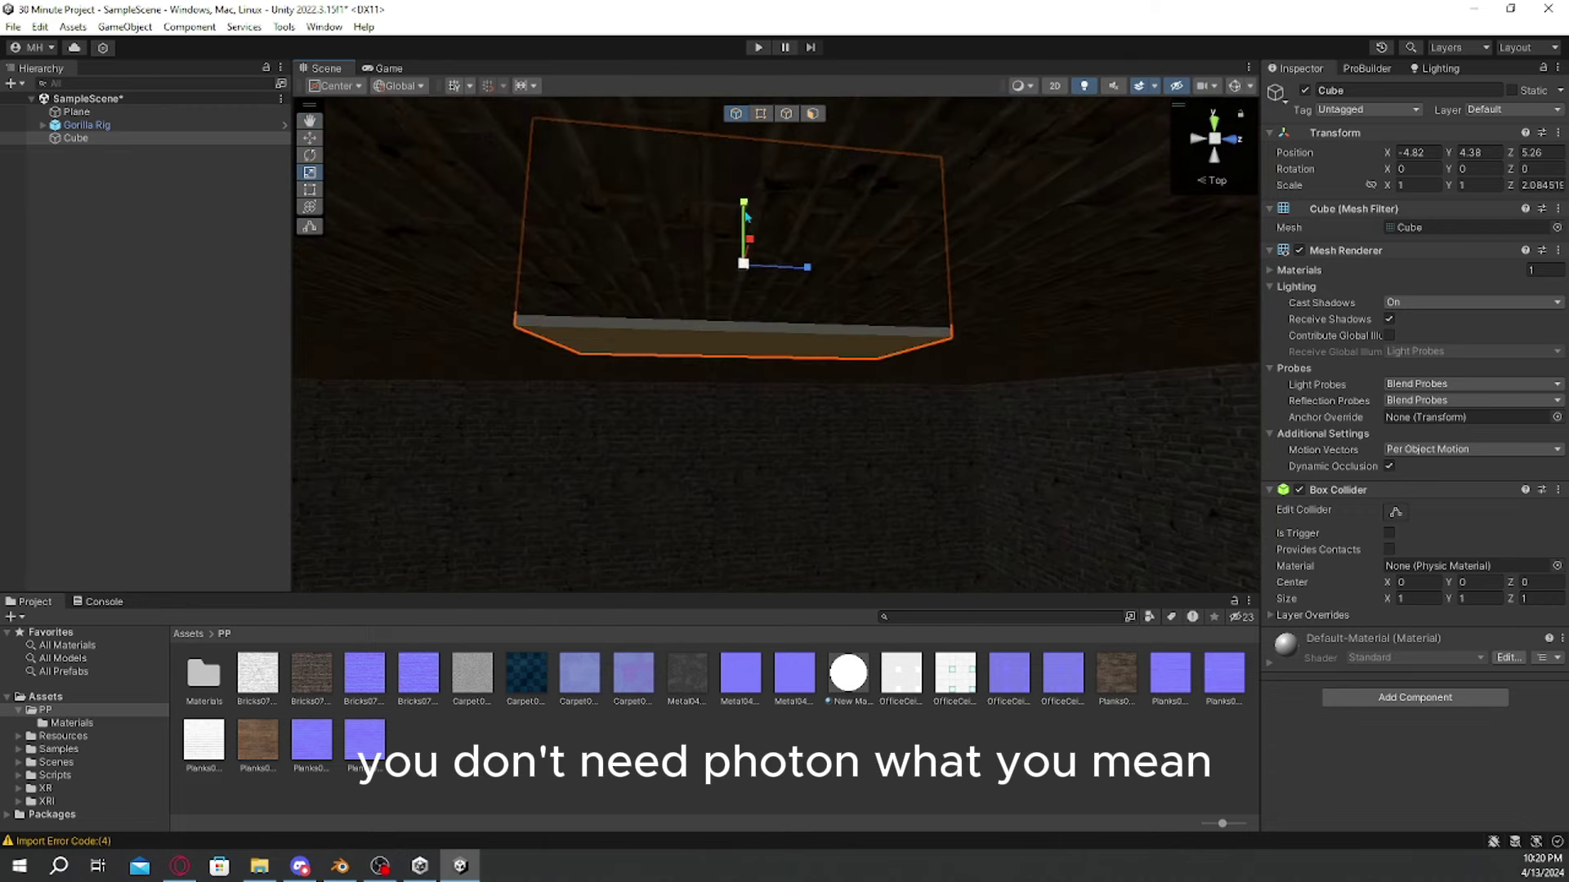
# Step: Flatten the ceiling cube to about 0.41 along Y and assign the Metal046B normal map texture to the metal material
pyautogui.moveTo(744, 207); pyautogui.dragTo(744, 239)
pyautogui.press('w')
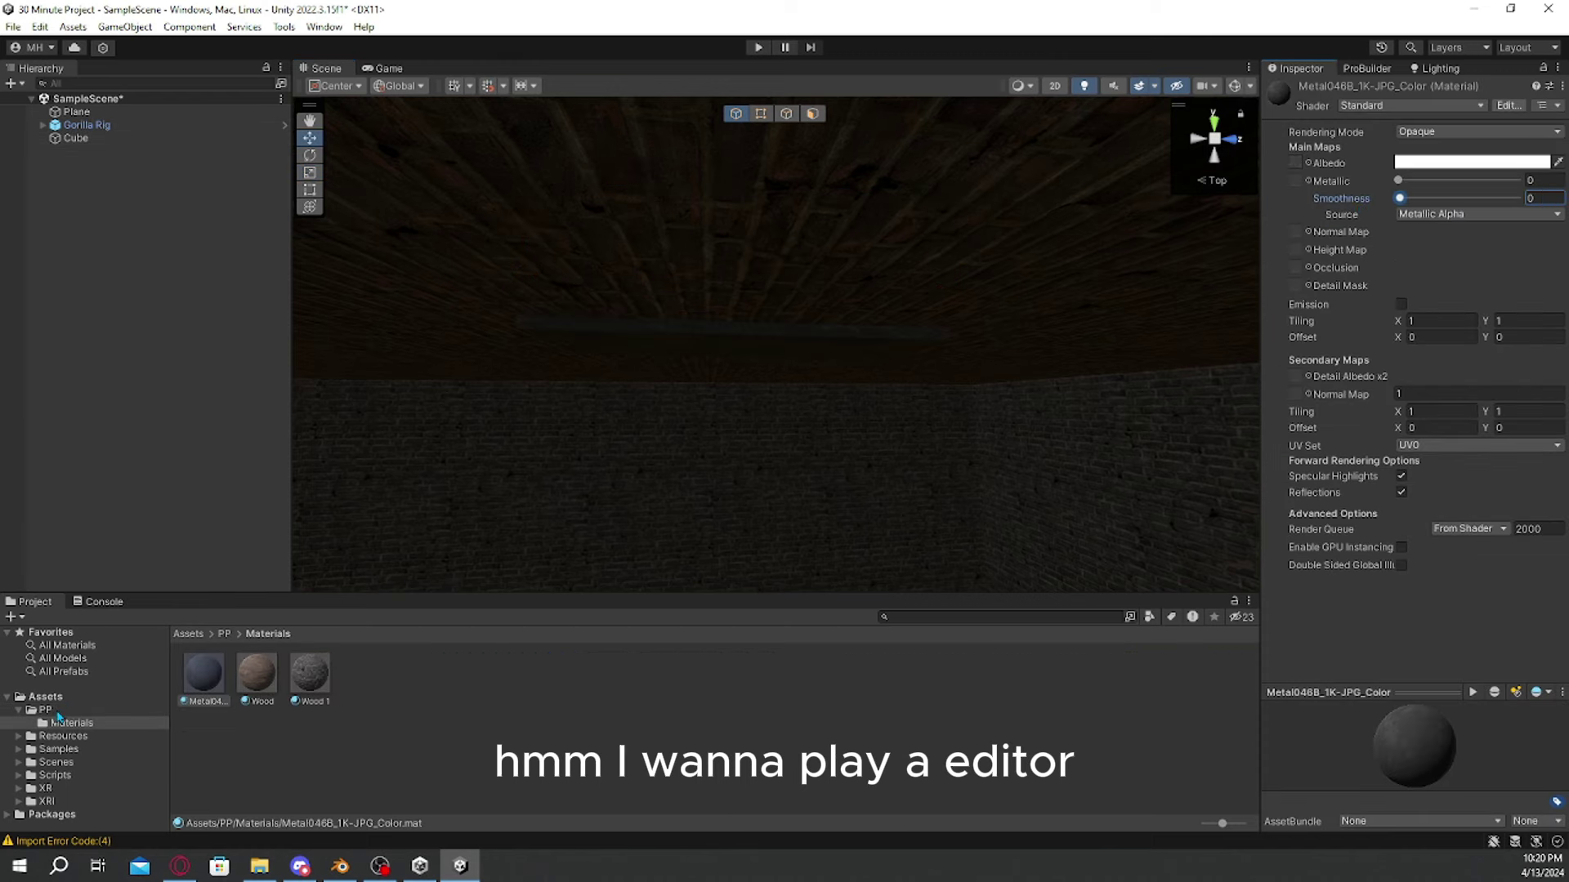
pyautogui.click(57, 712)
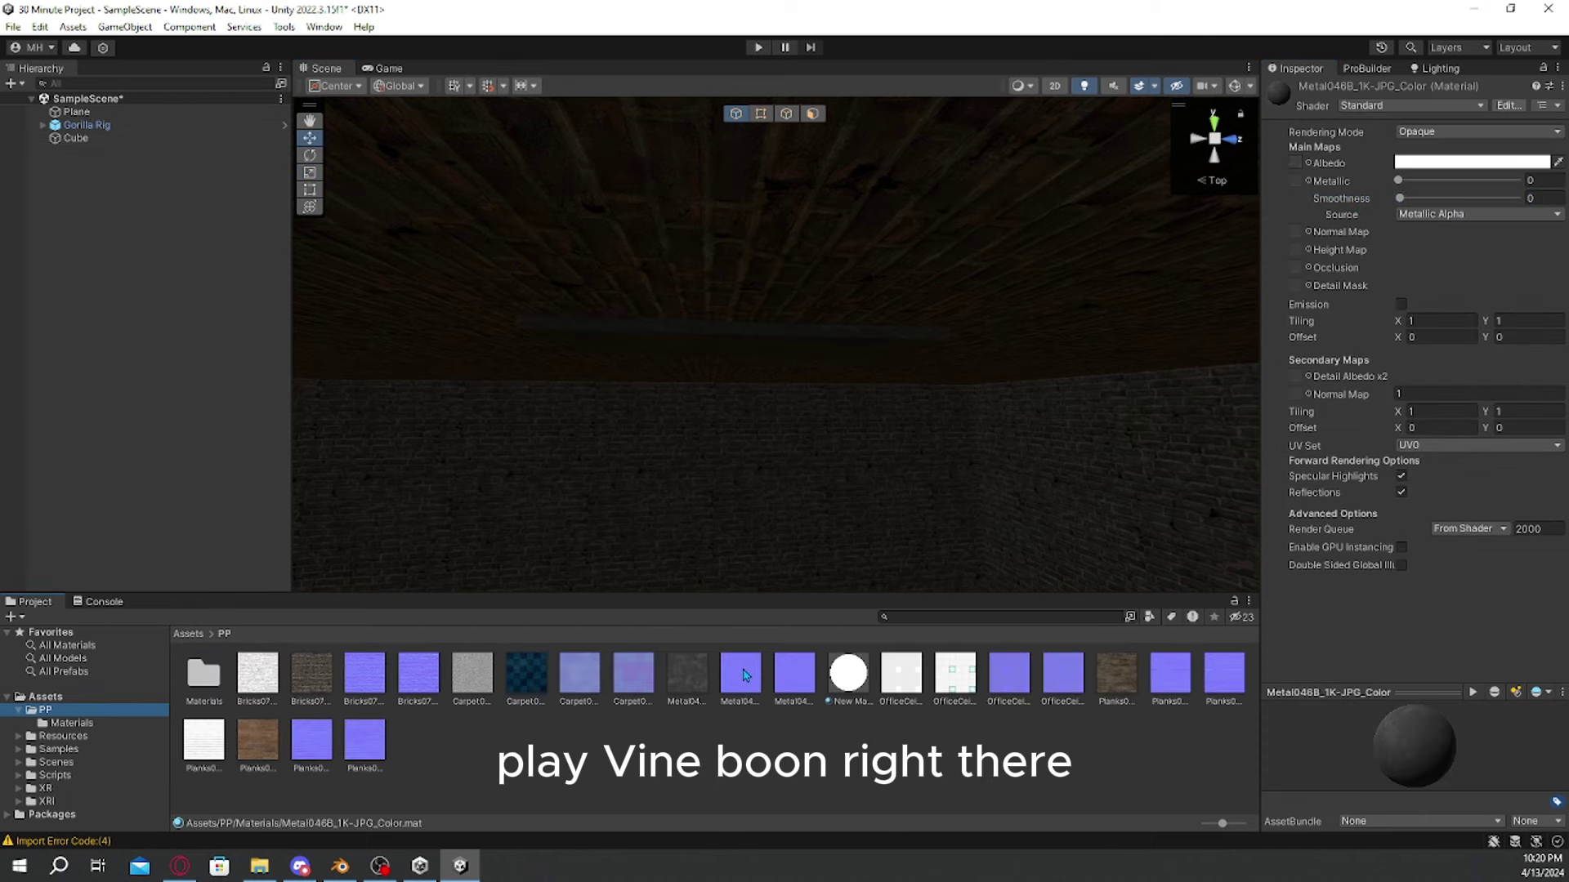
pyautogui.moveTo(743, 674); pyautogui.dragTo(1295, 231)
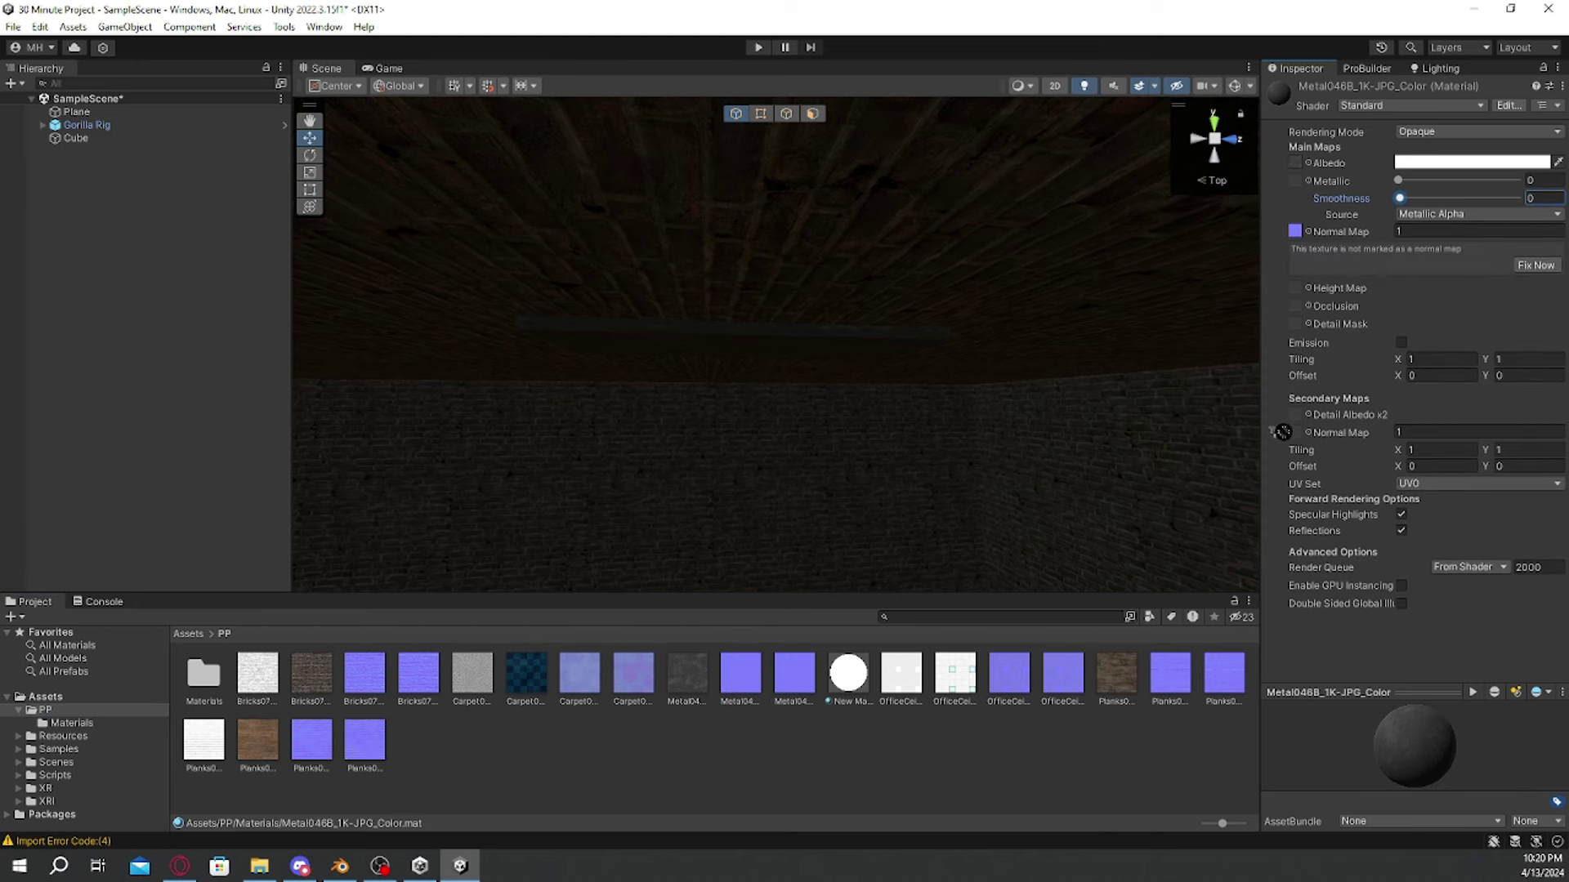
pyautogui.moveTo(1295, 438); pyautogui.dragTo(1295, 433)
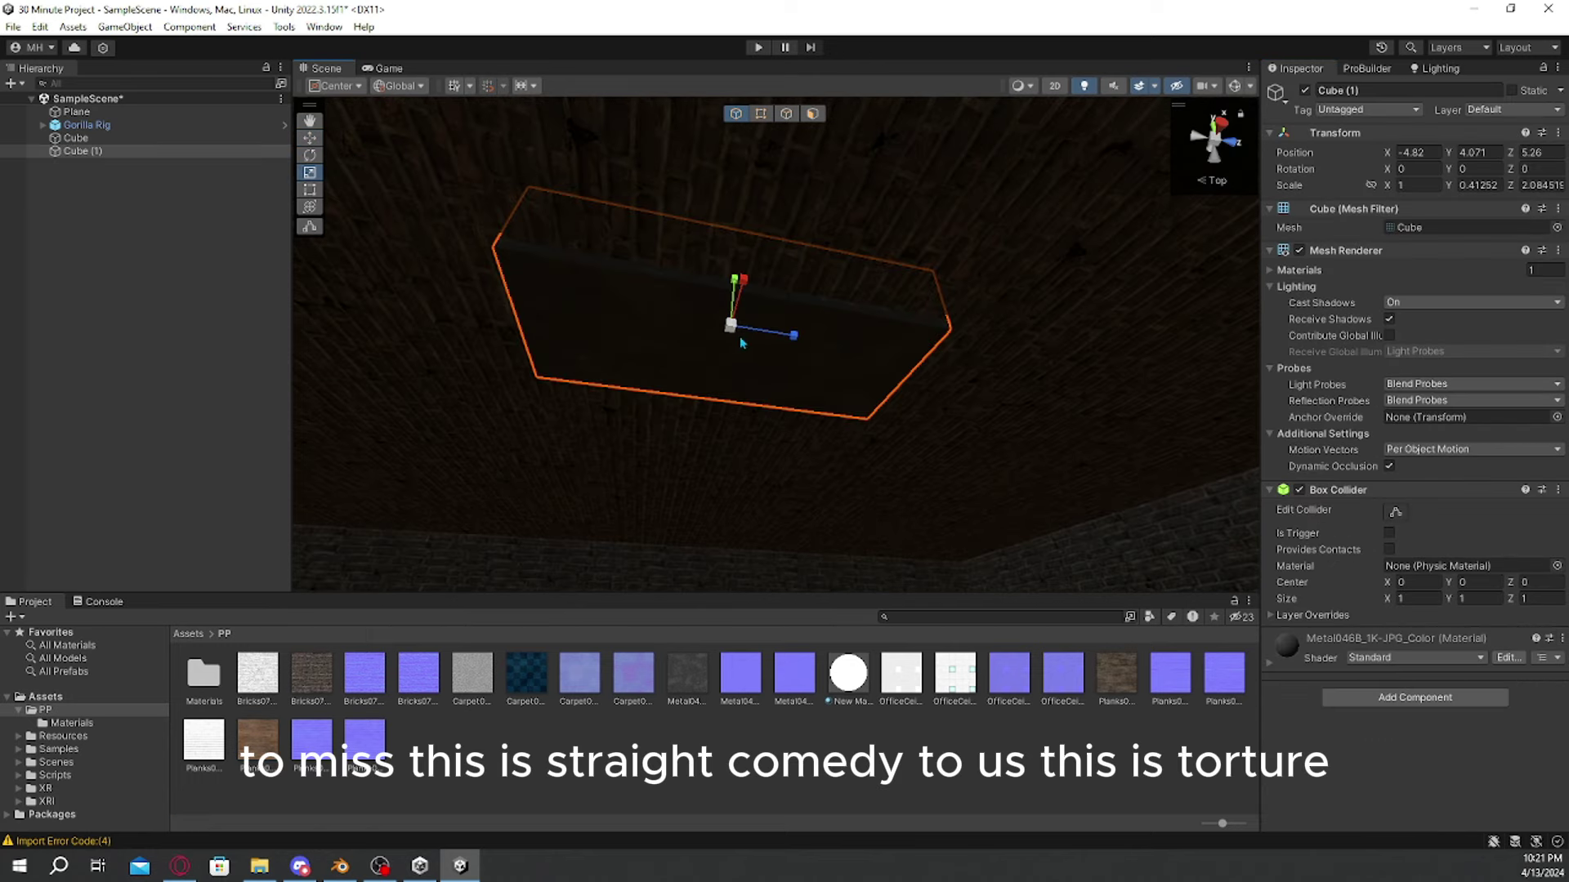
# Step: Scale the duplicated cube uniformly down to about 0.77 × 0.32 × 1.61 and place it just below the metal ceiling fixture
pyautogui.moveTo(742, 343); pyautogui.dragTo(708, 338)
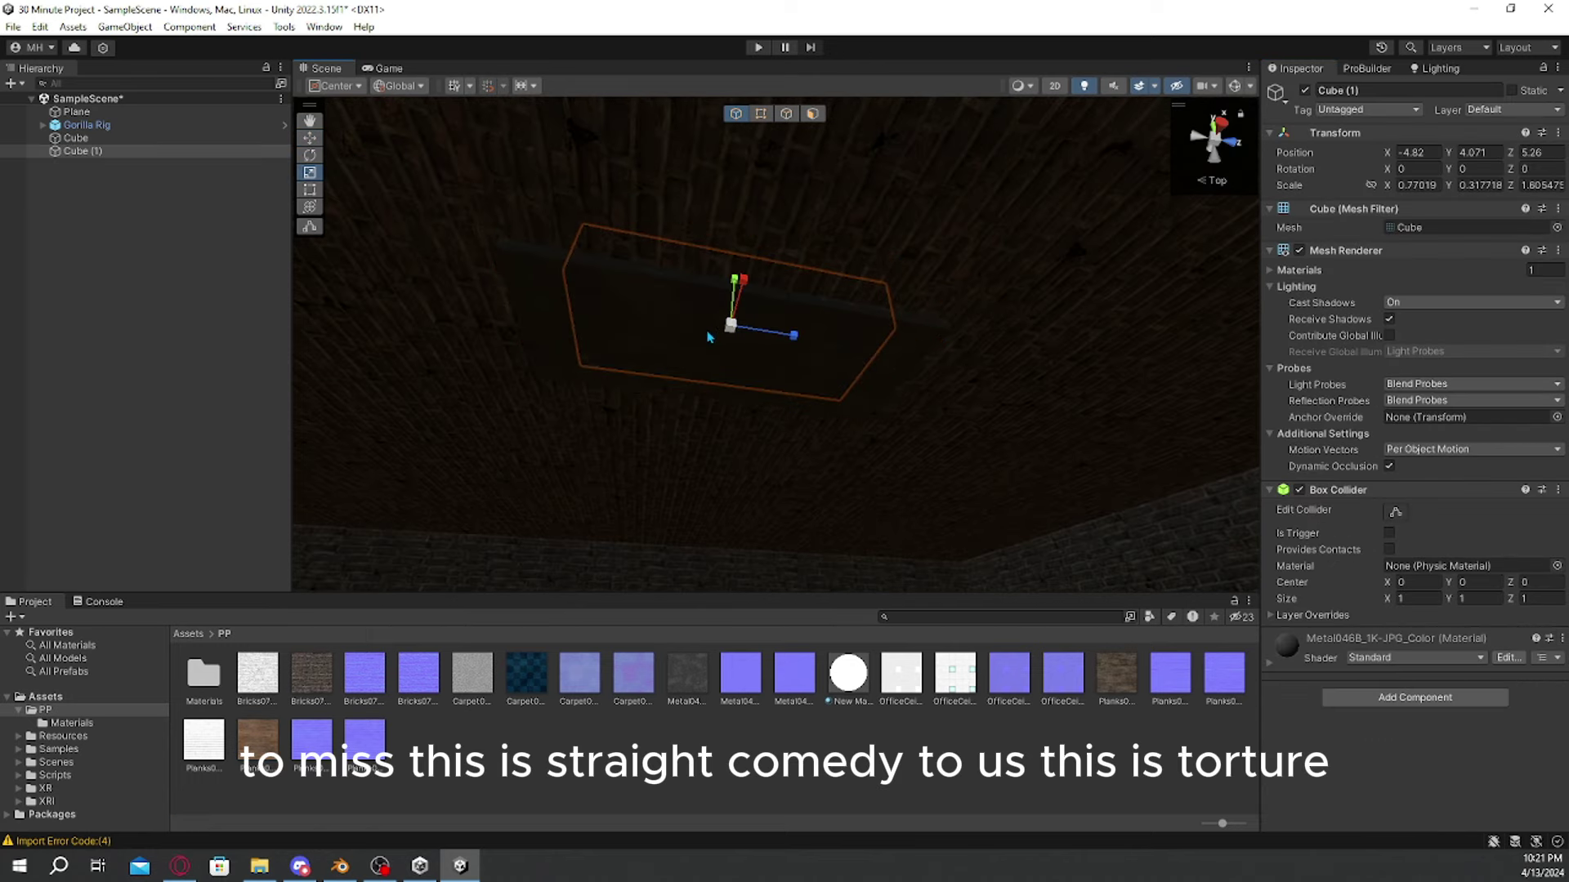
pyautogui.click(311, 139)
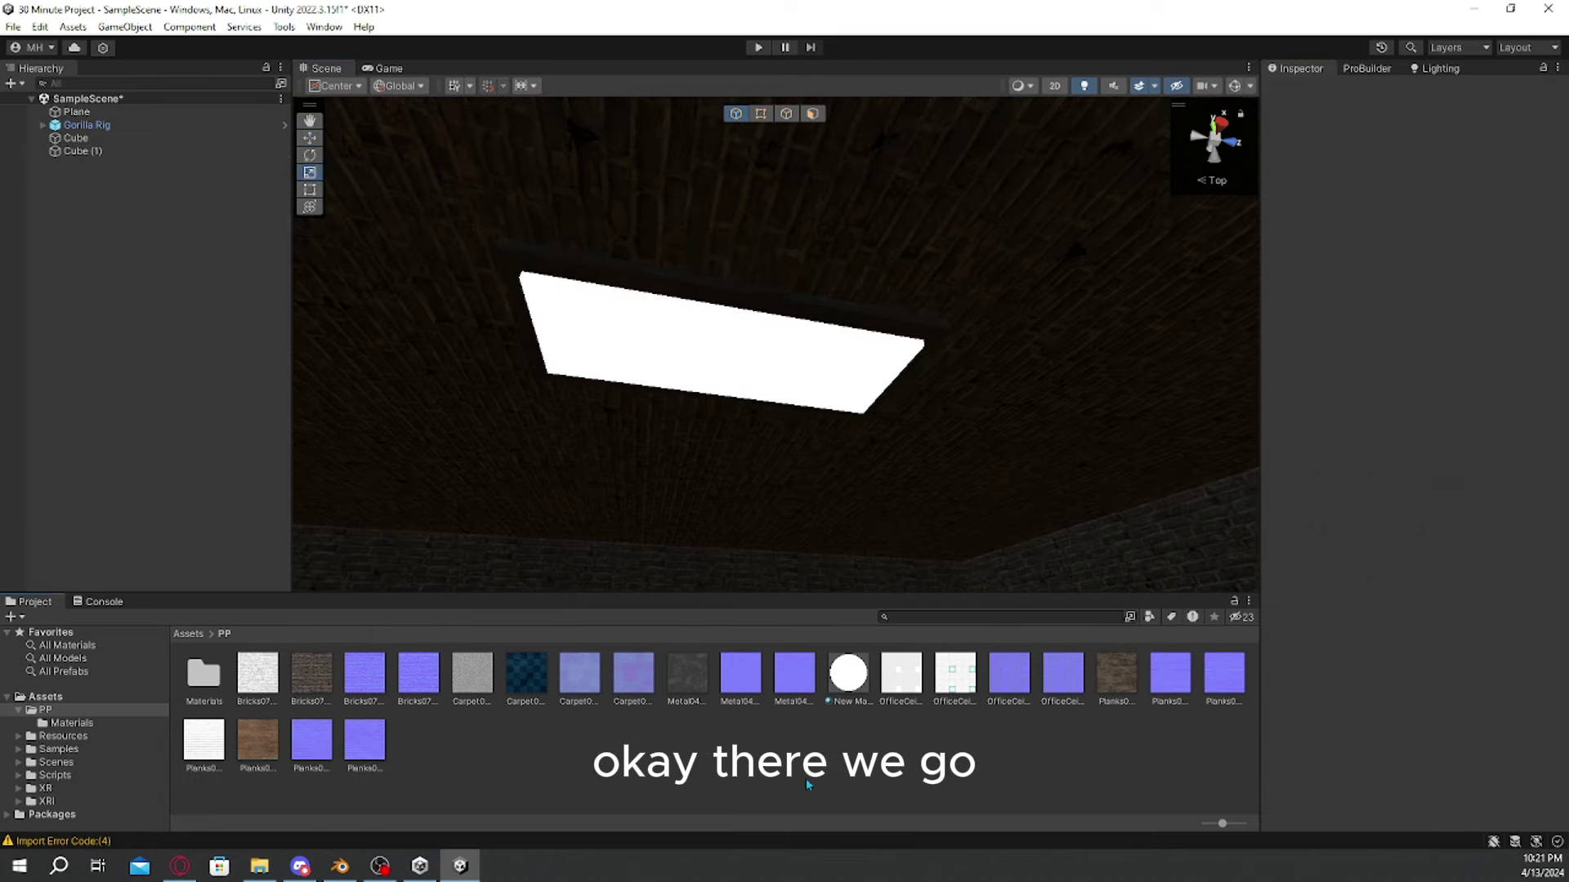
pyautogui.press('w')
pyautogui.moveTo(957, 381); pyautogui.dragTo(574, 314, button='right')
pyautogui.press('s')
pyautogui.keyDown('alt'); pyautogui.moveTo(574, 315); pyautogui.dragTo(470, 347); pyautogui.keyUp('alt')
# Step: Create a new lighting settings asset and set both its Albedo Boost and Indirect Intensity to 2
pyautogui.click(1436, 68)
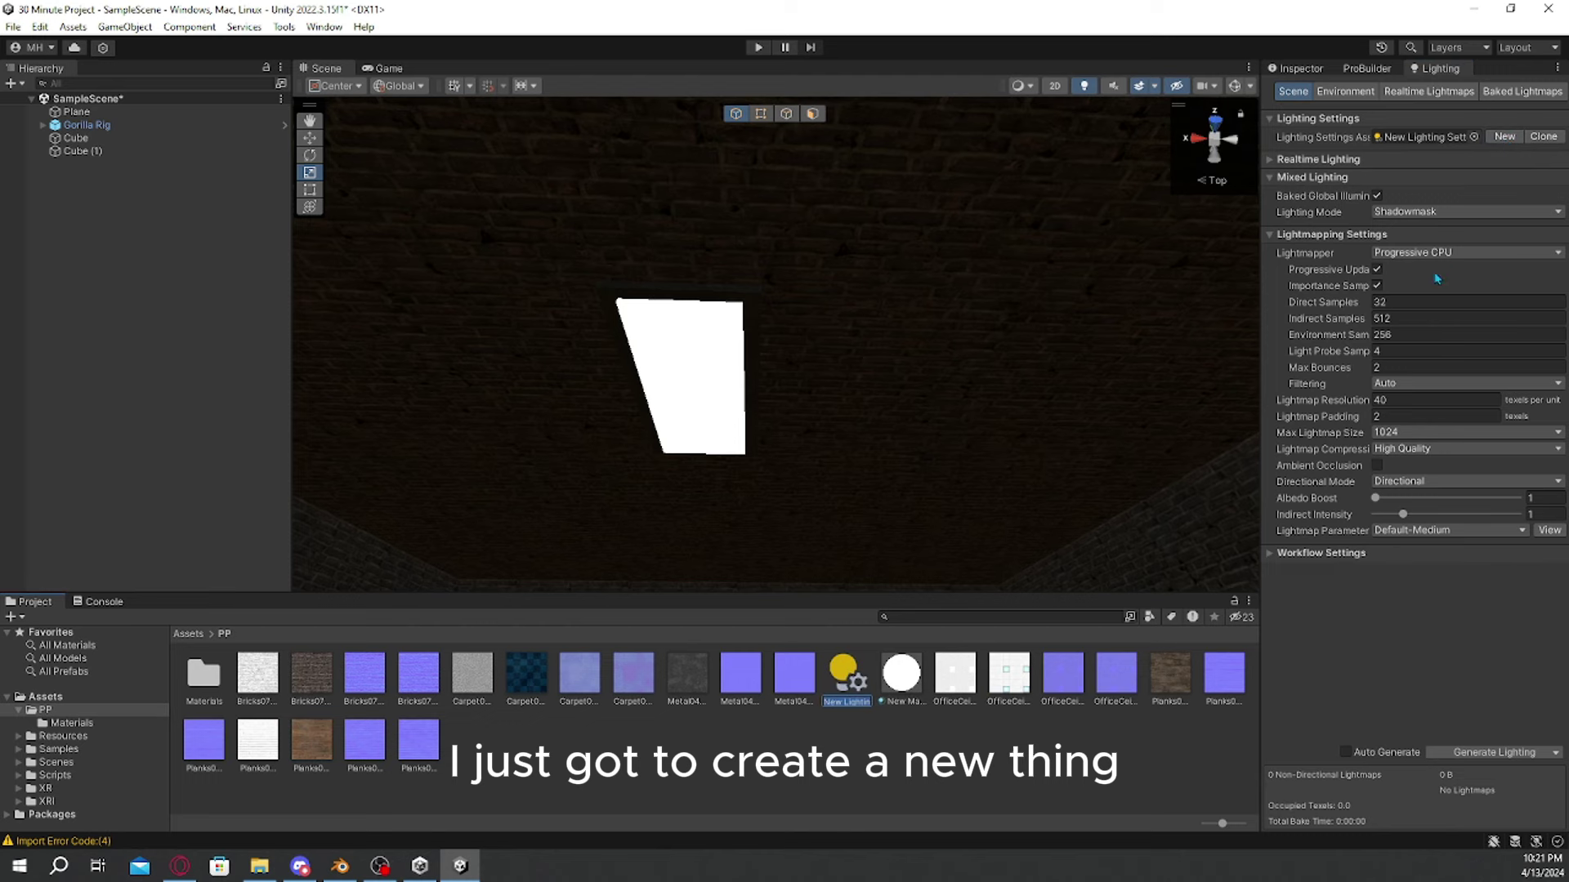
pyautogui.click(1549, 497)
pyautogui.write('2')
pyautogui.press('Tab')
pyautogui.write('2')
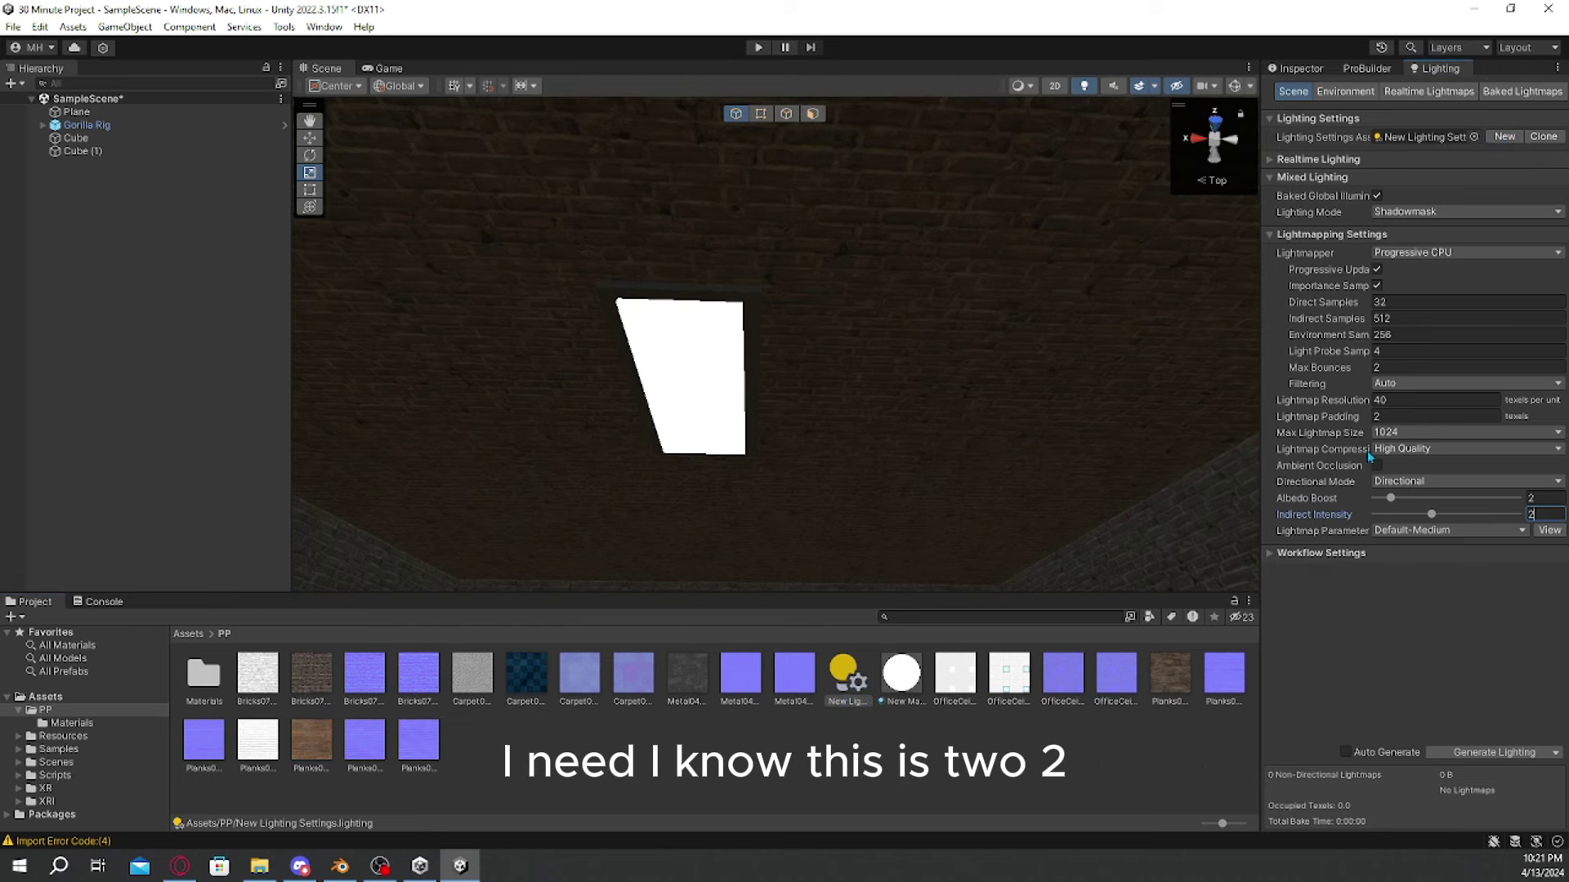
# Step: Set the lightmapping Directional Mode to Non-Directional and Filtering to None, leaving the compression at High Quality
pyautogui.click(1438, 481)
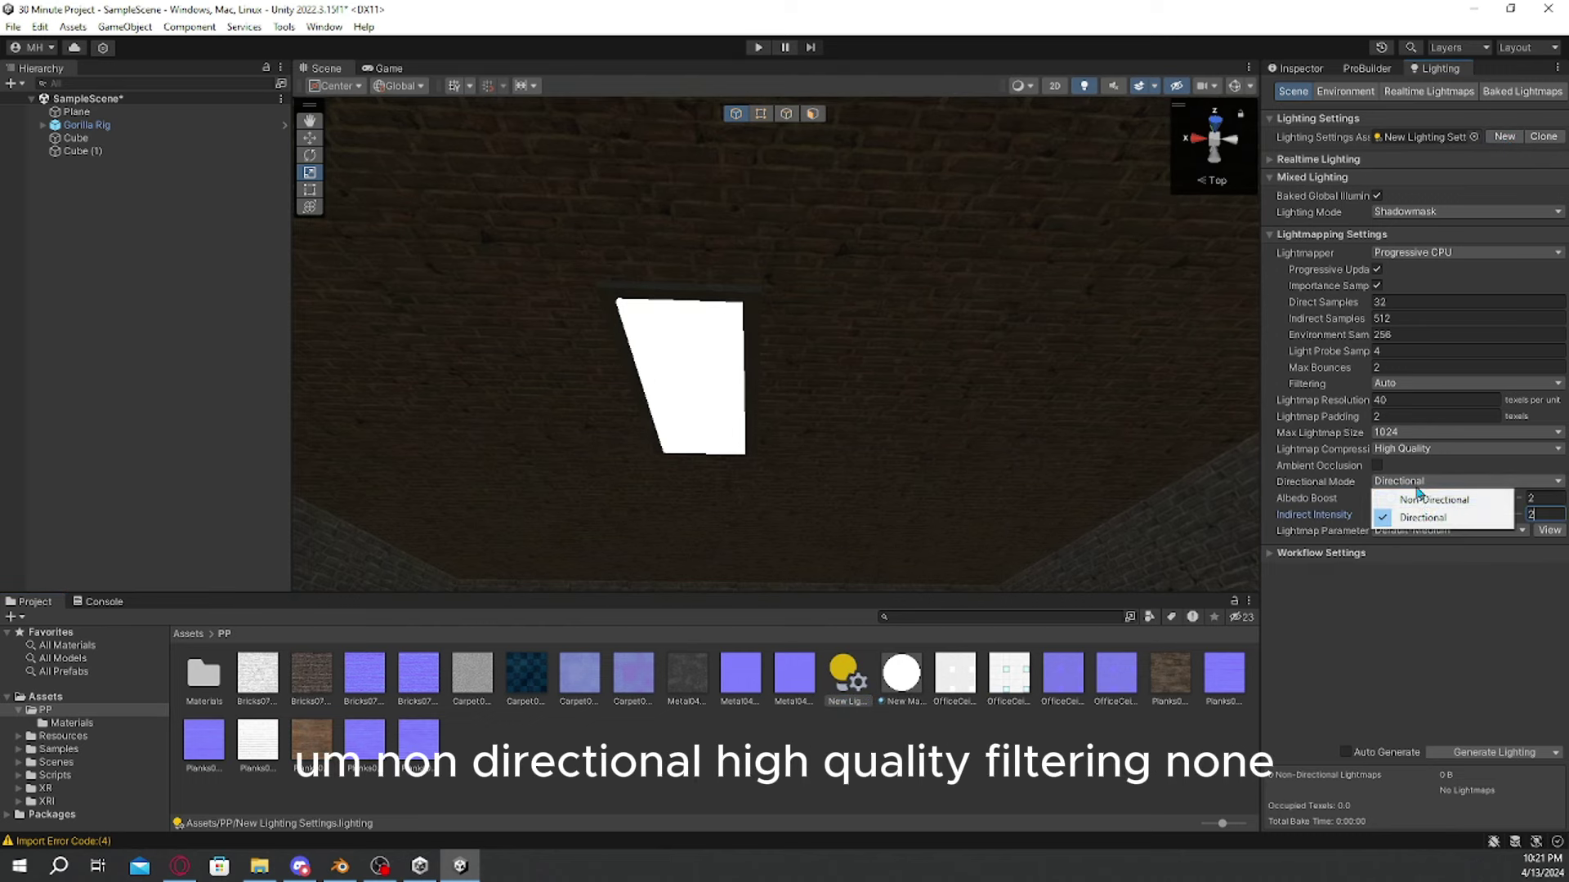
pyautogui.click(1426, 500)
pyautogui.click(1407, 451)
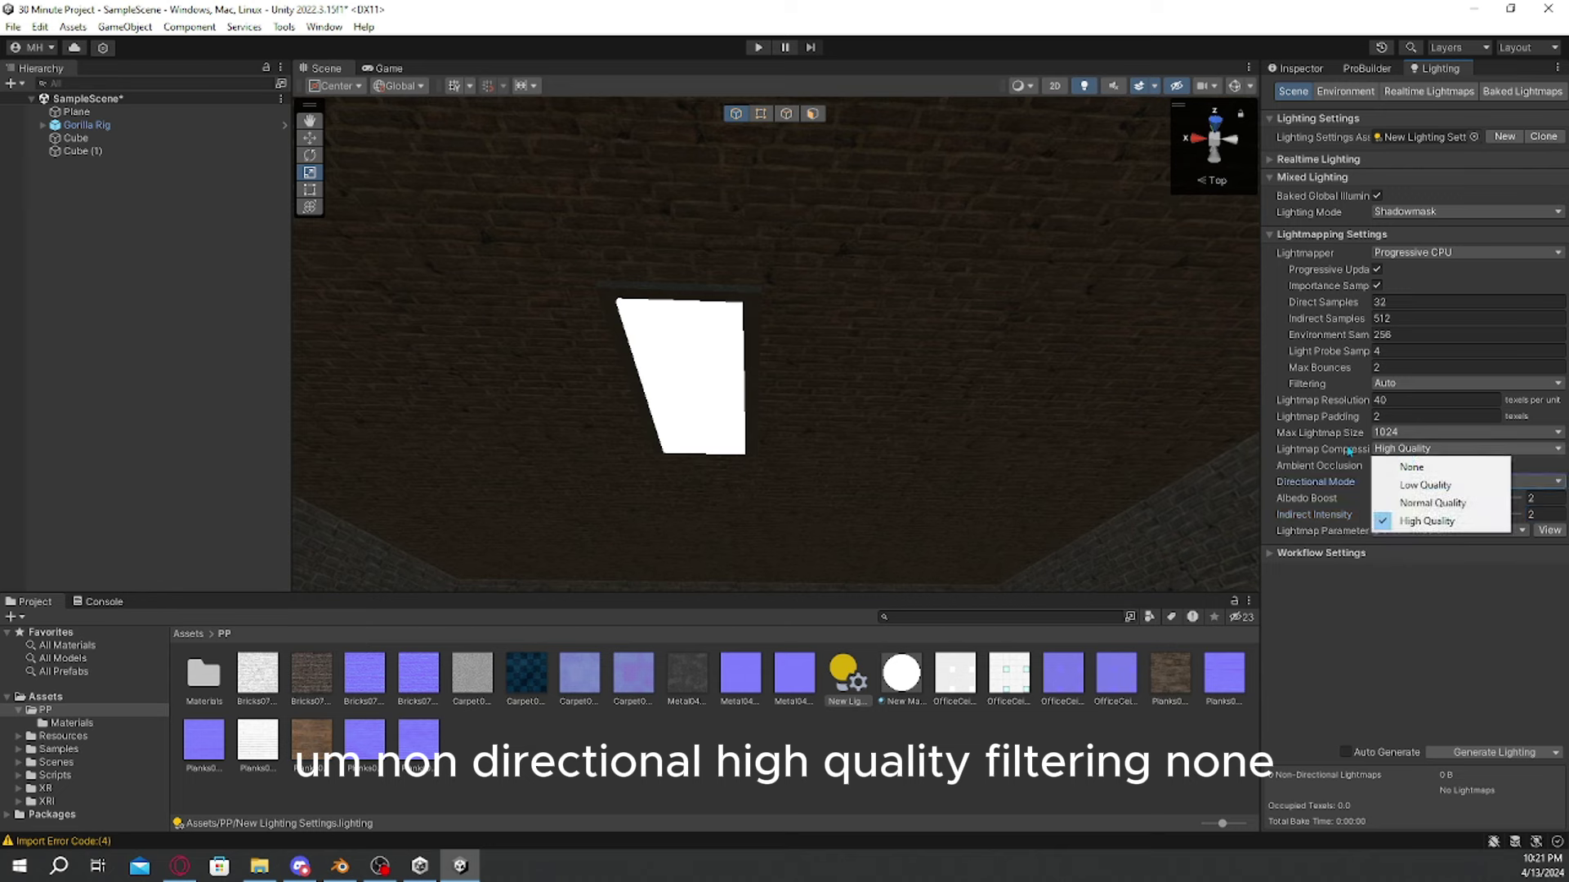
pyautogui.click(1313, 440)
pyautogui.click(1399, 384)
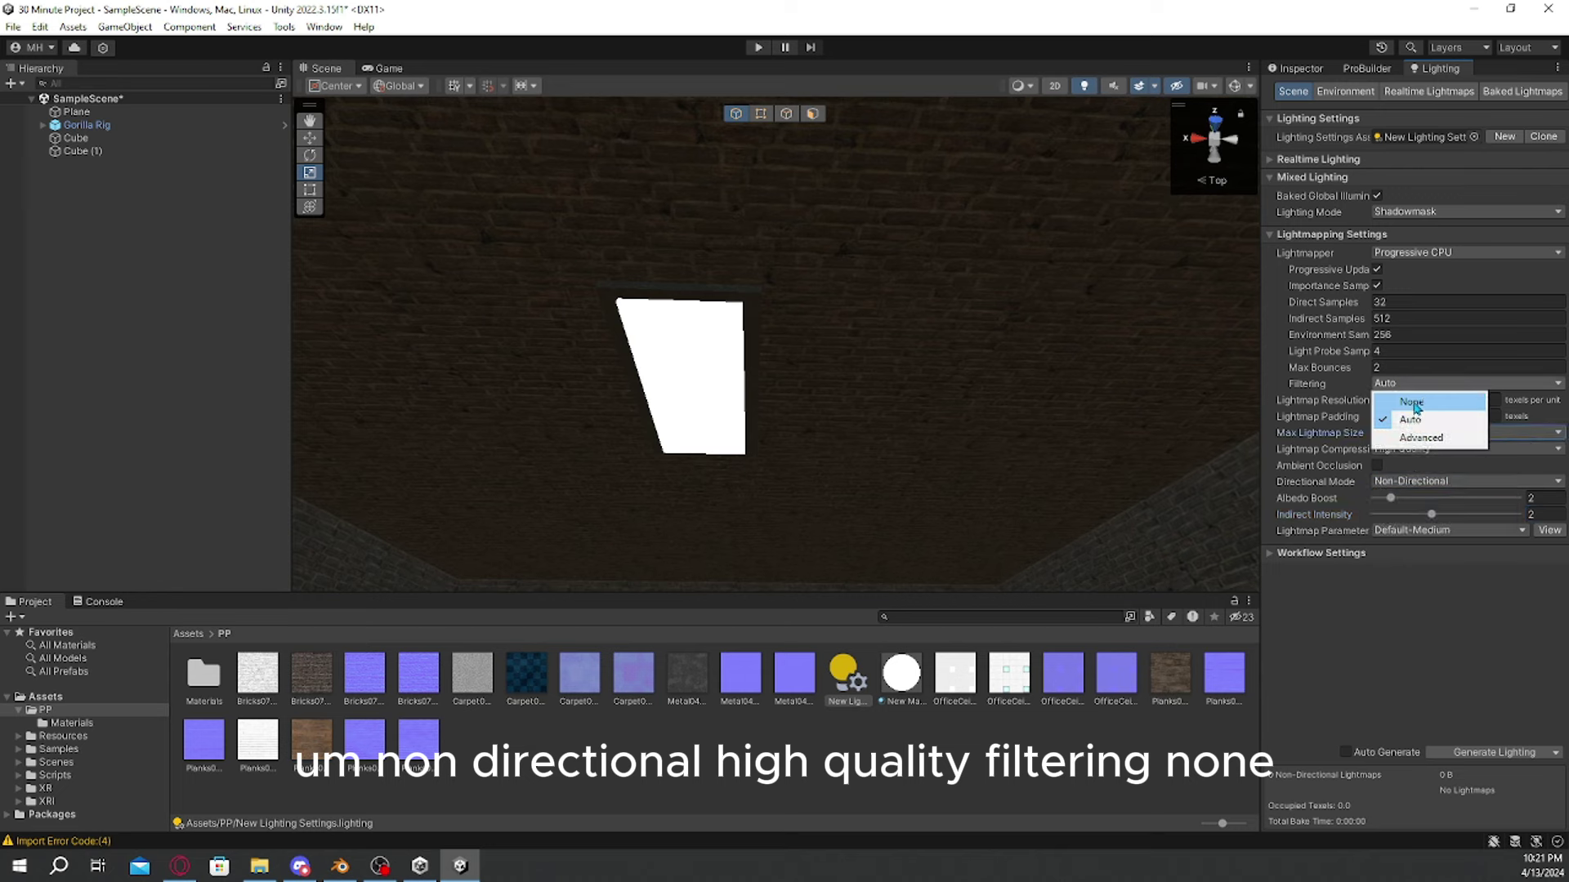
pyautogui.click(1398, 399)
# Step: Select the plane and both cubes and generate the scene's baked lighting
pyautogui.moveTo(1095, 322); pyautogui.dragTo(893, 507, button='right')
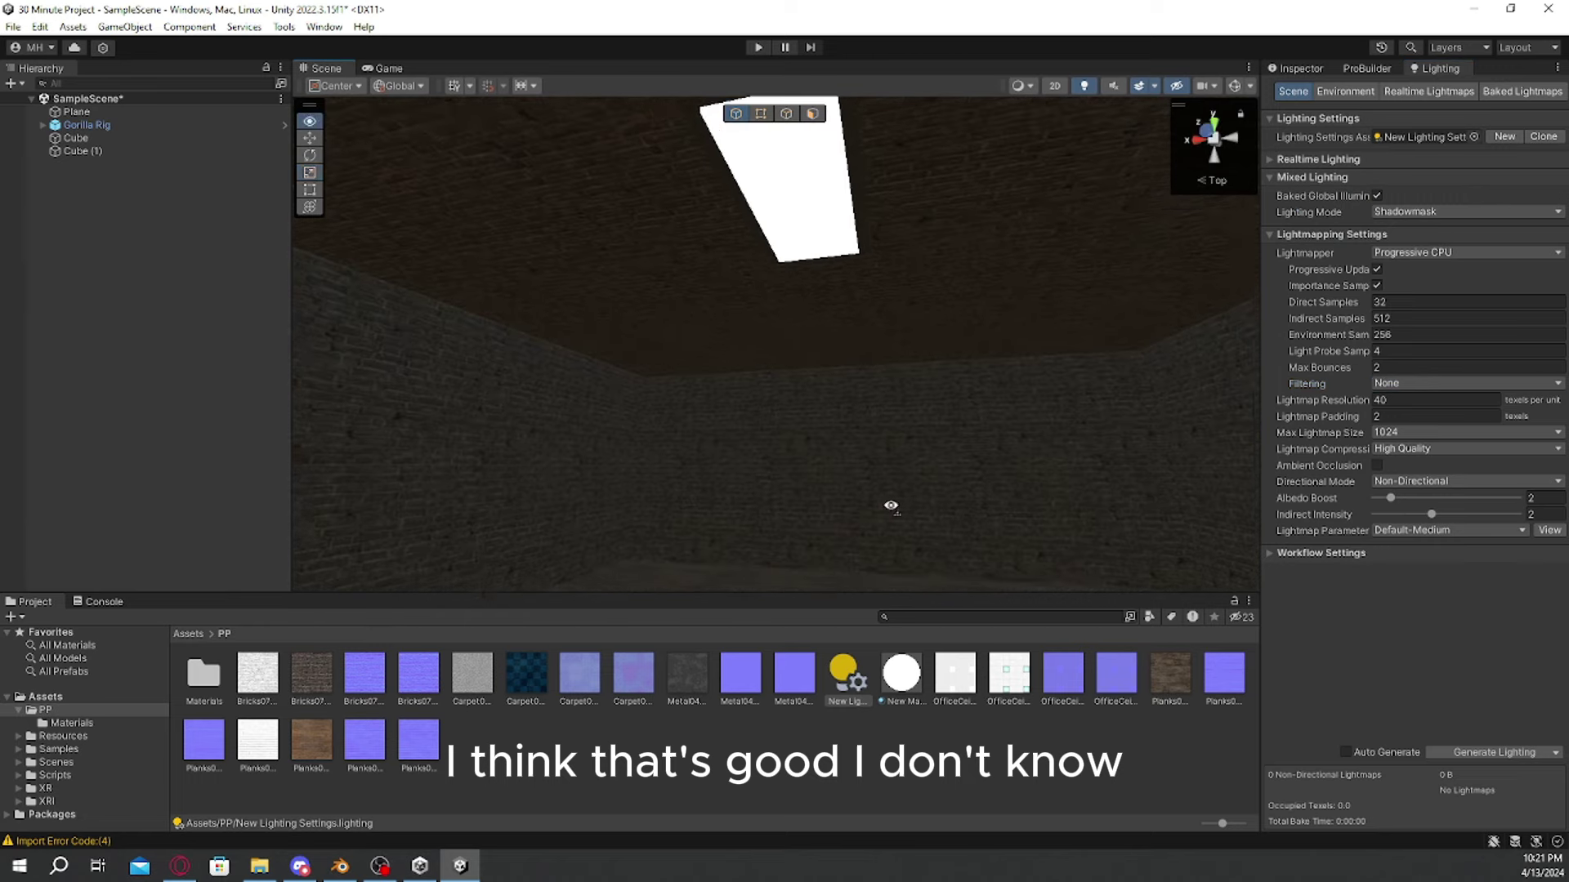
pyautogui.click(150, 148)
pyautogui.keyDown('ctrl'); pyautogui.click(78, 137); pyautogui.keyUp('ctrl')
pyautogui.keyDown('ctrl'); pyautogui.click(123, 112); pyautogui.keyUp('ctrl')
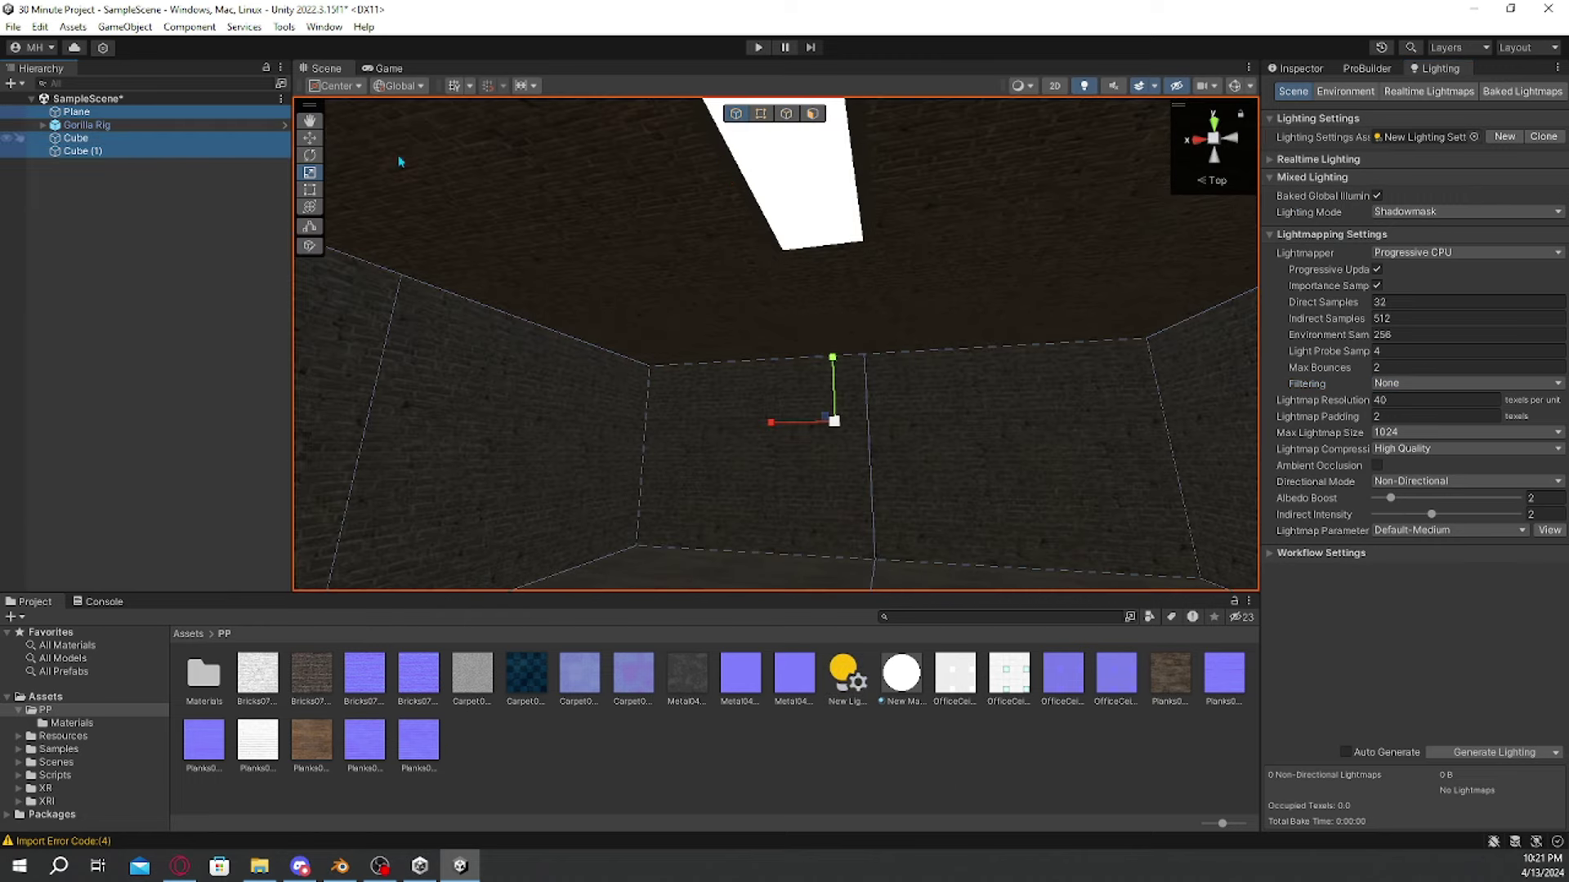
pyautogui.click(1317, 68)
pyautogui.click(1367, 73)
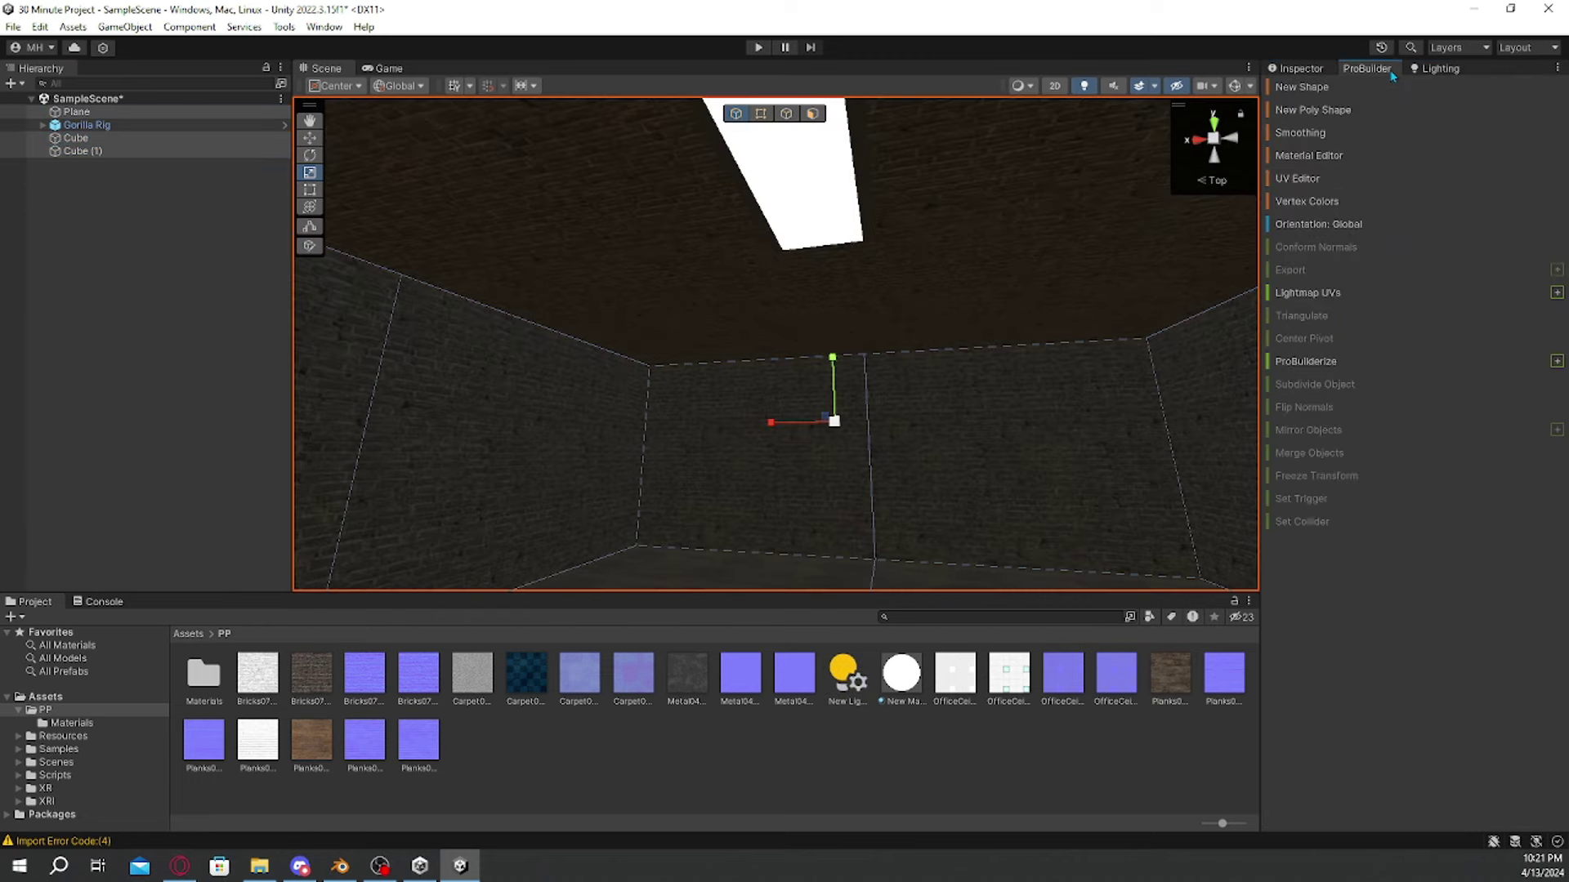
pyautogui.click(1433, 69)
pyautogui.click(1492, 755)
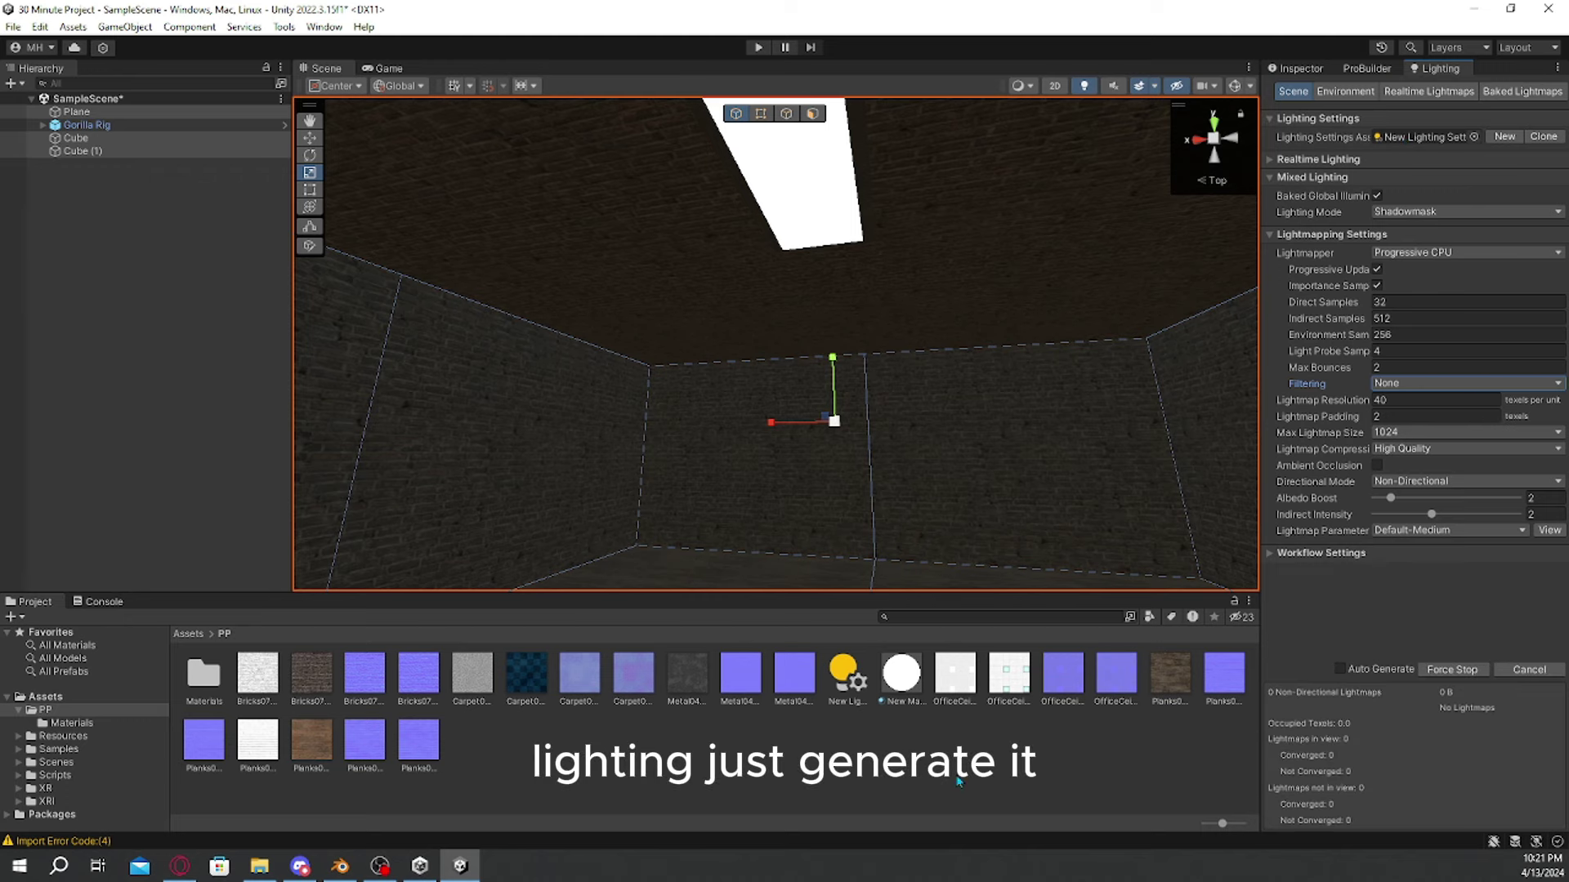
pyautogui.click(762, 725)
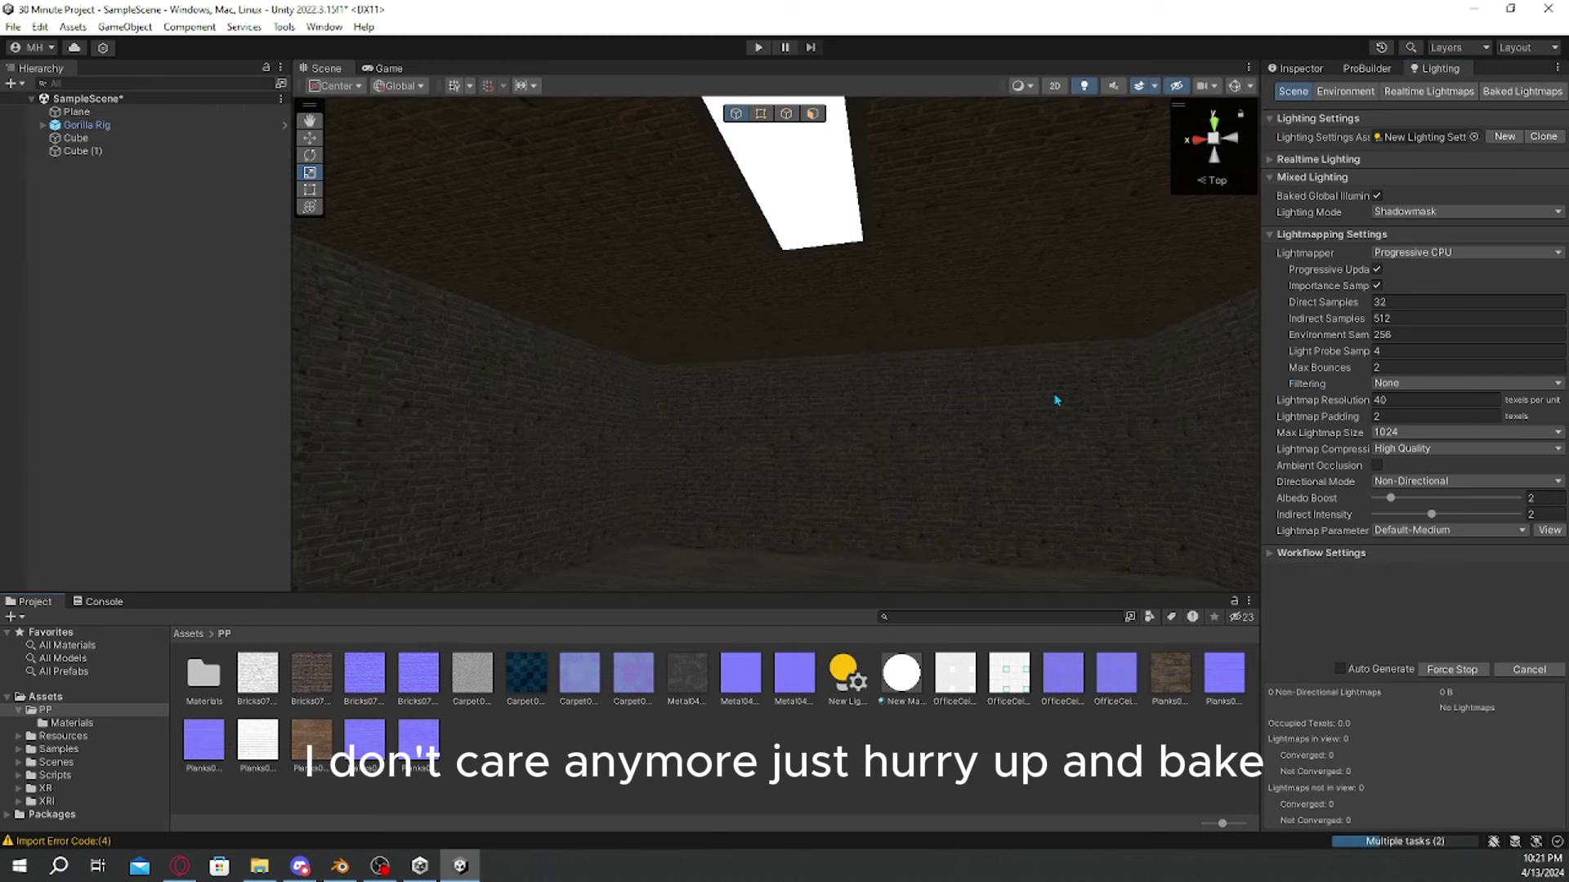
# Step: Set Albedo Boost and Indirect Intensity to 1 in the lightmapping settings and inspect the lighting across the room
pyautogui.moveTo(1054, 395); pyautogui.dragTo(948, 662, button='right')
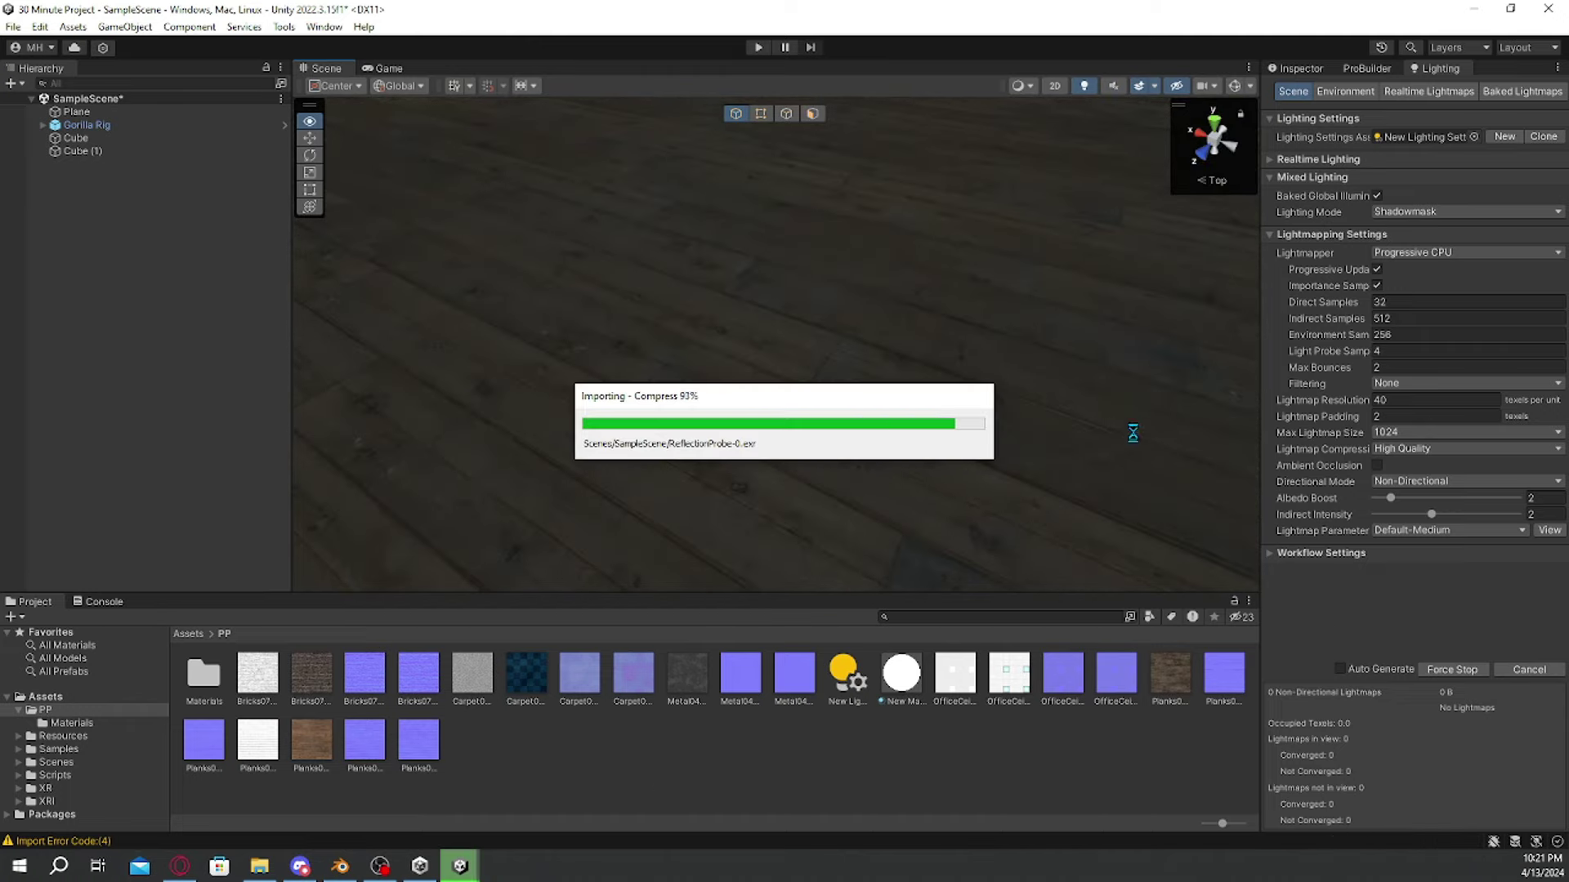
pyautogui.moveTo(1132, 433); pyautogui.dragTo(1013, 233, button='right')
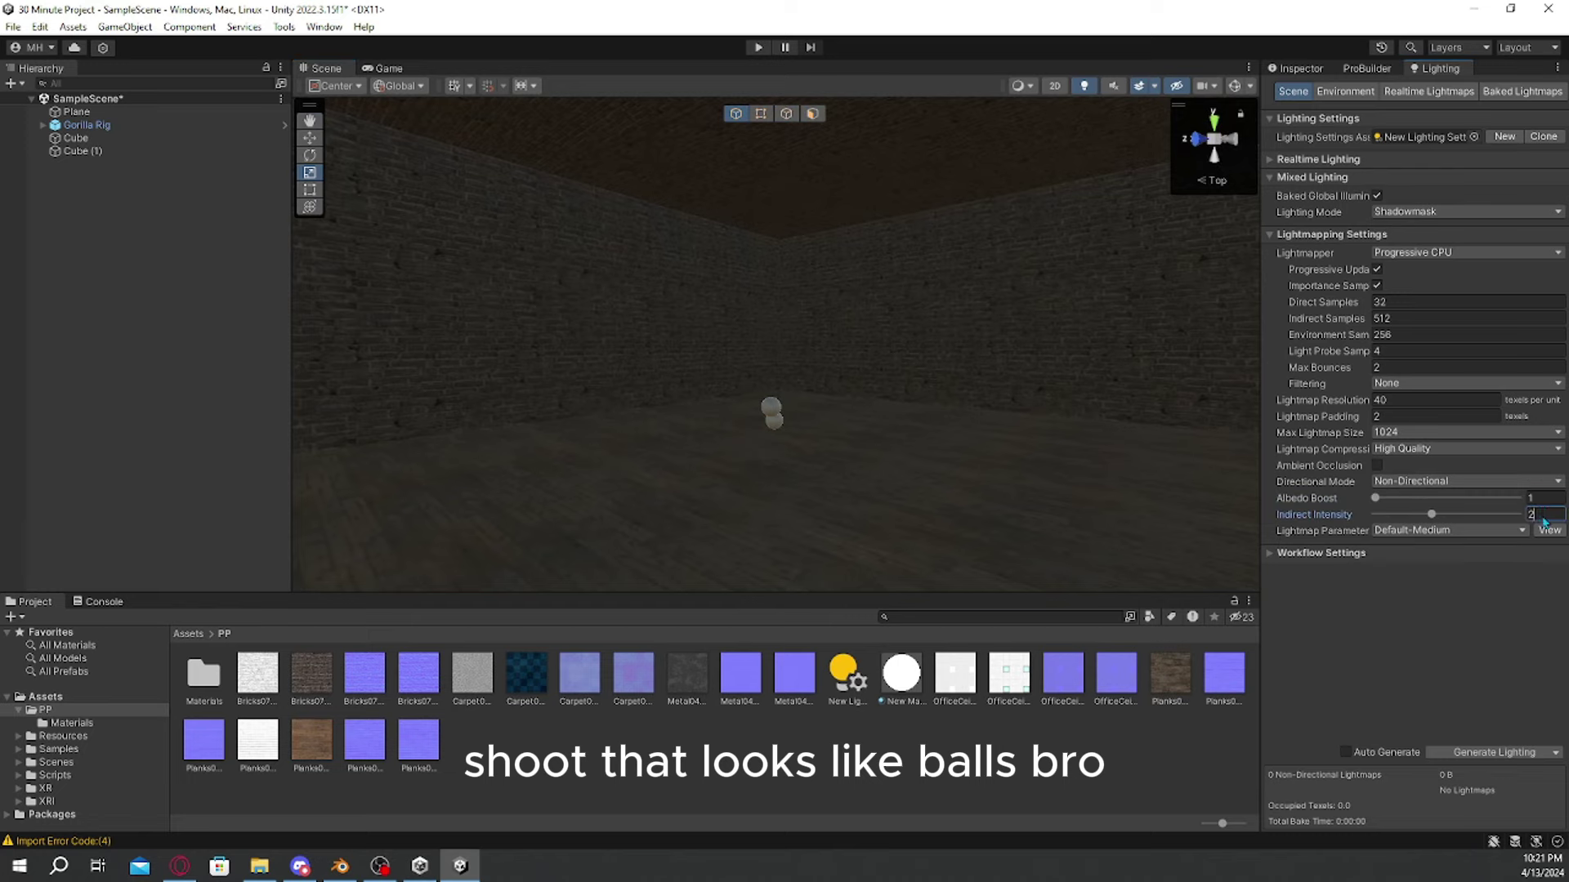
pyautogui.click(798, 756)
pyautogui.moveTo(952, 495); pyautogui.dragTo(1030, 477, button='right')
pyautogui.press('s')
pyautogui.press('w')
pyautogui.press('s')
pyautogui.press('w')
pyautogui.press('s')
# Step: Mark the room plane and both ceiling cubes as static
pyautogui.click(839, 396)
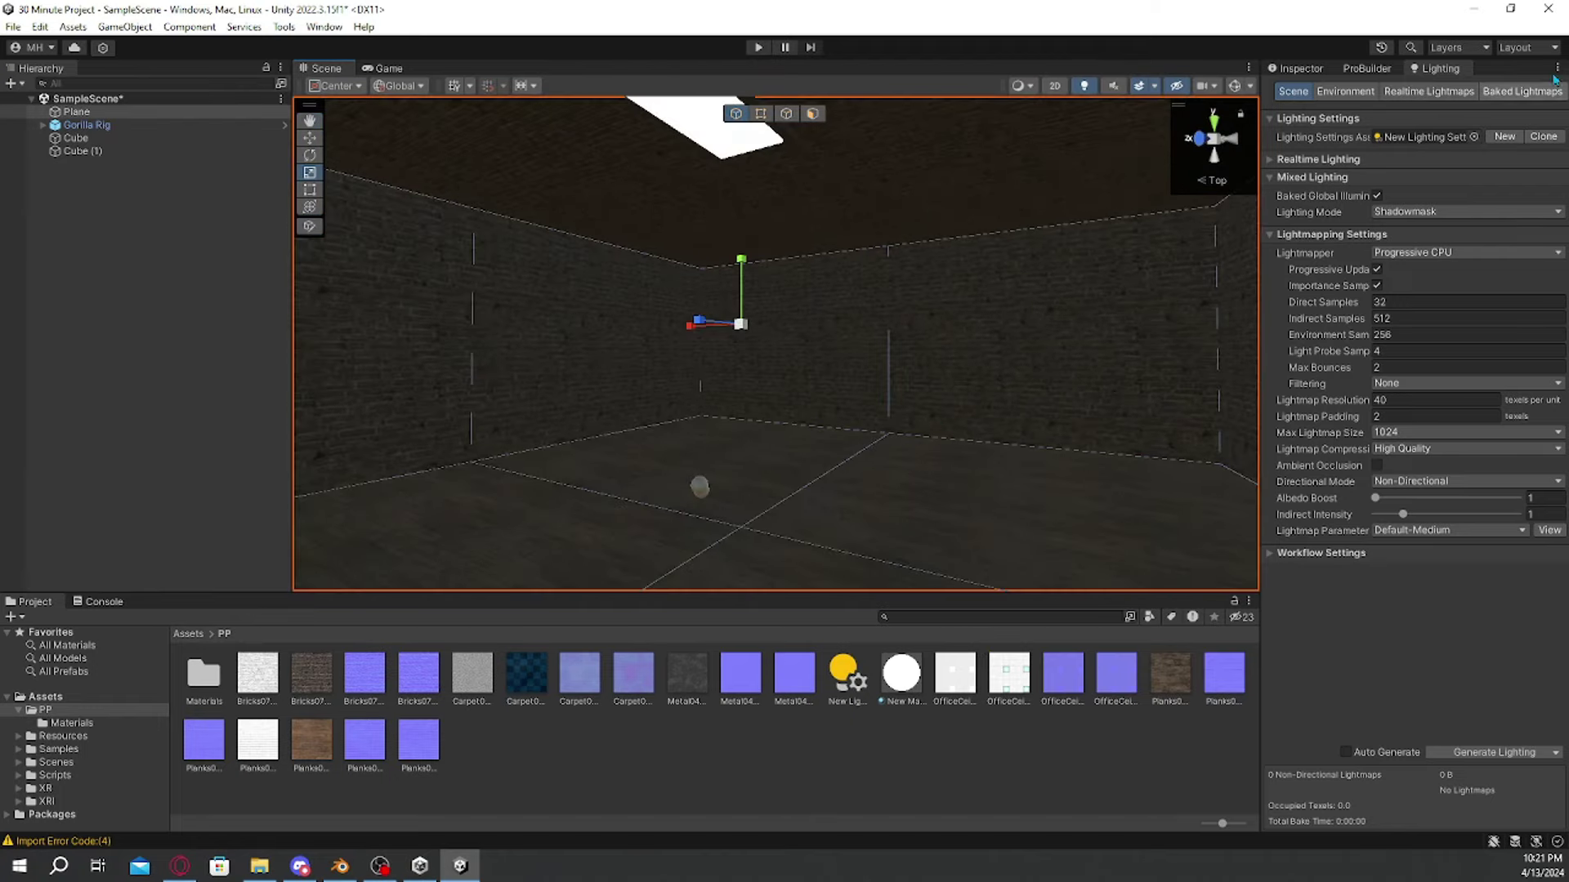
pyautogui.click(1332, 70)
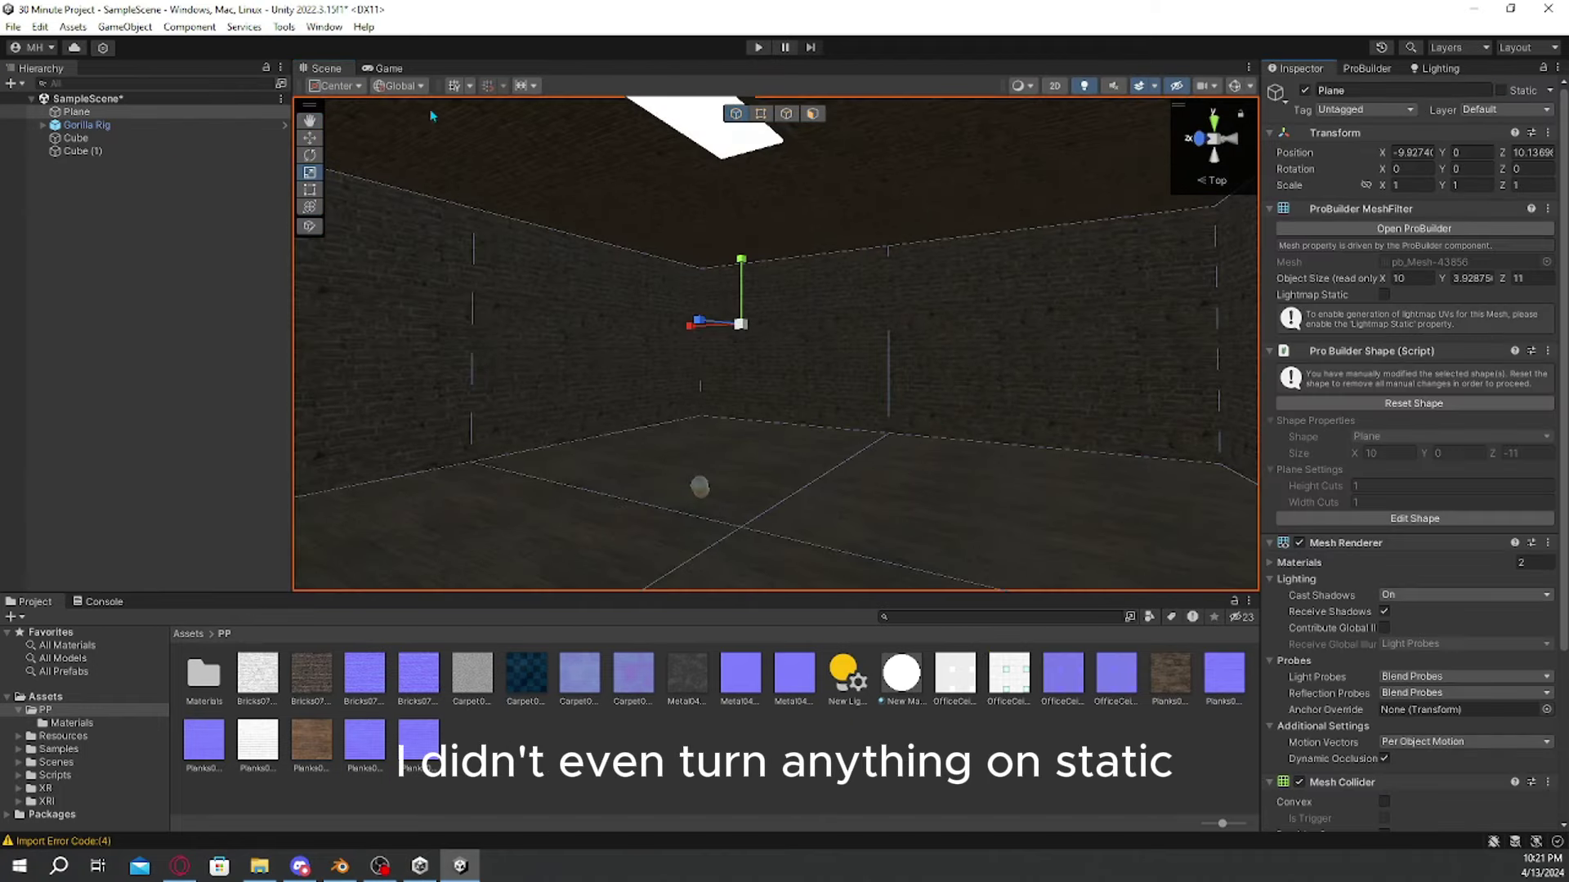
pyautogui.keyDown('ctrl'); pyautogui.click(142, 138); pyautogui.keyUp('ctrl')
pyautogui.keyDown('ctrl'); pyautogui.click(143, 151); pyautogui.keyUp('ctrl')
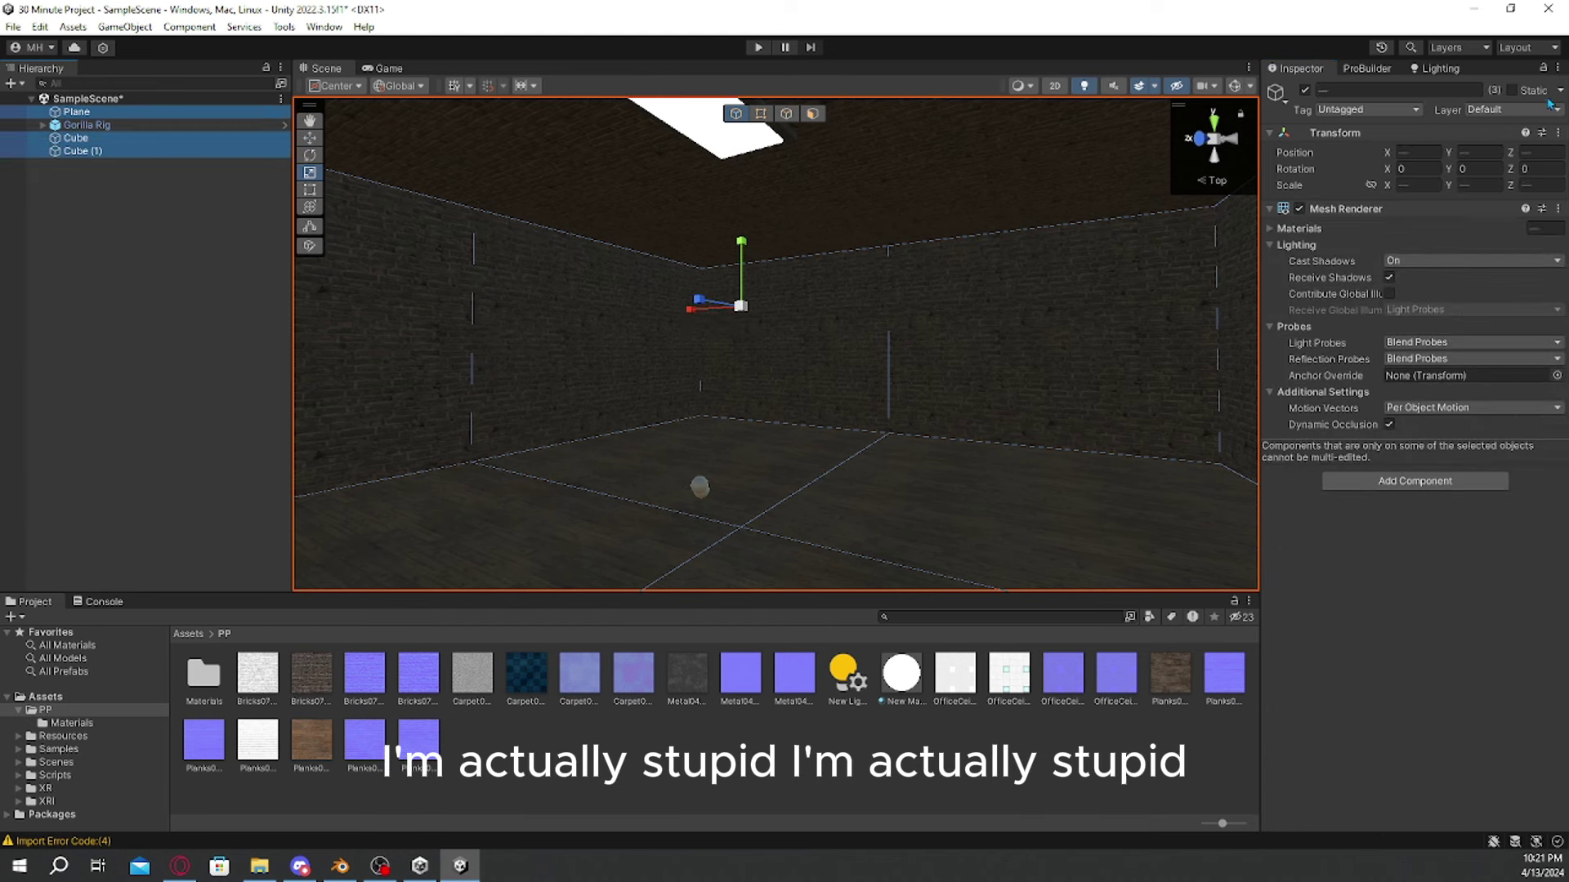
# Step: Generate the scene's lighting again for the static objects
pyautogui.click(1440, 69)
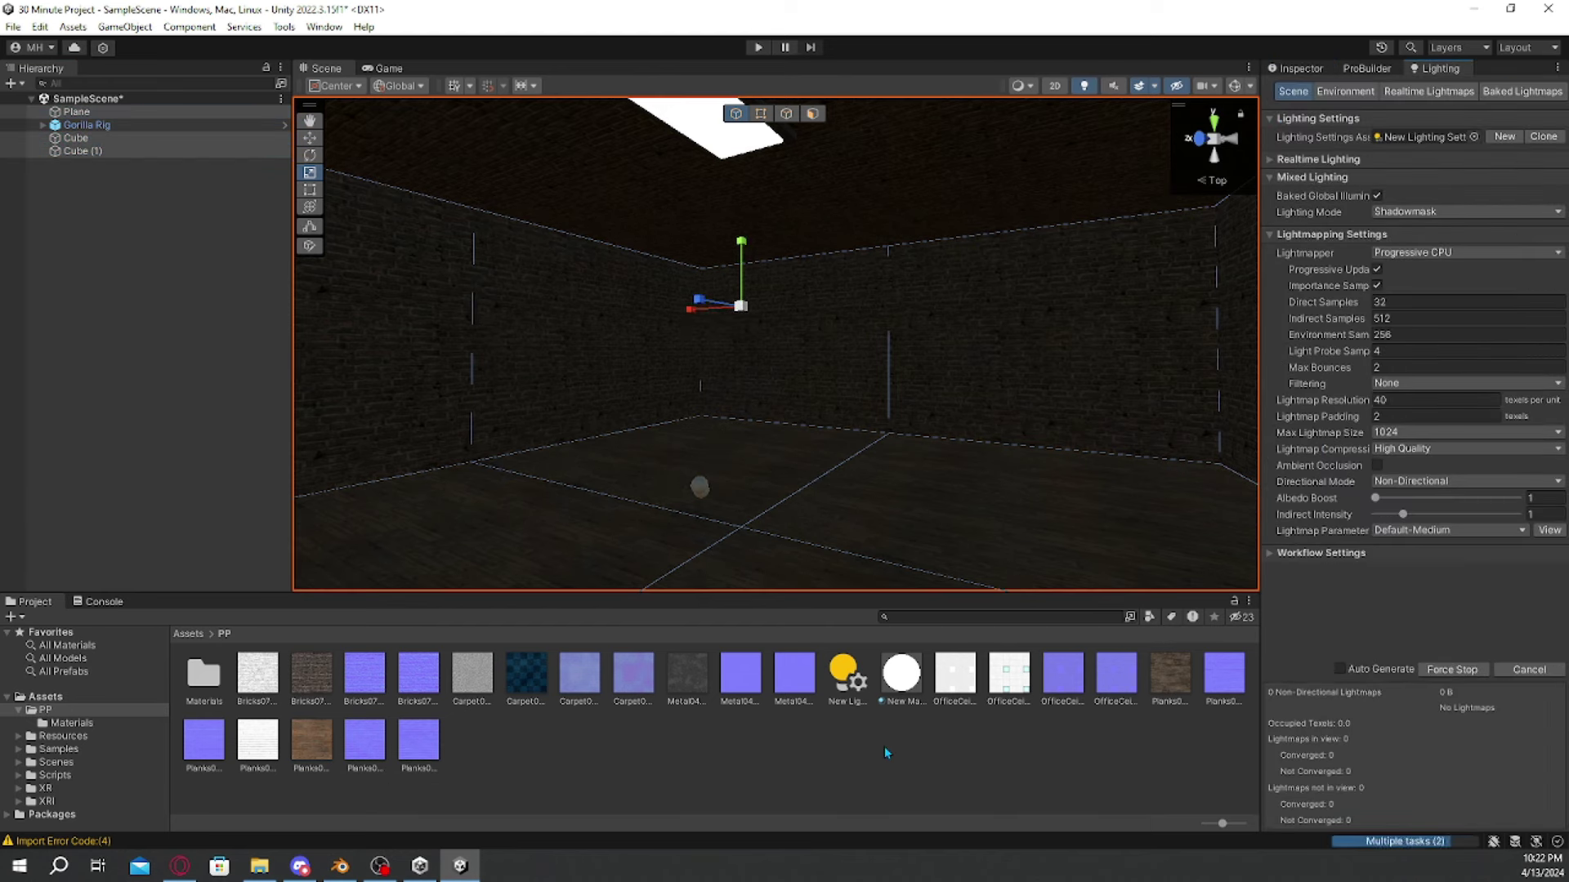
pyautogui.click(887, 747)
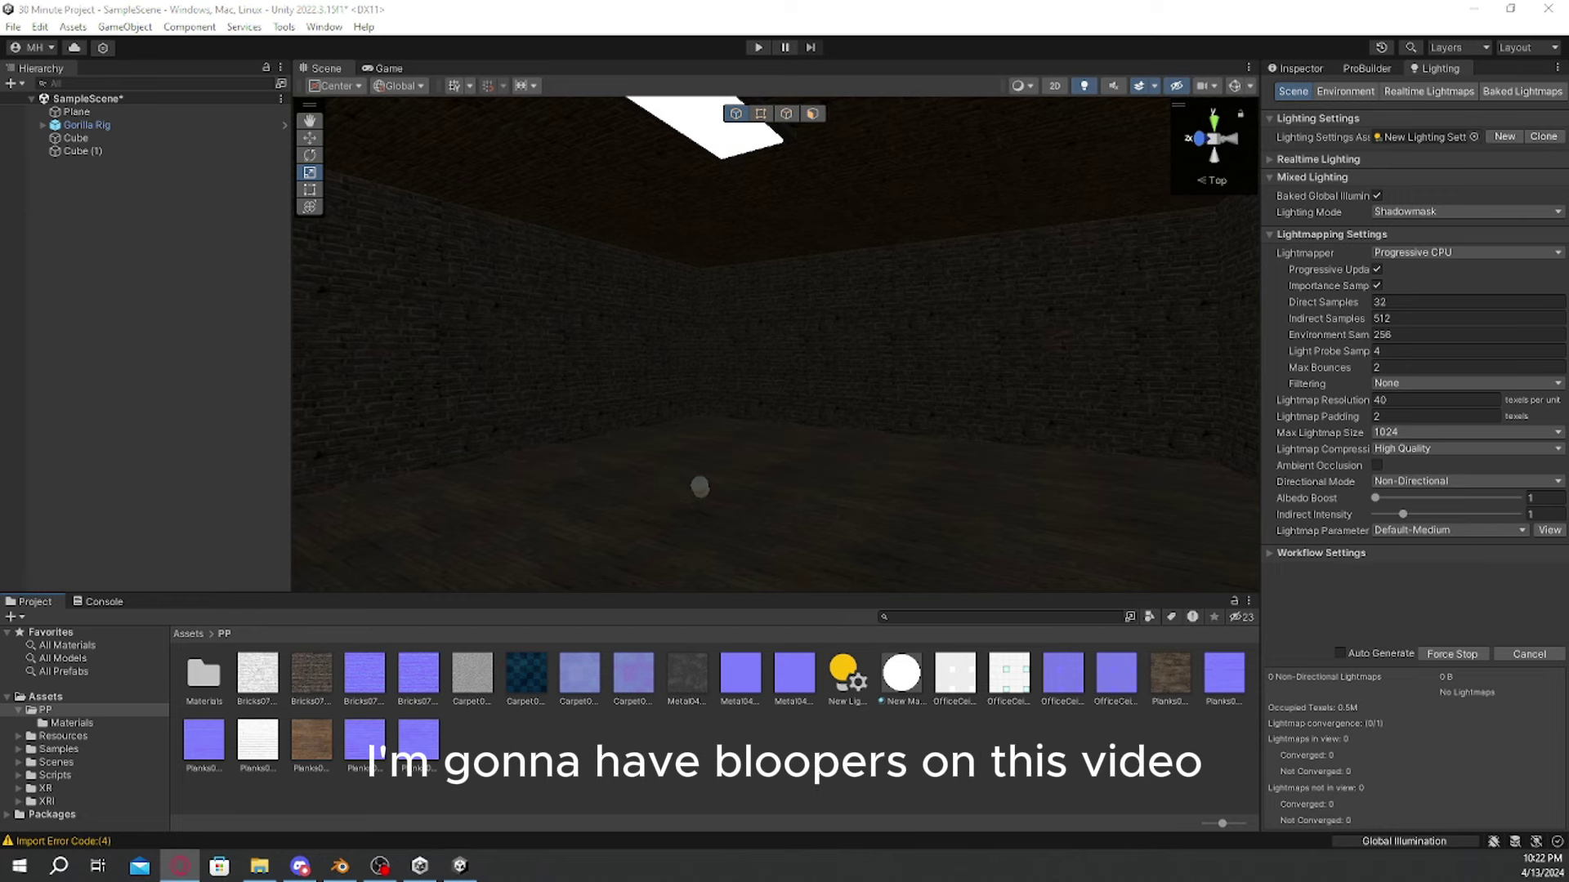
pyautogui.hotkey('alt', 'Tab')
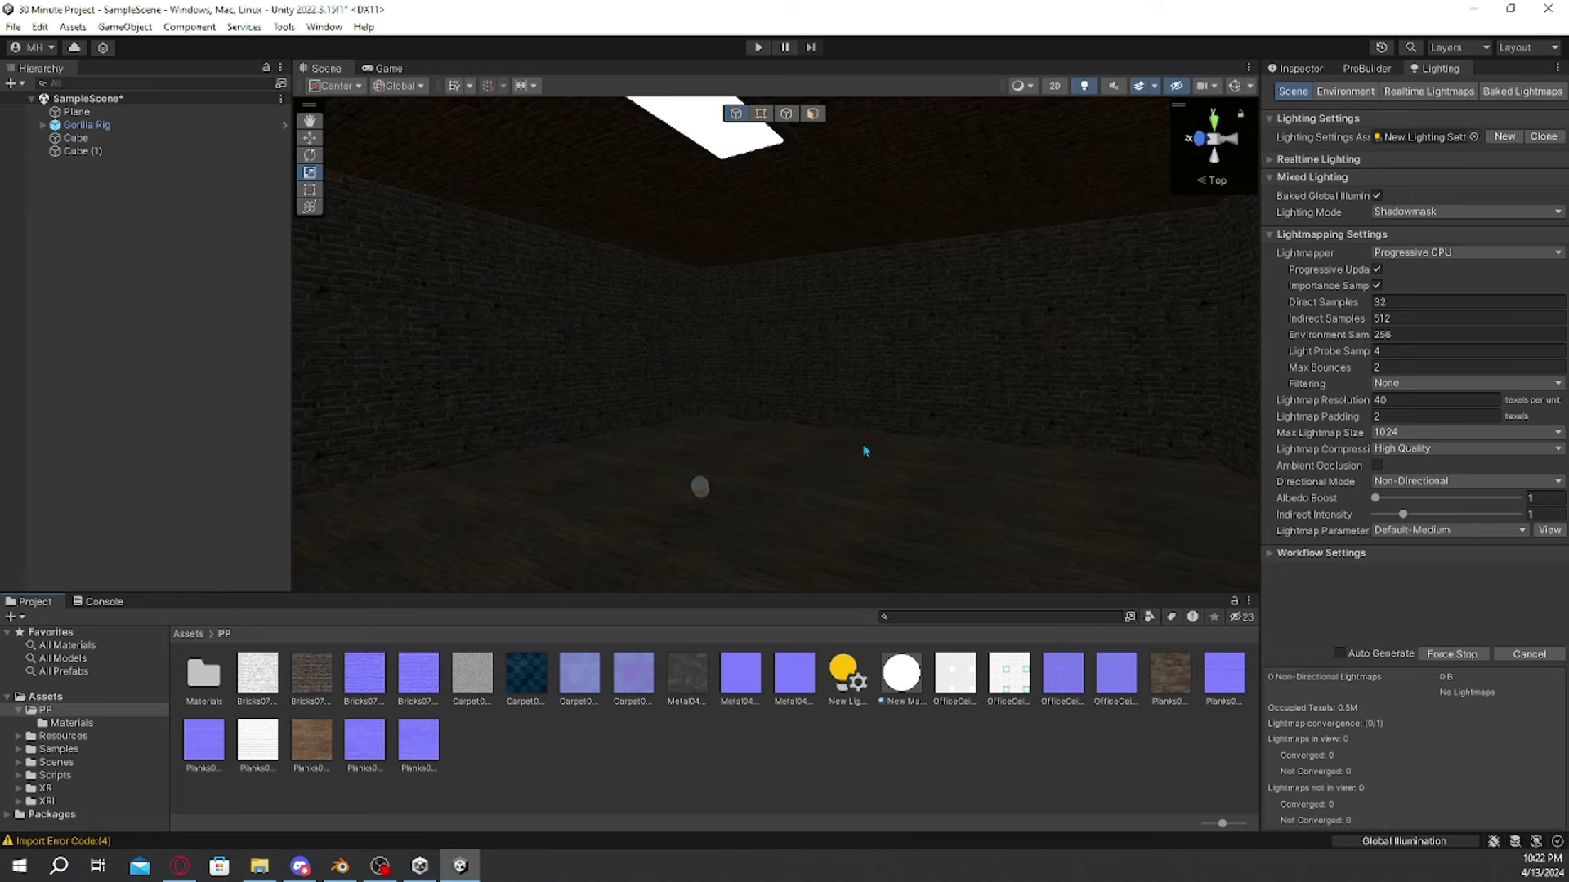
# Step: Apply the white New Material to the Gorilla Rig's hand spheres
pyautogui.moveTo(865, 452); pyautogui.dragTo(1014, 565, button='right')
pyautogui.moveTo(903, 693); pyautogui.dragTo(745, 465)
# Step: Add a point light as a child of the white ceiling panel at Y -2.67, with range 12 and intensity 2
pyautogui.moveTo(757, 480); pyautogui.dragTo(430, 354, button='right')
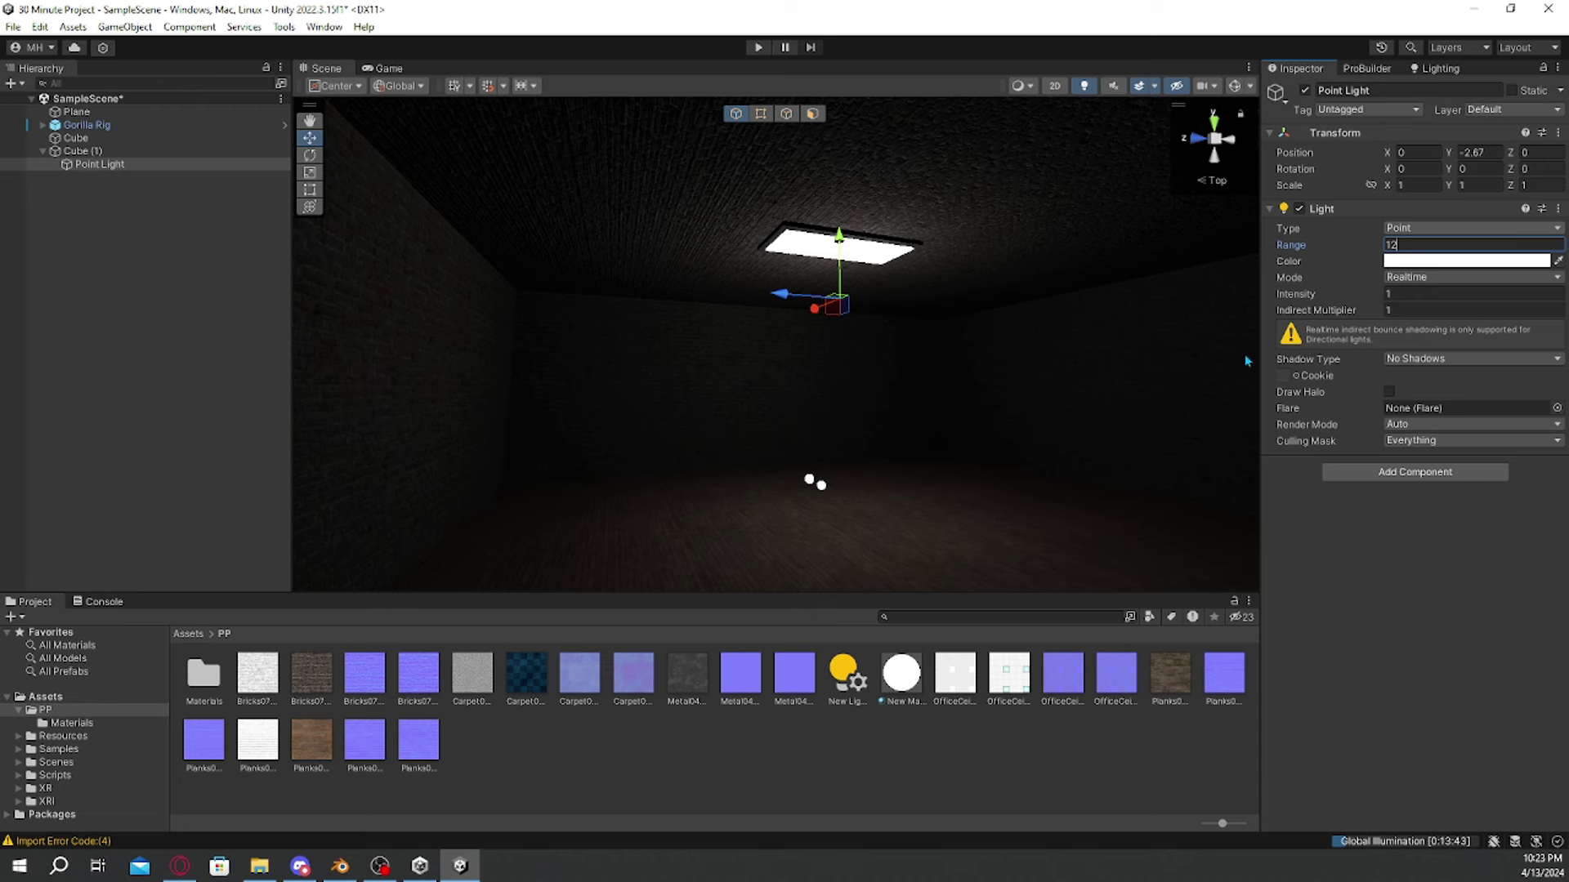
pyautogui.click(1413, 295)
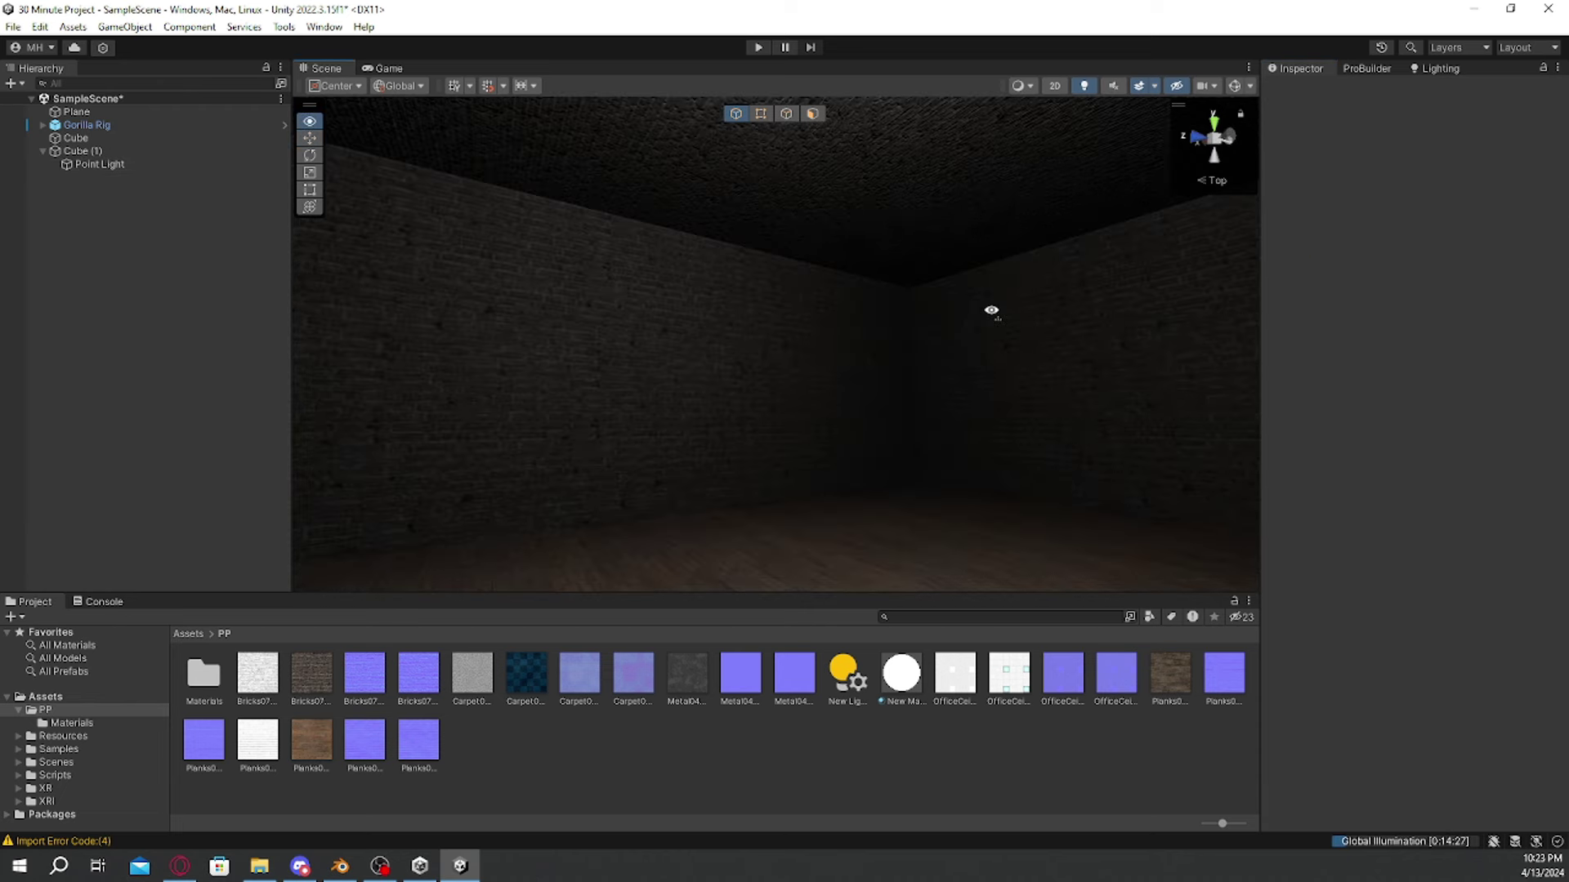
pyautogui.moveTo(991, 310); pyautogui.dragTo(686, 353, button='right')
# Step: Set the point light's intensity to 1, its range to 10 and its shadow type to Soft Shadows
pyautogui.click(102, 165)
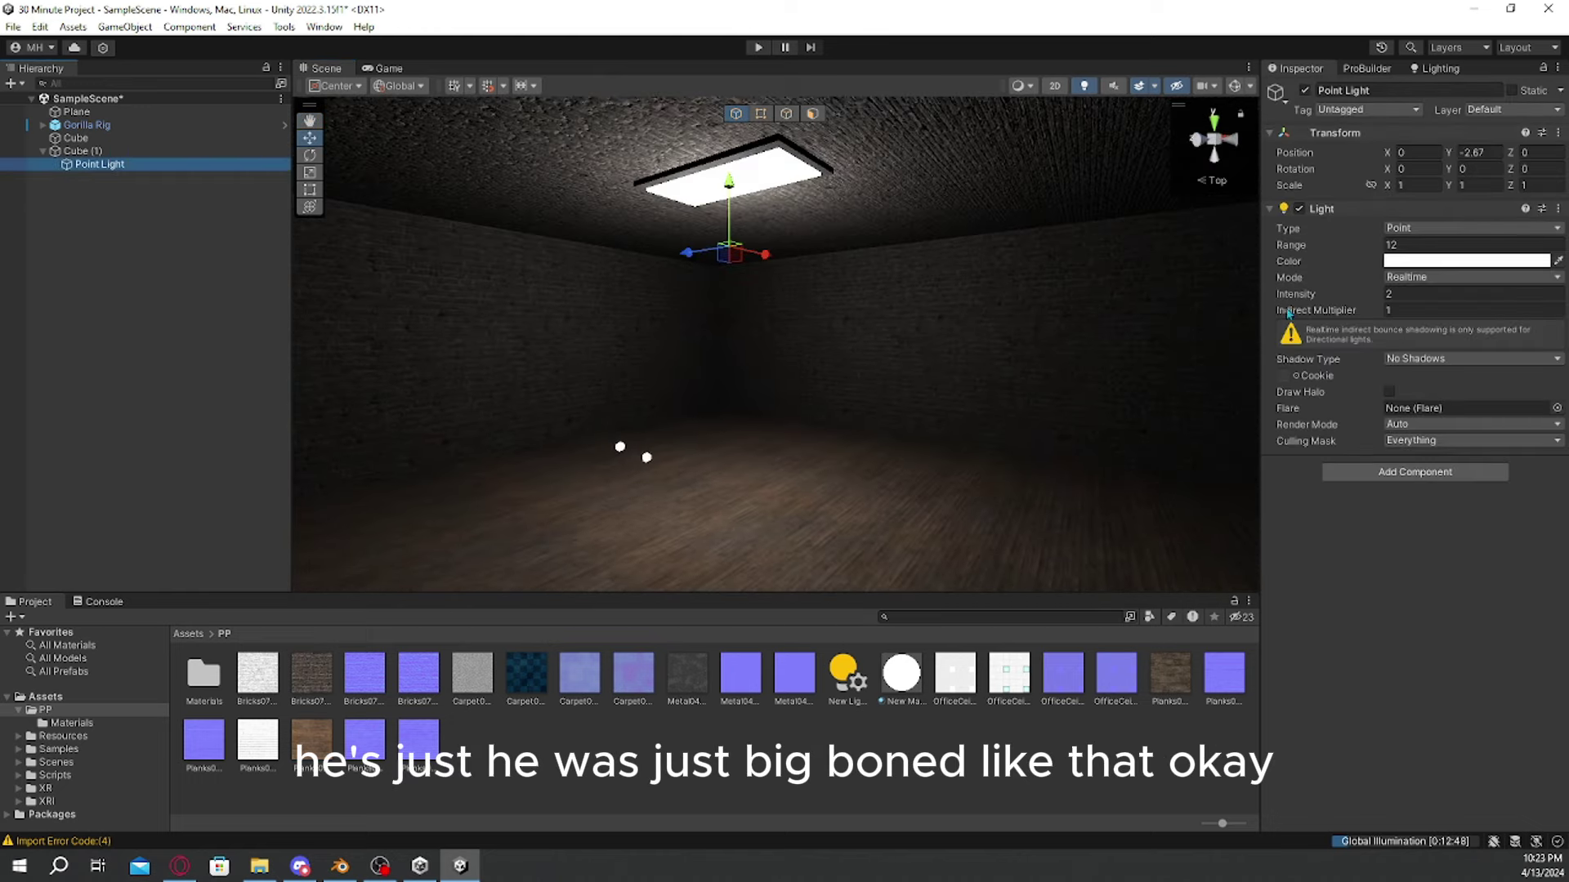
pyautogui.click(1420, 294)
pyautogui.write('1')
pyautogui.click(1425, 245)
pyautogui.write('1')
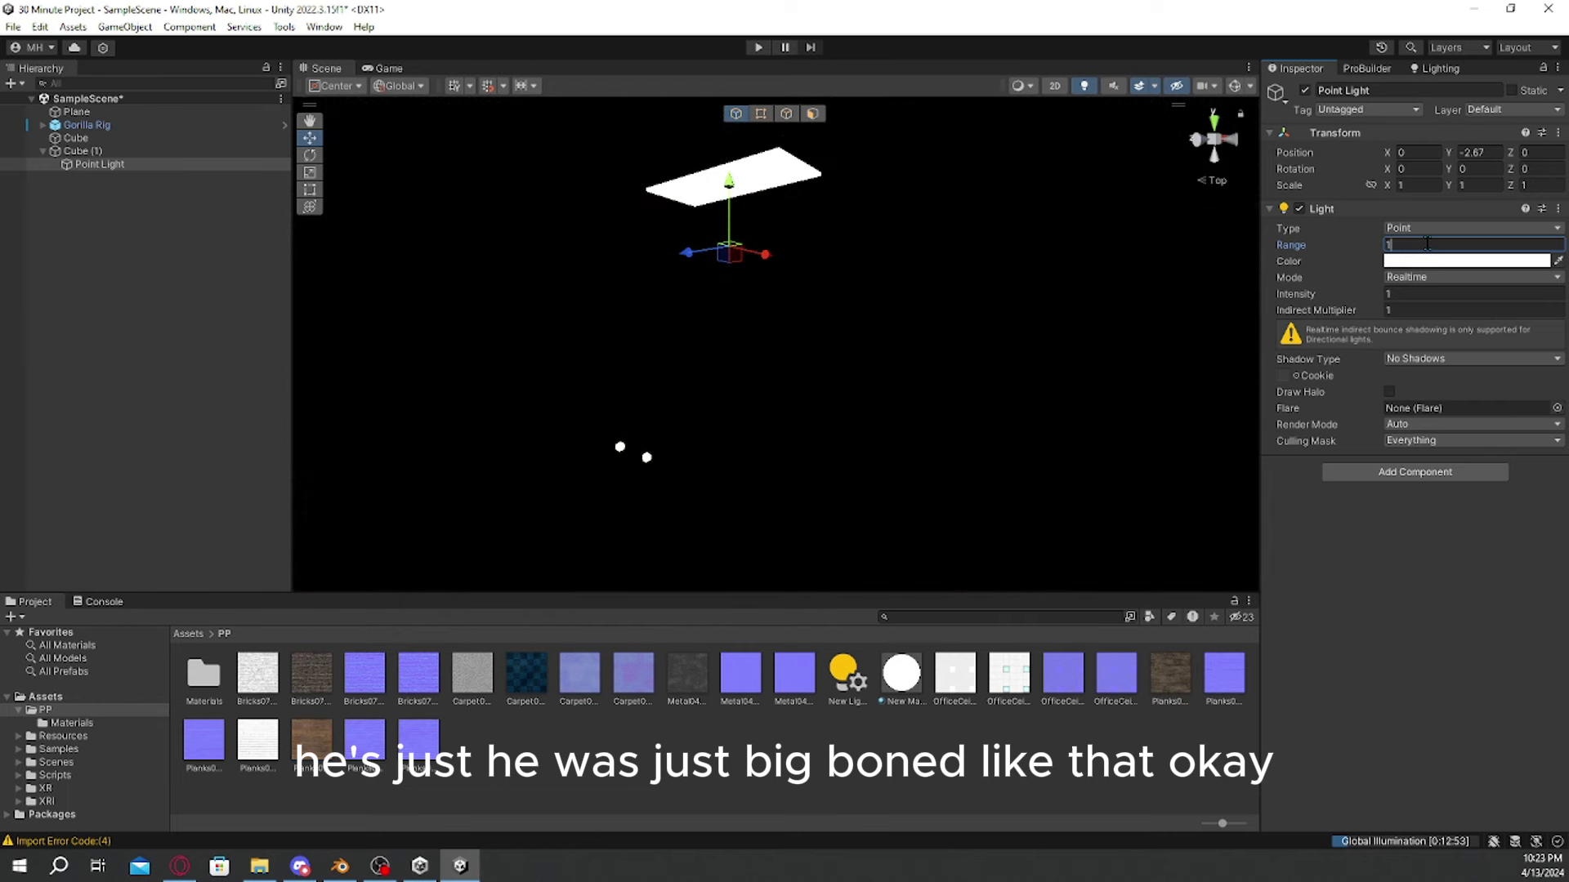
pyautogui.write('0')
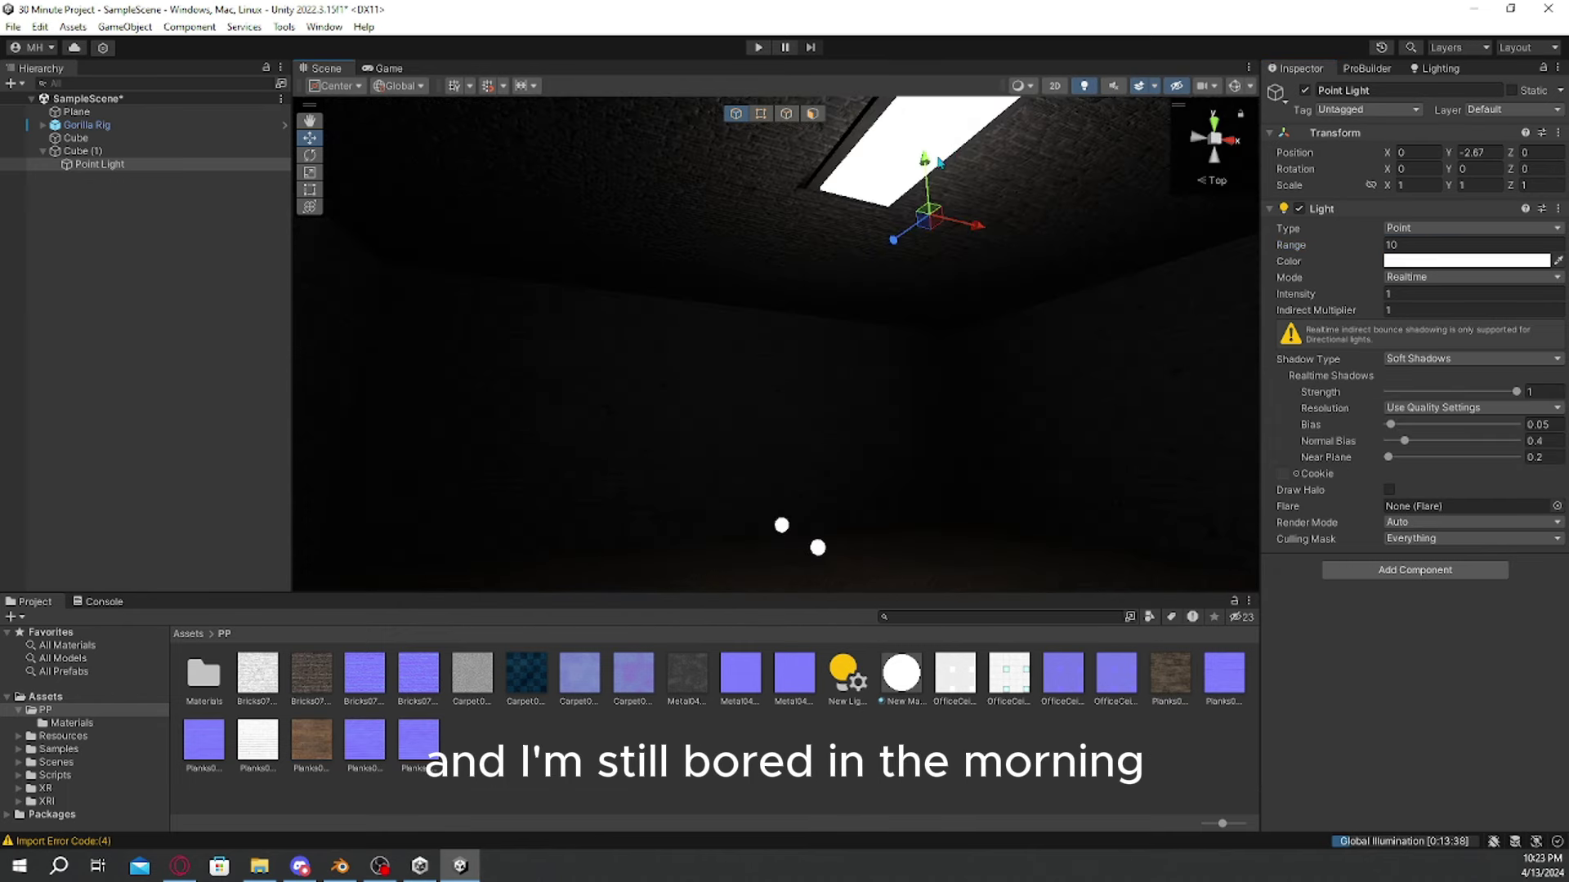
# Step: From a top view of the room, parent the metal fixture cube to the white panel Cube (1), beside its point light
pyautogui.click(1218, 125)
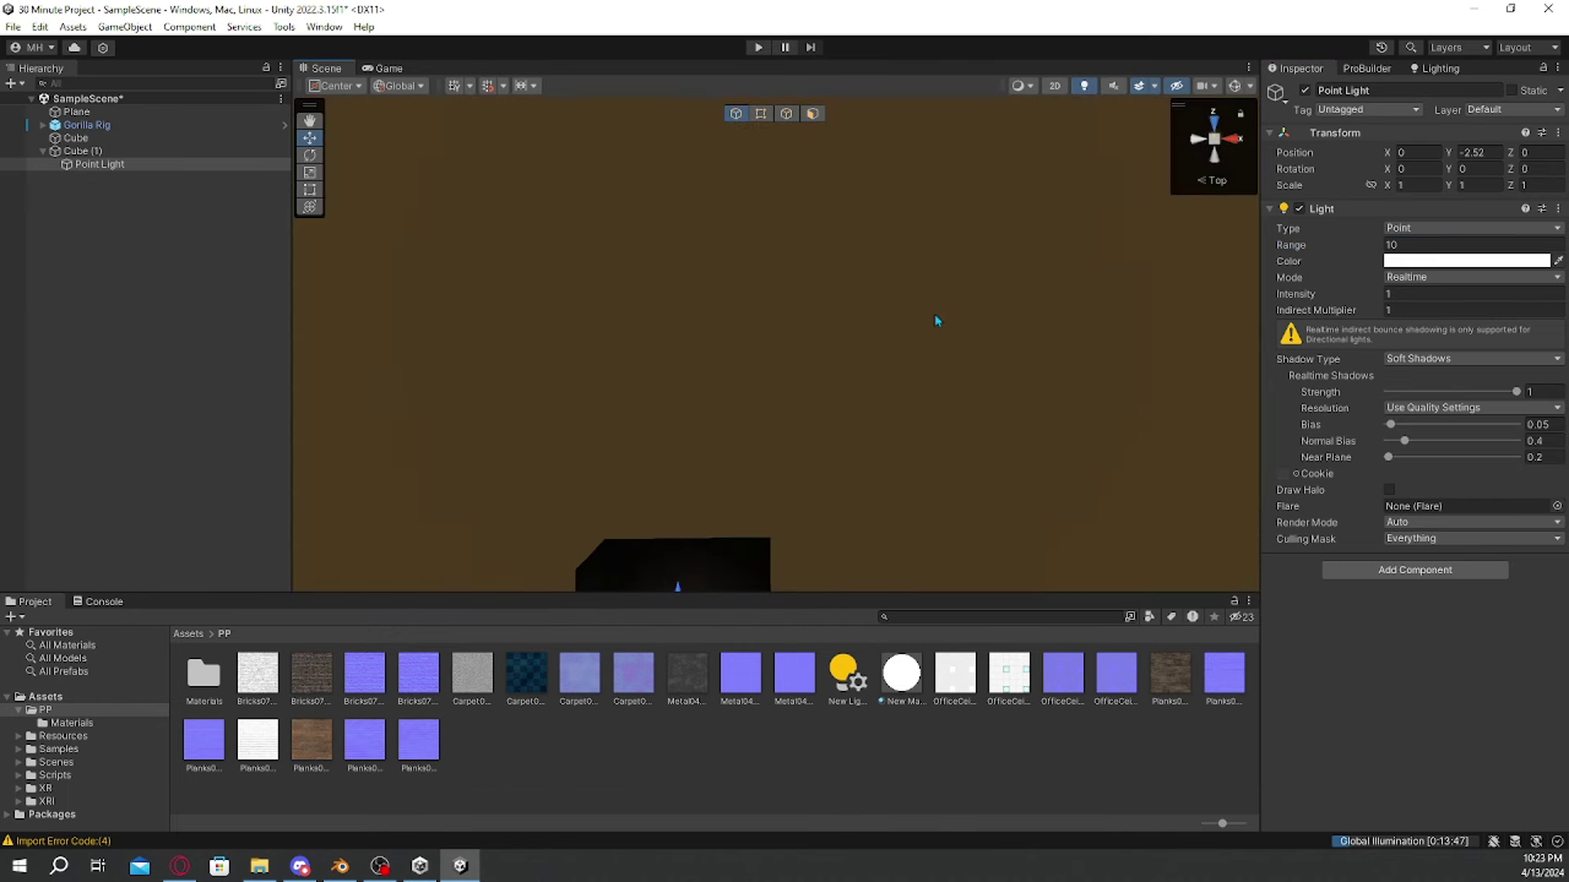
pyautogui.moveTo(702, 556); pyautogui.dragTo(735, 402, button='middle')
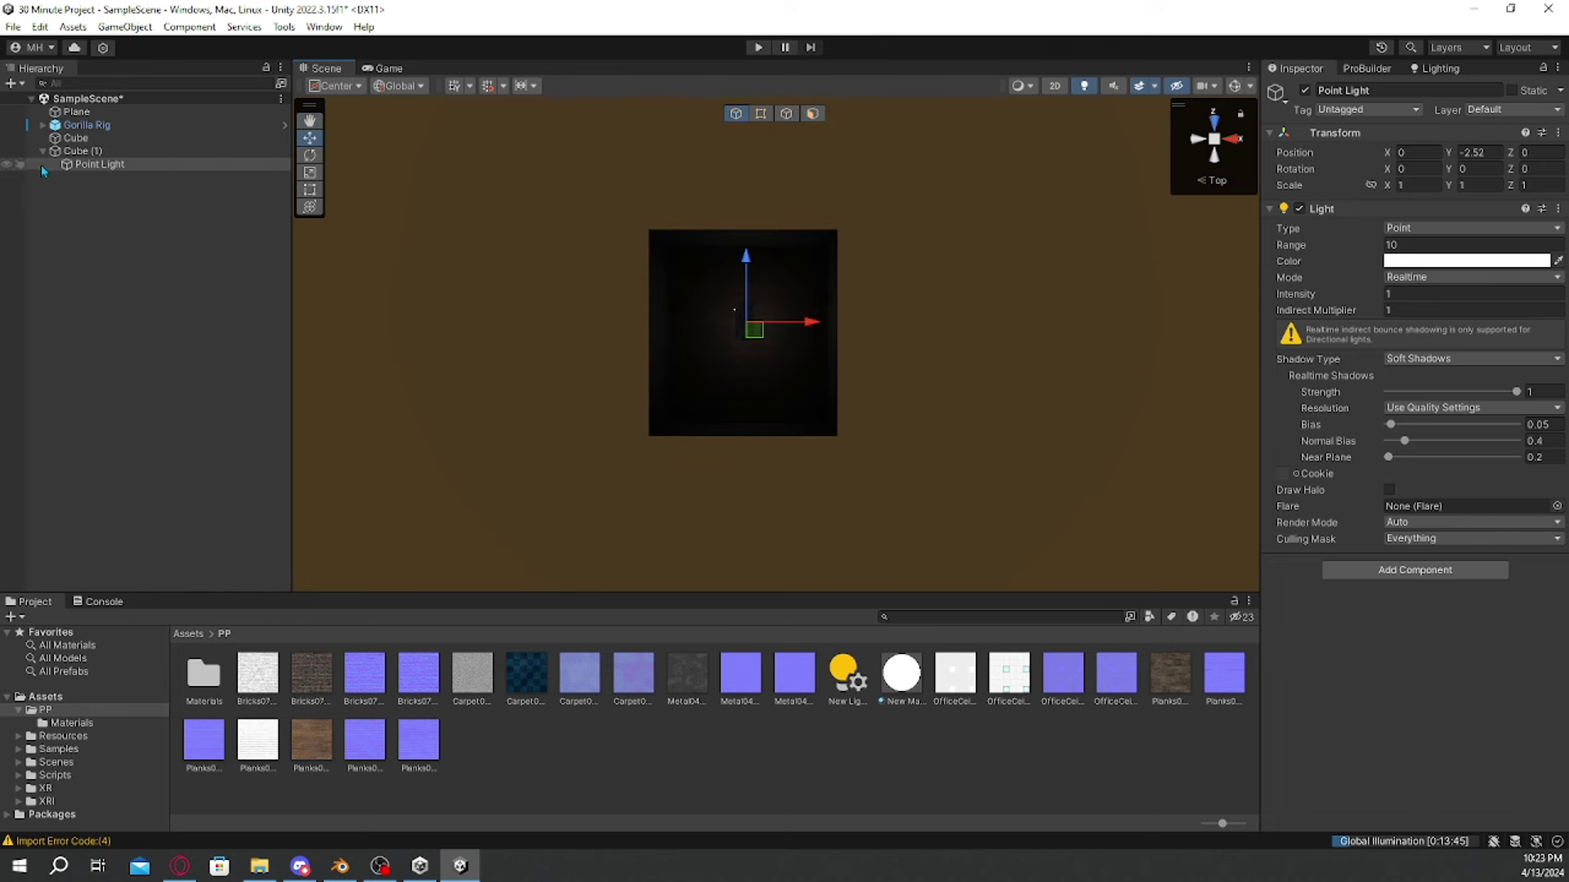
pyautogui.moveTo(43, 171)
pyautogui.mouseDown()
pyautogui.moveTo(55, 141)
pyautogui.moveTo(67, 152)
pyautogui.mouseUp()
pyautogui.click(78, 137)
# Step: Duplicate the complete light fixture across the ceiling to form a three-by-three grid
pyautogui.moveTo(763, 294); pyautogui.dragTo(802, 349, button='middle')
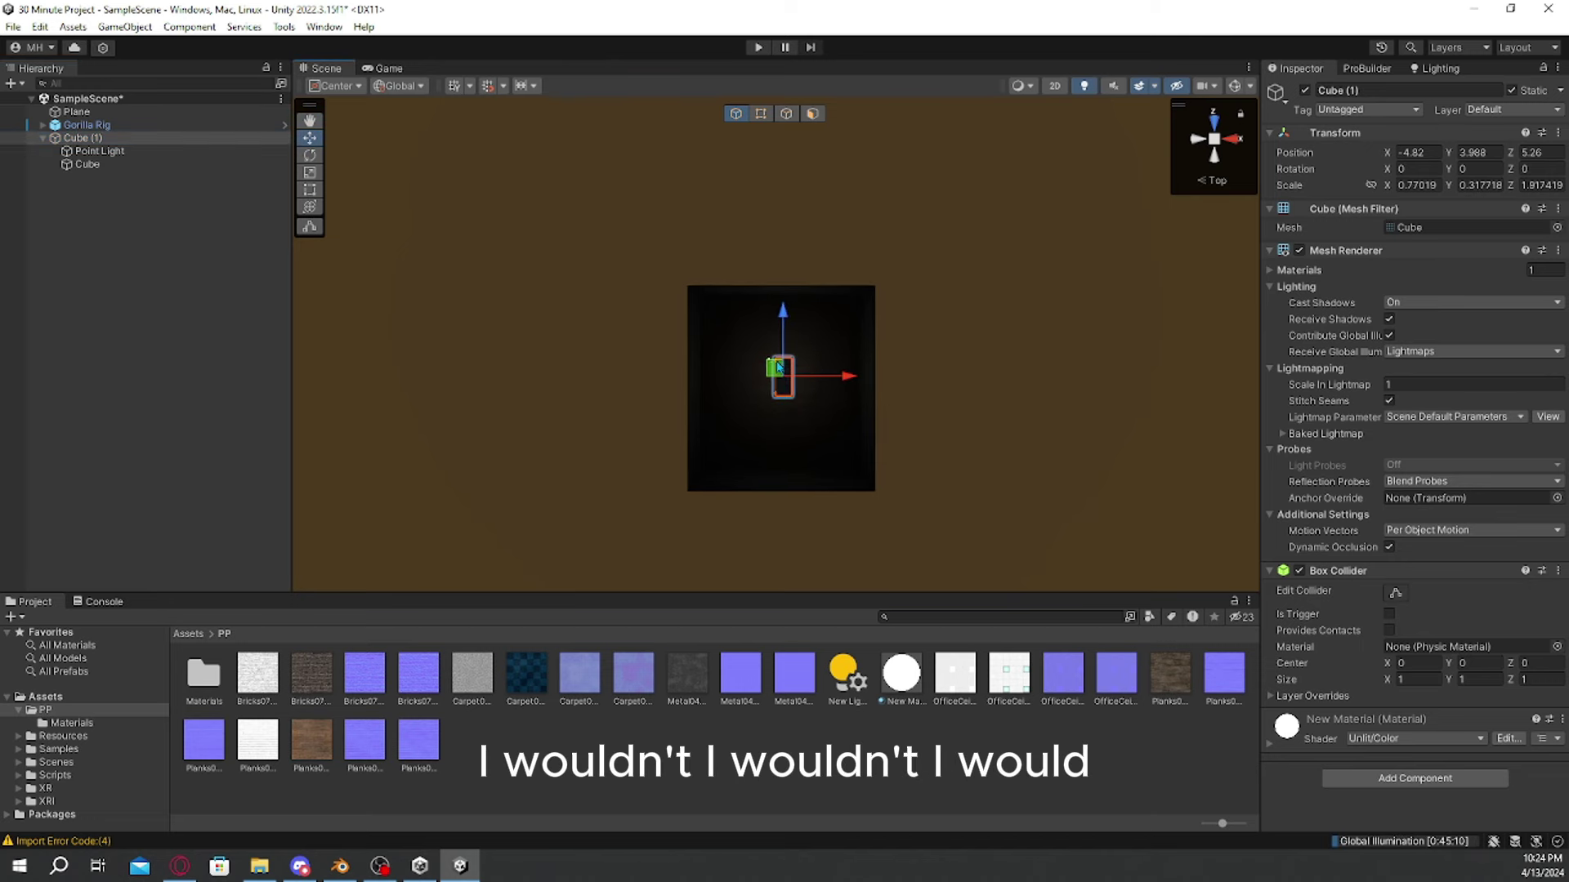
pyautogui.hotkey('ctrl', 'd')
pyautogui.keyDown('ctrl'); pyautogui.moveTo(846, 376); pyautogui.dragTo(892, 377); pyautogui.keyUp('ctrl')
pyautogui.hotkey('ctrl', 'd')
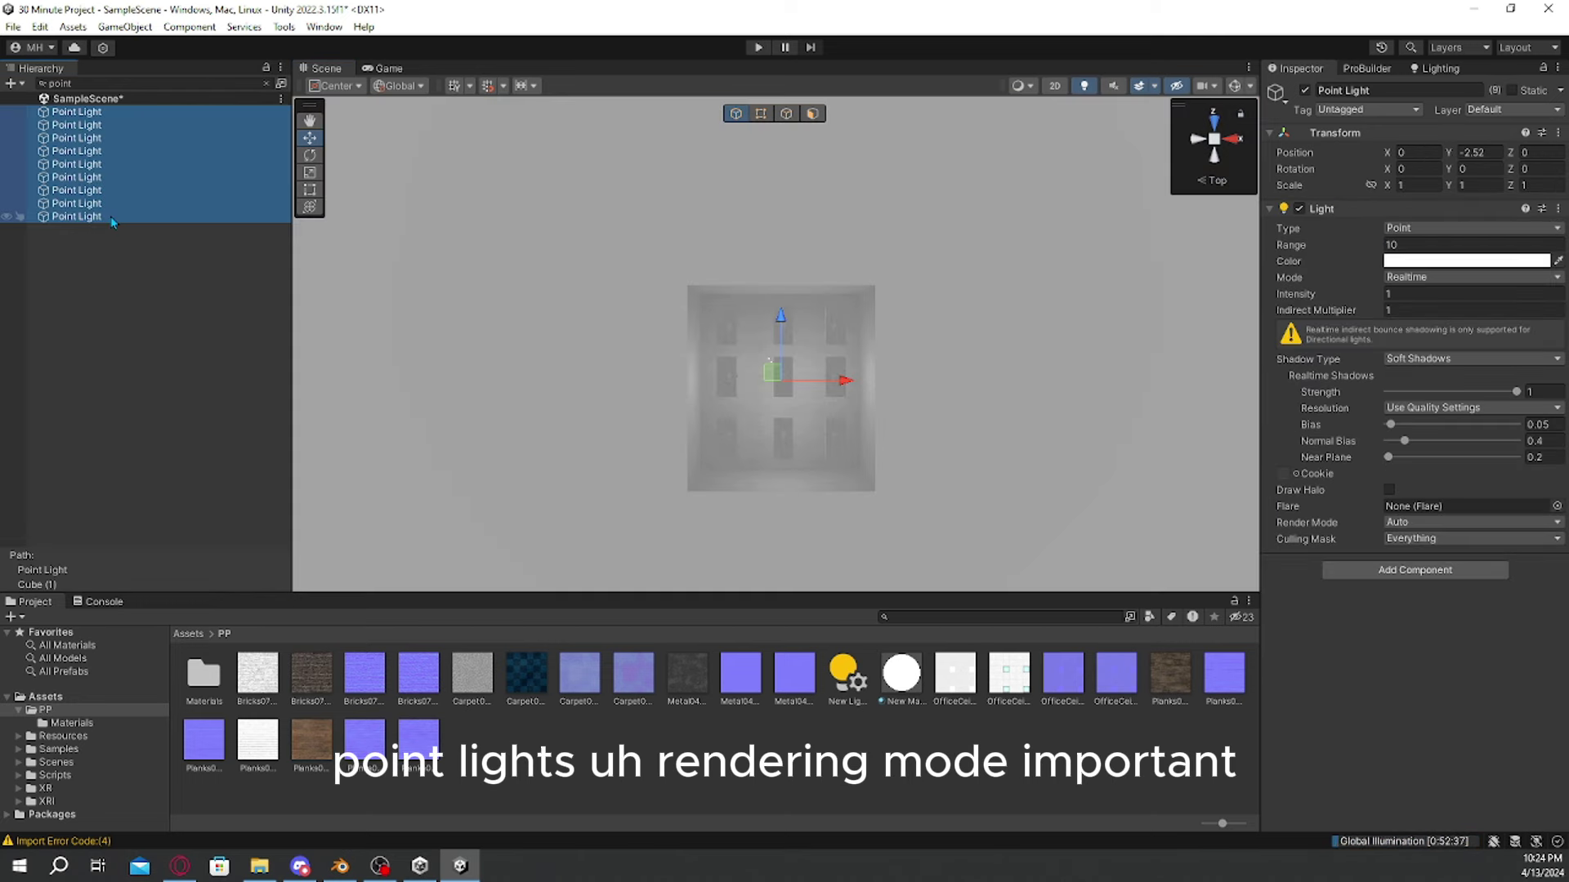
# Step: Set the Render Mode of all the ceiling point lights to Important
pyautogui.click(1427, 524)
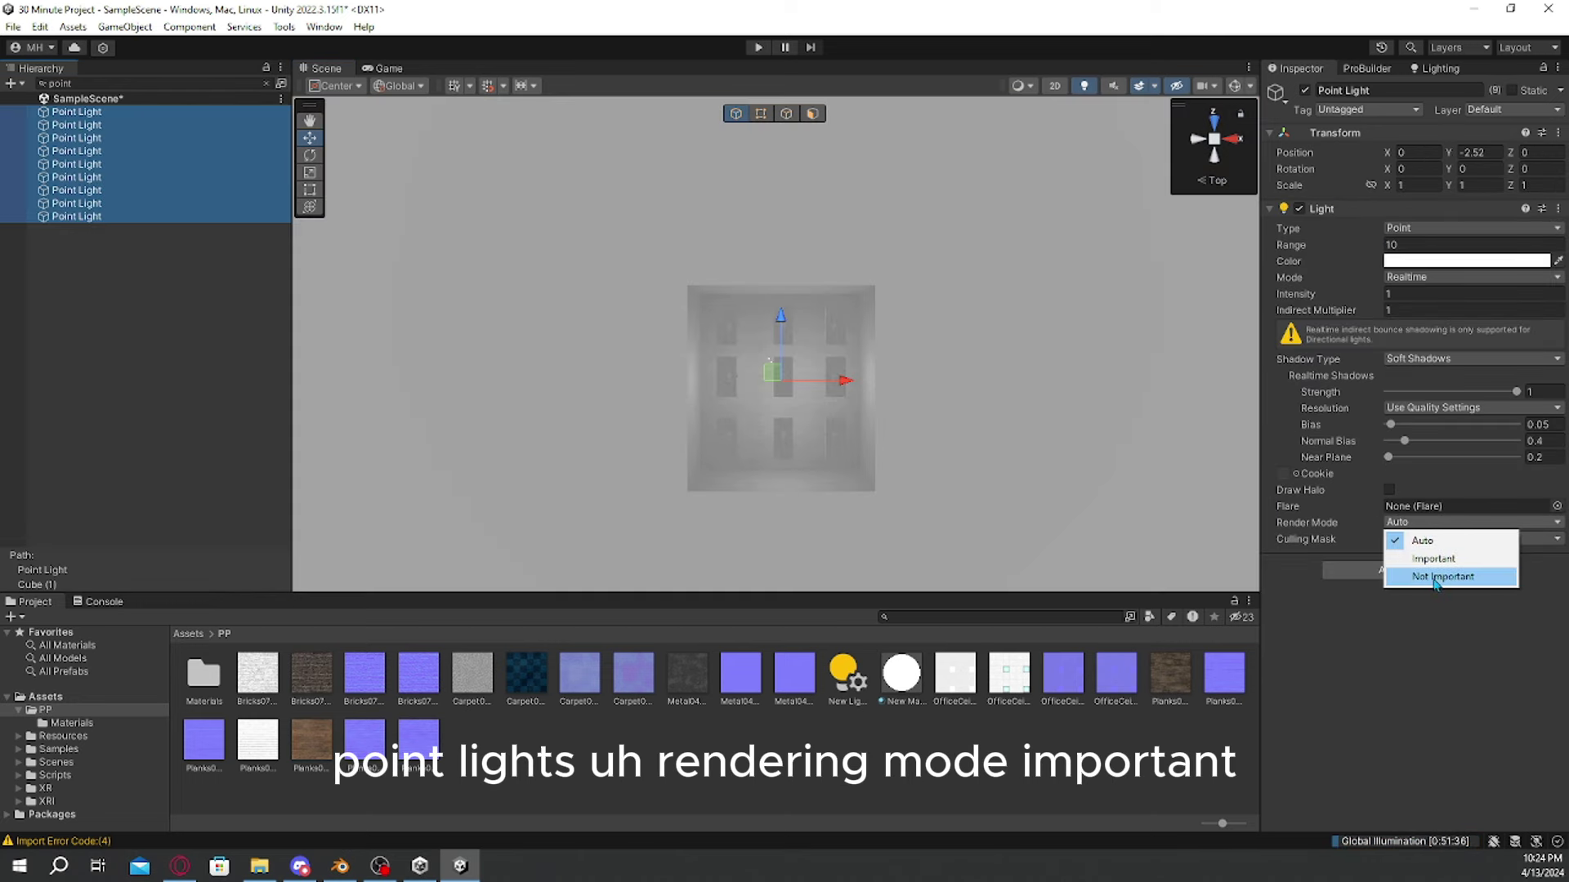
pyautogui.click(1438, 562)
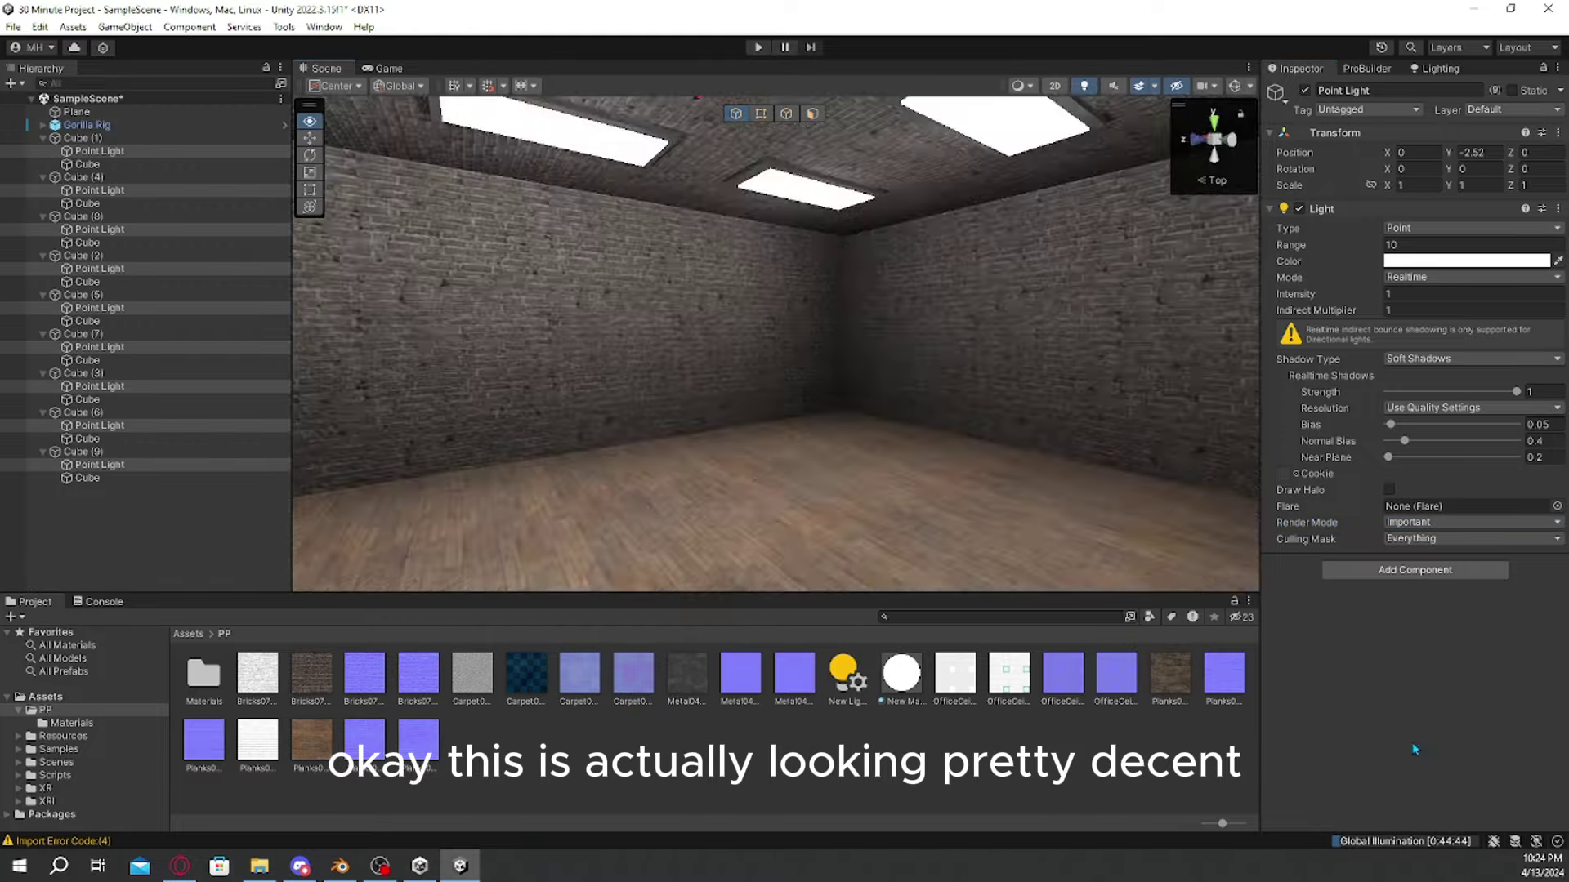
# Step: Collapse the expanded light fixture cubes in the scene hierarchy so their child objects are hidden
pyautogui.moveTo(789, 857); pyautogui.dragTo(585, 751, button='right')
pyautogui.click(34, 508)
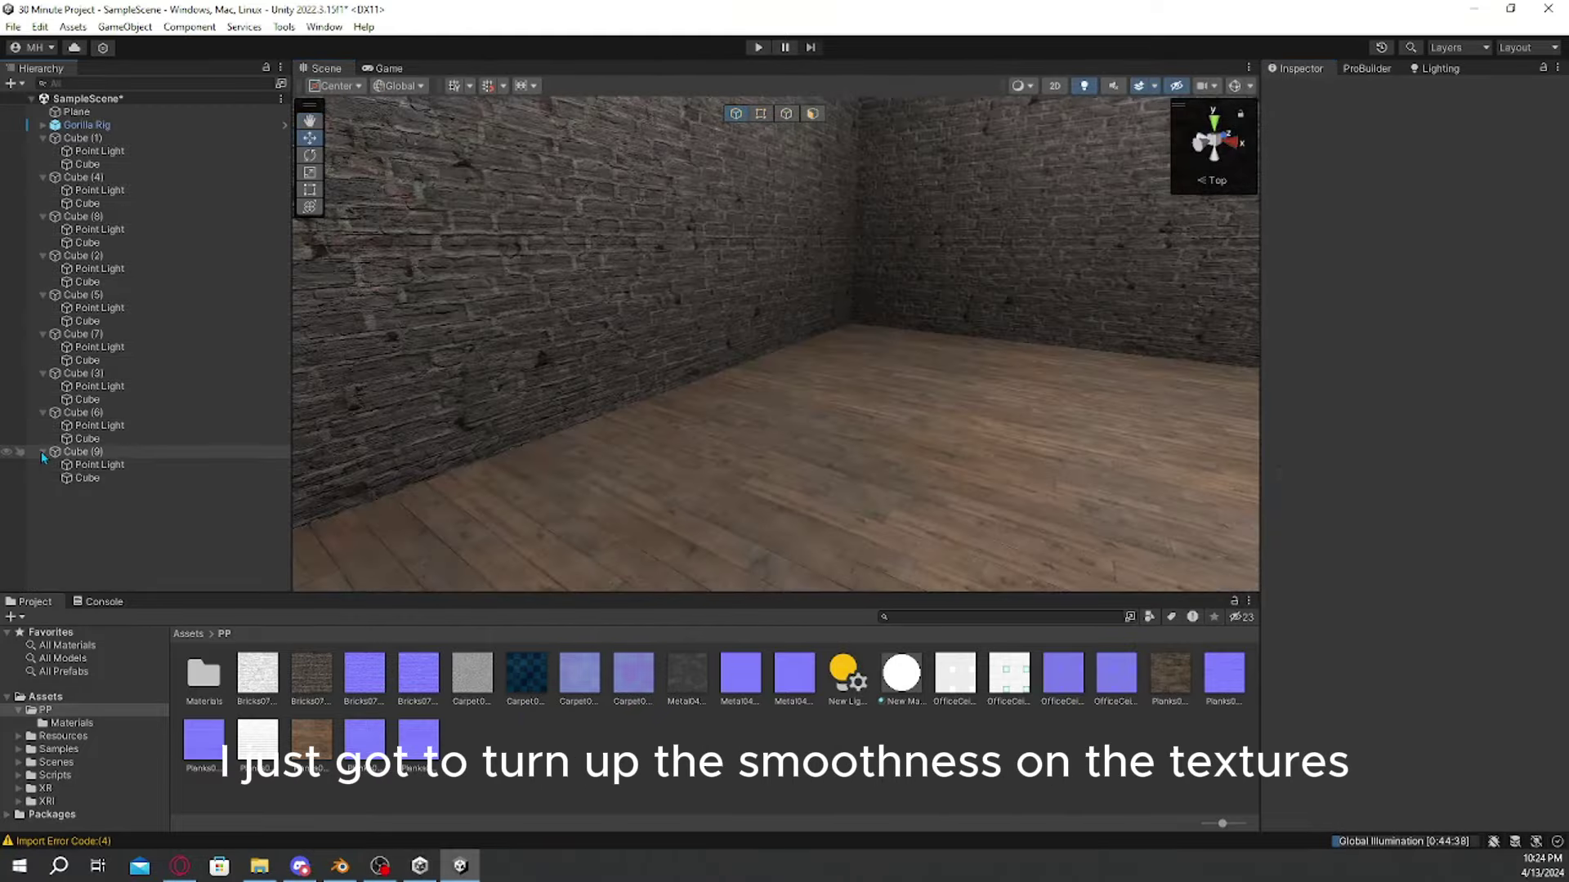
pyautogui.click(42, 451)
pyautogui.click(42, 412)
pyautogui.click(42, 373)
pyautogui.click(42, 335)
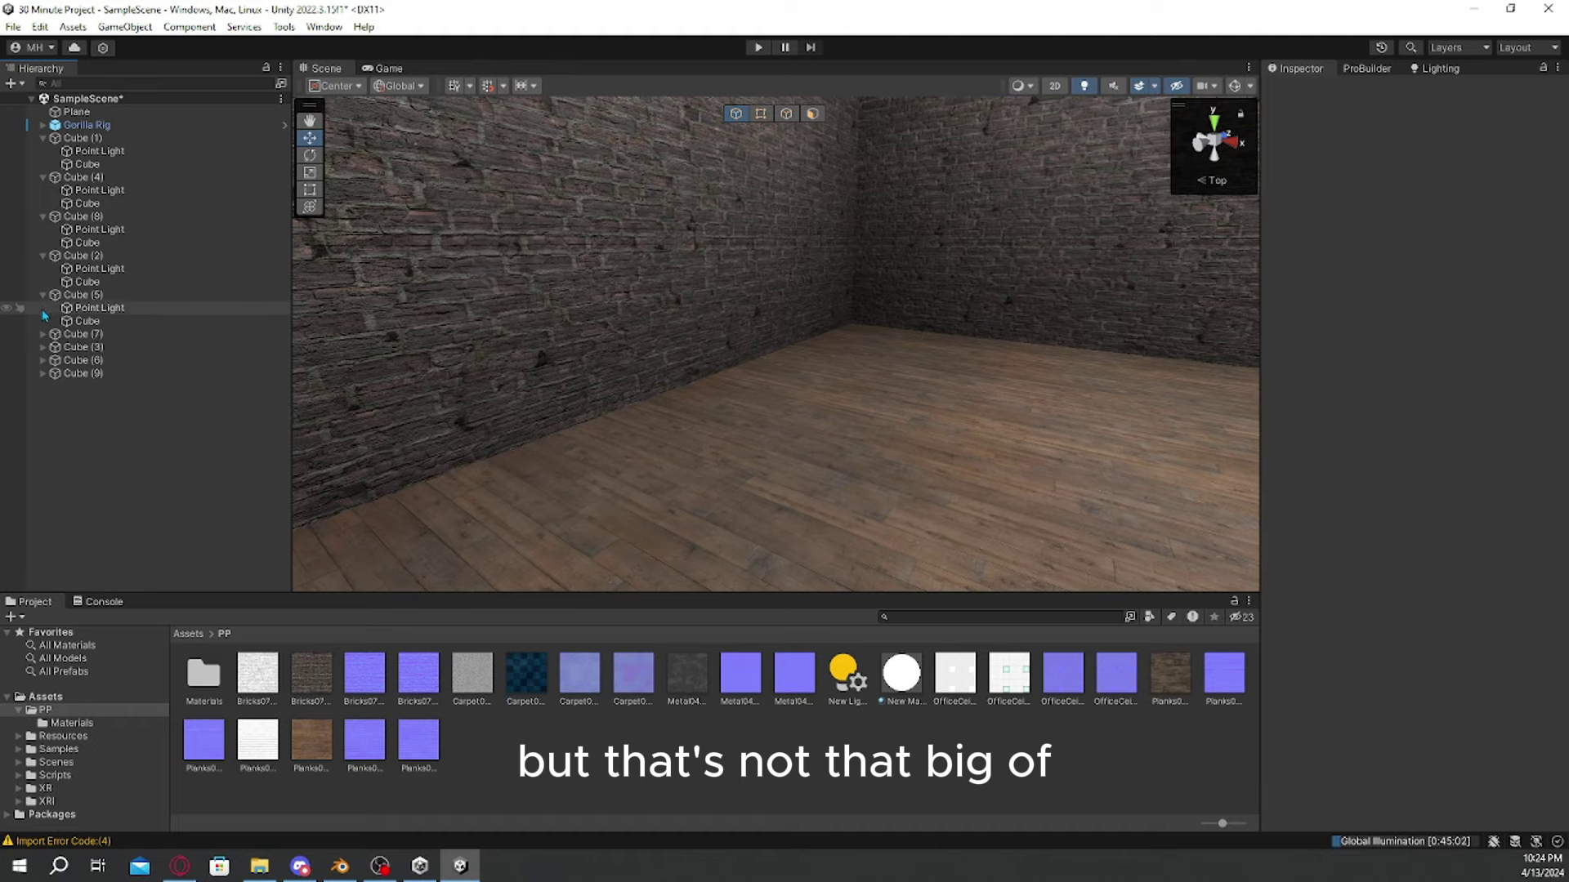
pyautogui.click(43, 296)
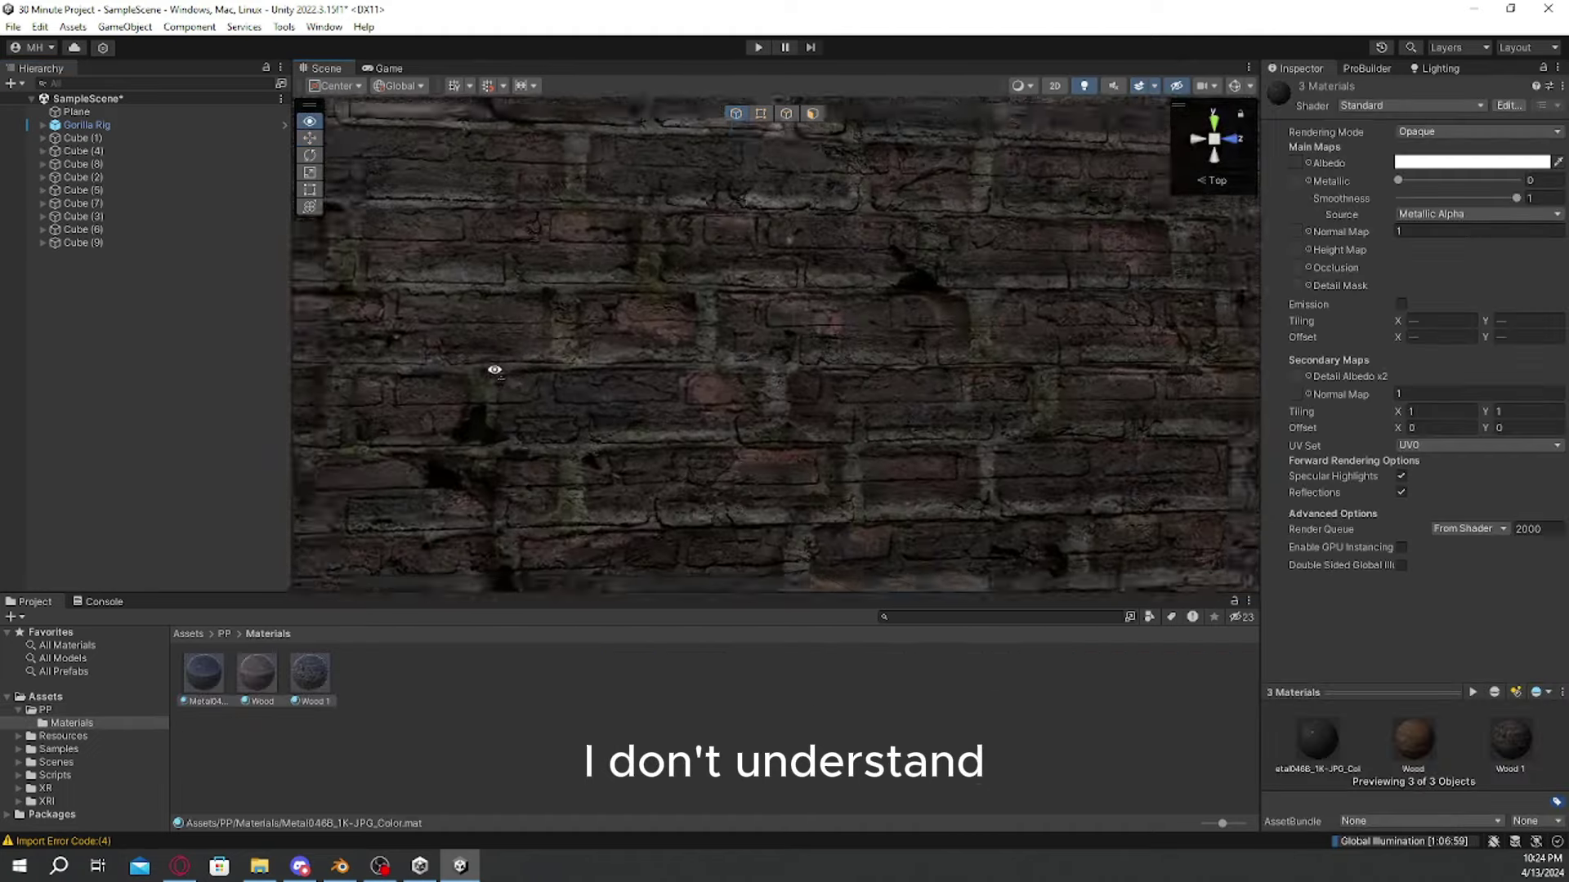
# Step: Select the section of brick wall where the corridor opens in face selection mode and apply Subdivide Faces to it
pyautogui.moveTo(497, 368); pyautogui.dragTo(755, 443, button='right')
pyautogui.click(316, 678)
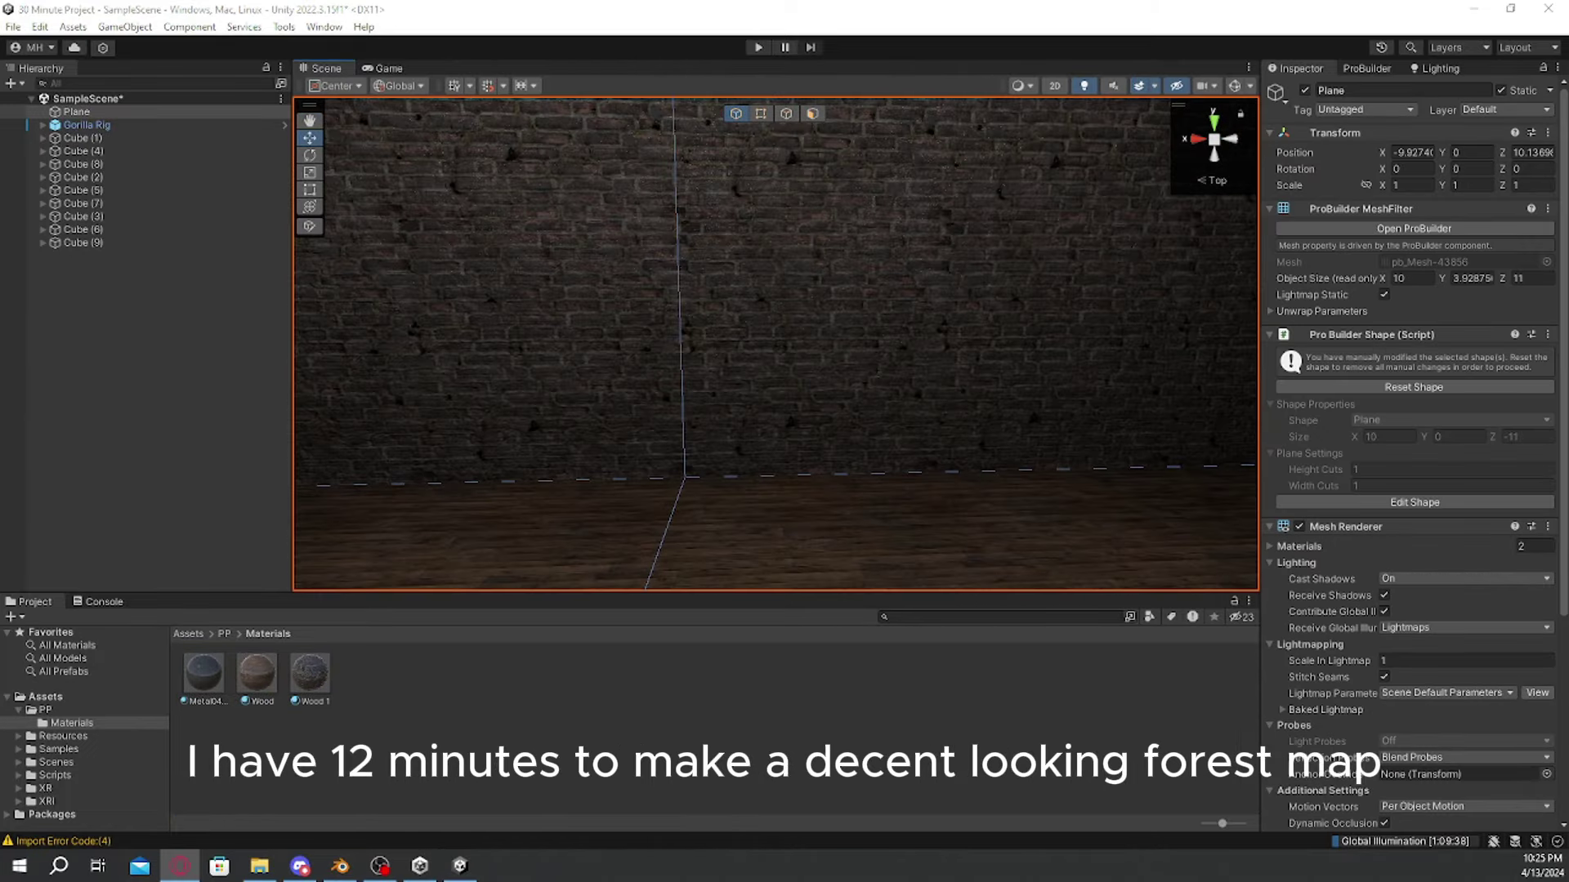
pyautogui.click(978, 8)
pyautogui.click(819, 117)
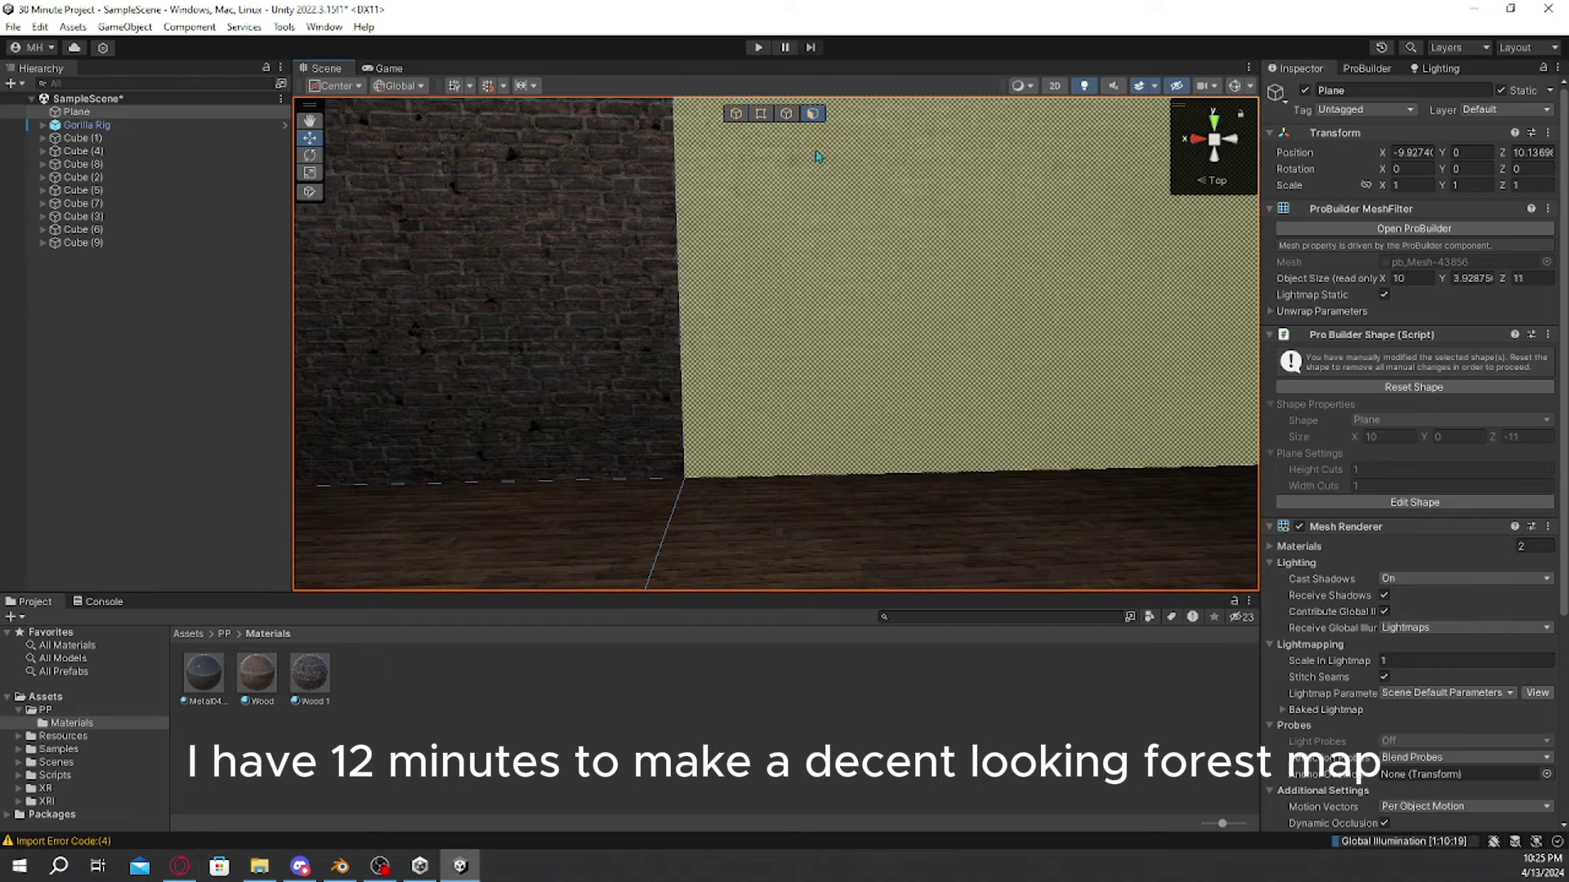
pyautogui.moveTo(817, 157); pyautogui.dragTo(812, 161, button='right')
pyautogui.click(796, 232)
pyautogui.moveTo(797, 232); pyautogui.dragTo(883, 232, button='right')
pyautogui.press('s')
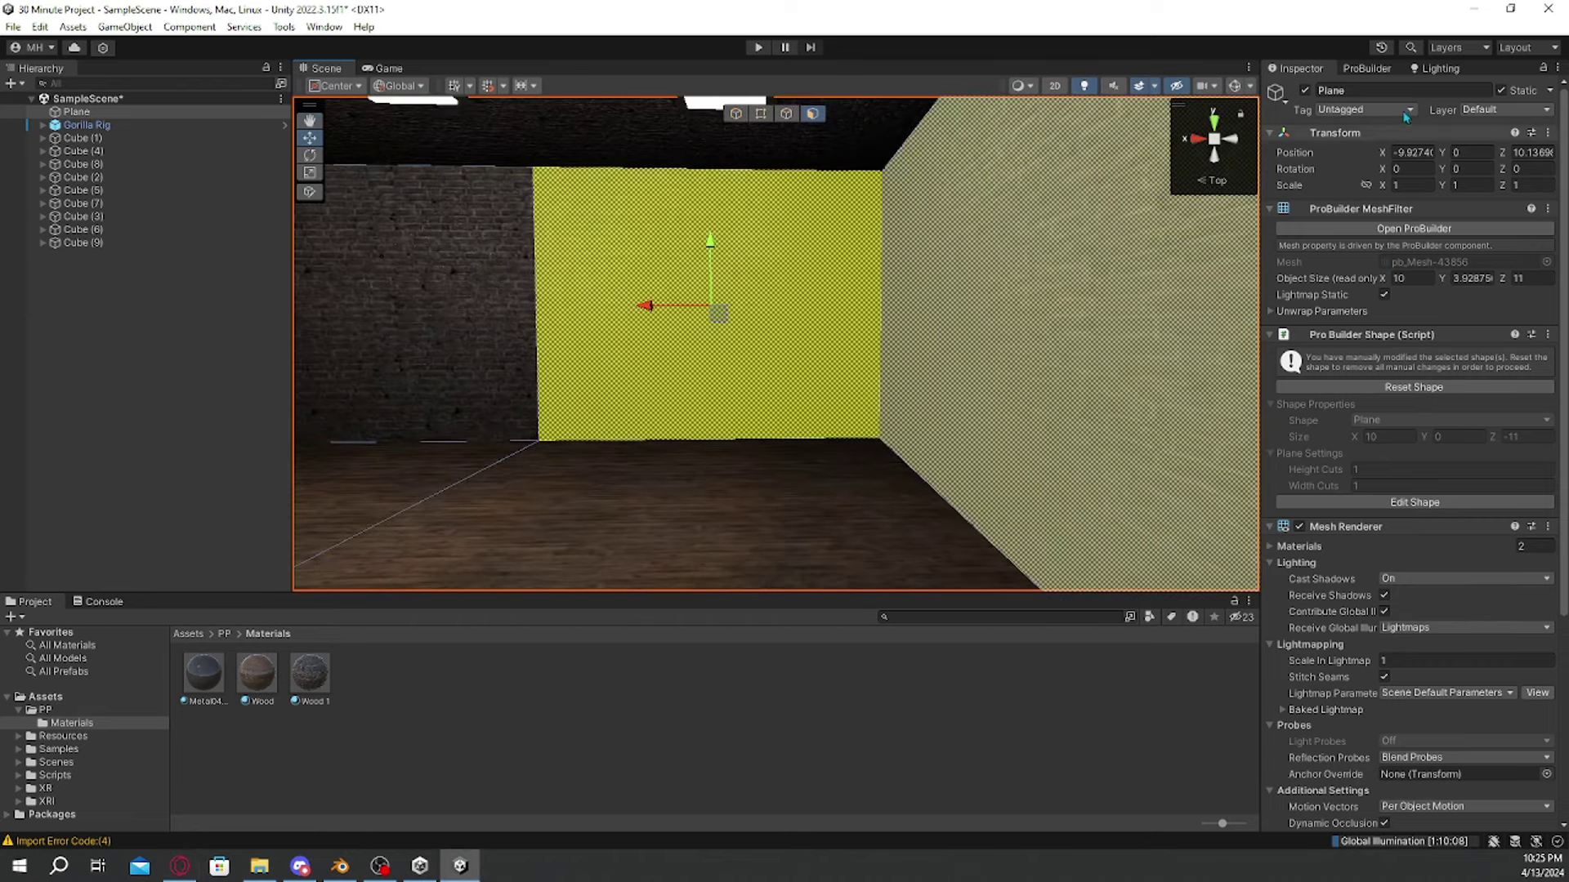
pyautogui.click(1380, 72)
pyautogui.click(752, 397)
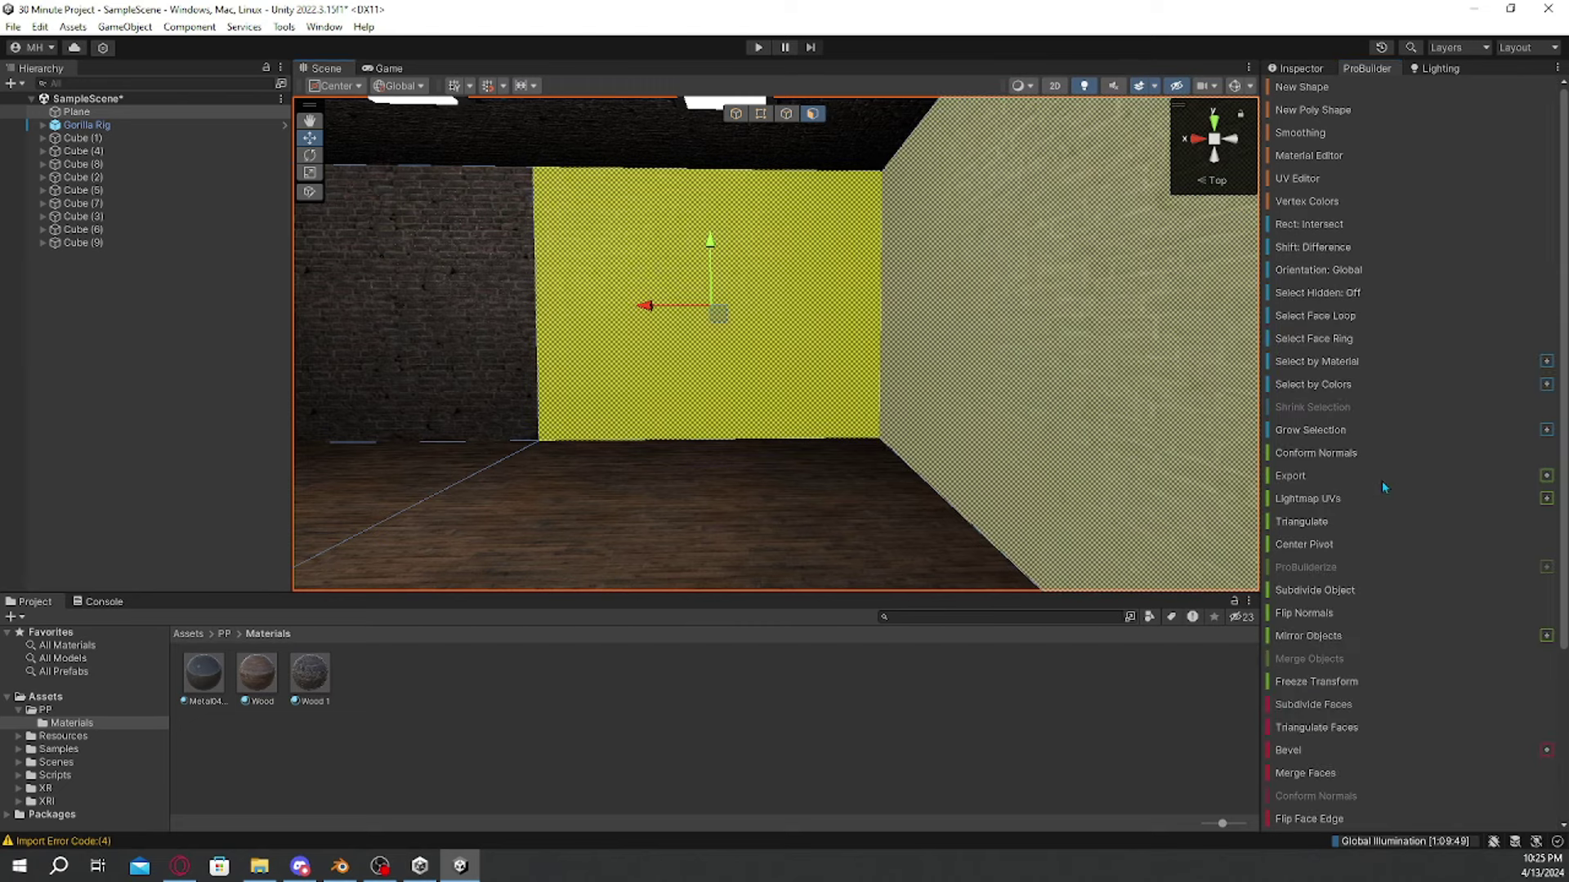
pyautogui.scroll(-3, 1321, 723)
pyautogui.click(1302, 576)
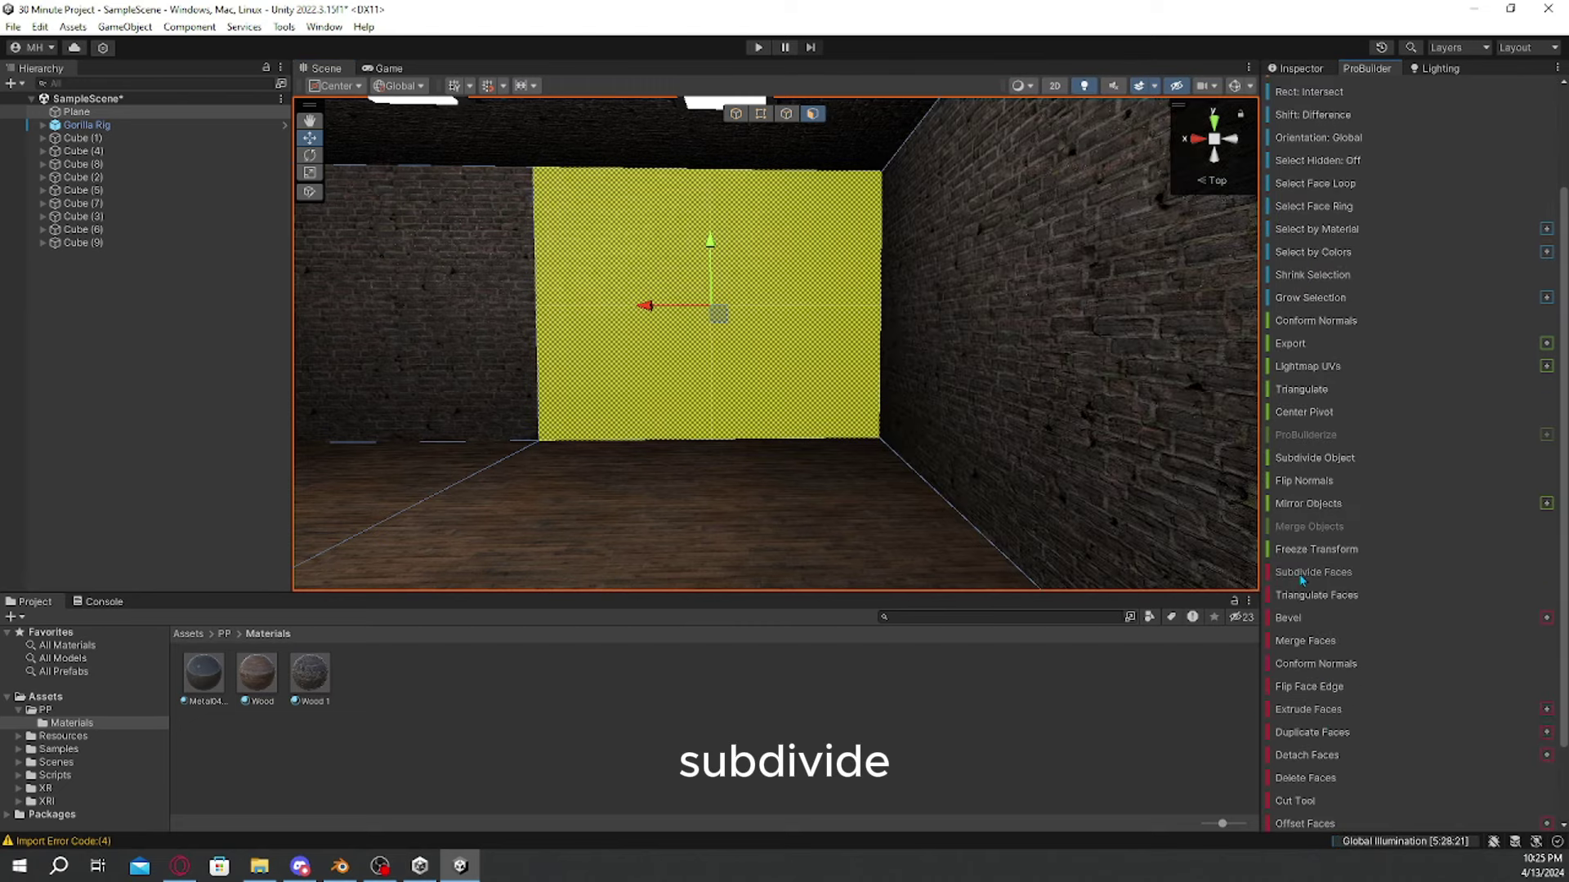
# Step: Create a large ProBuilder plane at the end of the dark corridor and subdivide it into an eight-by-eight grid
pyautogui.click(797, 694)
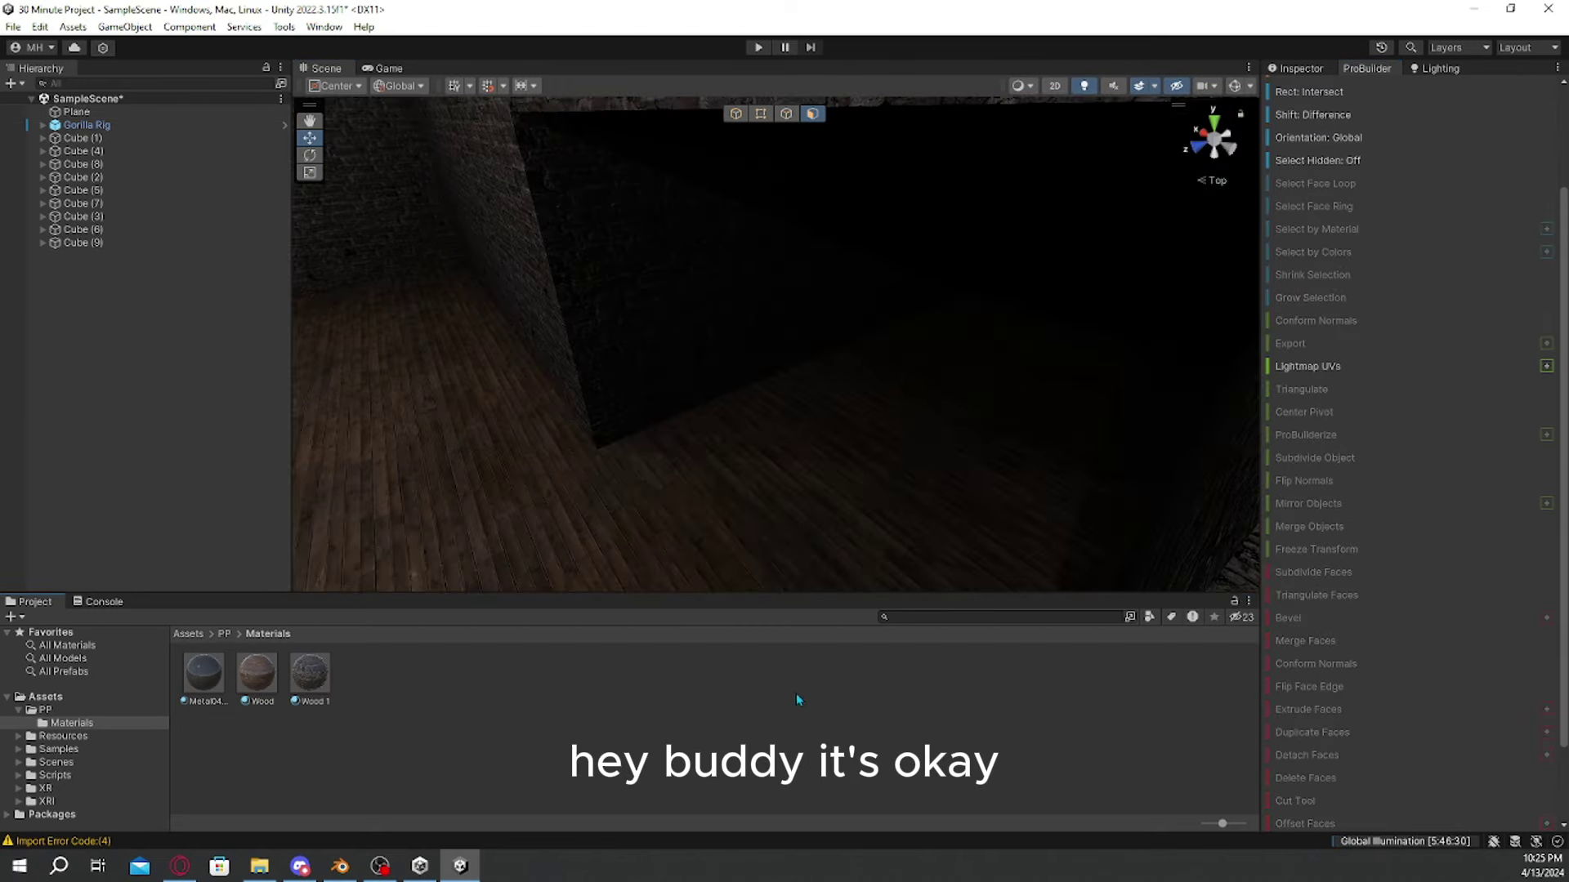
pyautogui.moveTo(923, 382); pyautogui.dragTo(819, 301, button='right')
pyautogui.press('w')
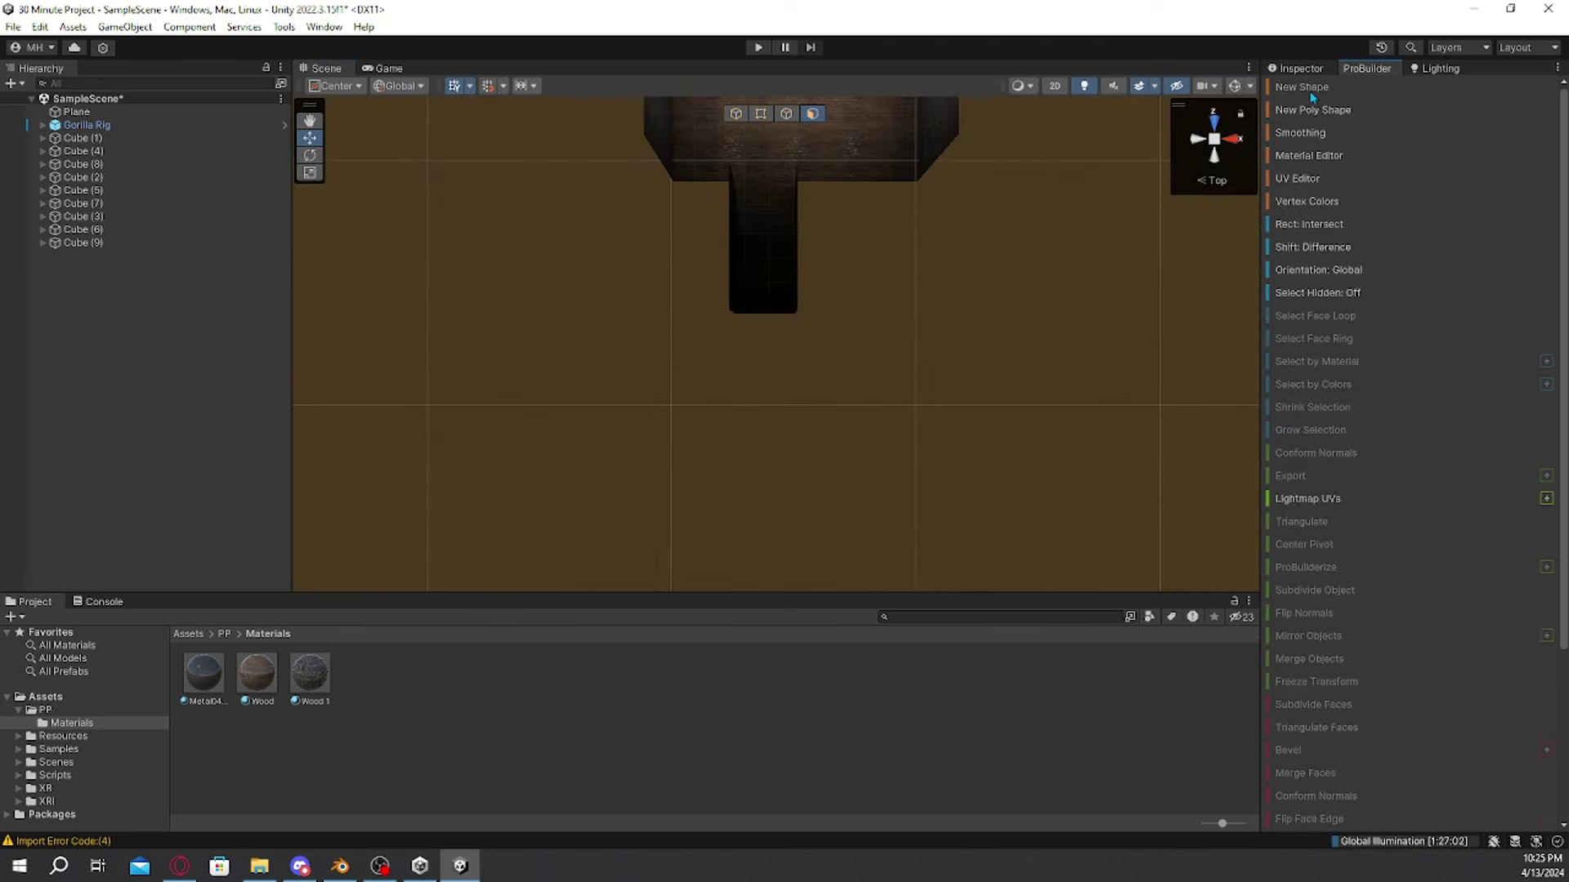
pyautogui.click(1308, 89)
pyautogui.scroll(-2, 666, 302)
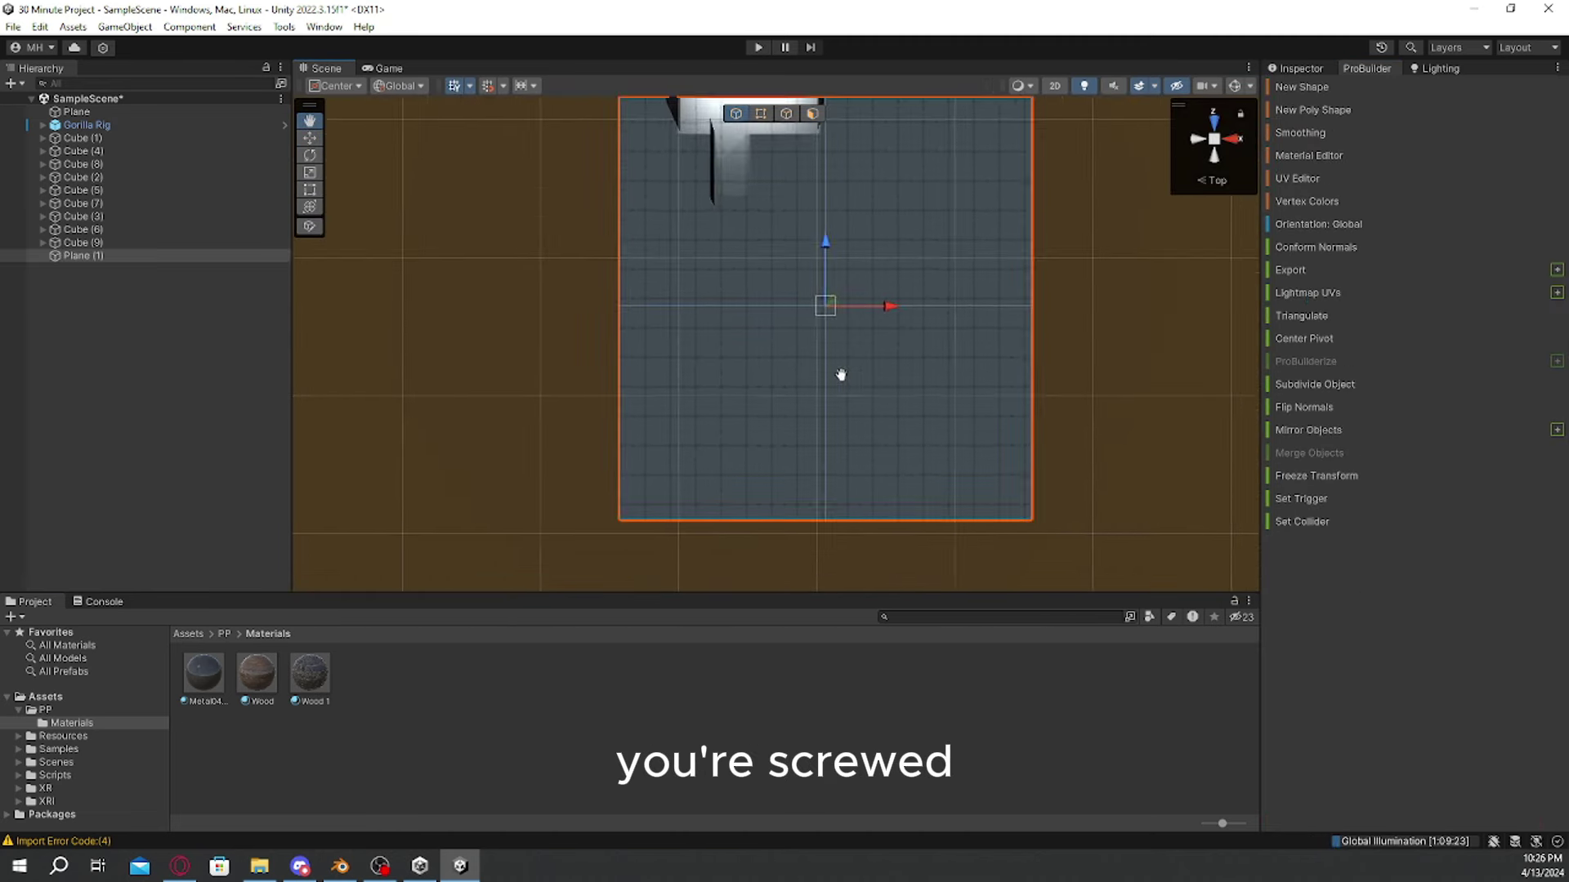
pyautogui.moveTo(839, 374); pyautogui.dragTo(837, 336, button='middle')
pyautogui.scroll(-1, 836, 336)
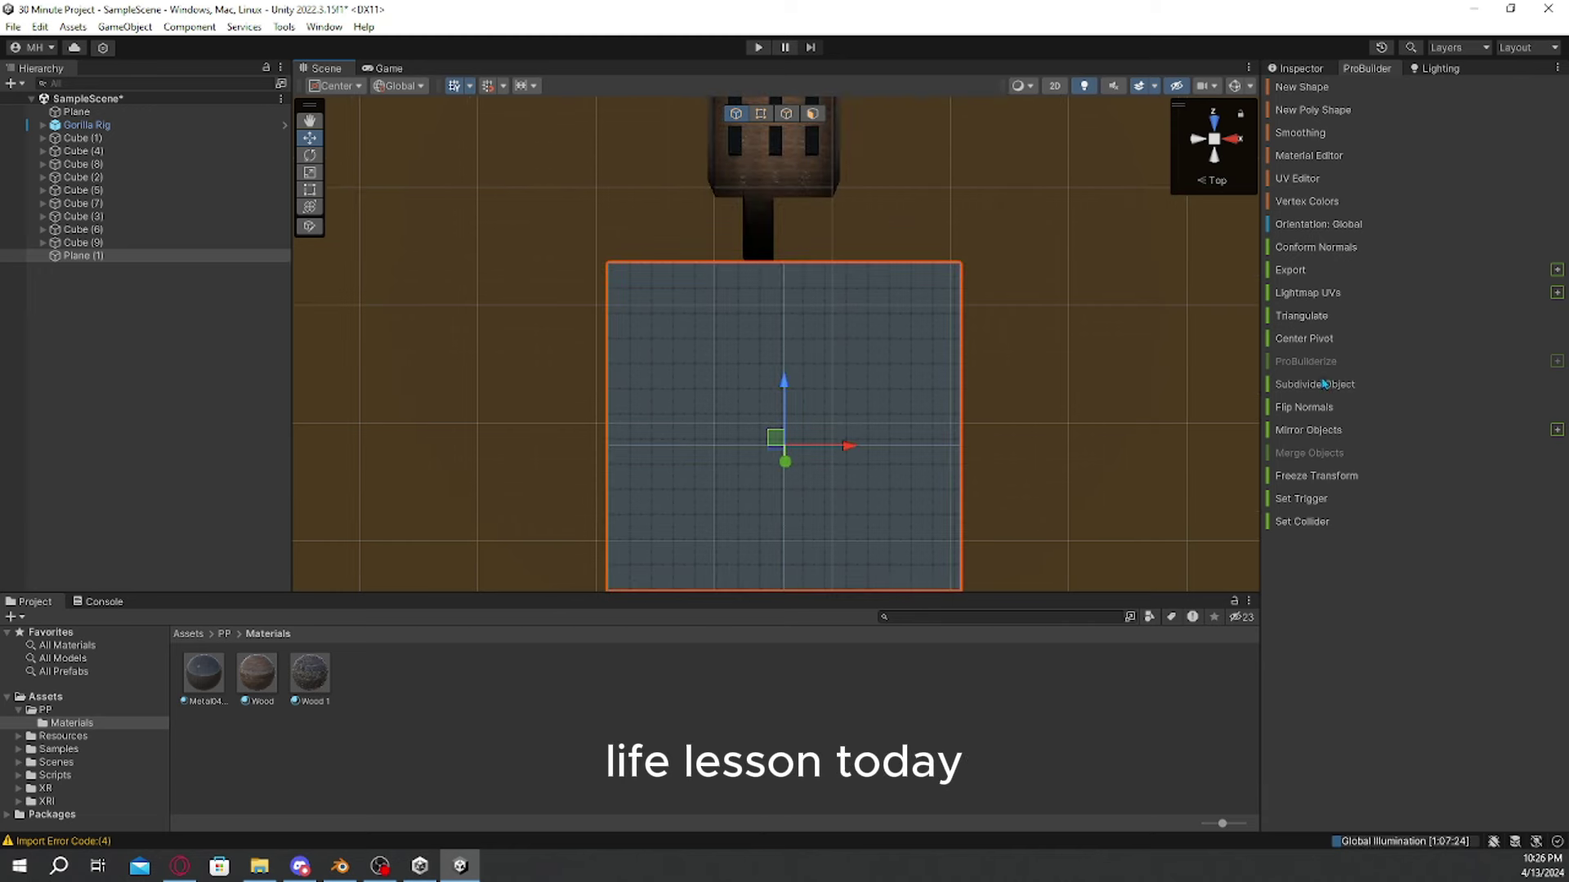
pyautogui.click(1323, 384)
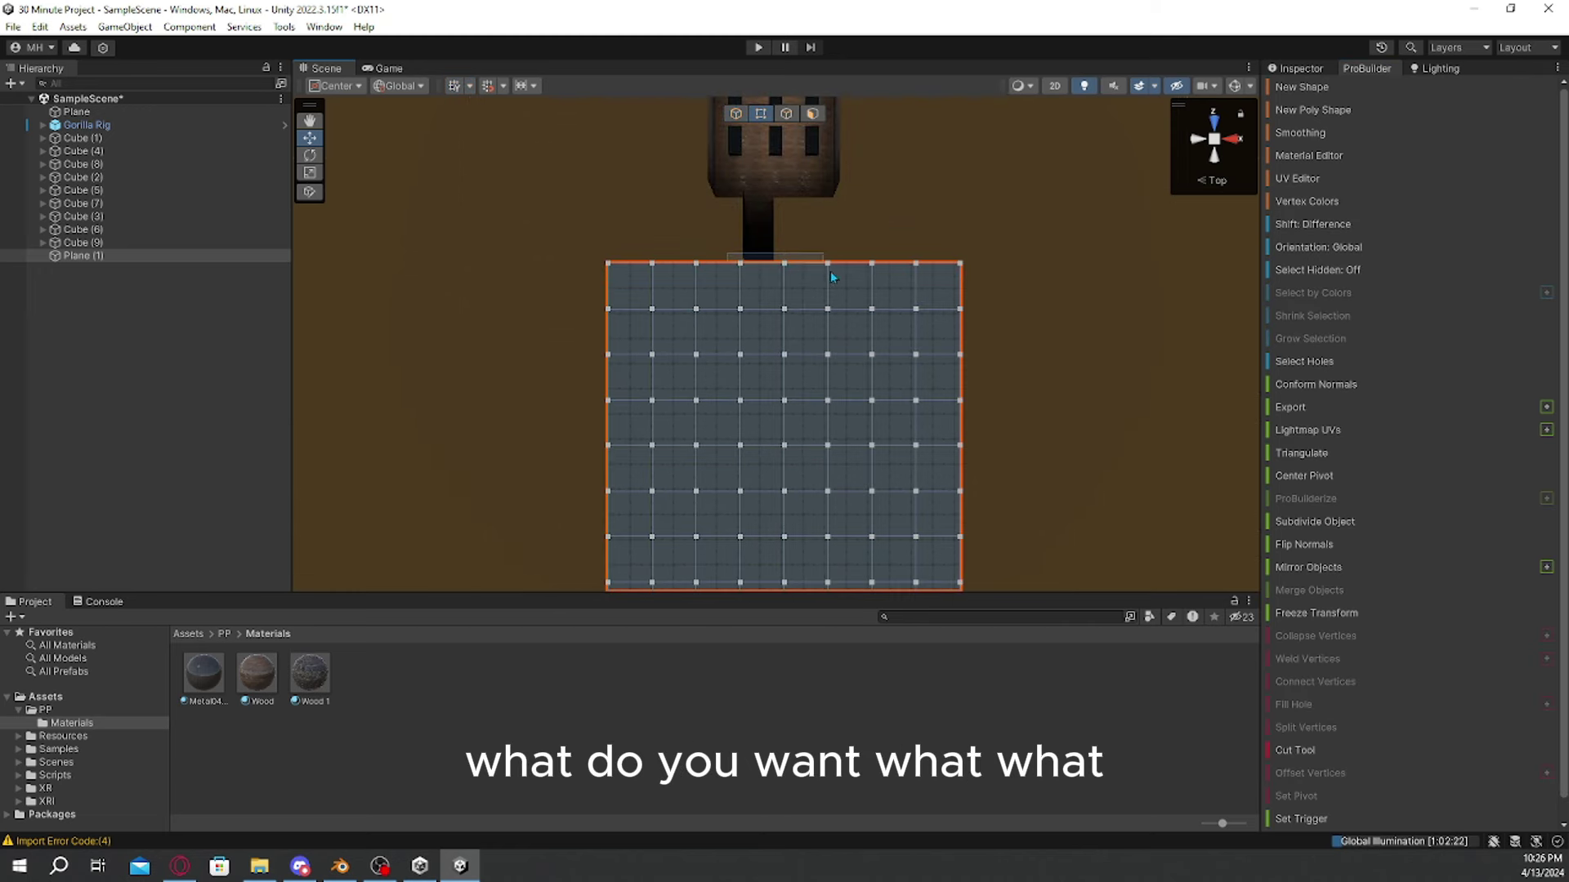
# Step: Select the three middle vertices on each of the new plane's four sides and activate the Scale tool
pyautogui.click(785, 262)
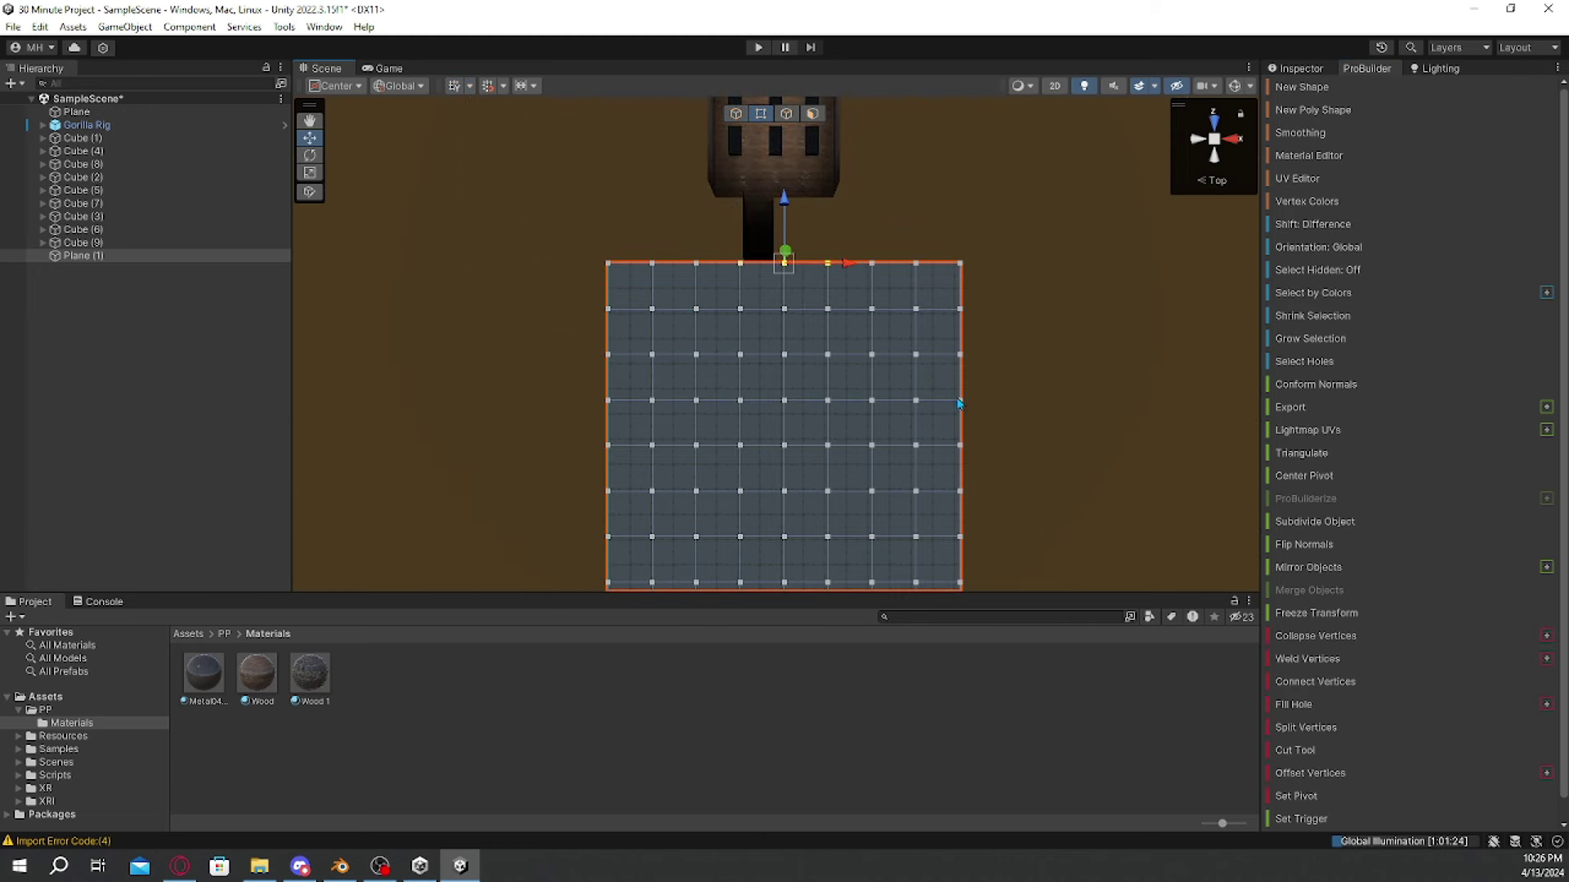
pyautogui.scroll(-1, 977, 396)
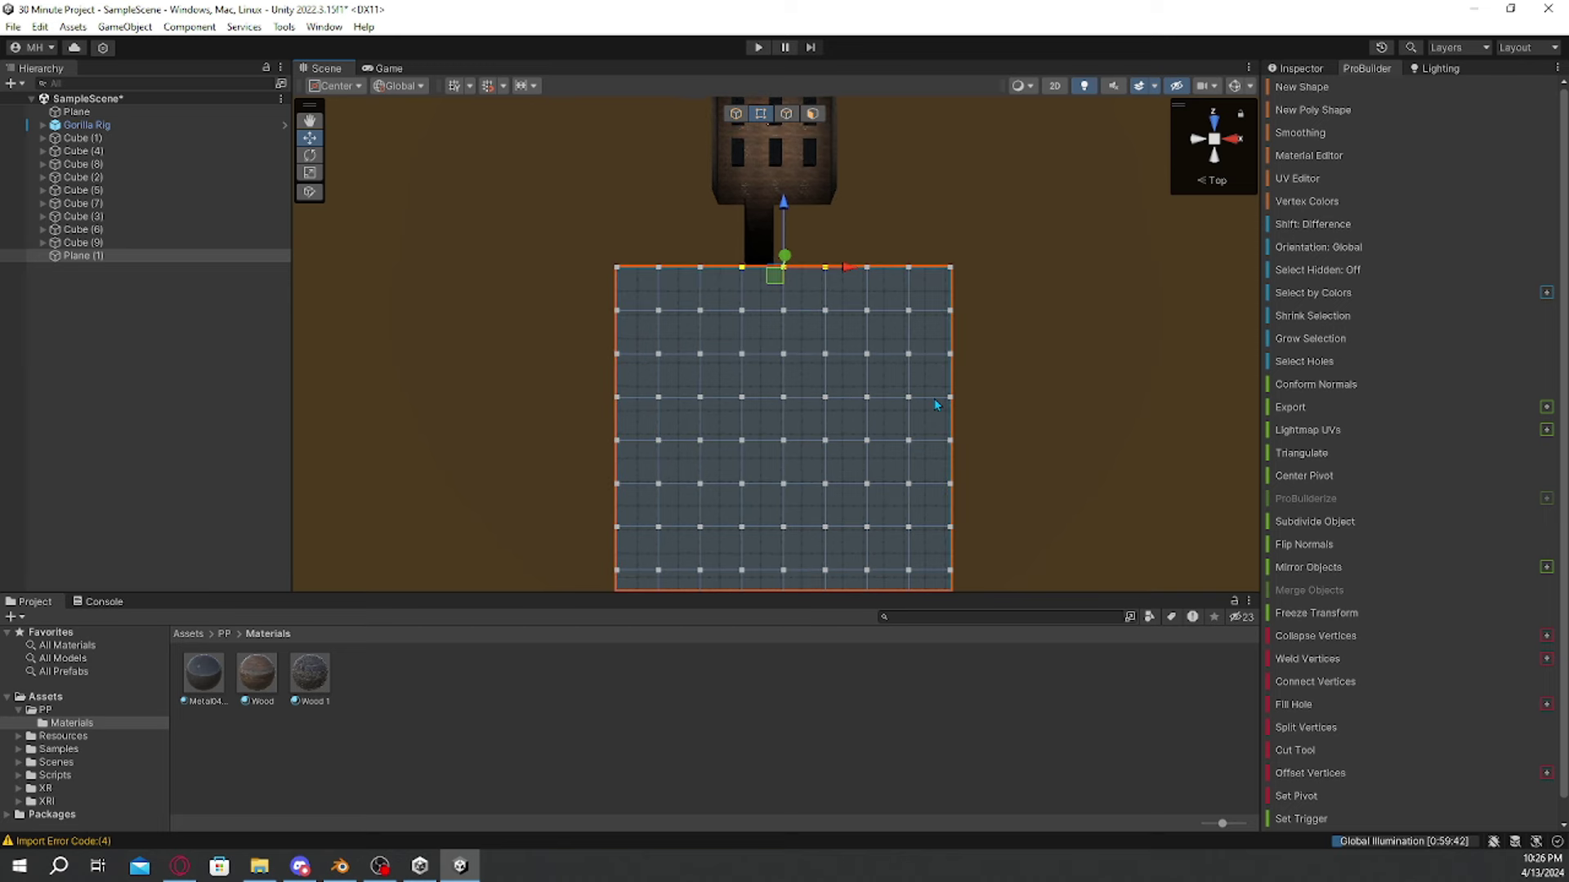
pyautogui.moveTo(938, 384); pyautogui.dragTo(977, 493)
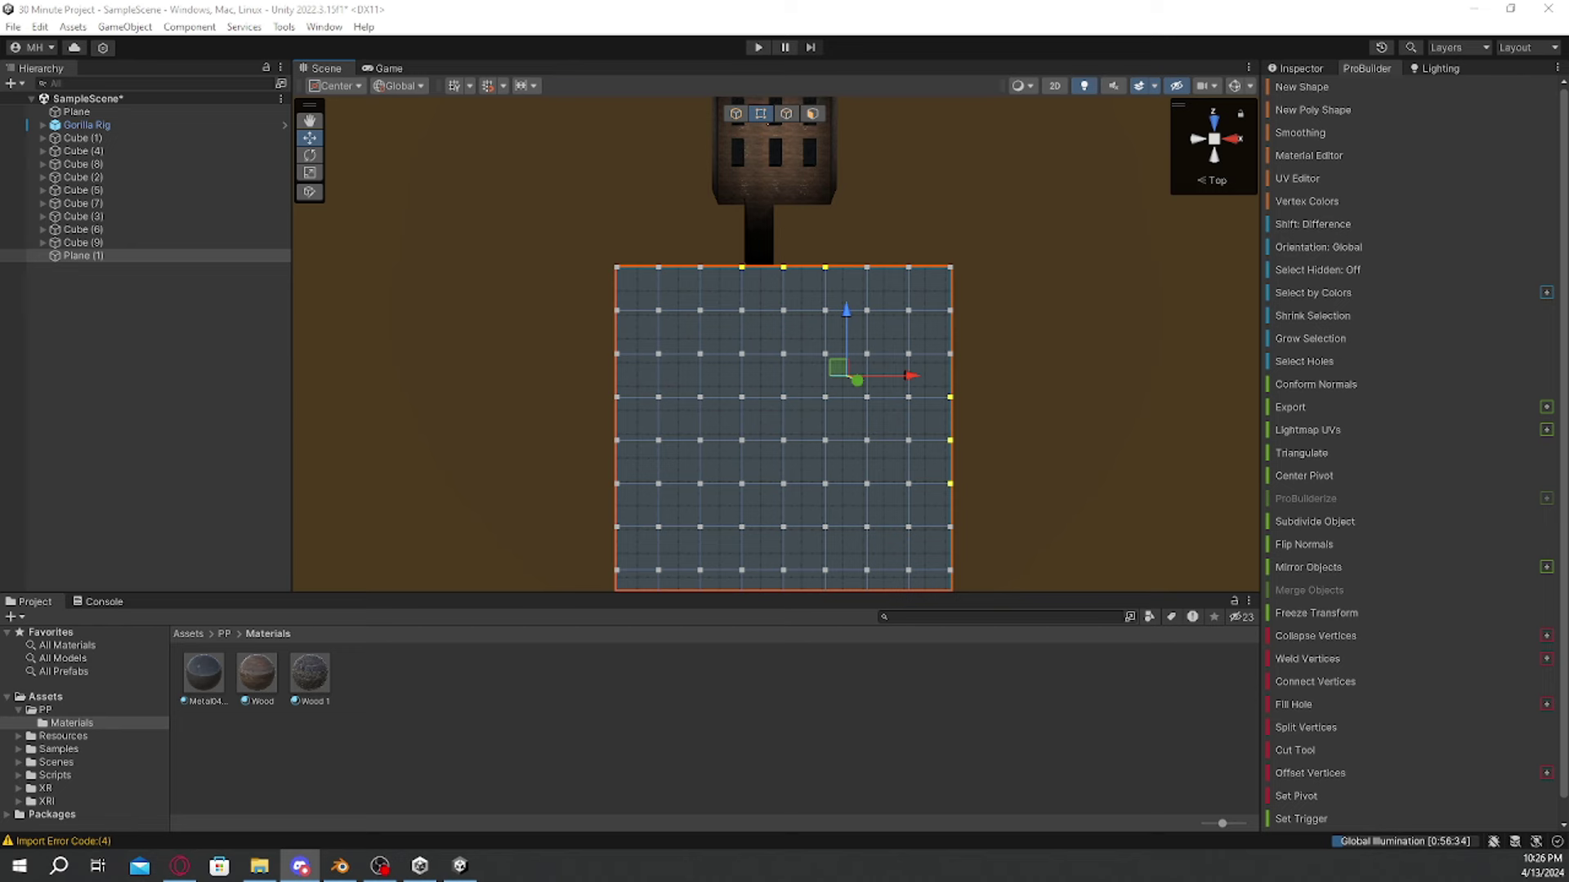
pyautogui.scroll(-2, 1032, 380)
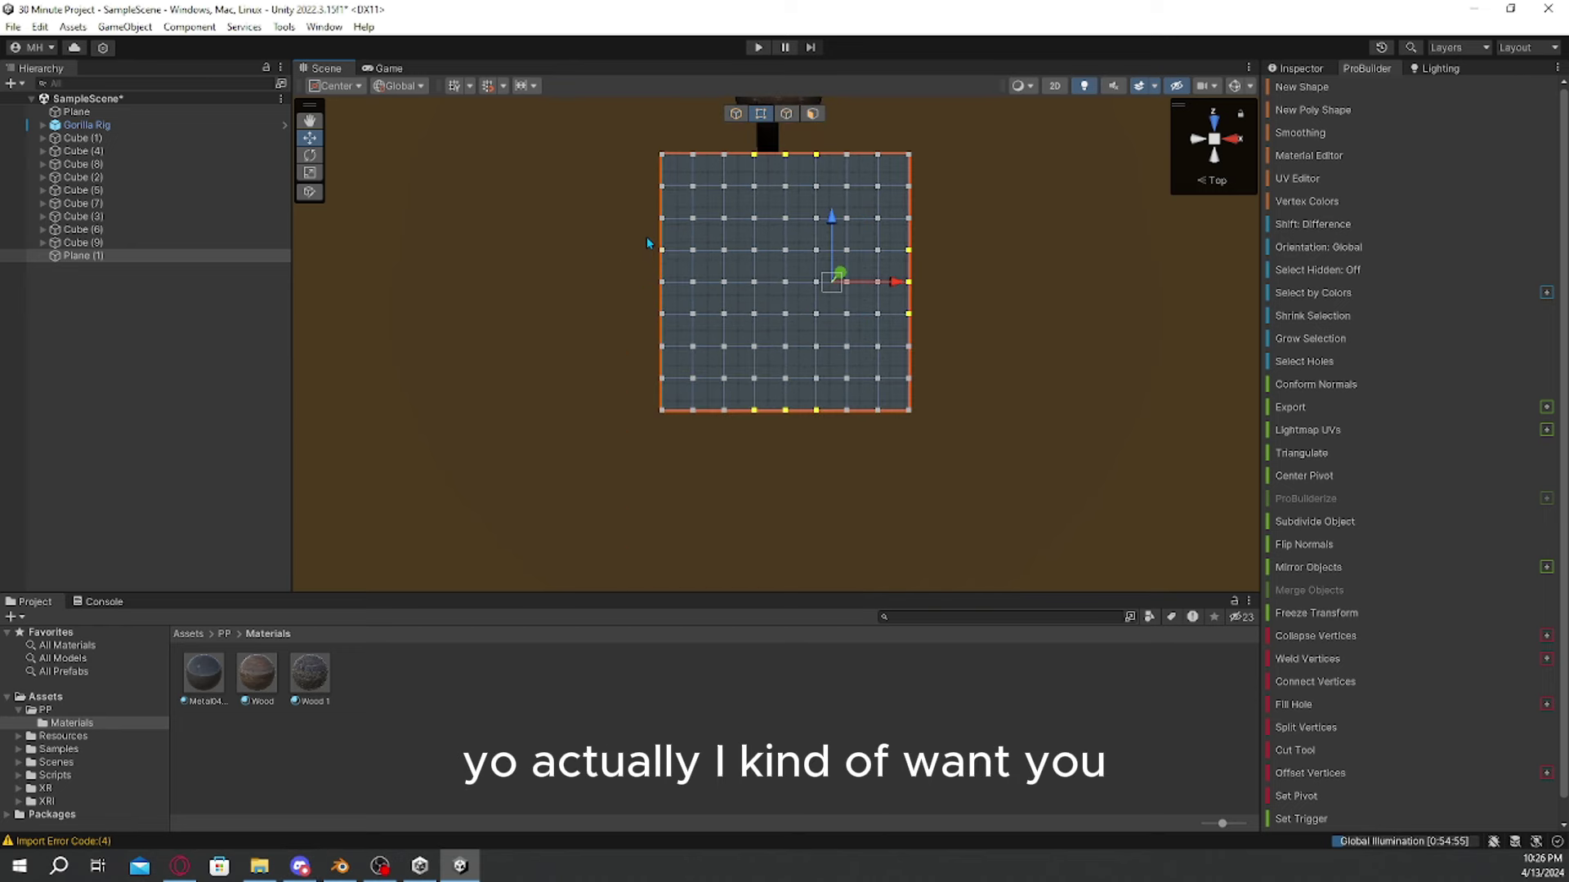
pyautogui.keyDown('shift'); pyautogui.moveTo(647, 236); pyautogui.dragTo(677, 331); pyautogui.keyUp('shift')
pyautogui.hotkey('alt', 'Tab')
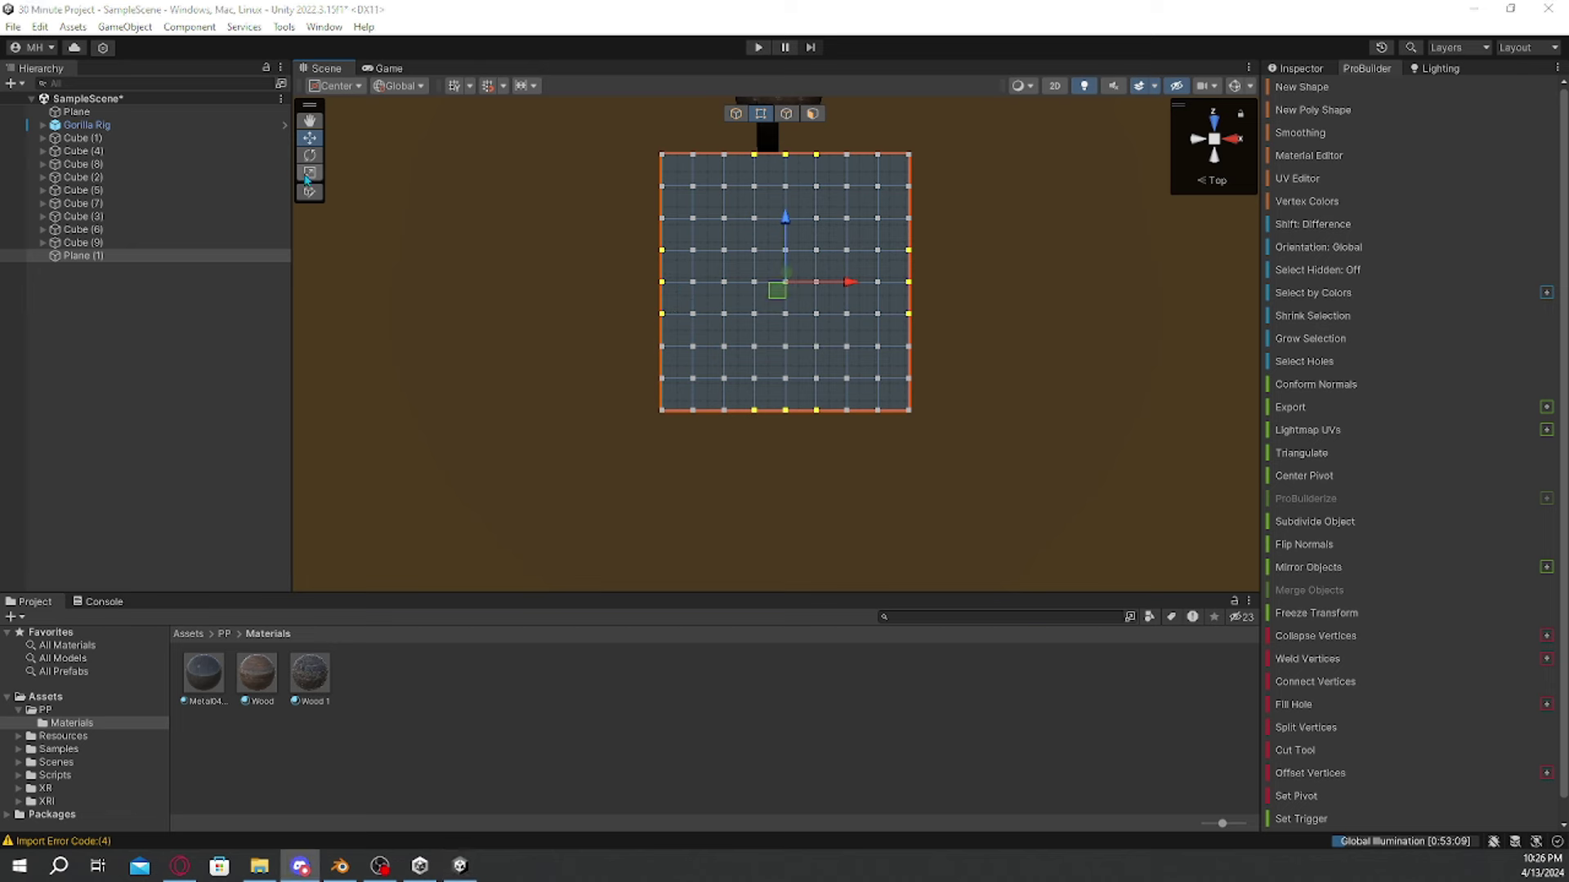
pyautogui.hotkey('alt', 'Tab')
pyautogui.press('r')
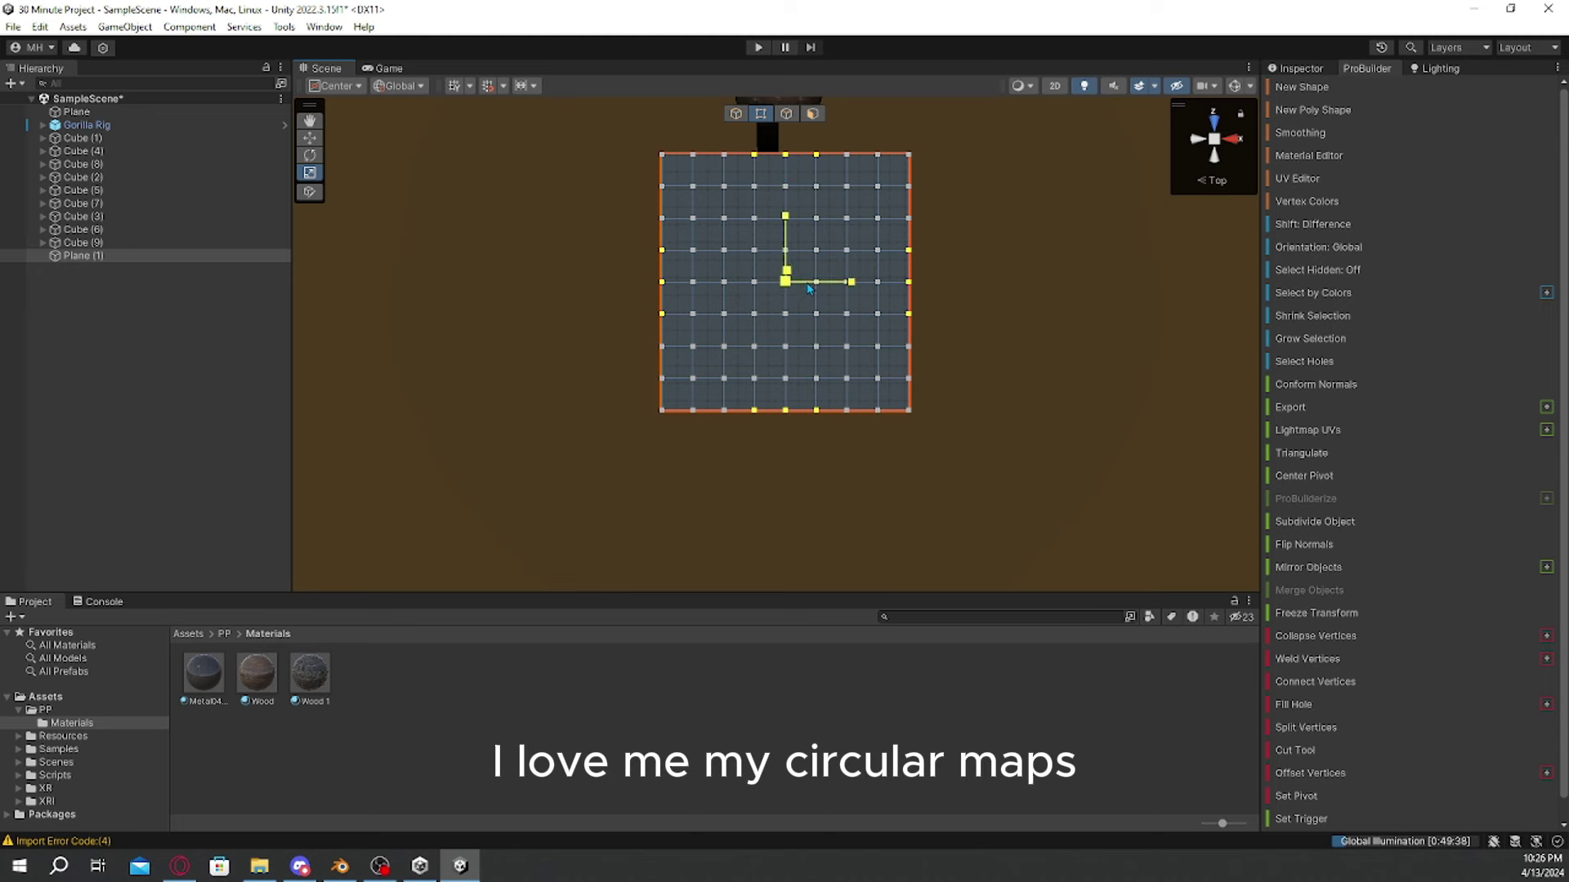
# Step: Try to scale the selected side vertices far outward from the plane's center, and undo the scaling
pyautogui.moveTo(793, 290); pyautogui.dragTo(915, 288)
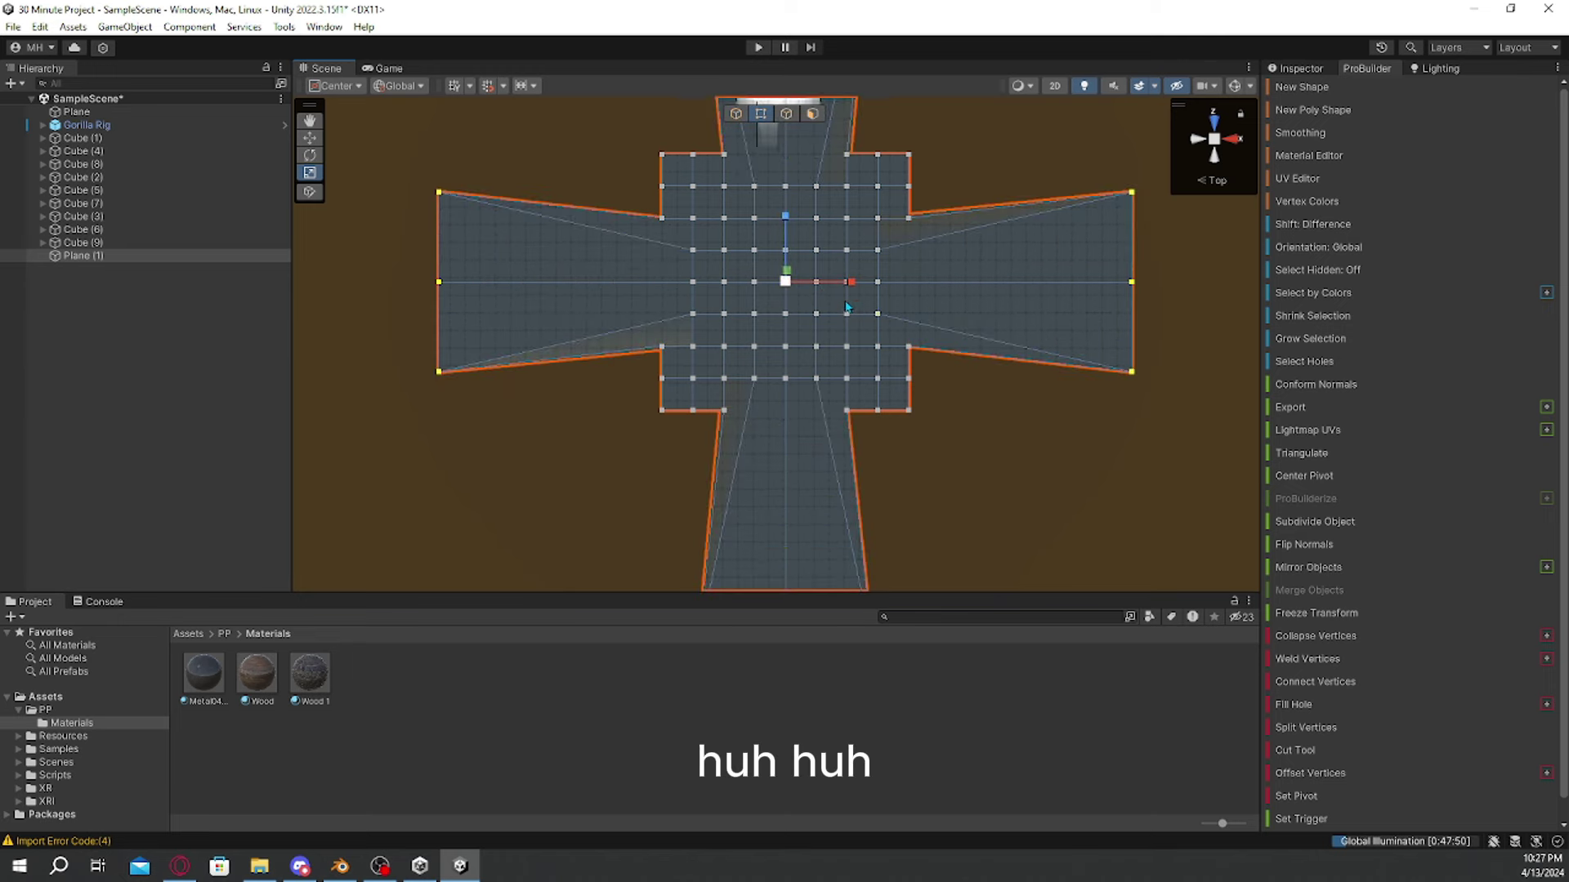
pyautogui.hotkey('ctrl', 'z')
pyautogui.hotkey('ctrl', 'z')
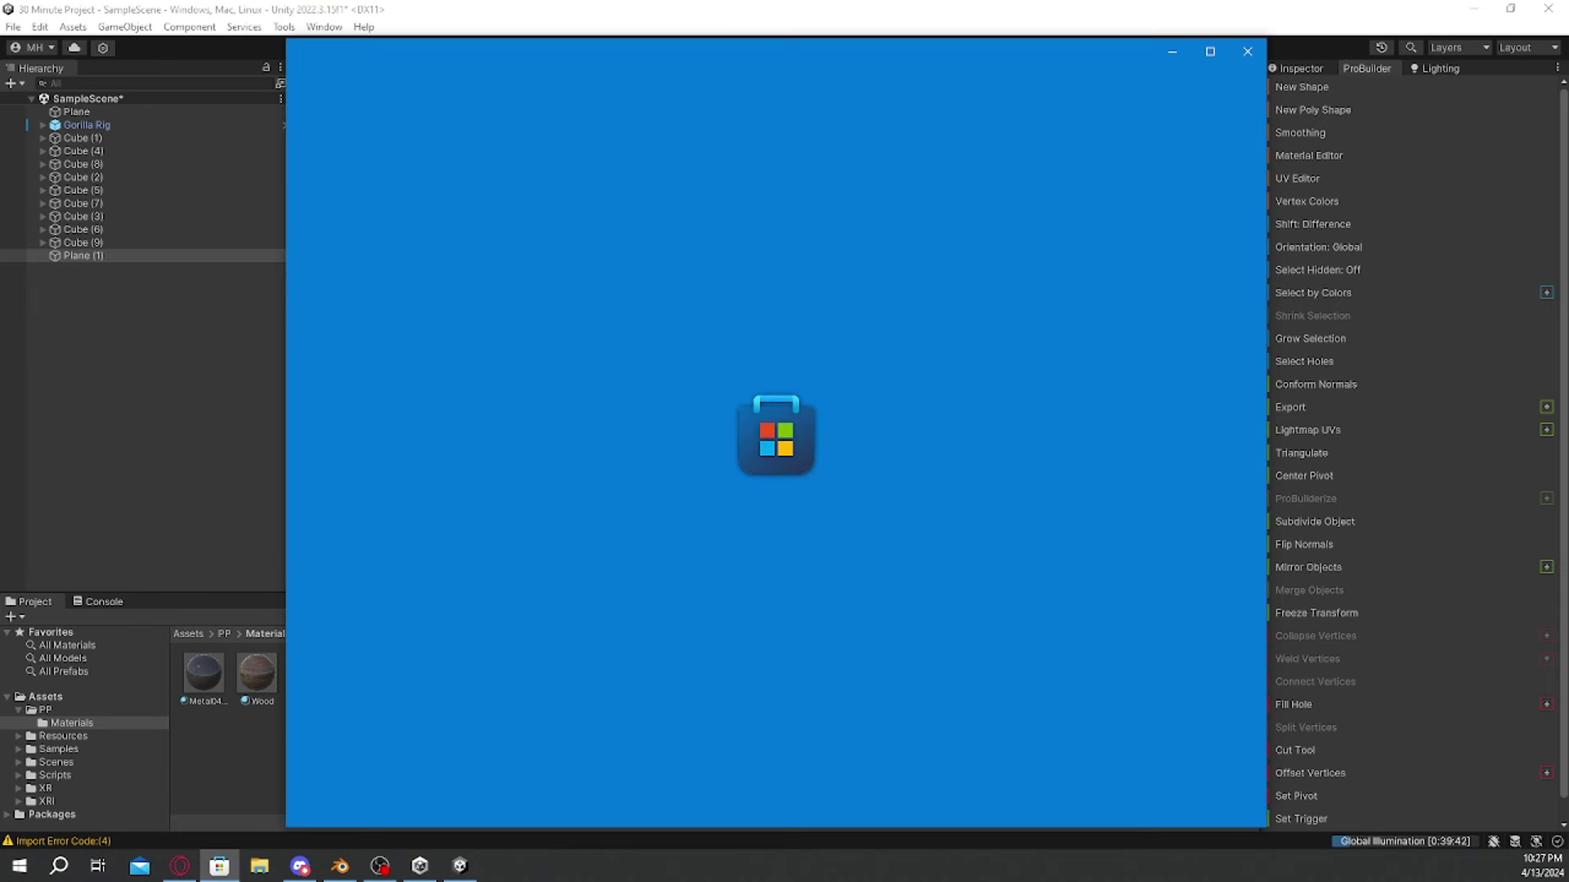
# Step: Close the Microsoft Store window, and switch to Blender and quit it without saving untitled.blend
pyautogui.click(1246, 50)
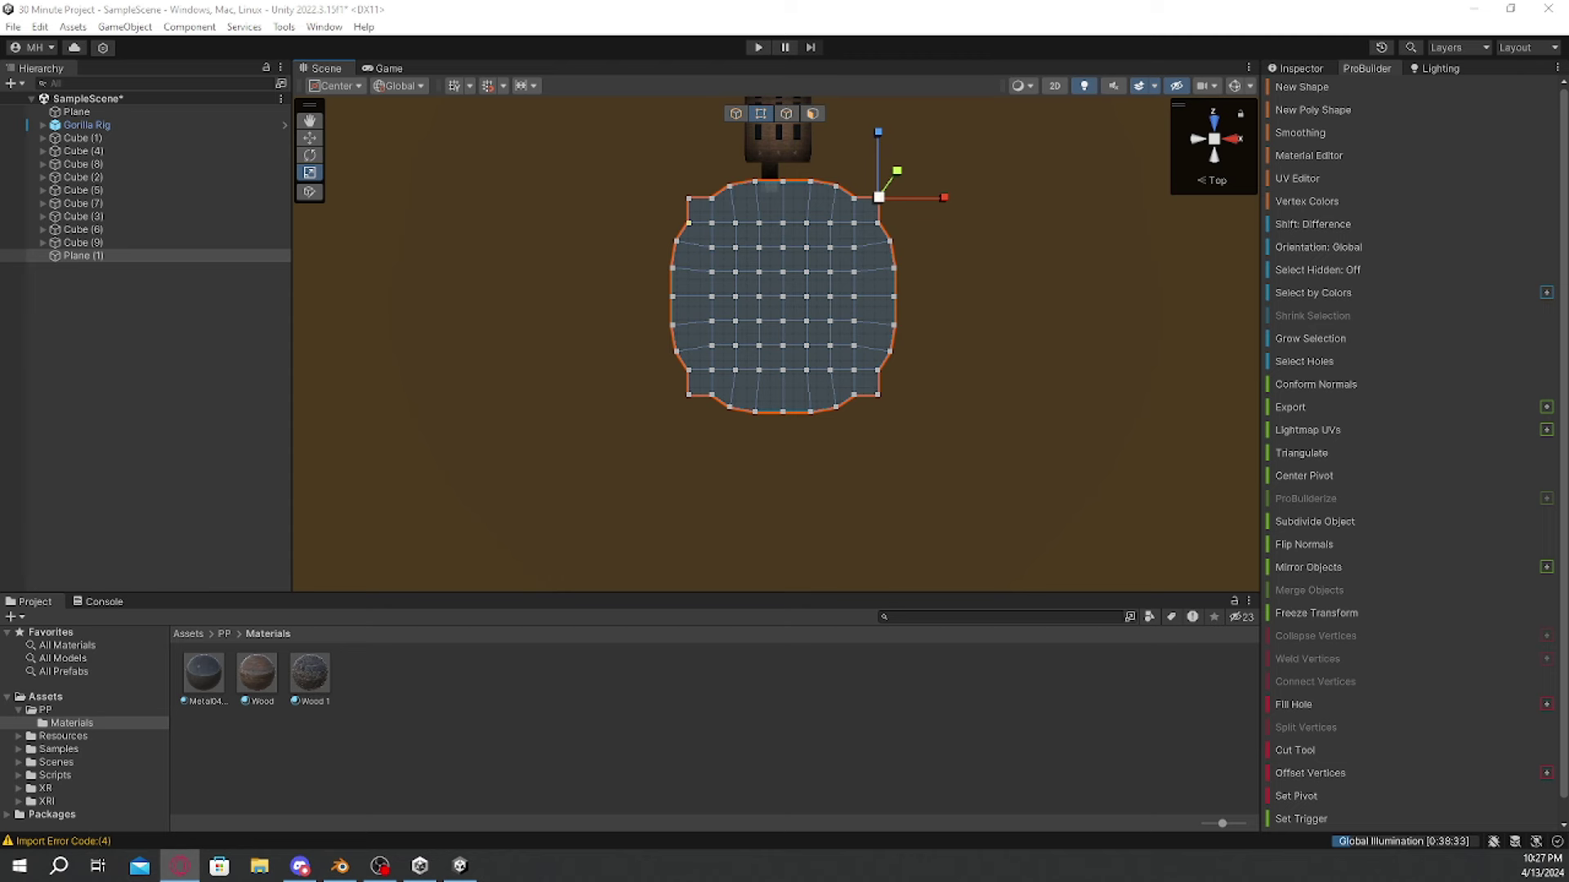
pyautogui.hotkey('alt', 'Tab')
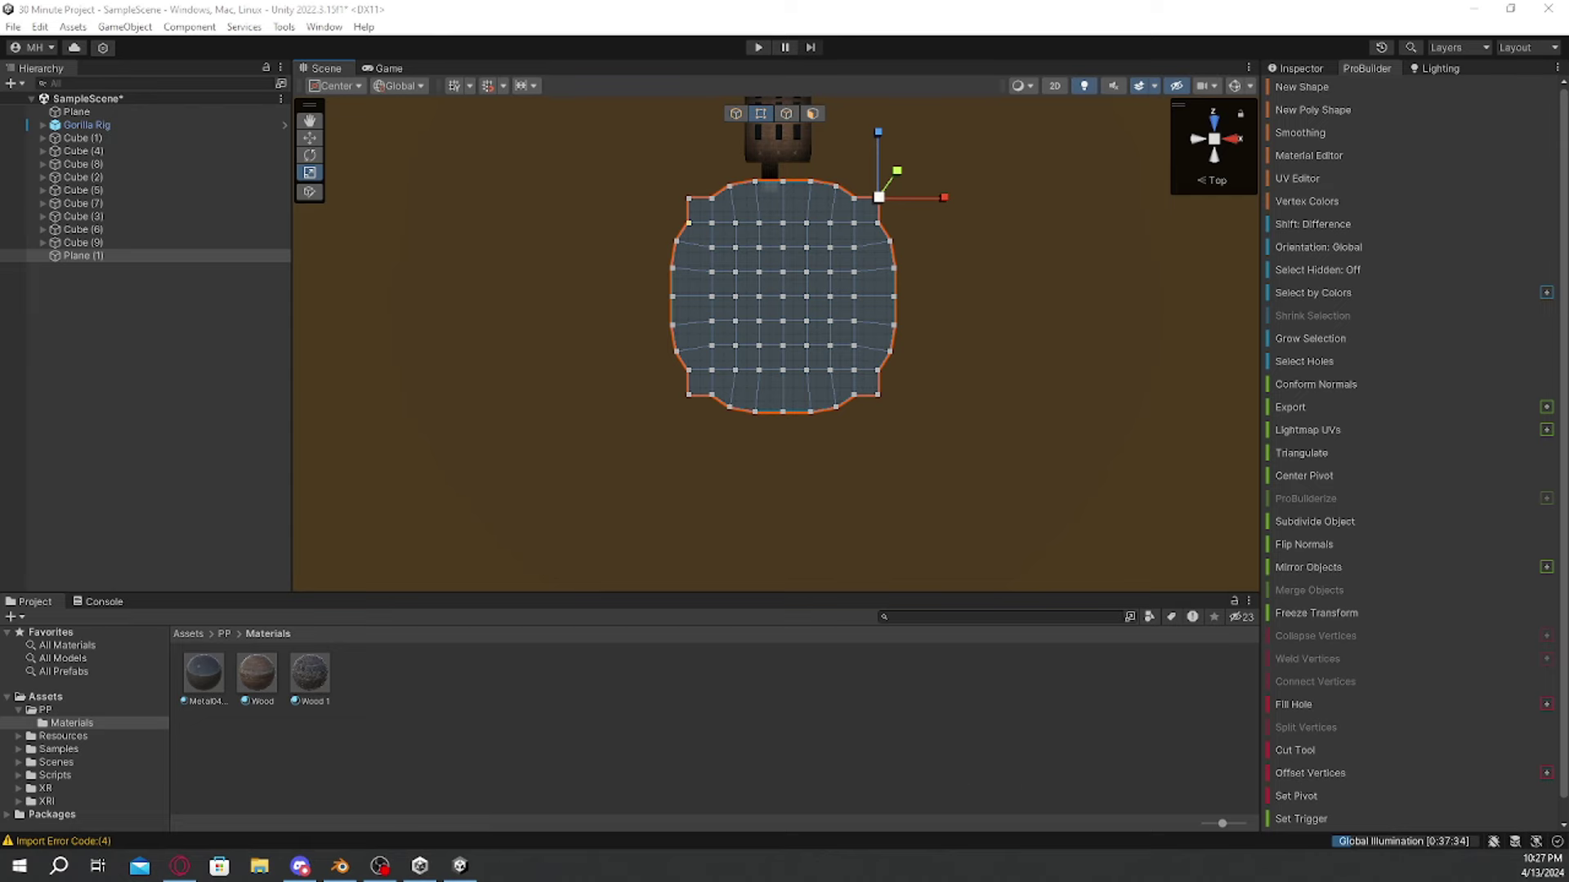
pyautogui.click(340, 866)
pyautogui.click(1548, 8)
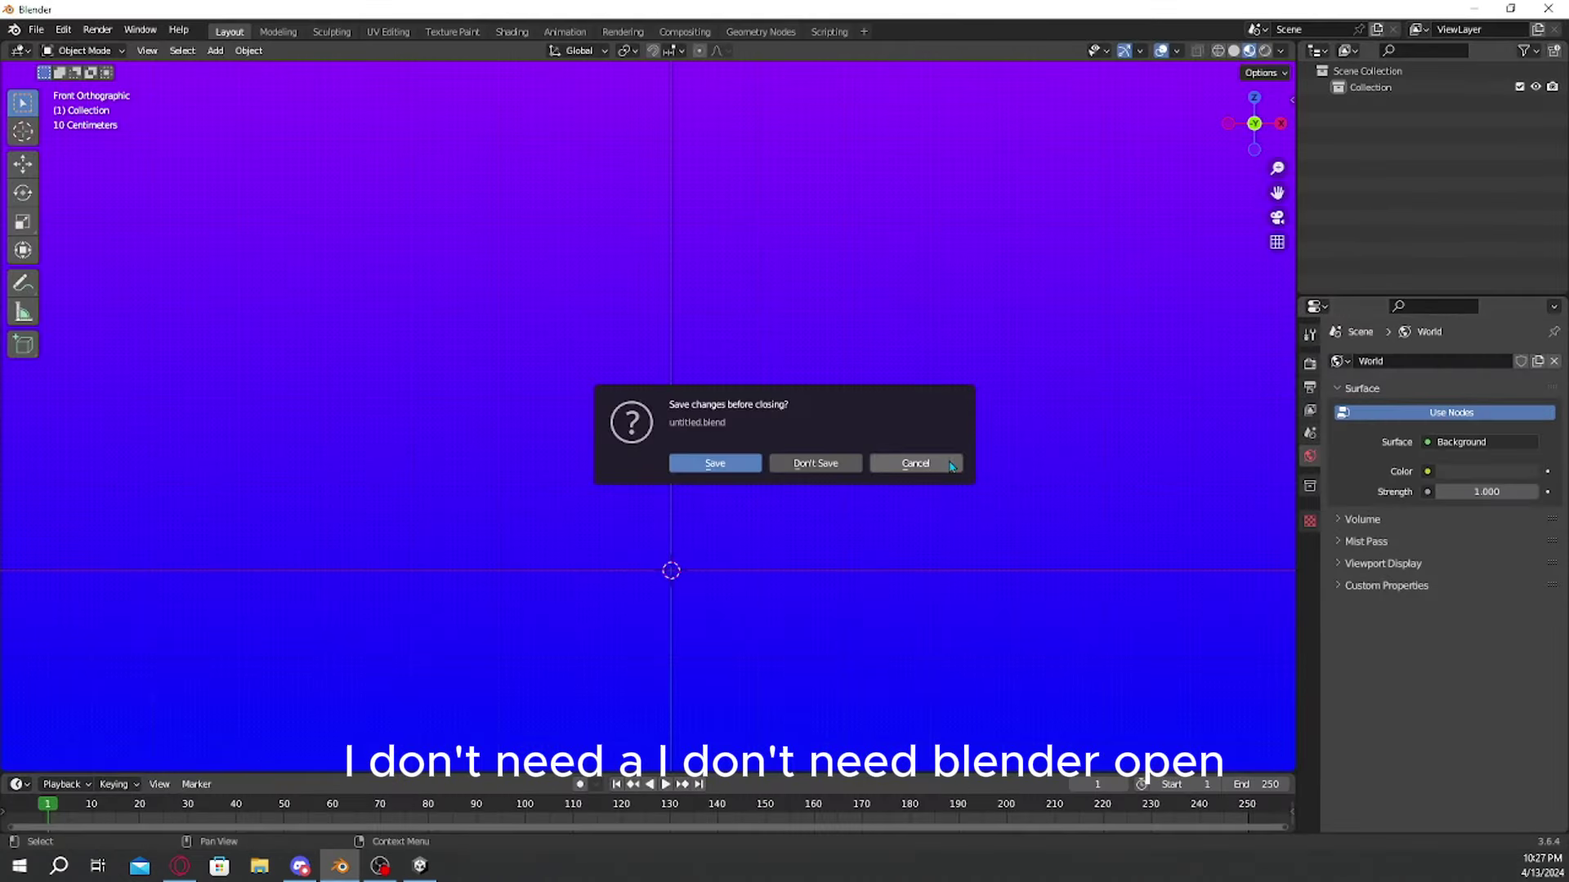
pyautogui.click(815, 463)
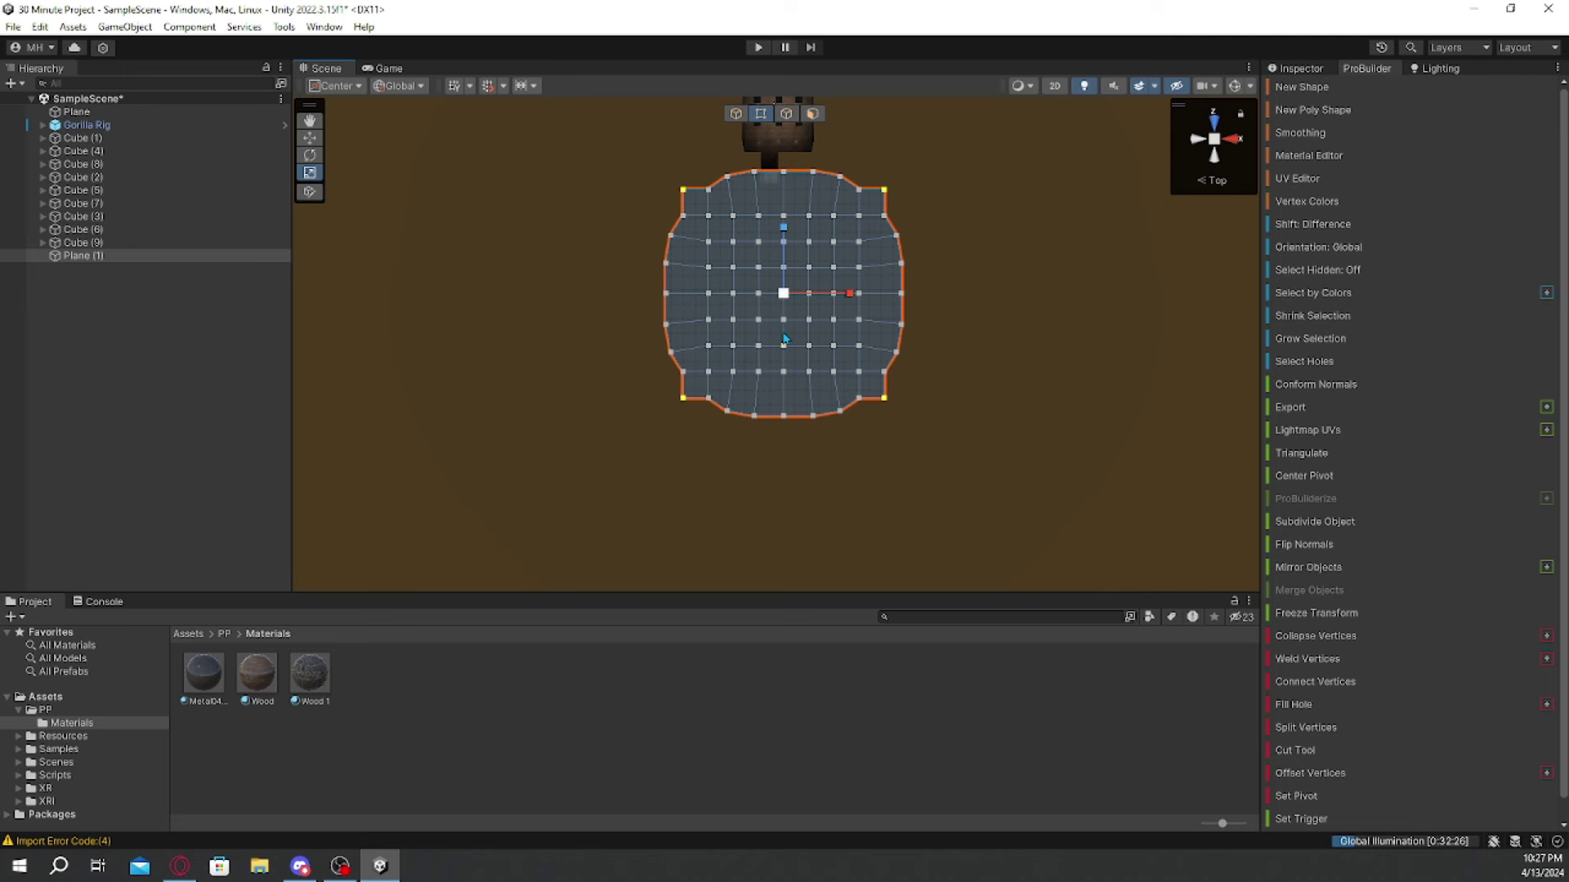
# Step: Scale the plane's four corner vertices inward to round off its outline
pyautogui.moveTo(784, 293); pyautogui.dragTo(772, 301)
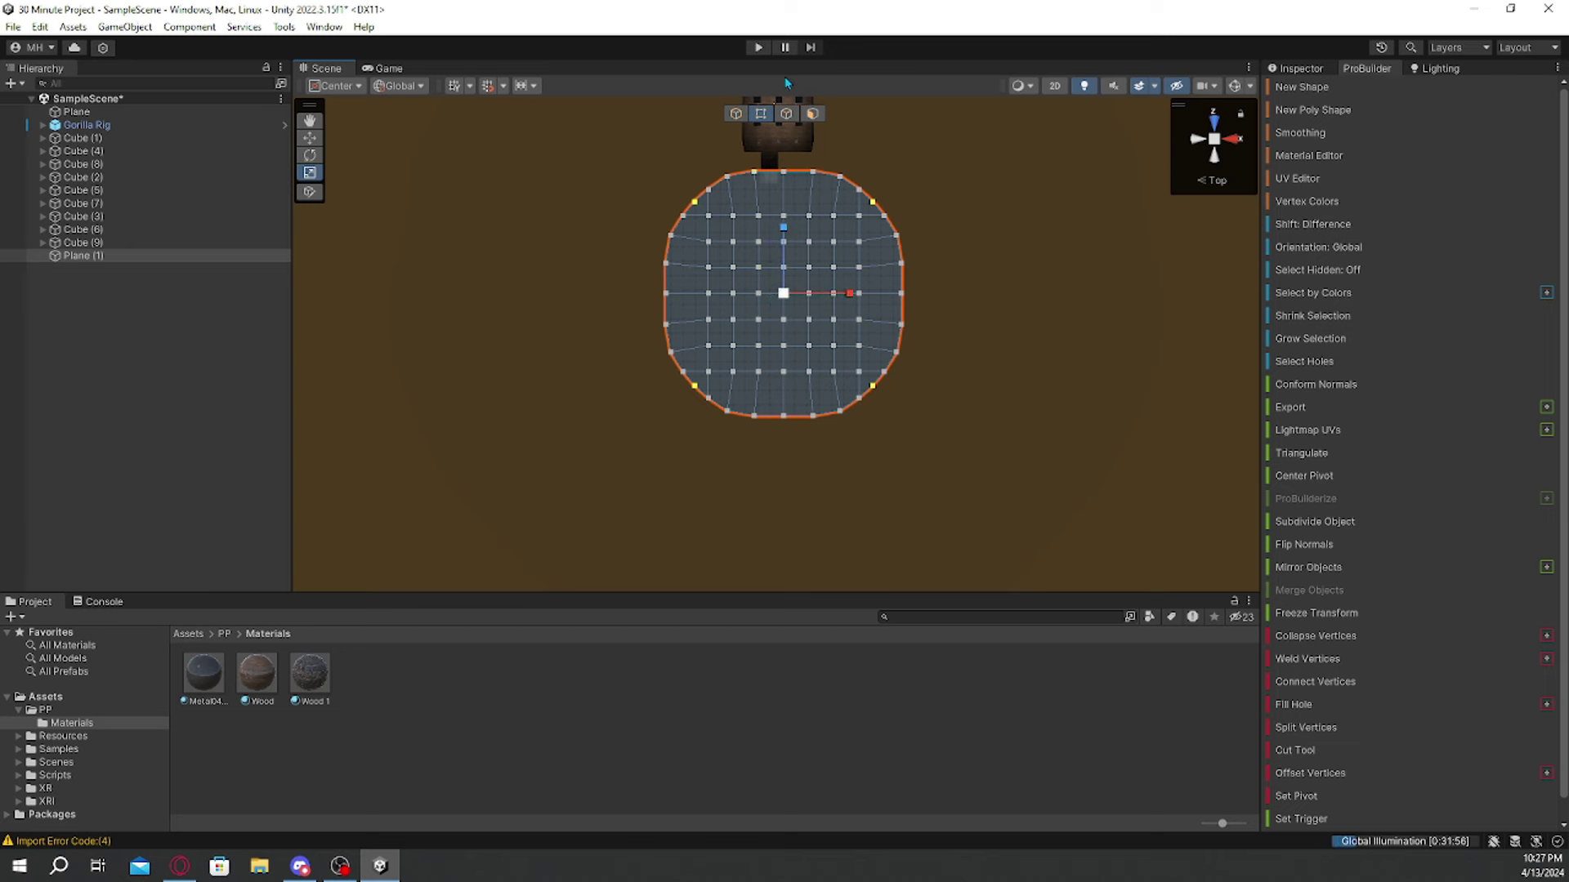
# Step: In edge selection mode, select the rounded plane's boundary edges one by one, from the corridor side around to the far side
pyautogui.click(786, 114)
pyautogui.click(735, 179)
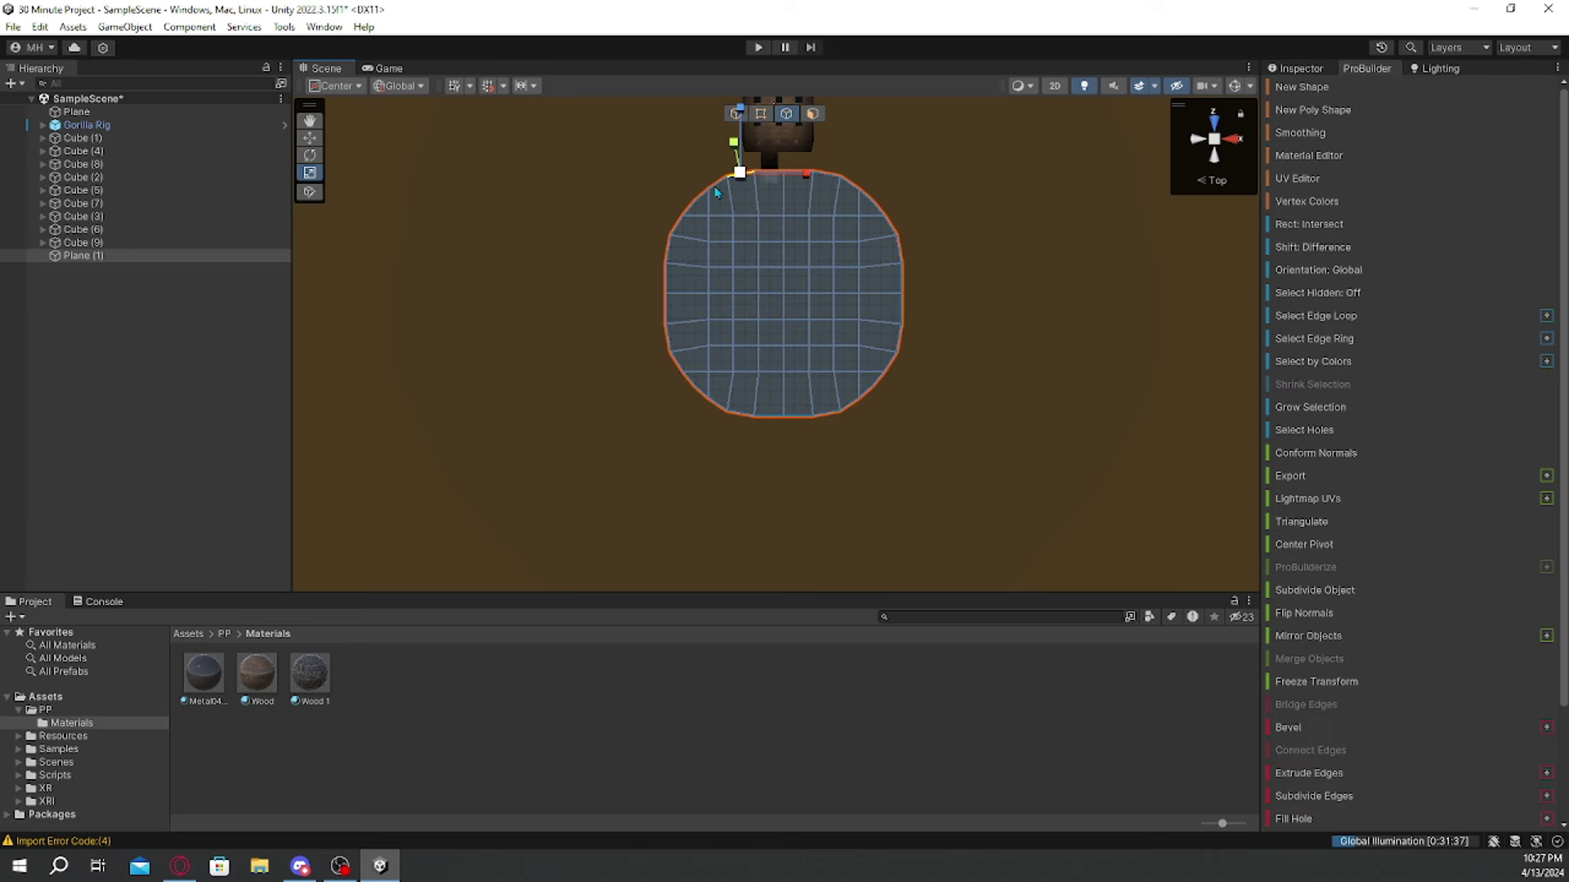
pyautogui.keyDown('shift'); pyautogui.click(716, 188); pyautogui.keyUp('shift')
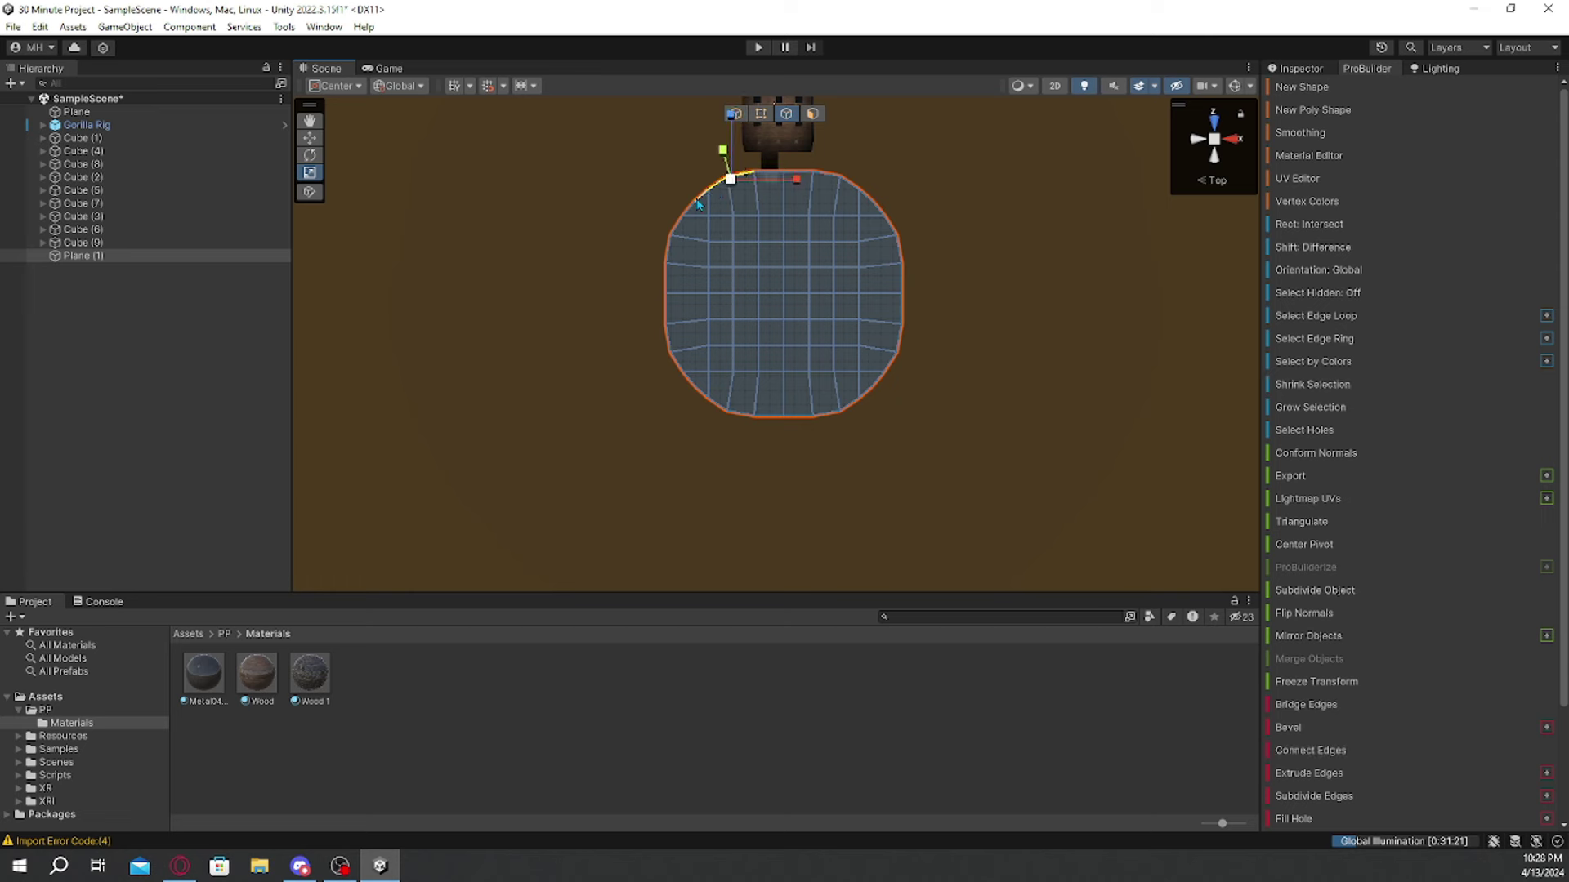
pyautogui.keyDown('shift'); pyautogui.click(702, 199); pyautogui.keyUp('shift')
pyautogui.keyDown('shift'); pyautogui.click(689, 212); pyautogui.keyUp('shift')
pyautogui.keyDown('shift'); pyautogui.click(677, 228); pyautogui.keyUp('shift')
pyautogui.keyDown('shift'); pyautogui.click(669, 258); pyautogui.keyUp('shift')
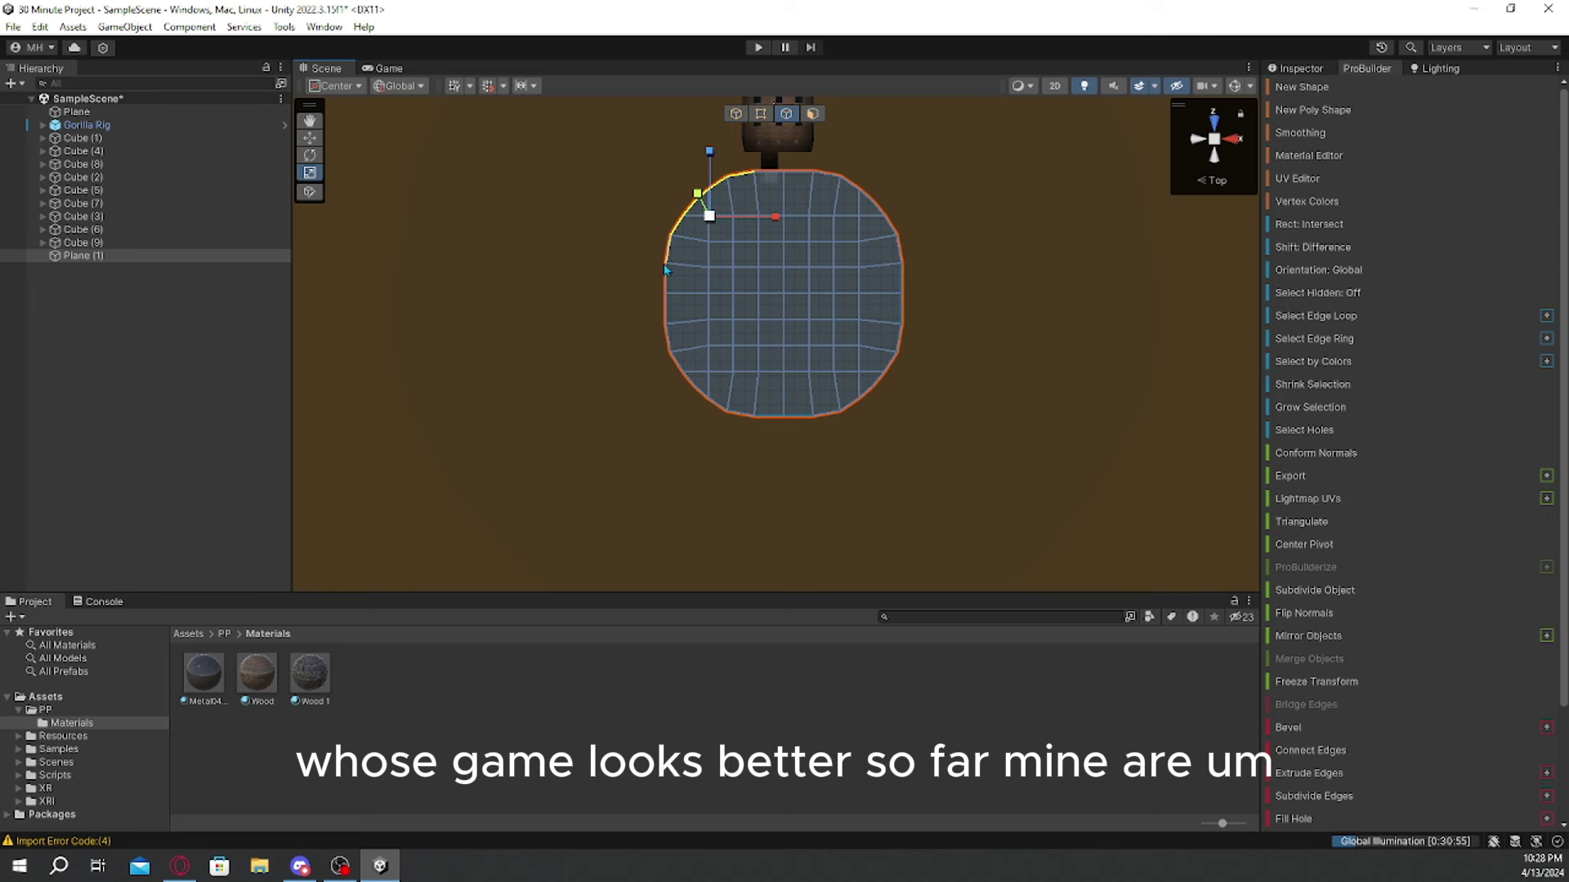
pyautogui.keyDown('shift'); pyautogui.click(670, 277); pyautogui.keyUp('shift')
pyautogui.keyDown('shift'); pyautogui.click(669, 349); pyautogui.keyUp('shift')
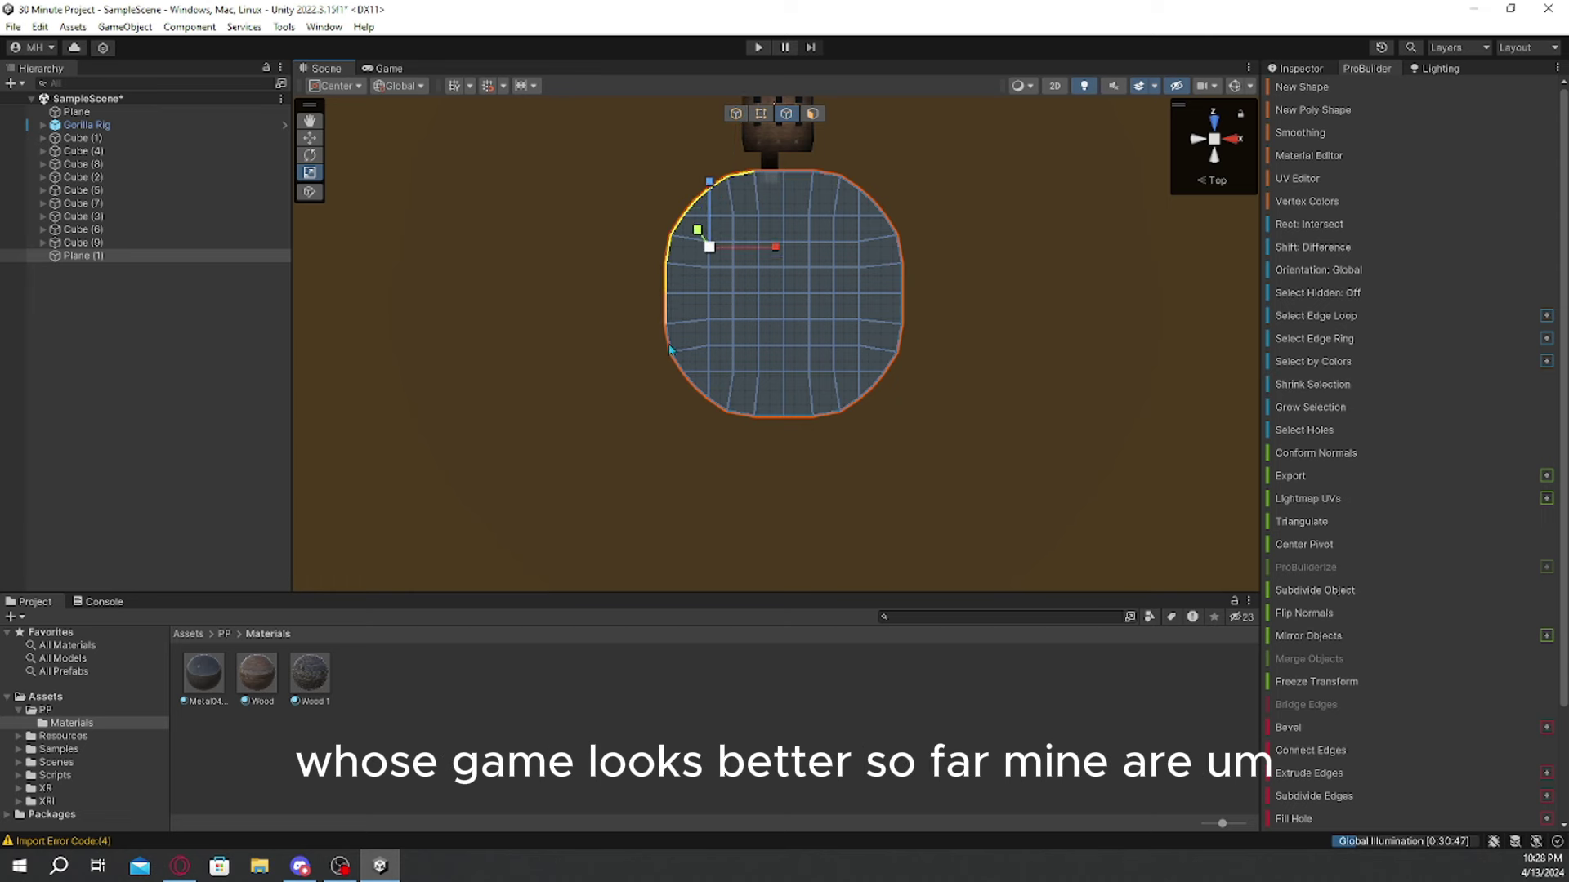
pyautogui.keyDown('shift'); pyautogui.click(669, 339); pyautogui.keyUp('shift')
pyautogui.keyDown('shift'); pyautogui.click(676, 365); pyautogui.keyUp('shift')
pyautogui.keyDown('shift'); pyautogui.click(693, 387); pyautogui.keyUp('shift')
pyautogui.keyDown('shift'); pyautogui.click(717, 407); pyautogui.keyUp('shift')
pyautogui.keyDown('shift'); pyautogui.click(741, 416); pyautogui.keyUp('shift')
pyautogui.keyDown('shift'); pyautogui.click(776, 418); pyautogui.keyUp('shift')
pyautogui.moveTo(797, 385); pyautogui.dragTo(829, 388, button='right')
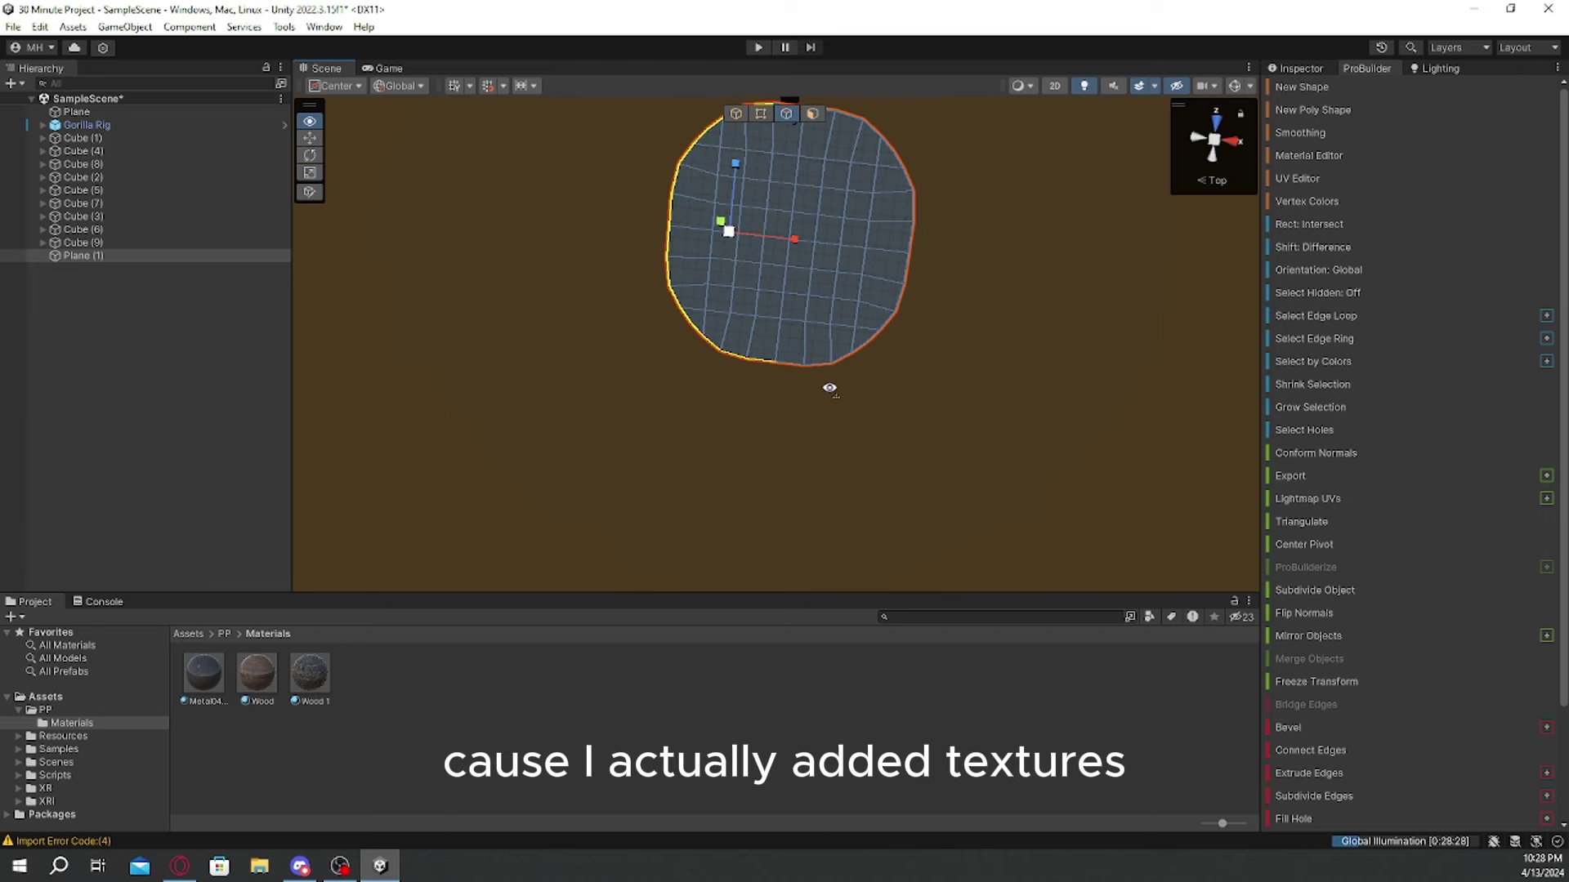
pyautogui.moveTo(790, 393); pyautogui.dragTo(704, 388, button='right')
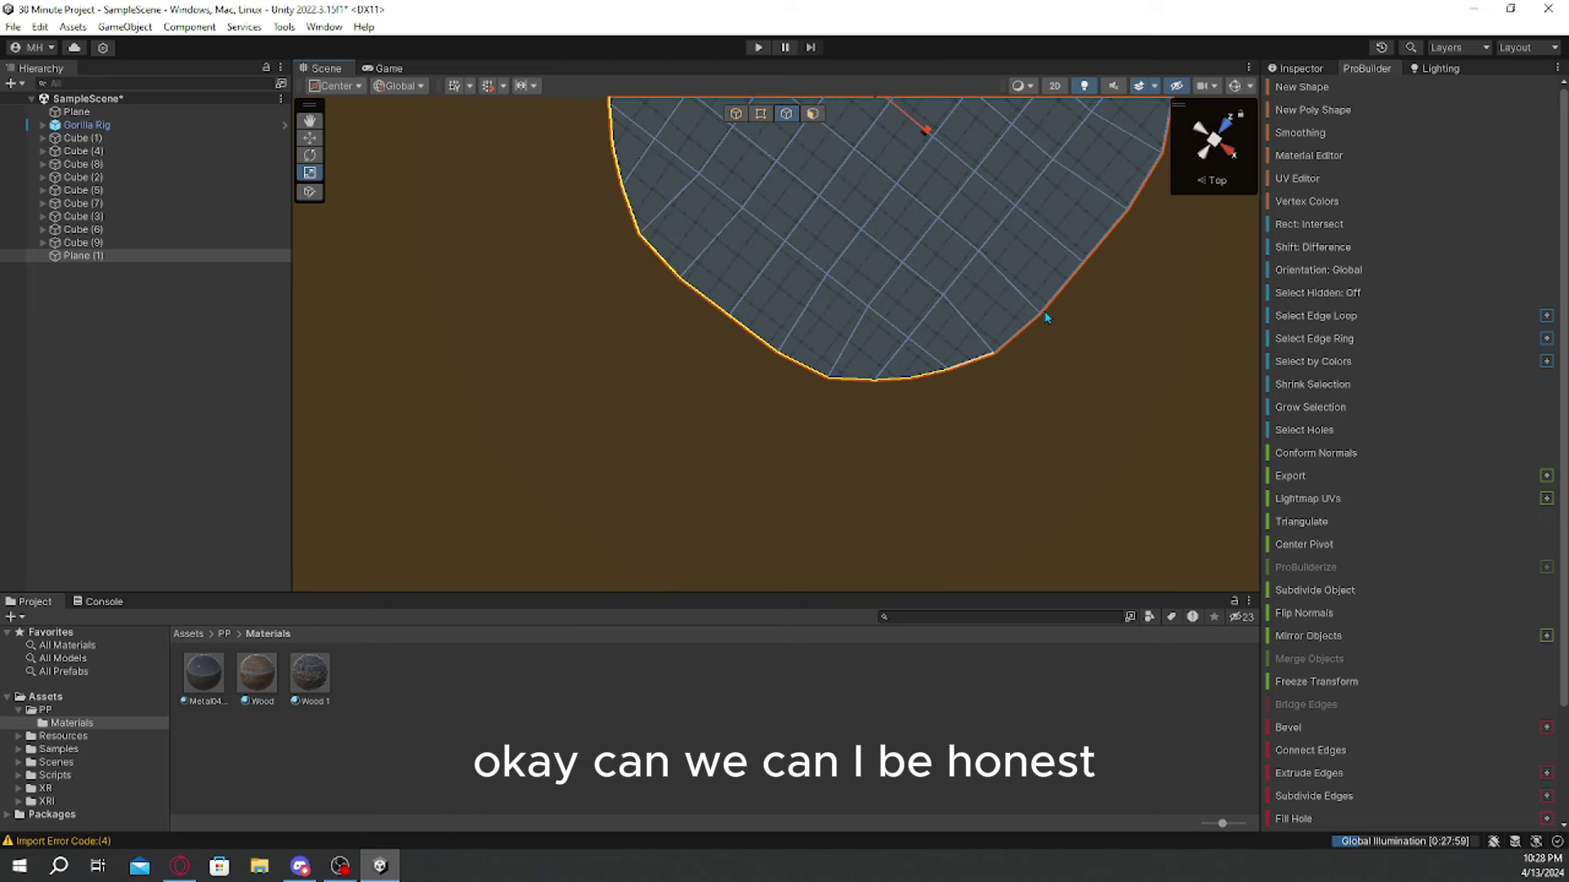
# Step: Open the lighting settings and cancel the running global illumination bake
pyautogui.click(1437, 71)
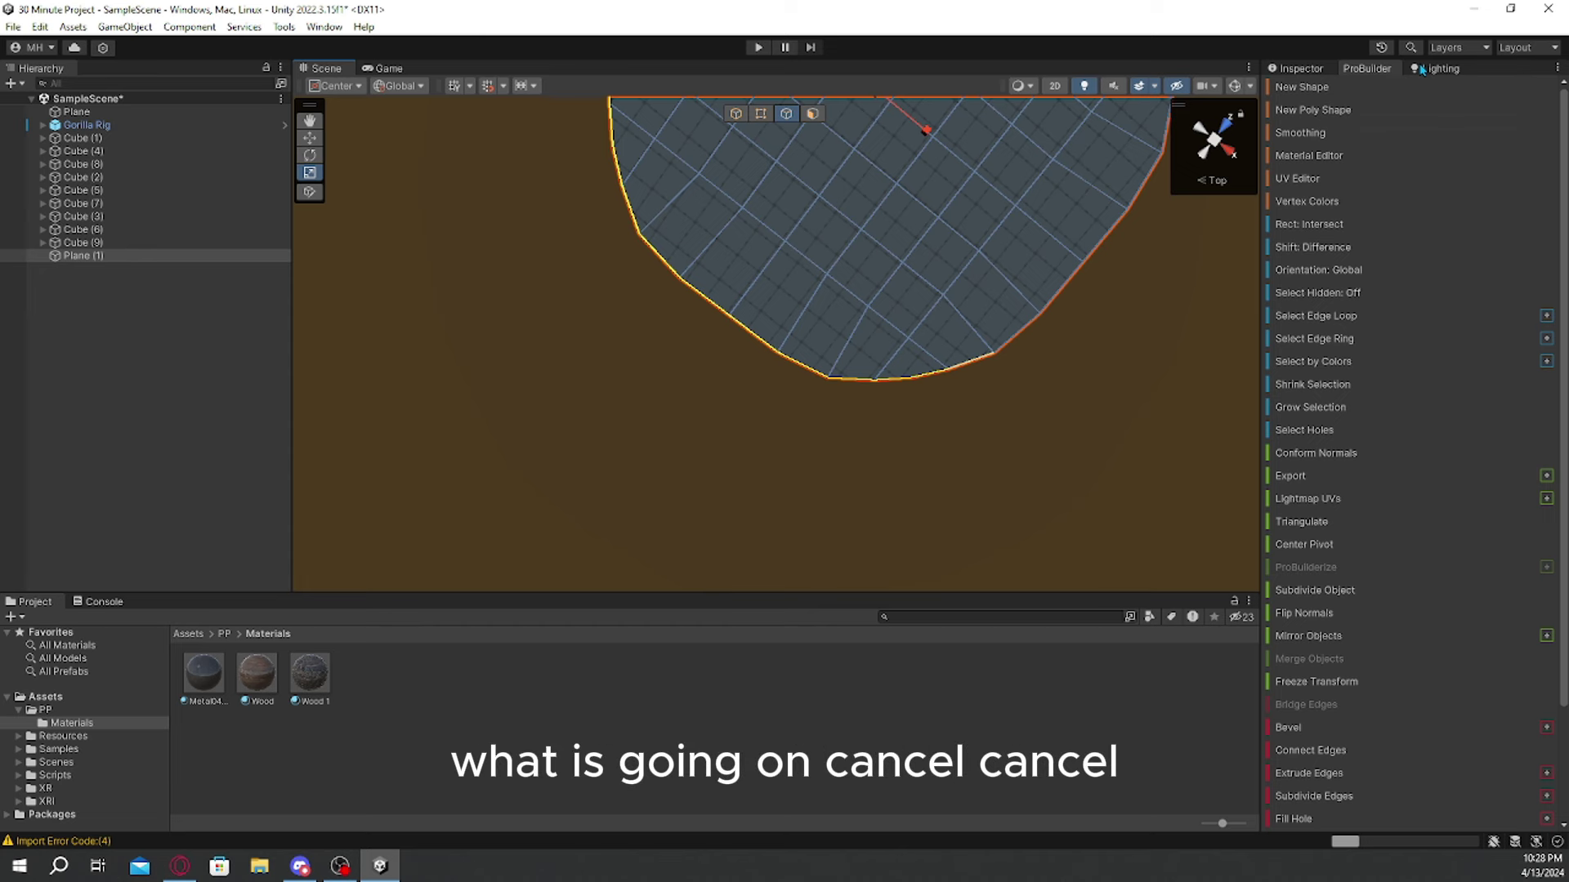
pyautogui.click(1437, 68)
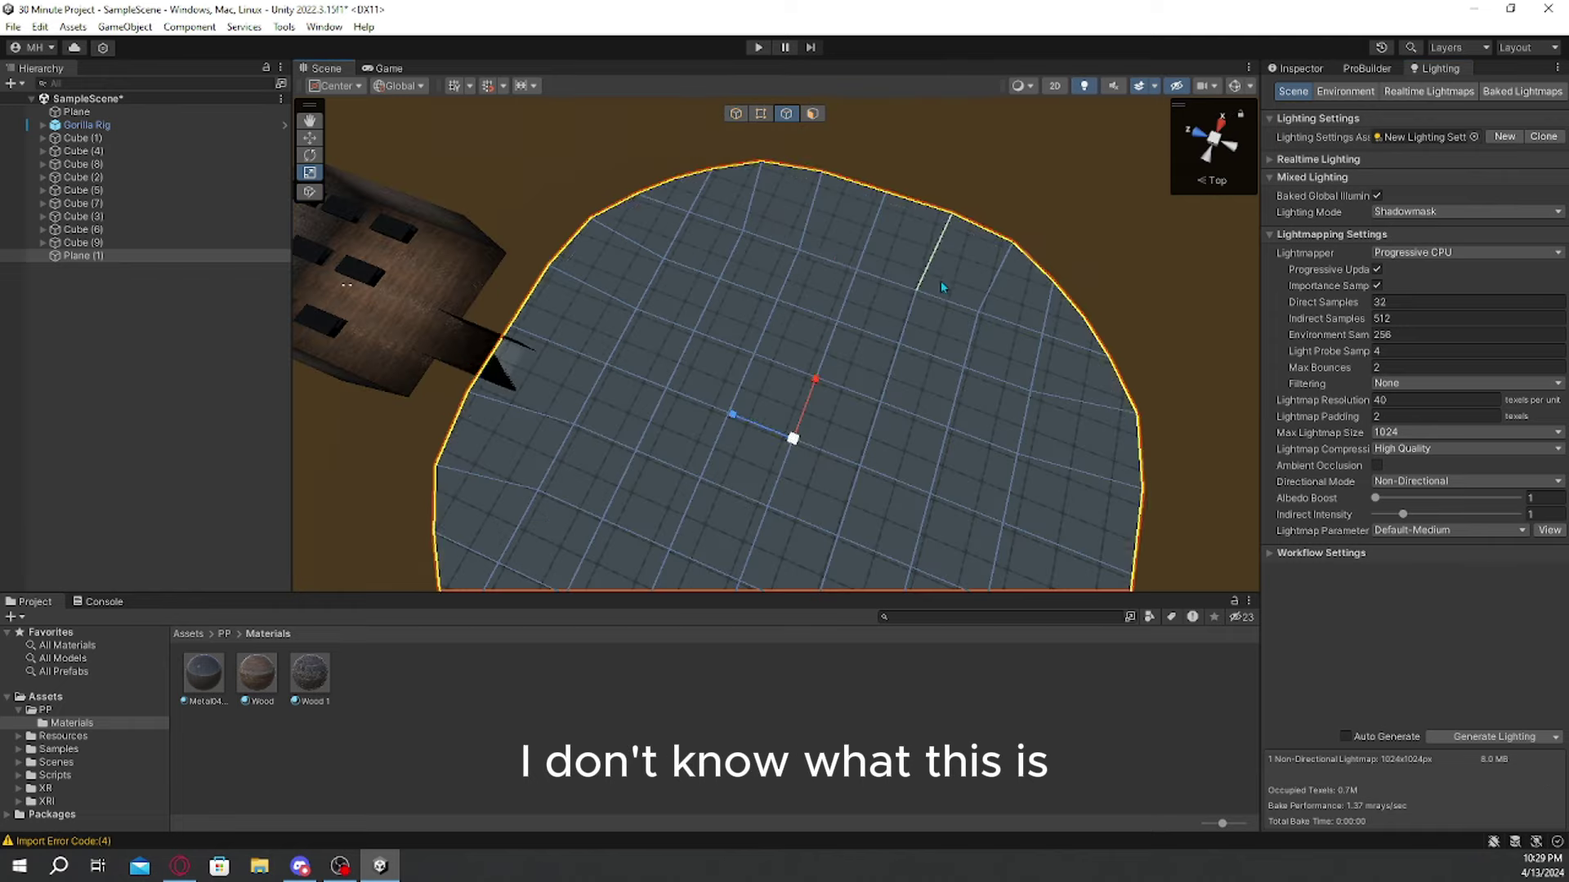
# Step: Extrude the plane's selected boundary edges upward into walls, and extrude them inward to narrow the top opening
pyautogui.click(304, 140)
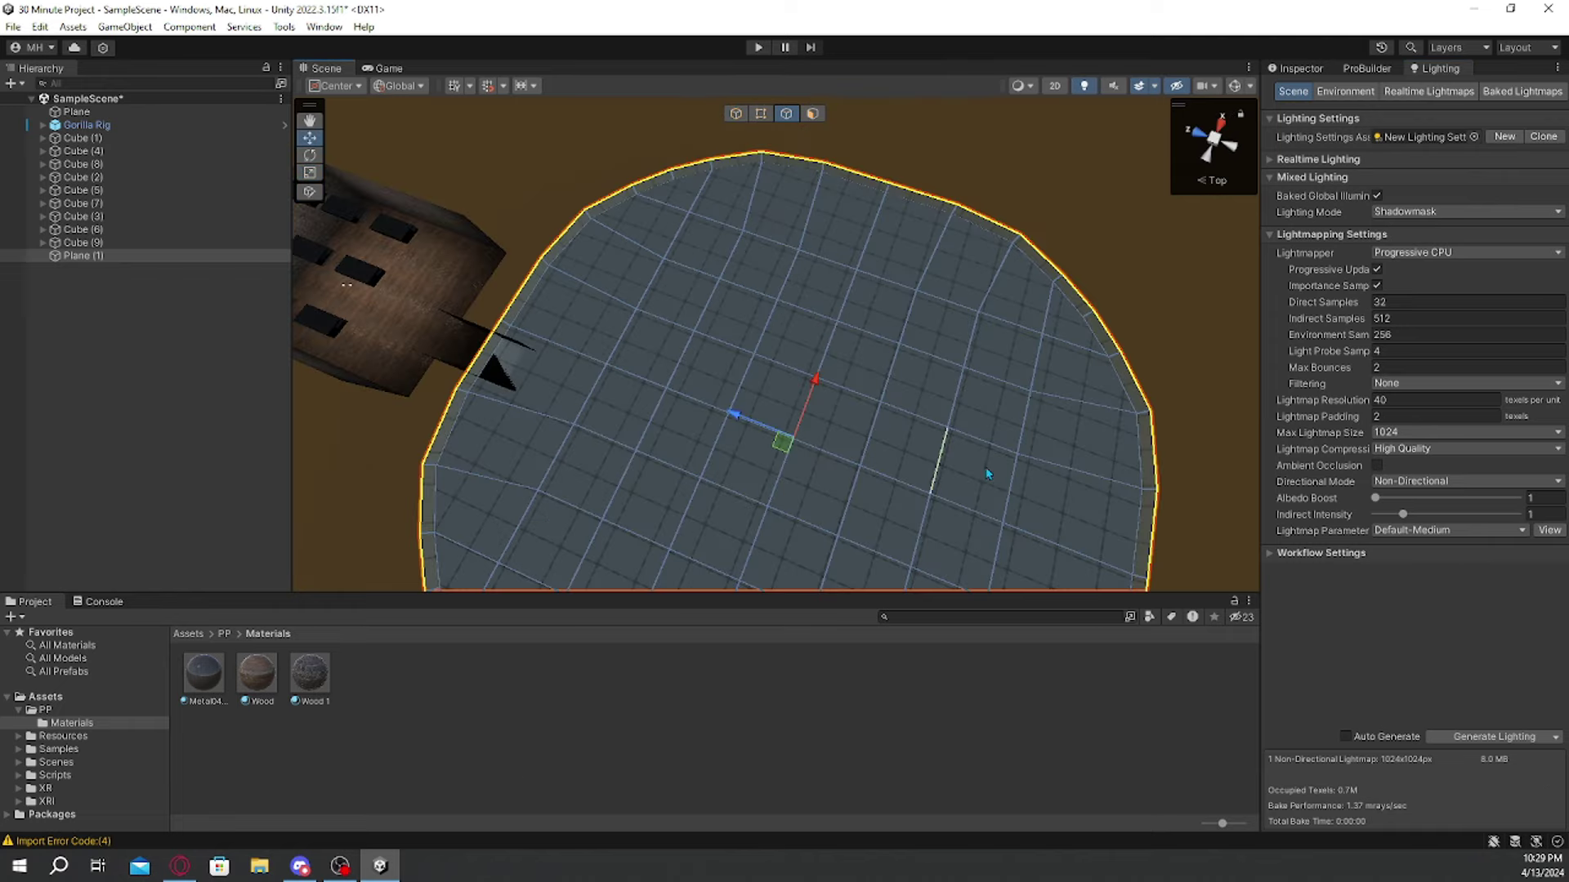
pyautogui.moveTo(985, 467); pyautogui.dragTo(639, 316, button='right')
pyautogui.press('s')
pyautogui.keyDown('alt'); pyautogui.moveTo(725, 447); pyautogui.dragTo(712, 358); pyautogui.keyUp('alt')
pyautogui.scroll(-3, 694, 318)
pyautogui.press('r')
pyautogui.press('w')
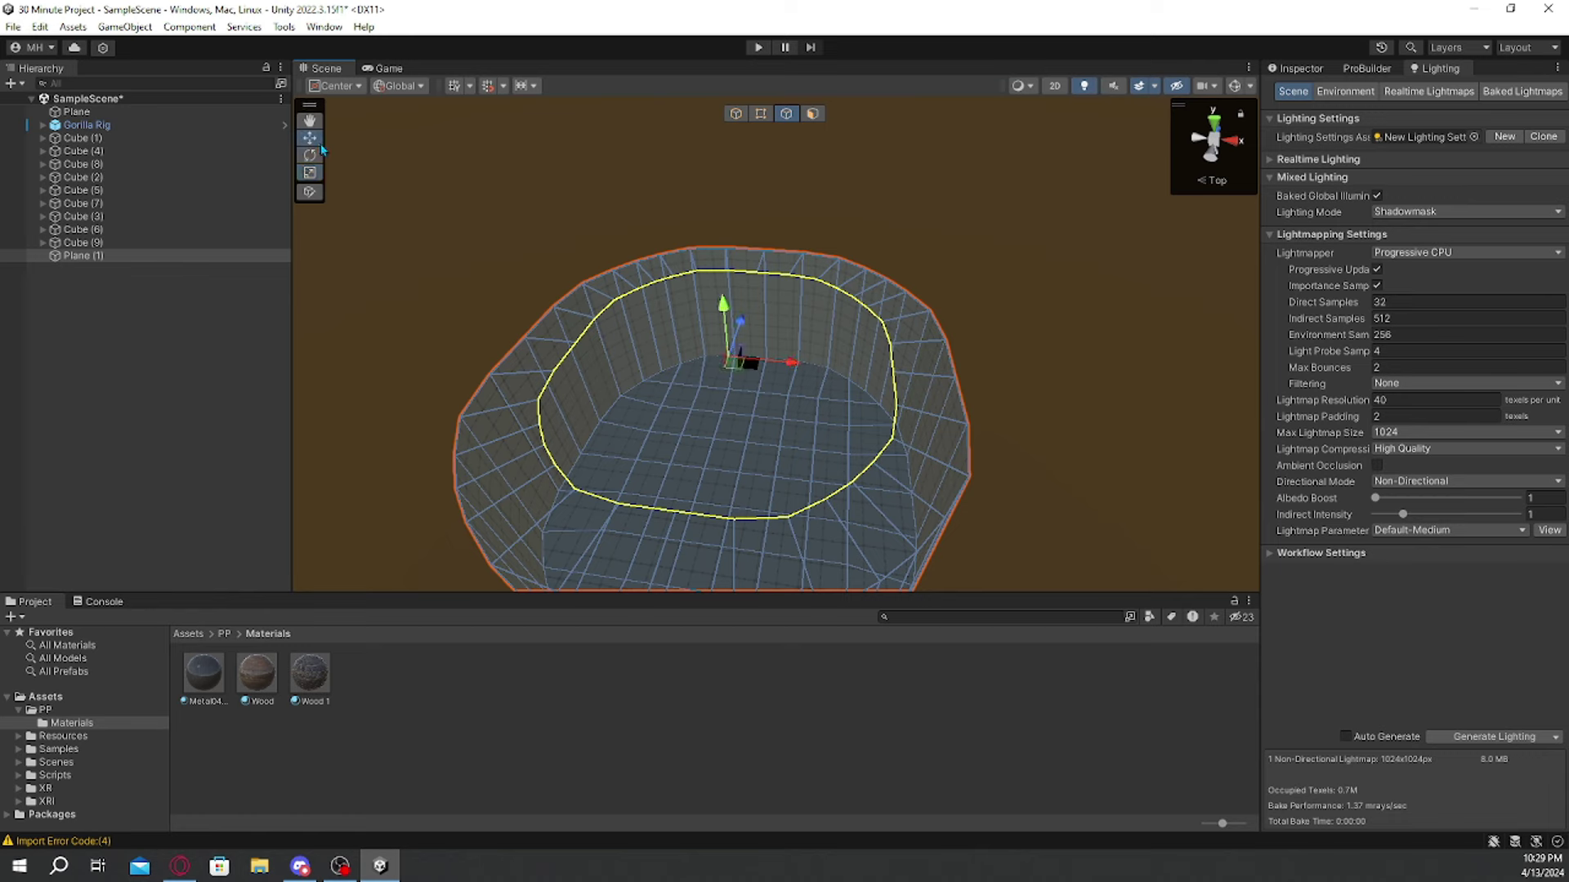
# Step: Raise the inner rim's edges above the walls, and extrude them outward into a wide surrounding ledge
pyautogui.moveTo(723, 303); pyautogui.dragTo(718, 252)
pyautogui.press('r')
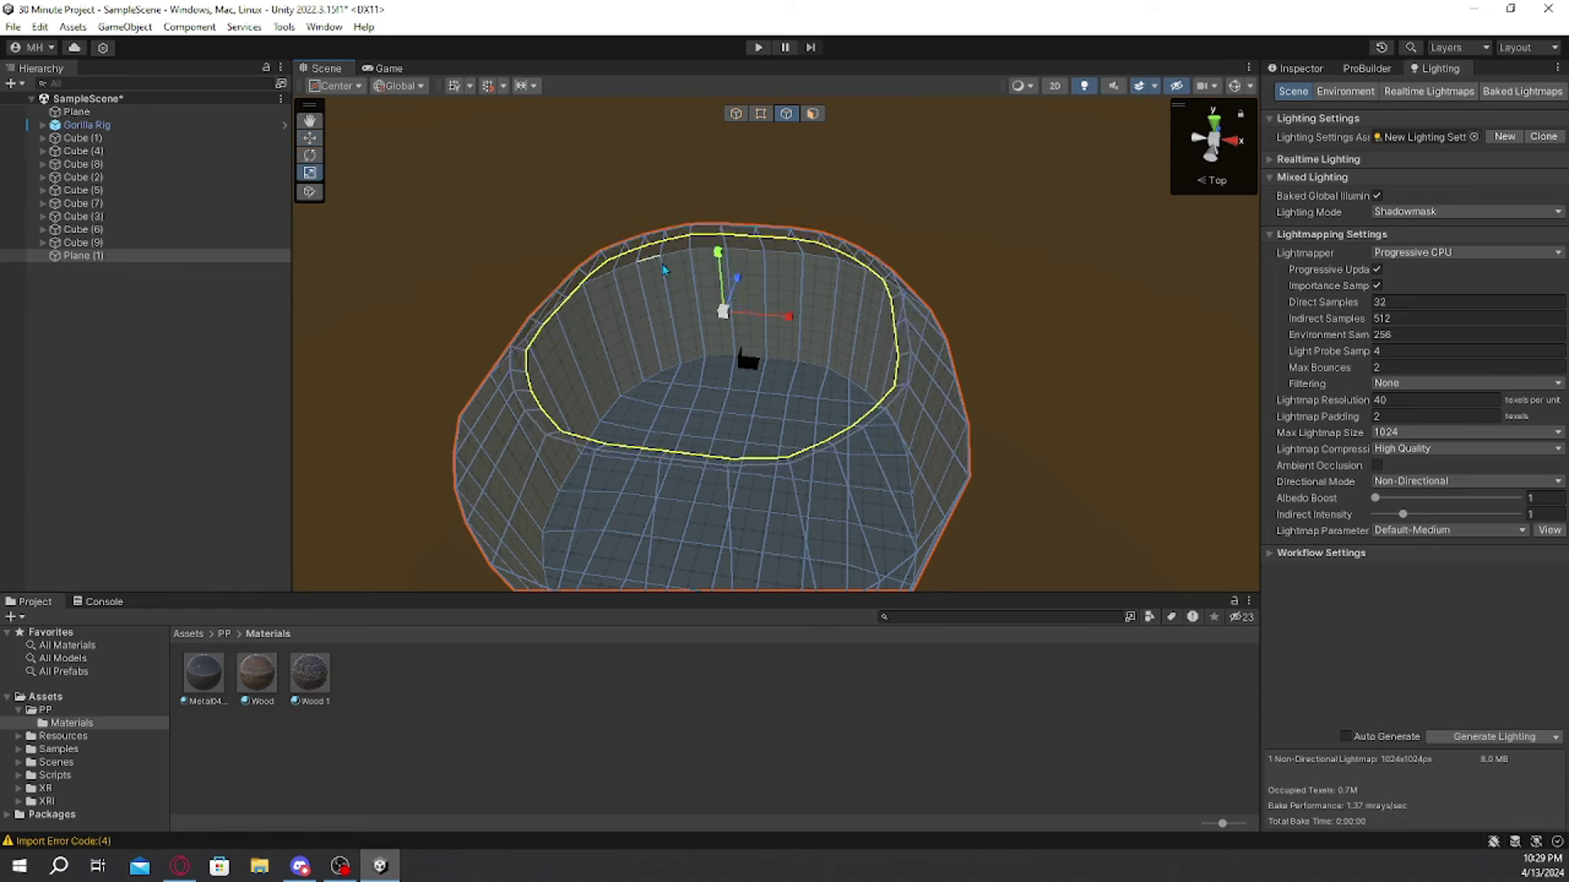
pyautogui.moveTo(727, 317); pyautogui.dragTo(801, 311)
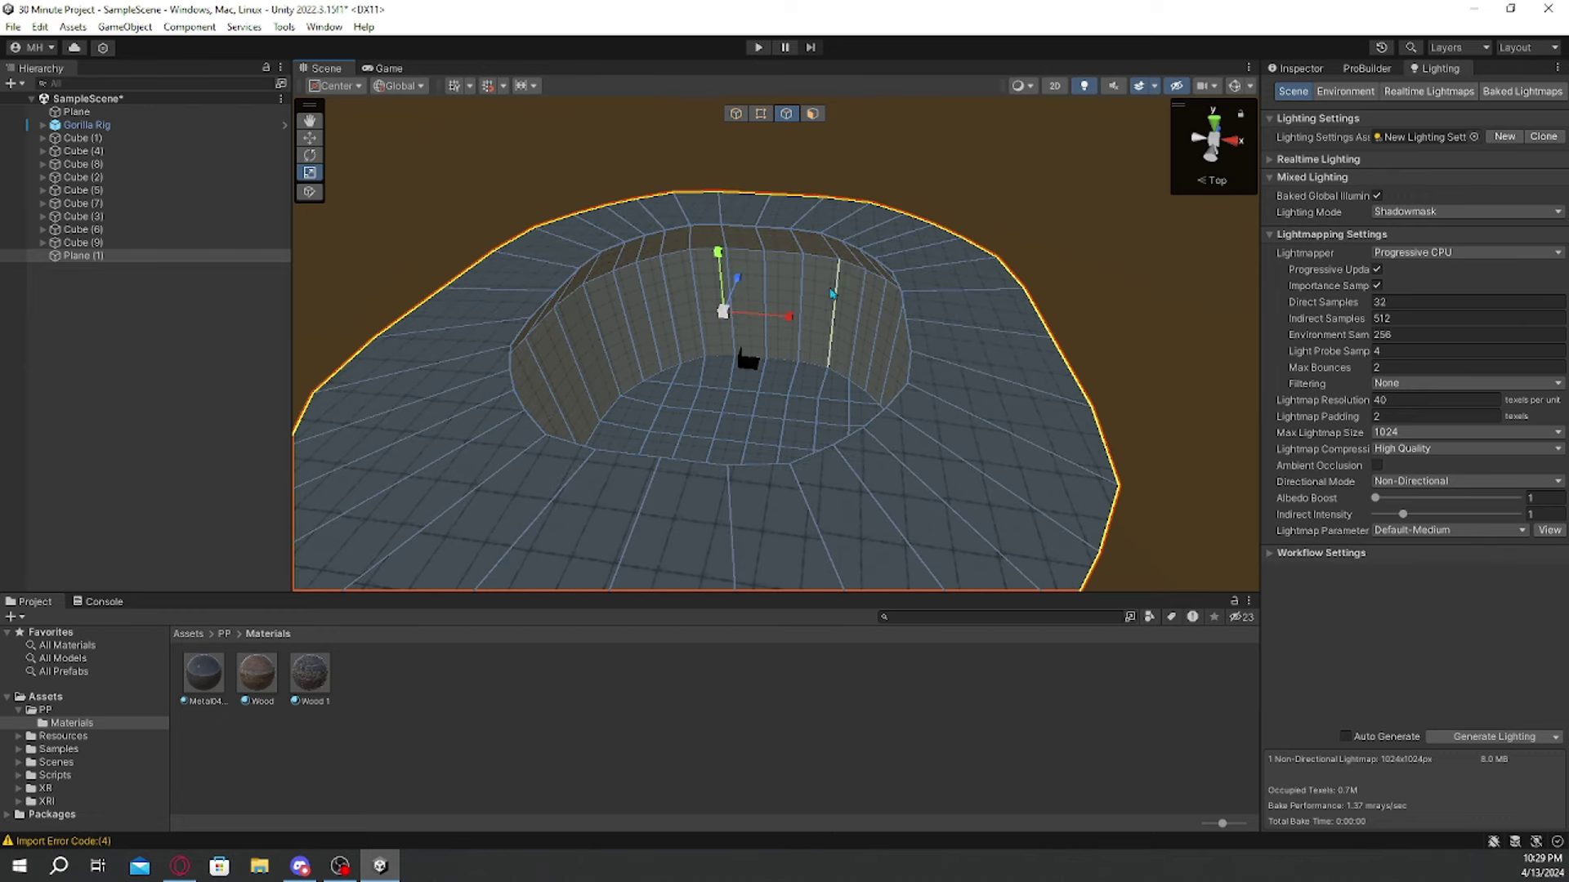
# Step: Cut a rectangular doorway into the arena wall where it meets the corridor, and delete the cut-out face
pyautogui.scroll(3, 815, 282)
pyautogui.press('w')
pyautogui.moveTo(815, 282)
pyautogui.mouseDown(button='right')
pyautogui.moveTo(802, 244)
pyautogui.moveTo(793, 278)
pyautogui.mouseUp(button='right')
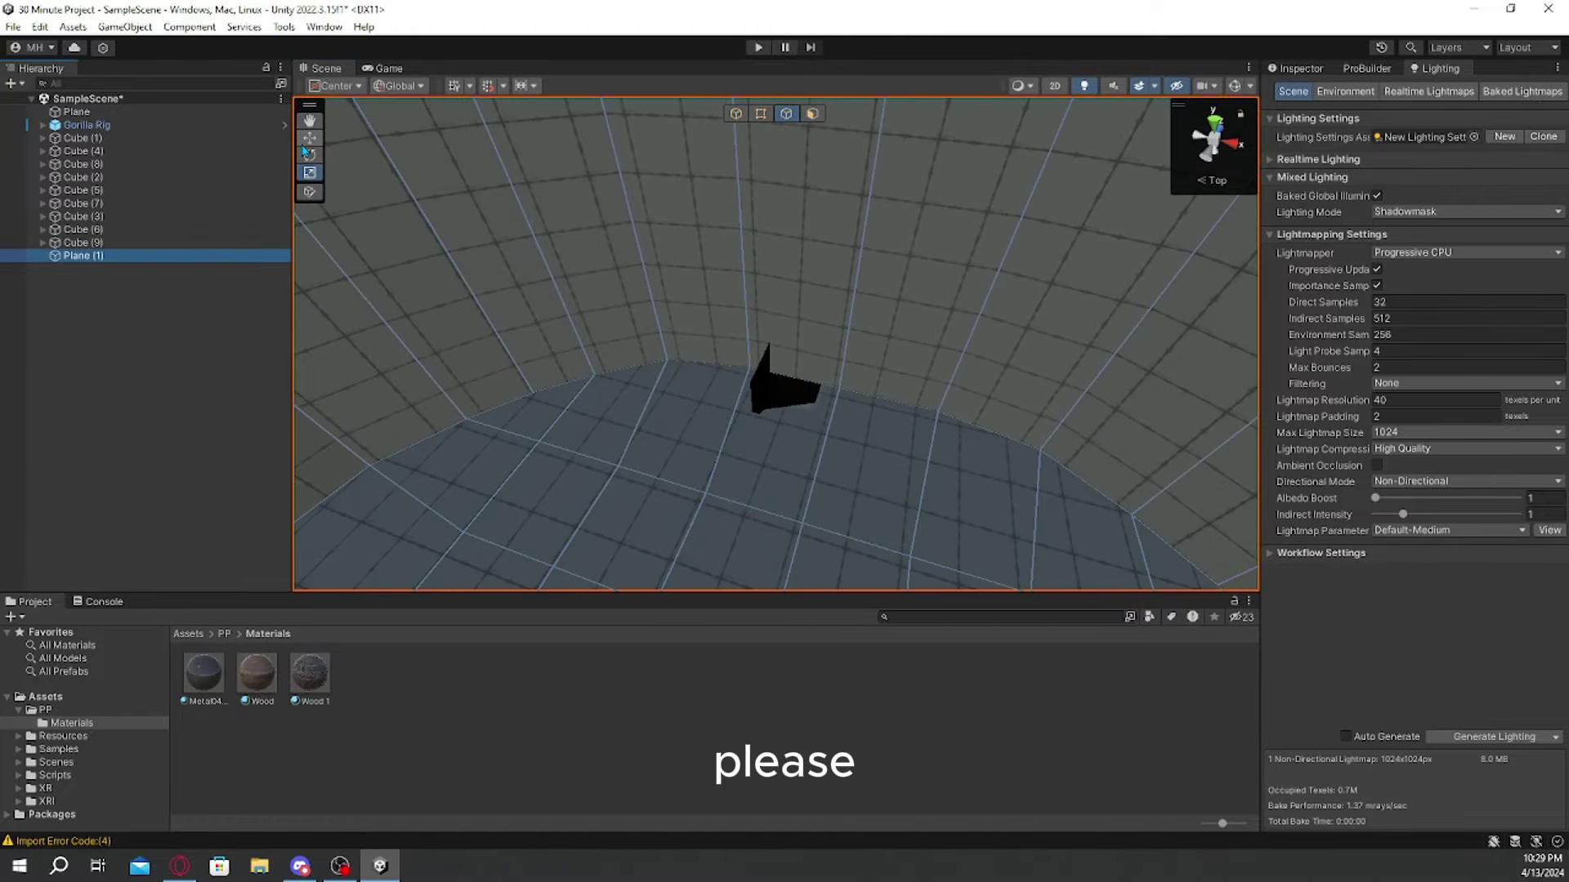
pyautogui.press('w')
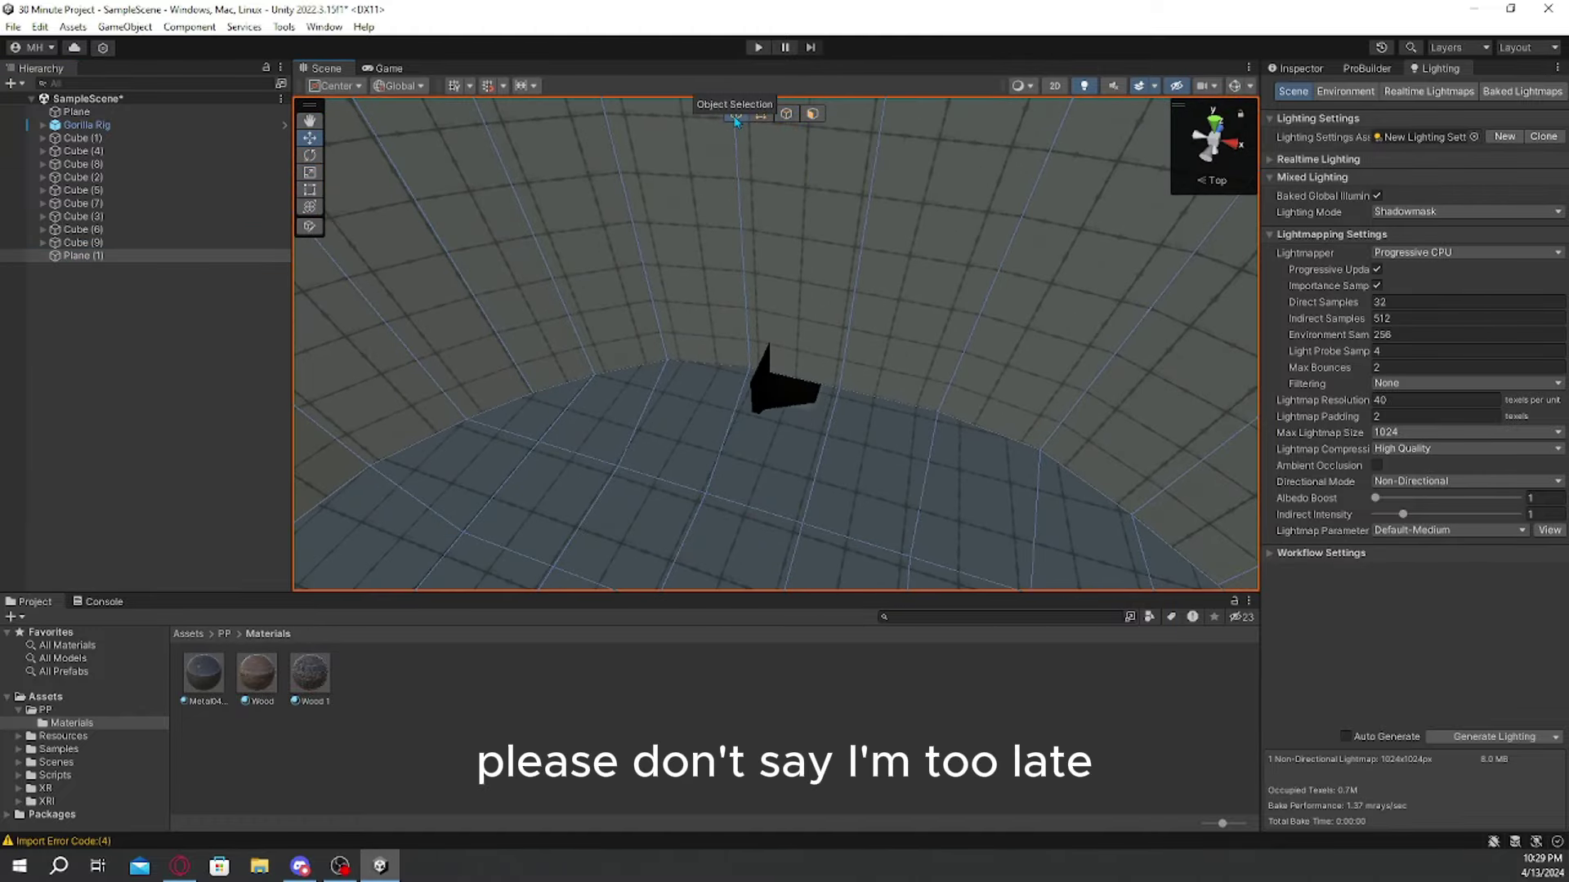
pyautogui.click(736, 114)
pyautogui.press('s')
pyautogui.moveTo(933, 249); pyautogui.dragTo(662, 254, button='right')
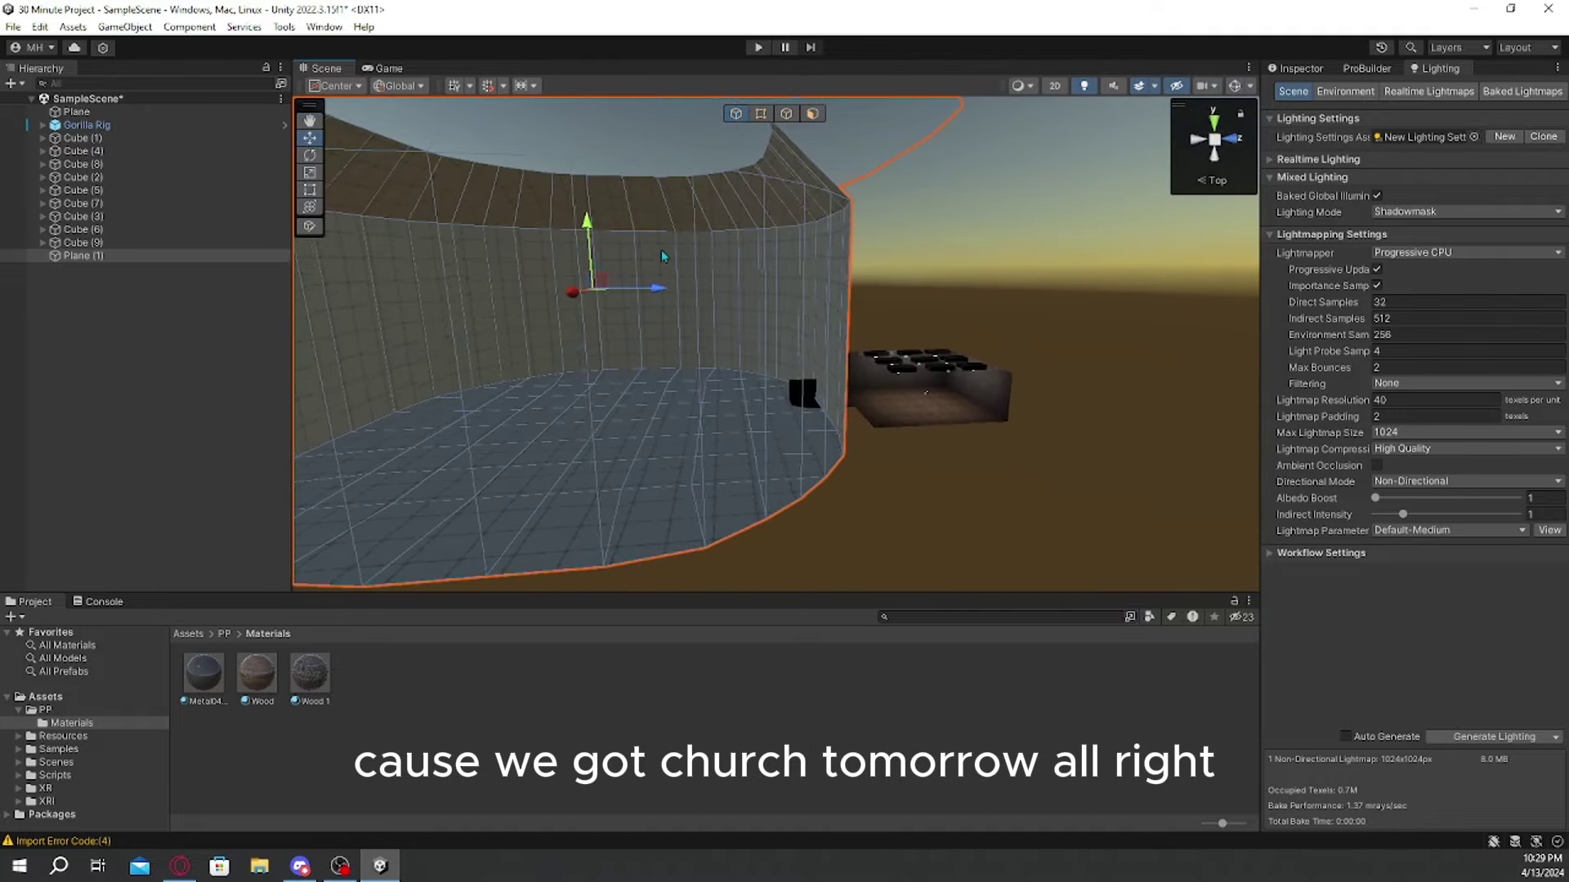
pyautogui.keyDown('alt'); pyautogui.moveTo(662, 291); pyautogui.dragTo(629, 294); pyautogui.keyUp('alt')
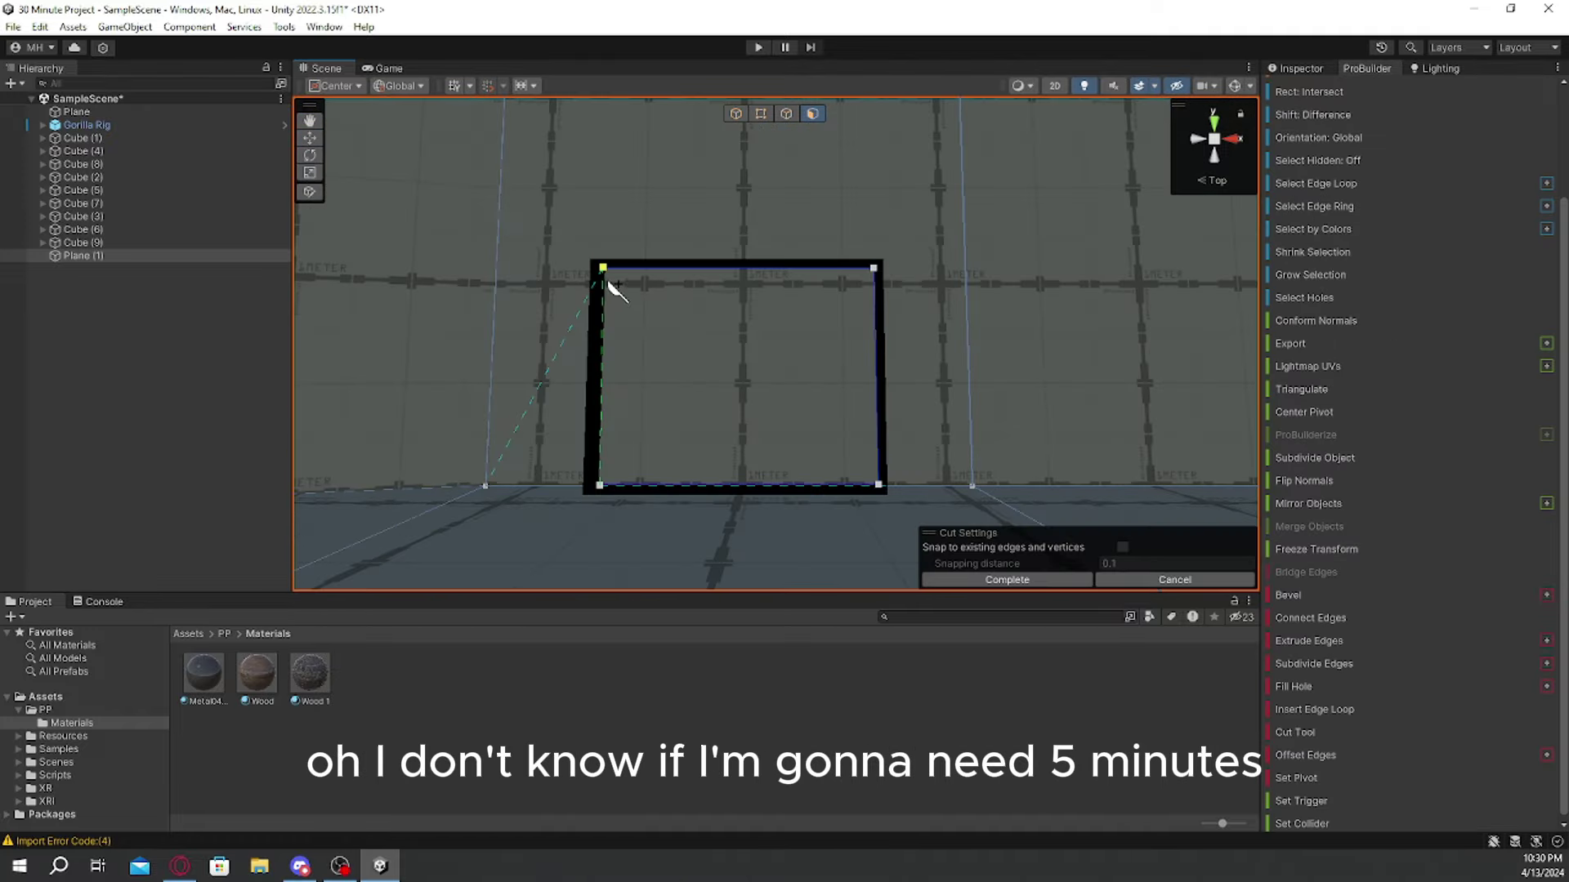
pyautogui.click(611, 301)
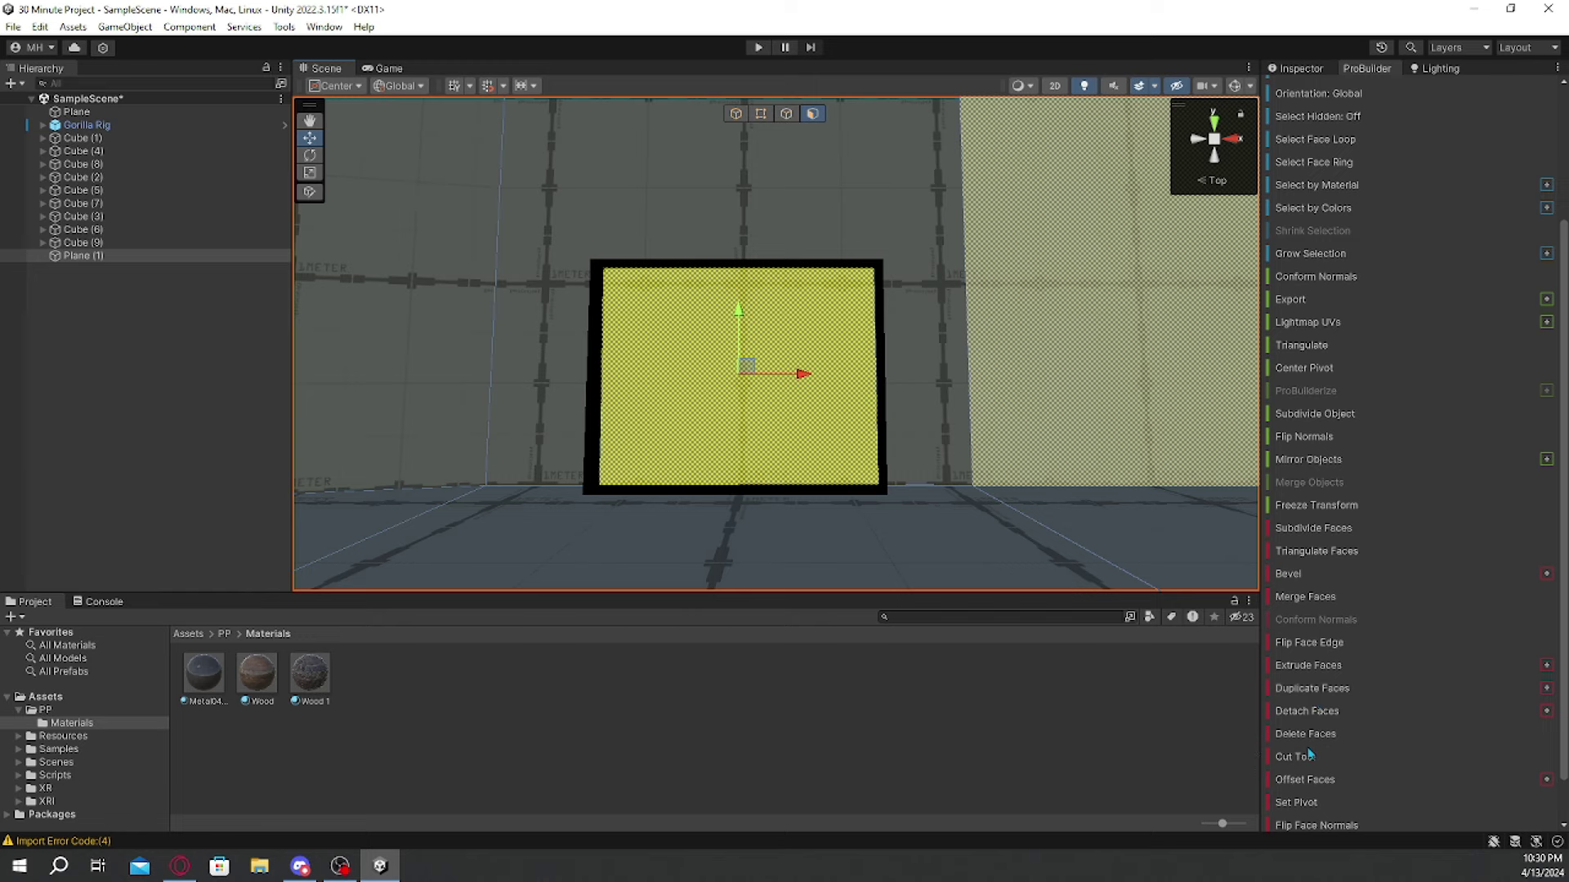
pyautogui.press('Delete')
# Step: In edge selection mode, select the doorway's right edge and nudge it along the X axis to align it with the corridor opening
pyautogui.click(787, 114)
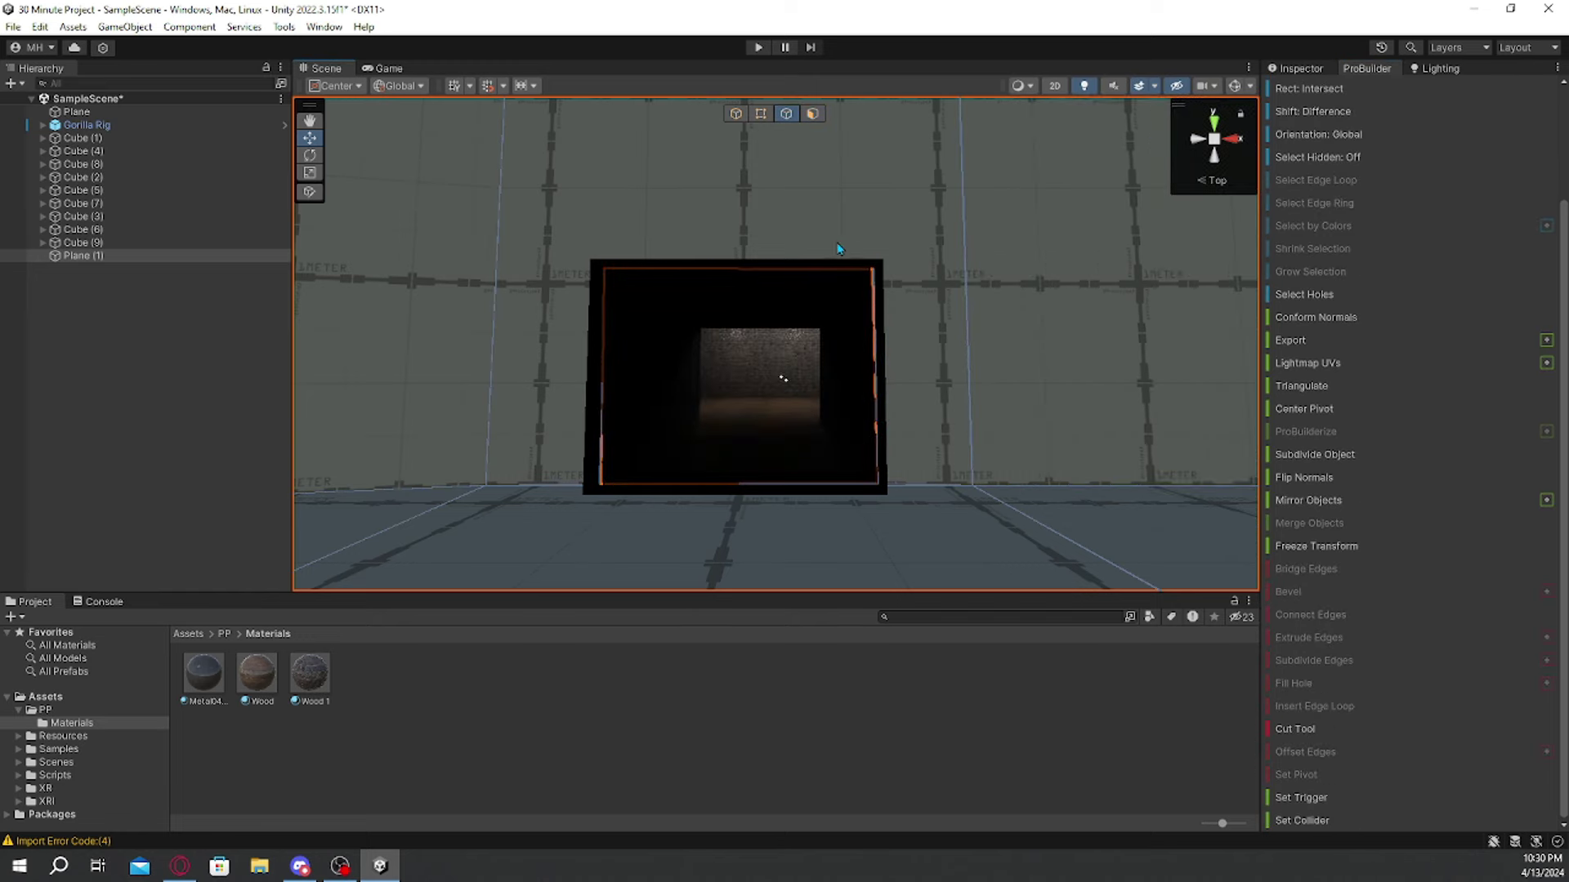
pyautogui.click(879, 348)
pyautogui.press('w')
pyautogui.moveTo(881, 352)
pyautogui.mouseDown(button='right')
pyautogui.moveTo(924, 360)
pyautogui.moveTo(907, 368)
pyautogui.mouseUp(button='right')
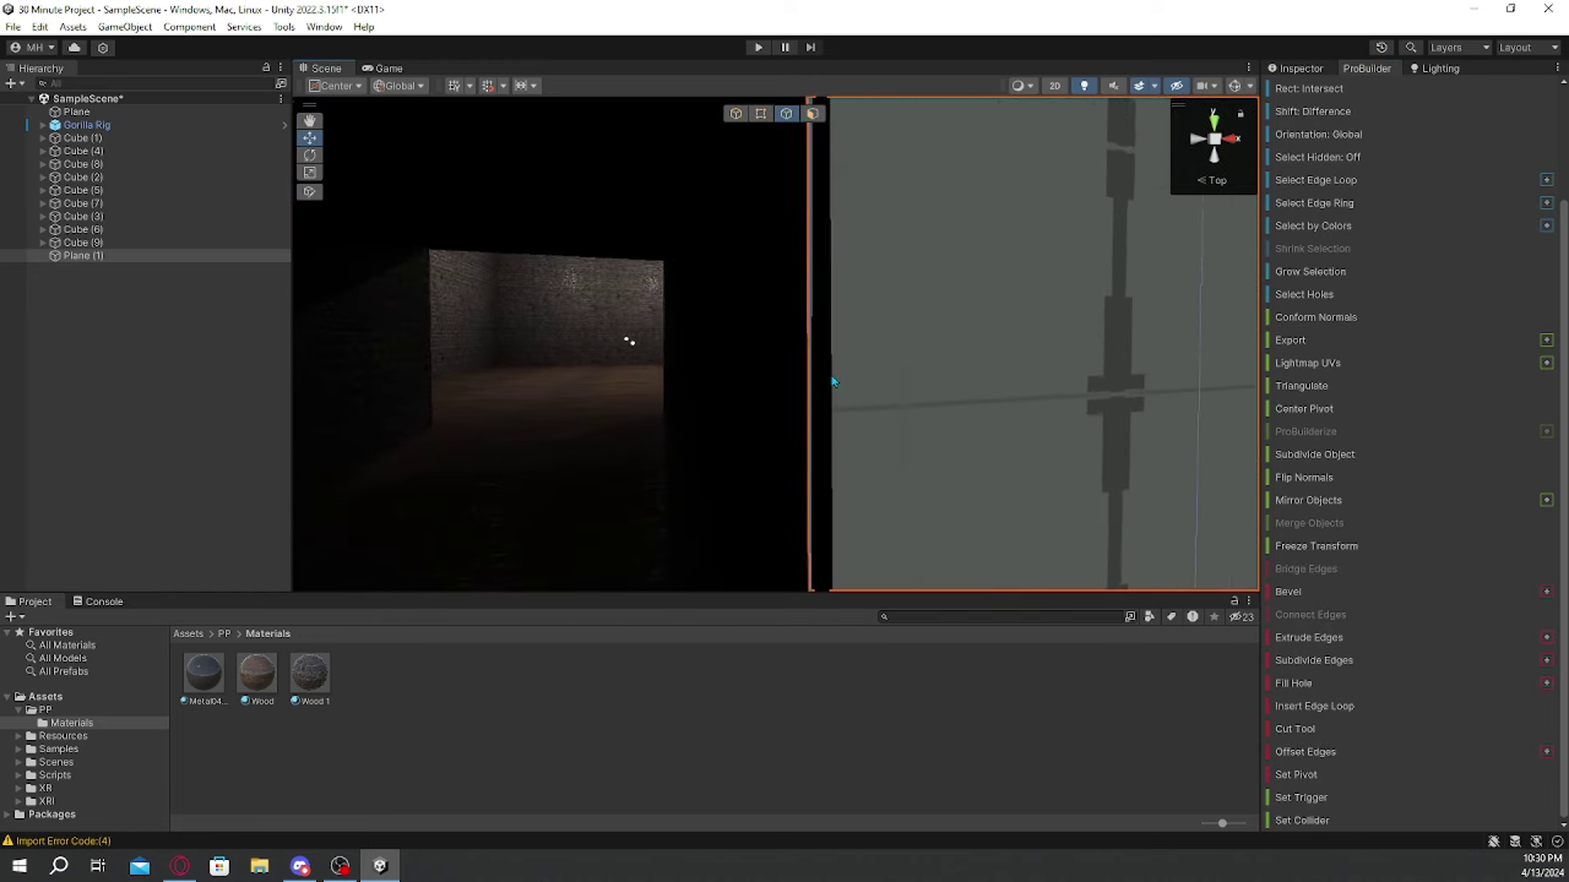
pyautogui.moveTo(833, 382); pyautogui.dragTo(799, 373)
pyautogui.press('w')
pyautogui.moveTo(968, 370); pyautogui.dragTo(876, 363, button='right')
pyautogui.press('s')
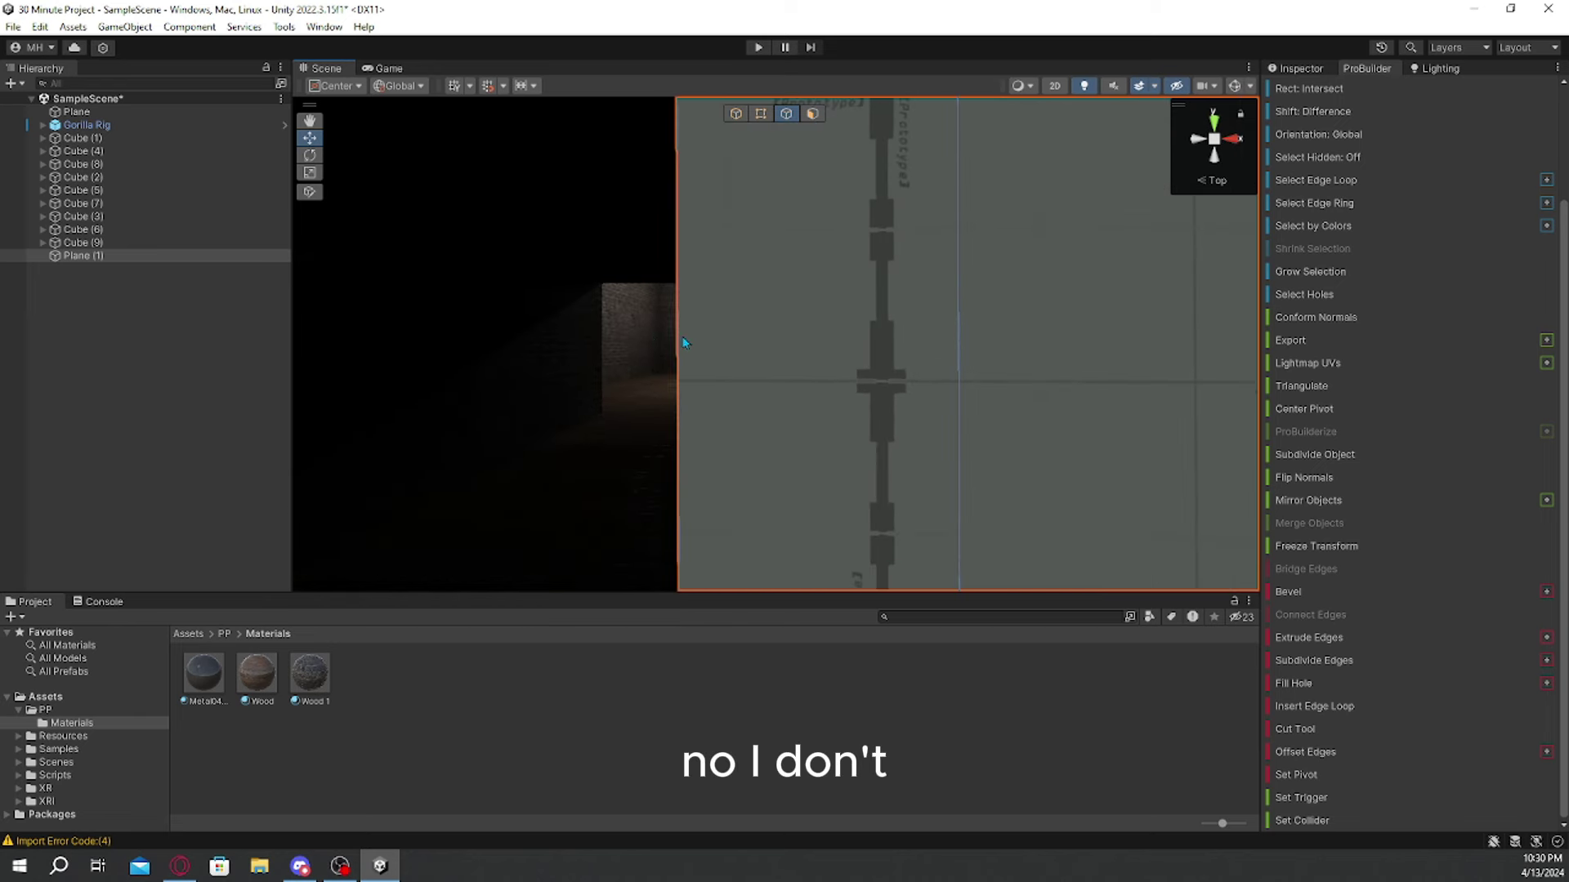
pyautogui.click(682, 342)
pyautogui.press('s')
pyautogui.moveTo(687, 343); pyautogui.dragTo(909, 350, button='right')
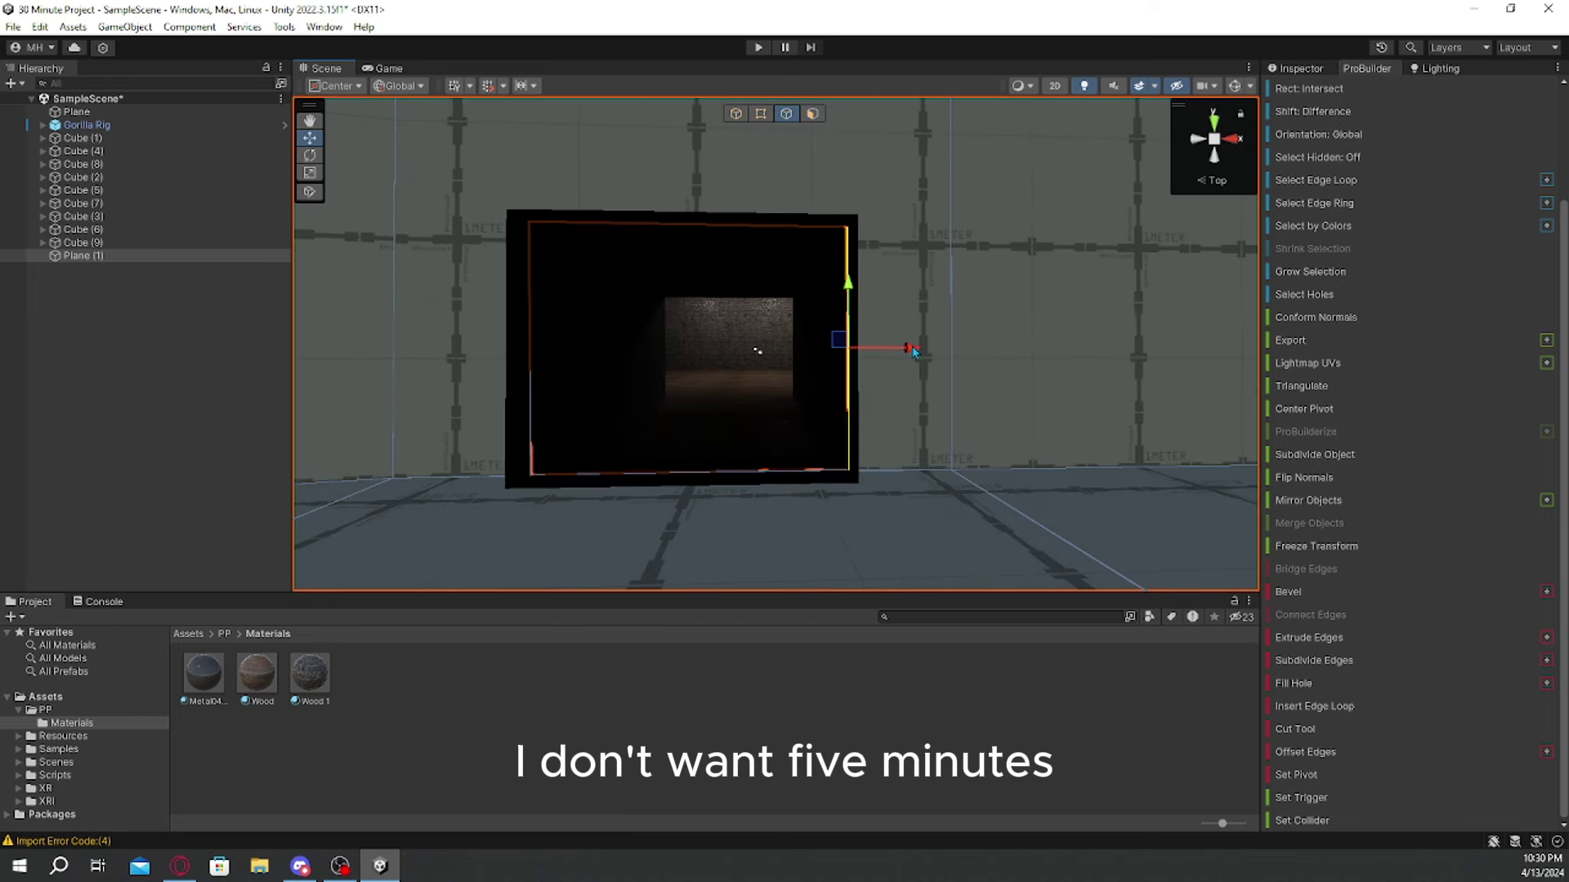
pyautogui.moveTo(915, 357); pyautogui.dragTo(914, 355)
pyautogui.press('d')
pyautogui.moveTo(913, 355); pyautogui.dragTo(874, 347, button='right')
pyautogui.press('w')
pyautogui.press('a')
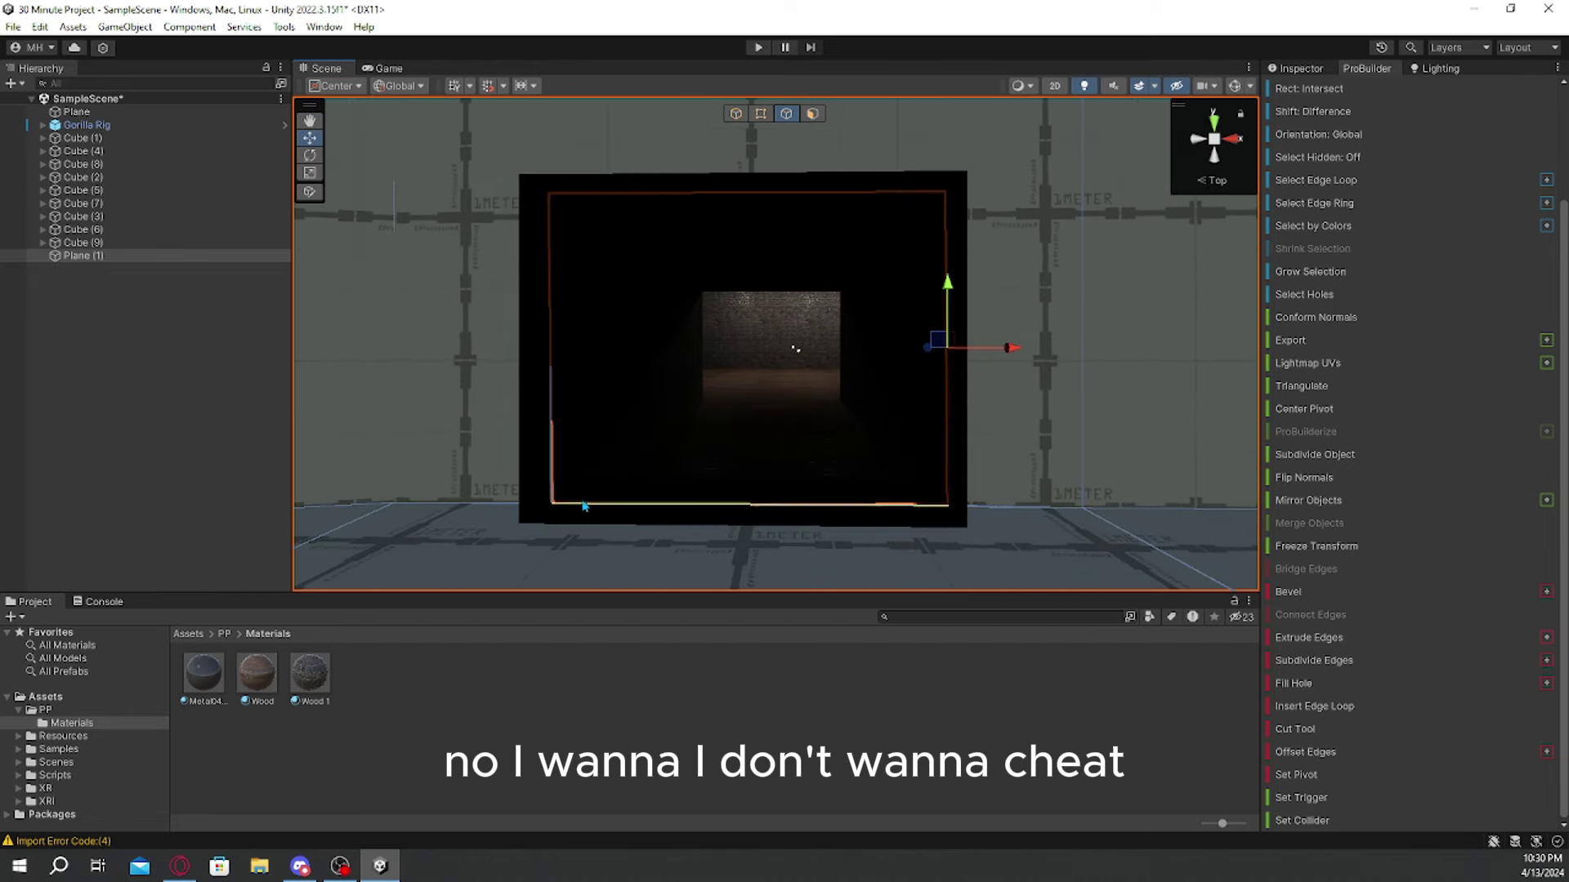
# Step: Select the doorway's left edge and nudge it slightly along the X axis to align it with the corridor
pyautogui.click(555, 498)
pyautogui.click(555, 477)
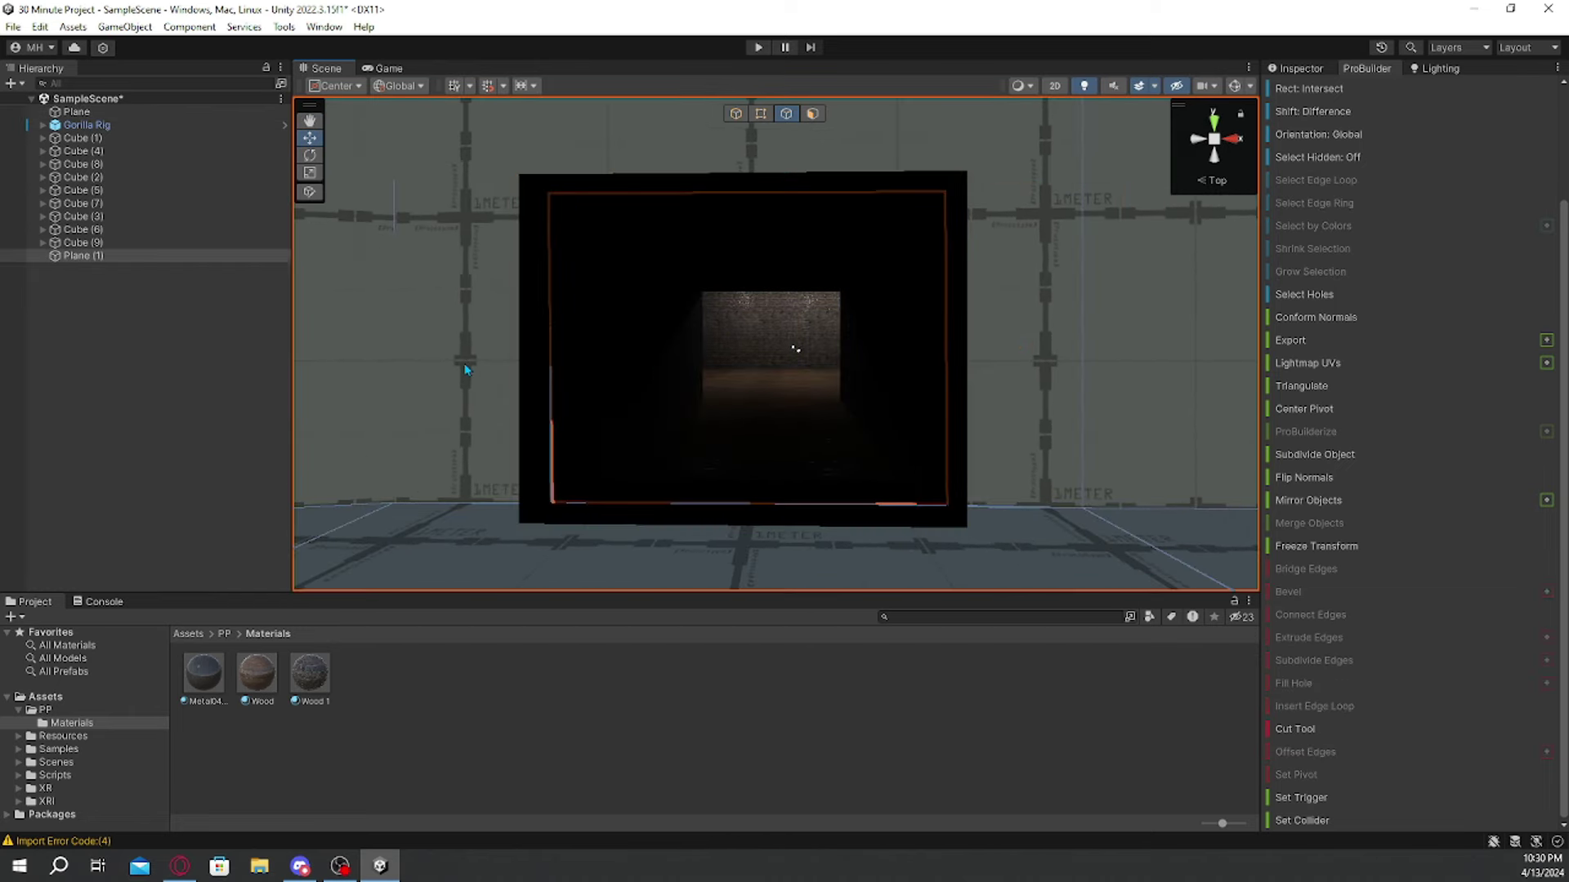
pyautogui.click(552, 476)
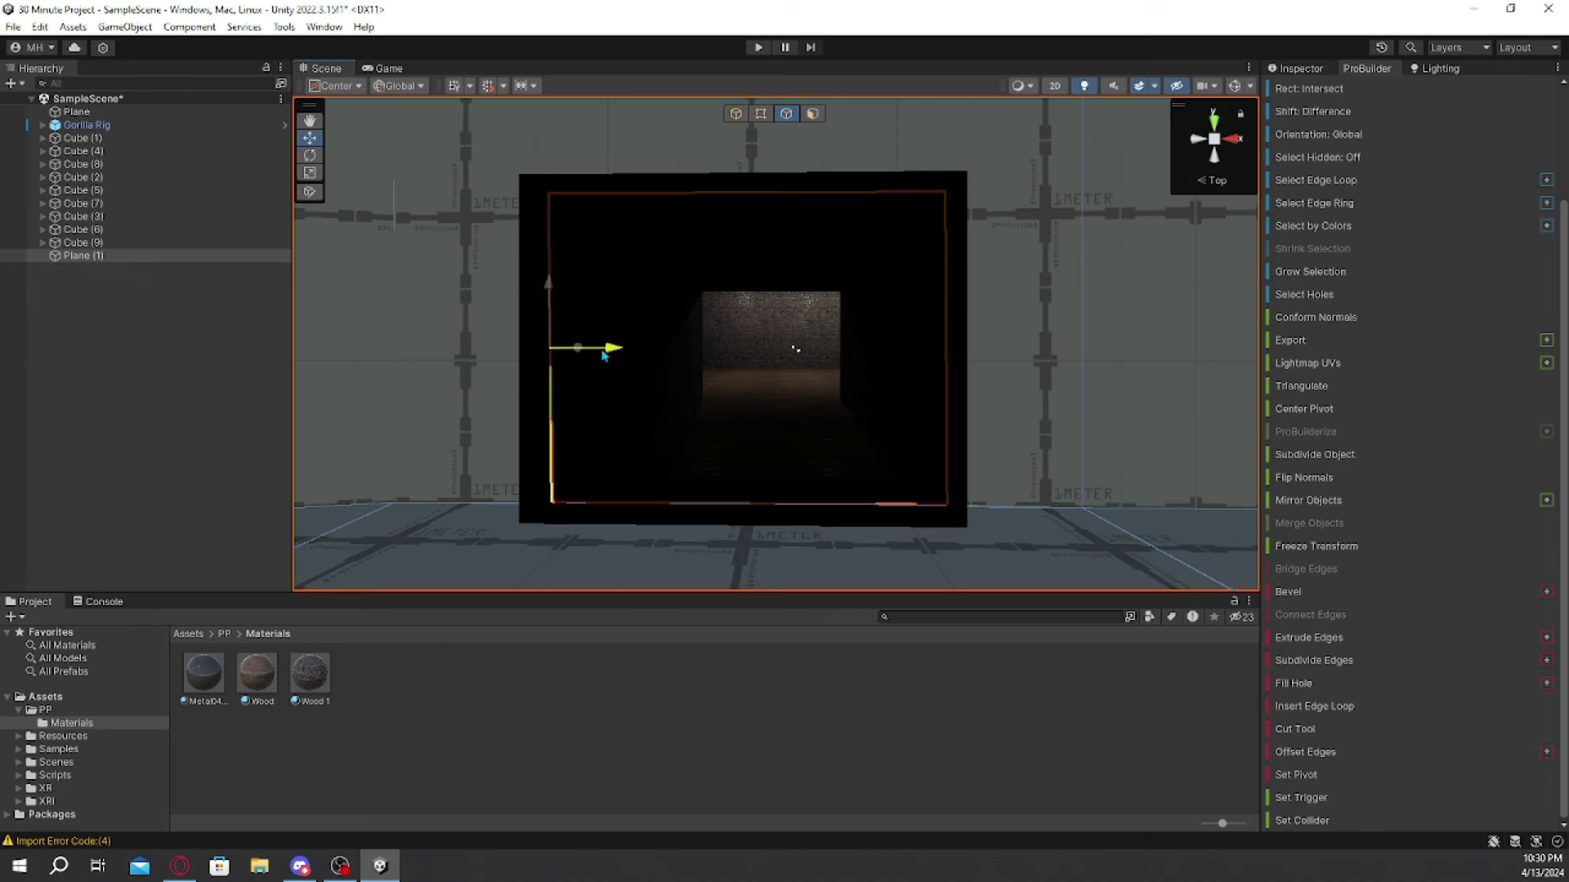
pyautogui.moveTo(603, 355); pyautogui.dragTo(601, 354)
pyautogui.click(898, 507)
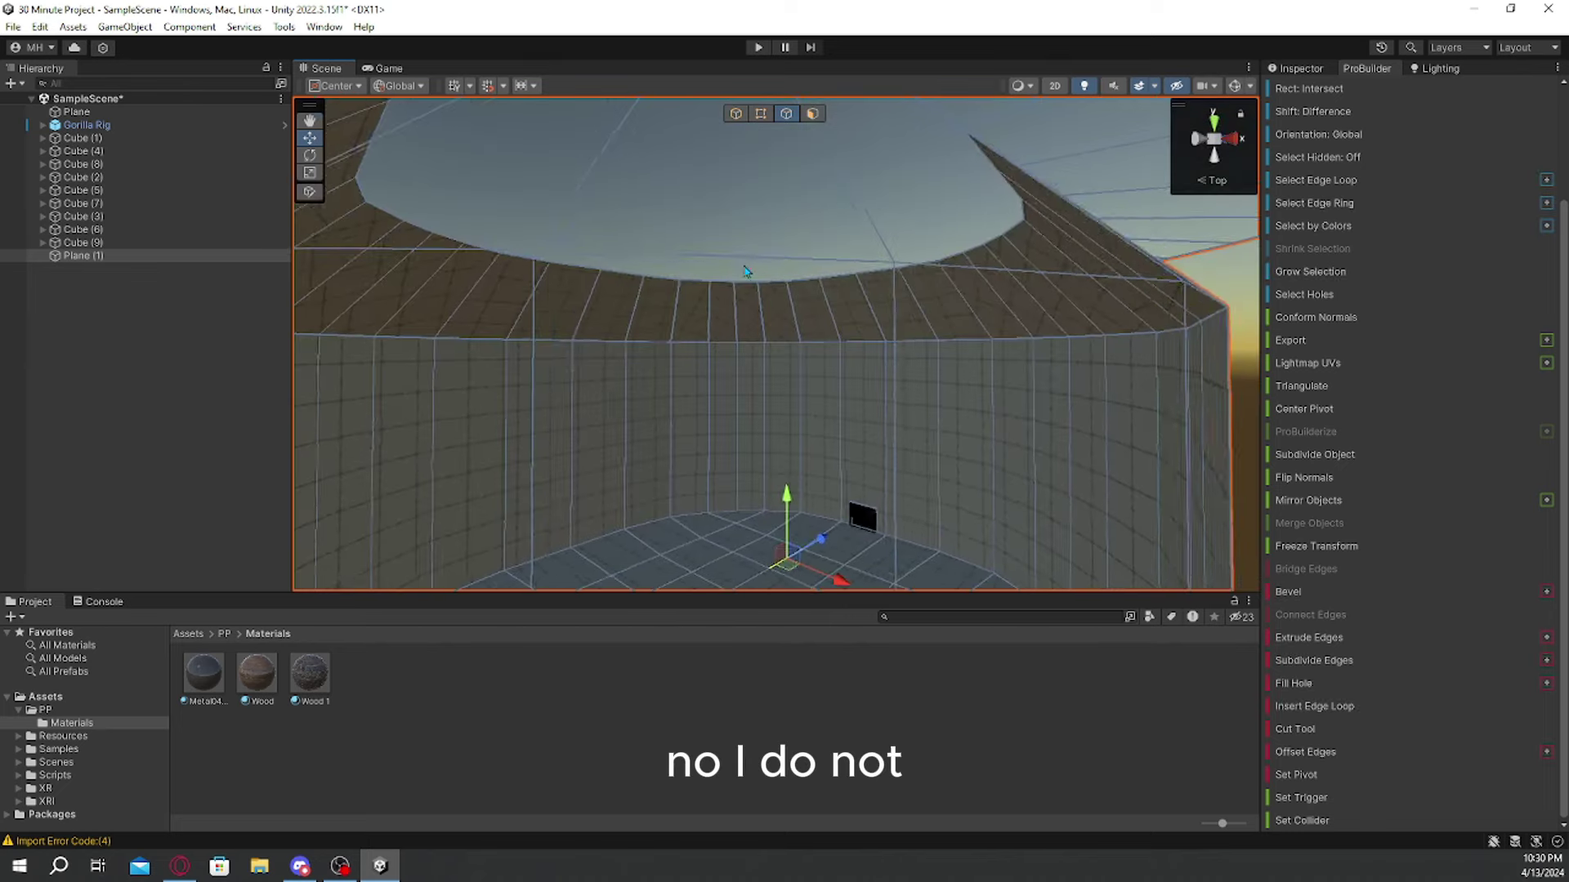
# Step: In face selection mode, select all the faces of the arena's floor from above
pyautogui.click(812, 113)
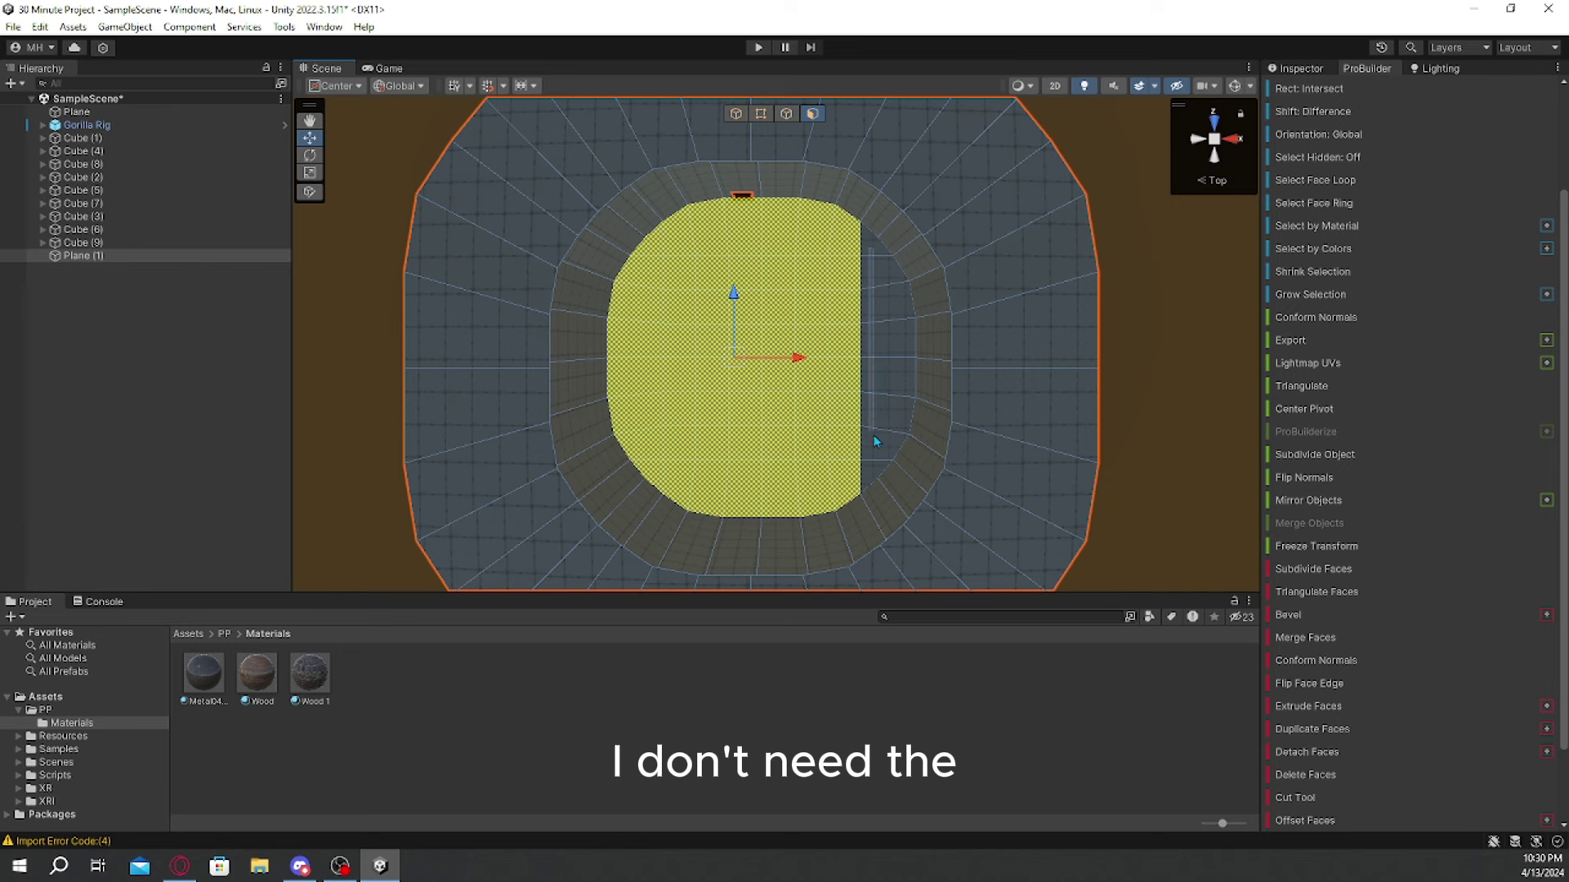
pyautogui.keyDown('shift'); pyautogui.click(876, 476); pyautogui.keyUp('shift')
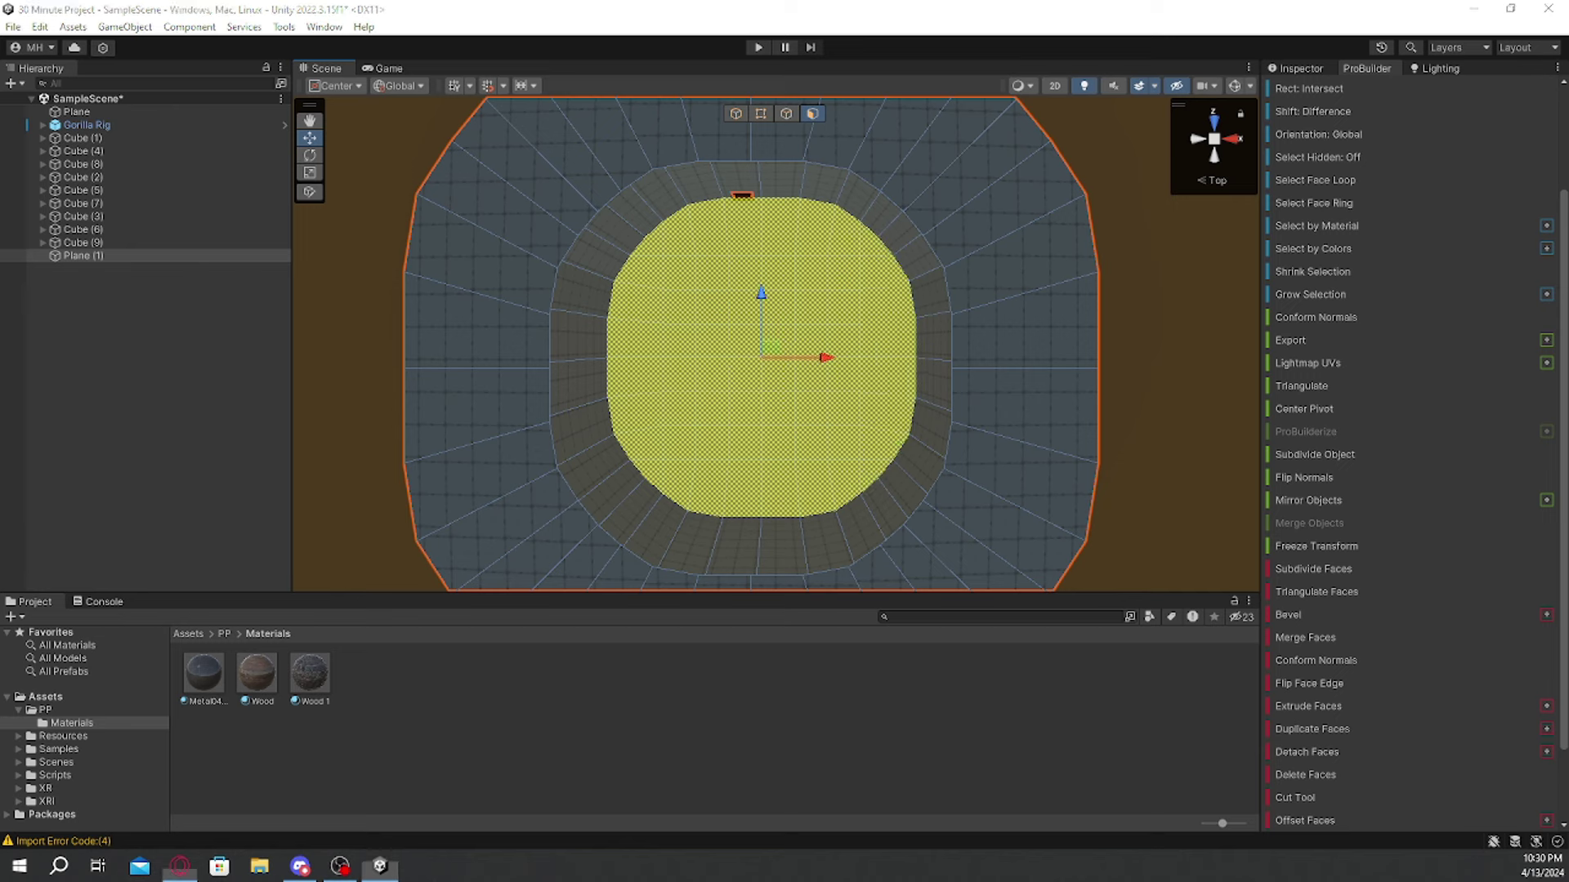
# Step: Switch to the web browser for a grass texture, and return to Unity to open the project's PP folder
pyautogui.click(180, 866)
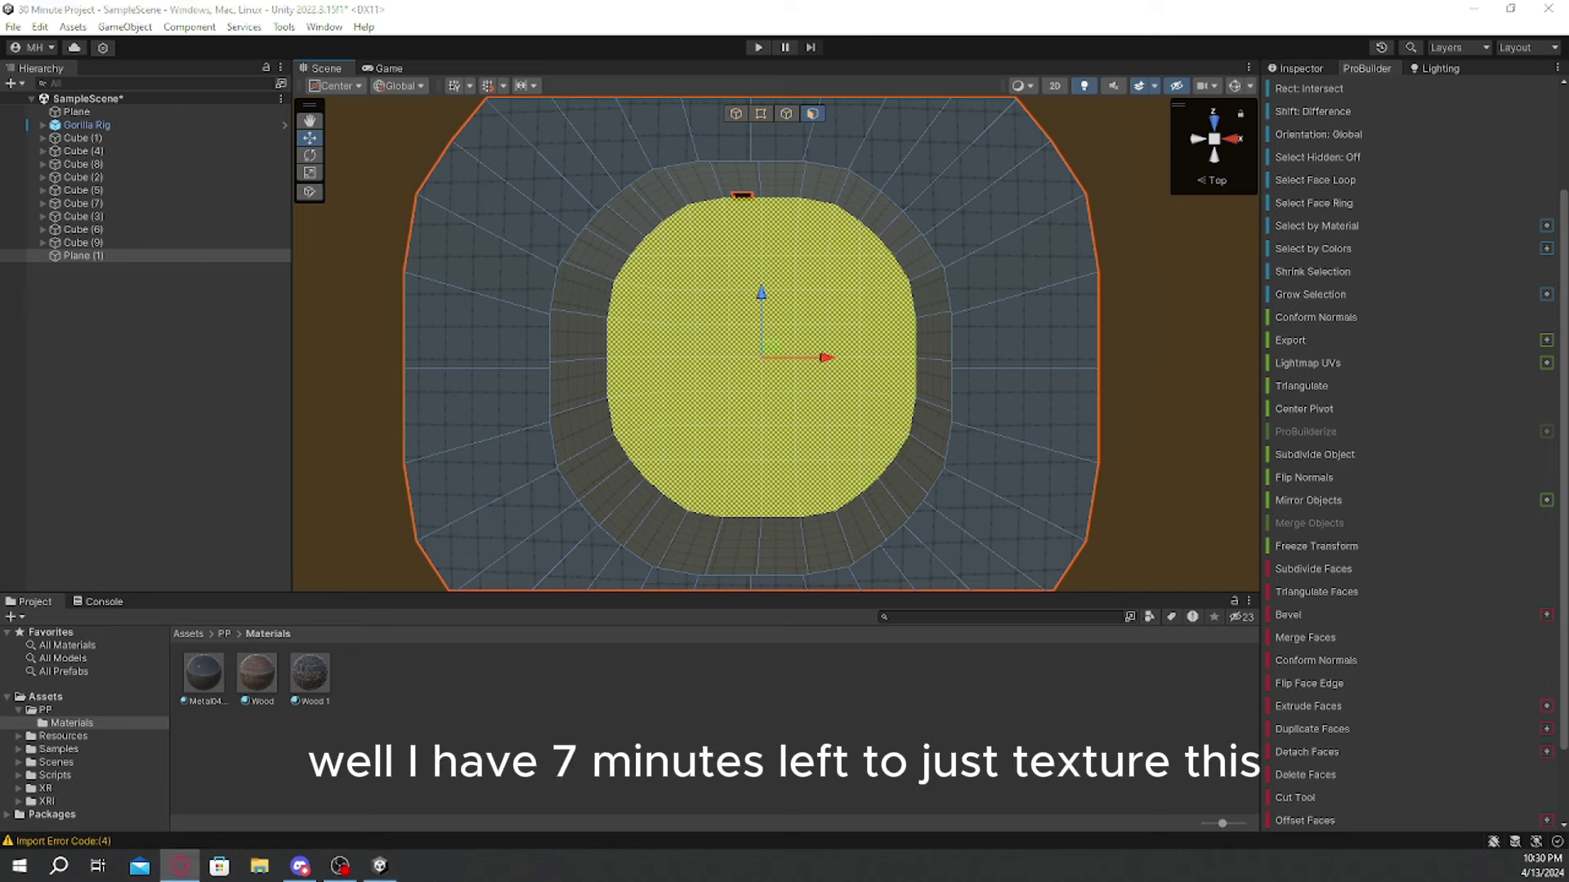
pyautogui.click(1463, 597)
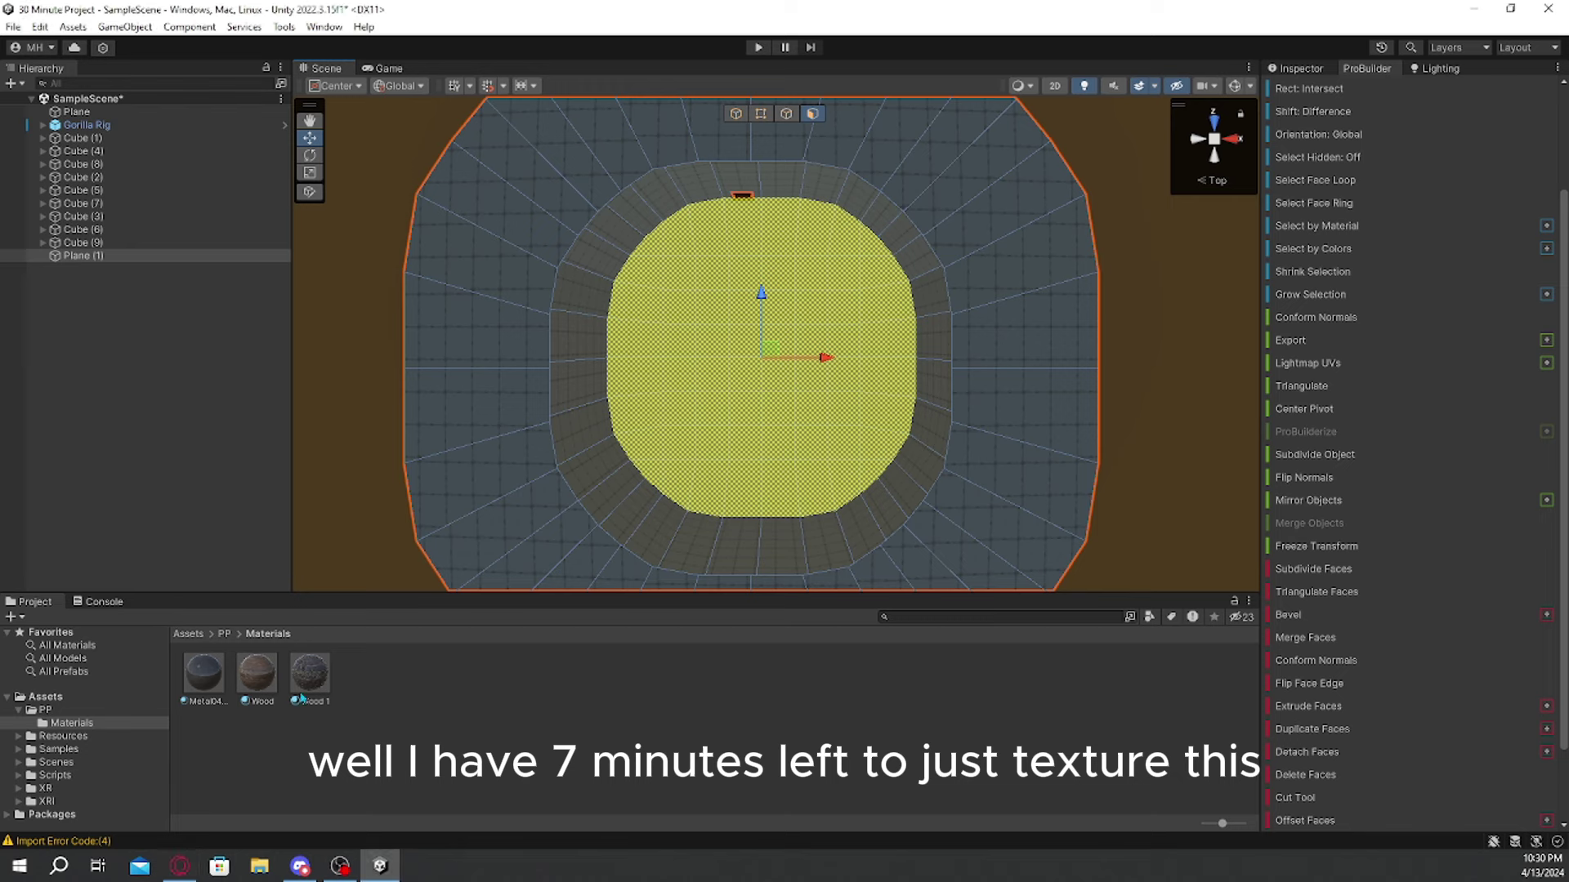
pyautogui.click(45, 710)
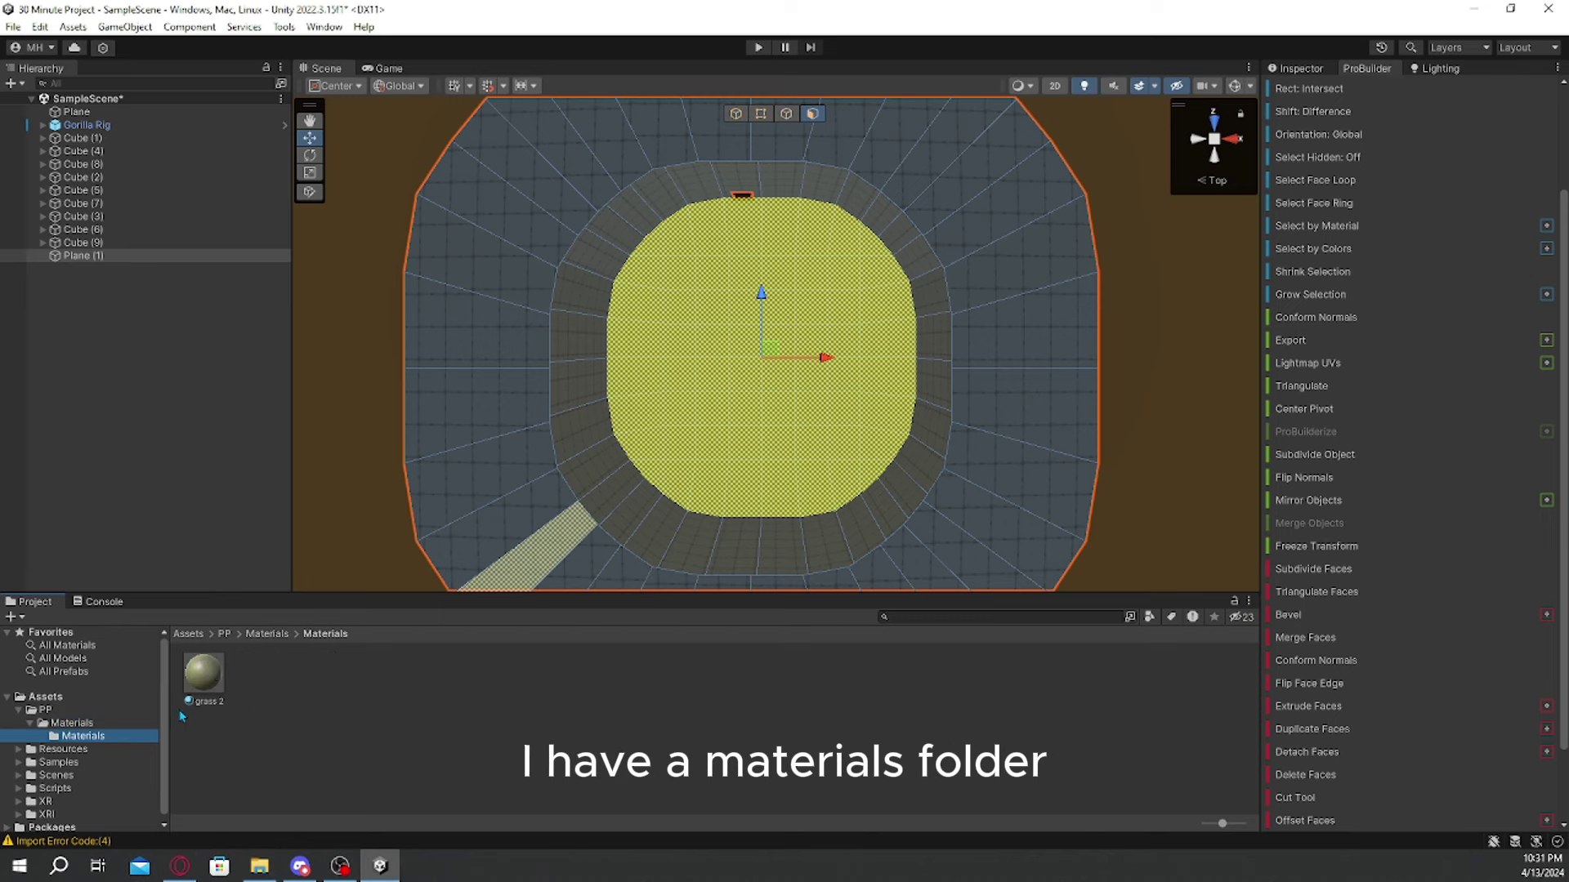
# Step: Apply the grass 2 material to the selected floor faces, and set its smoothness to 0 and X tiling to 0.1
pyautogui.moveTo(211, 669); pyautogui.dragTo(745, 411)
pyautogui.click(203, 673)
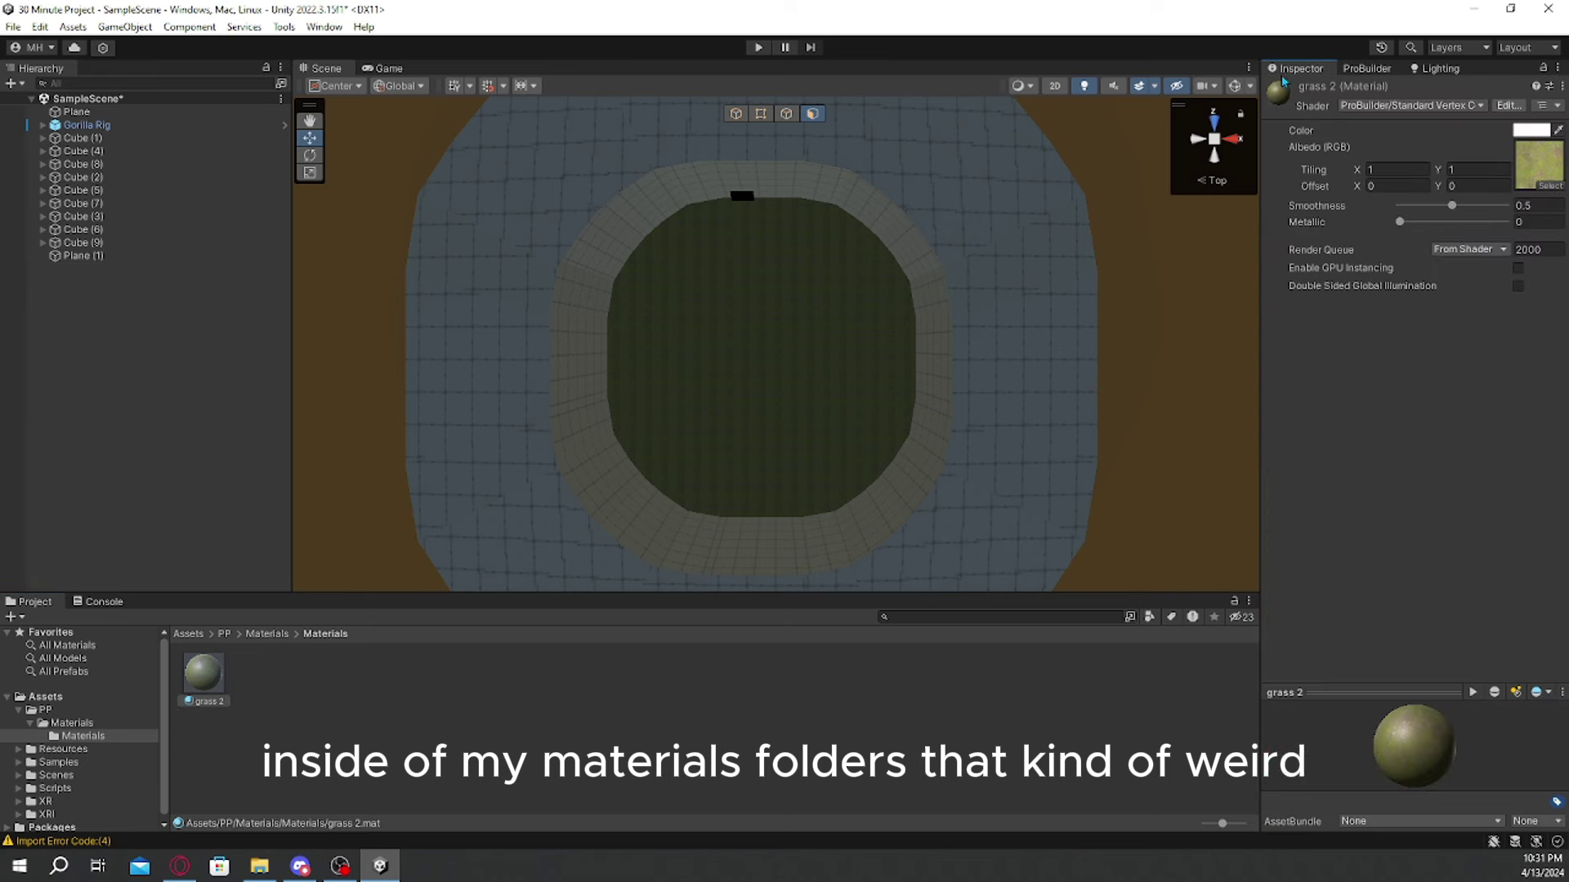
pyautogui.moveTo(1452, 205); pyautogui.dragTo(1393, 205)
pyautogui.click(1383, 170)
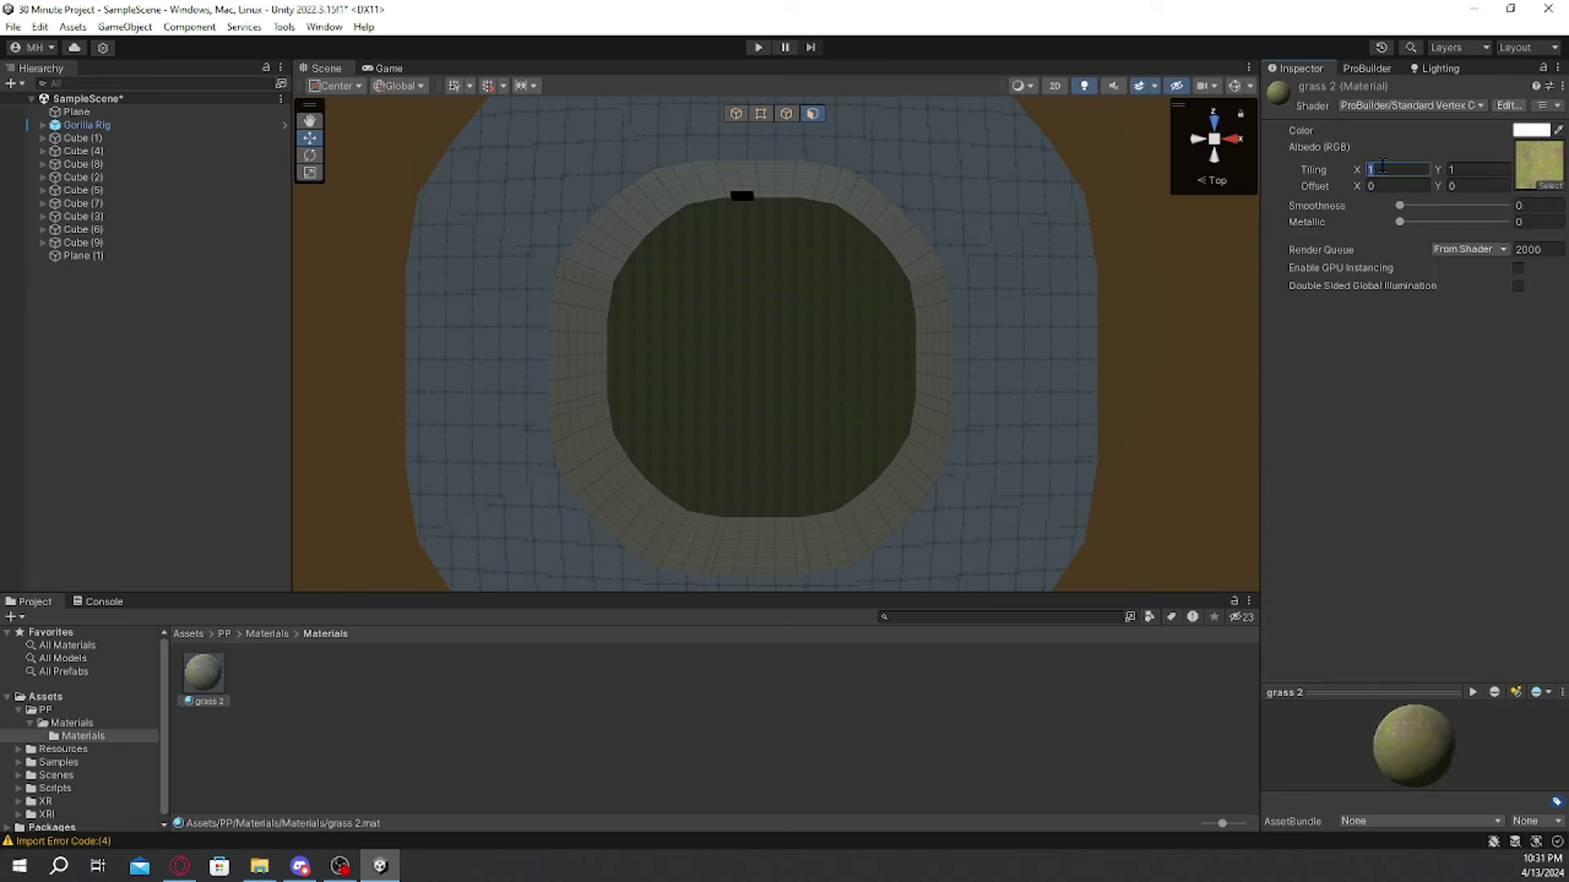
pyautogui.write('.1')
pyautogui.click(1471, 170)
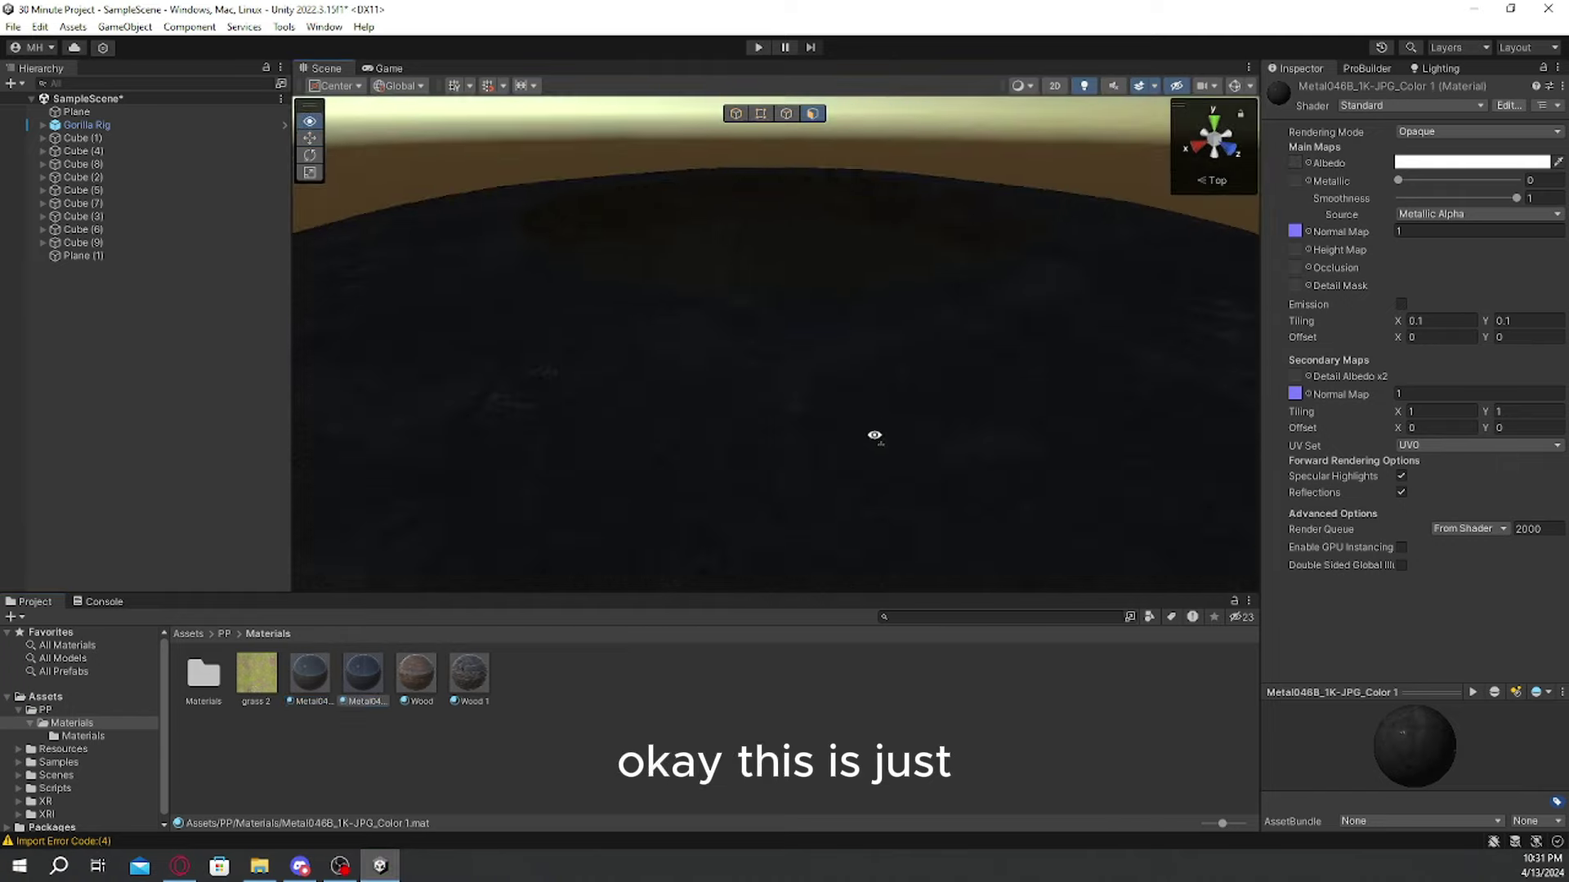
# Step: Select the arena mesh Plane (1), mark it as static, and return to the lighting settings
pyautogui.moveTo(872, 434); pyautogui.dragTo(834, 336, button='right')
pyautogui.click(504, 302)
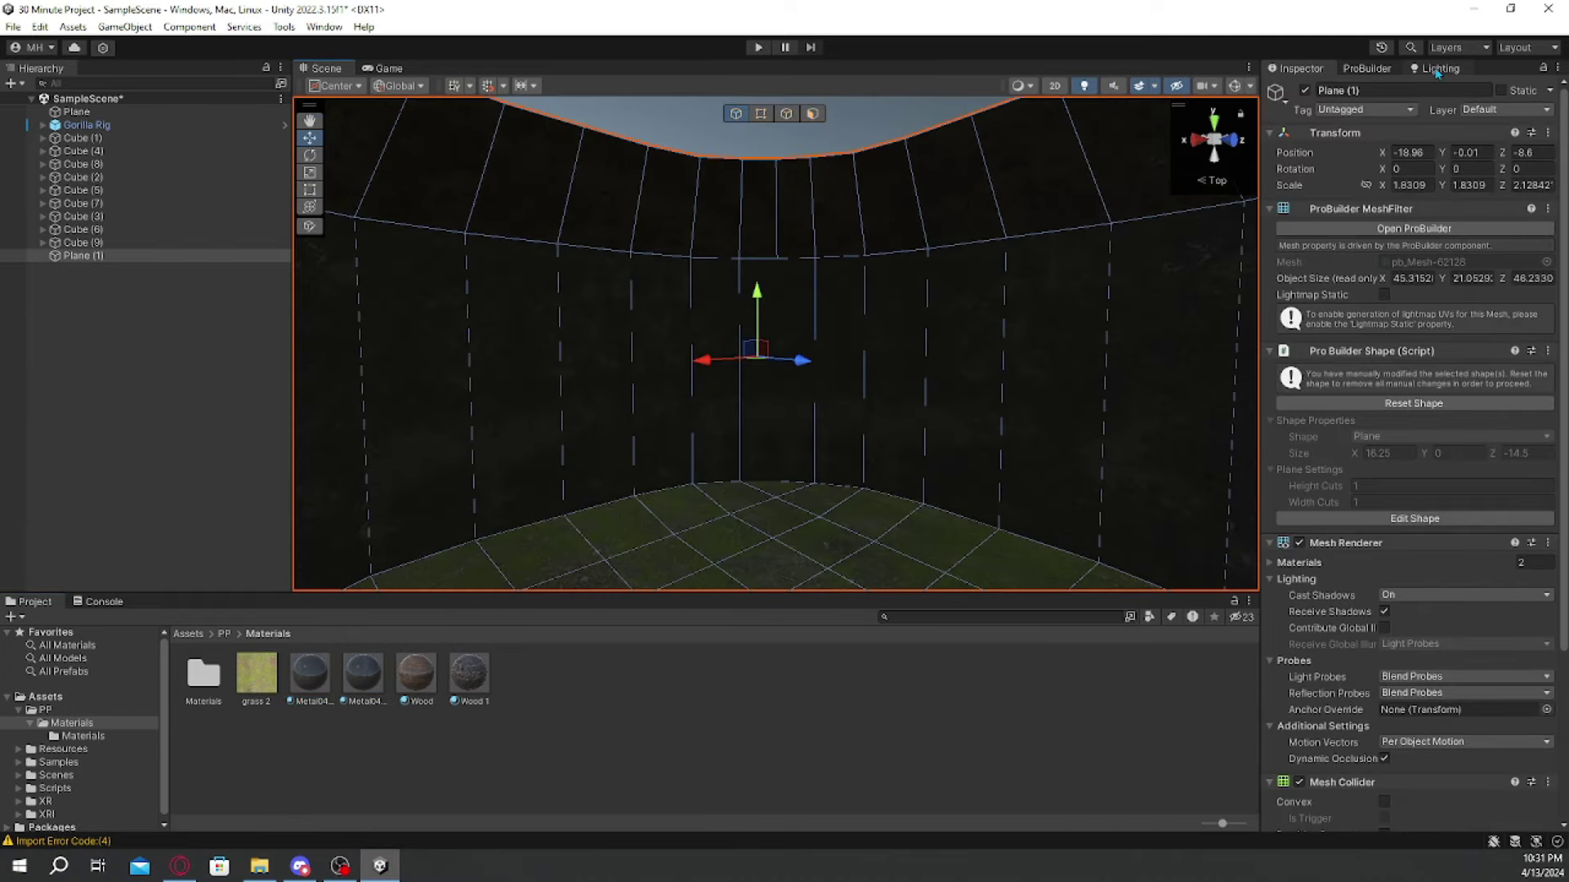
pyautogui.click(1438, 70)
pyautogui.click(1369, 72)
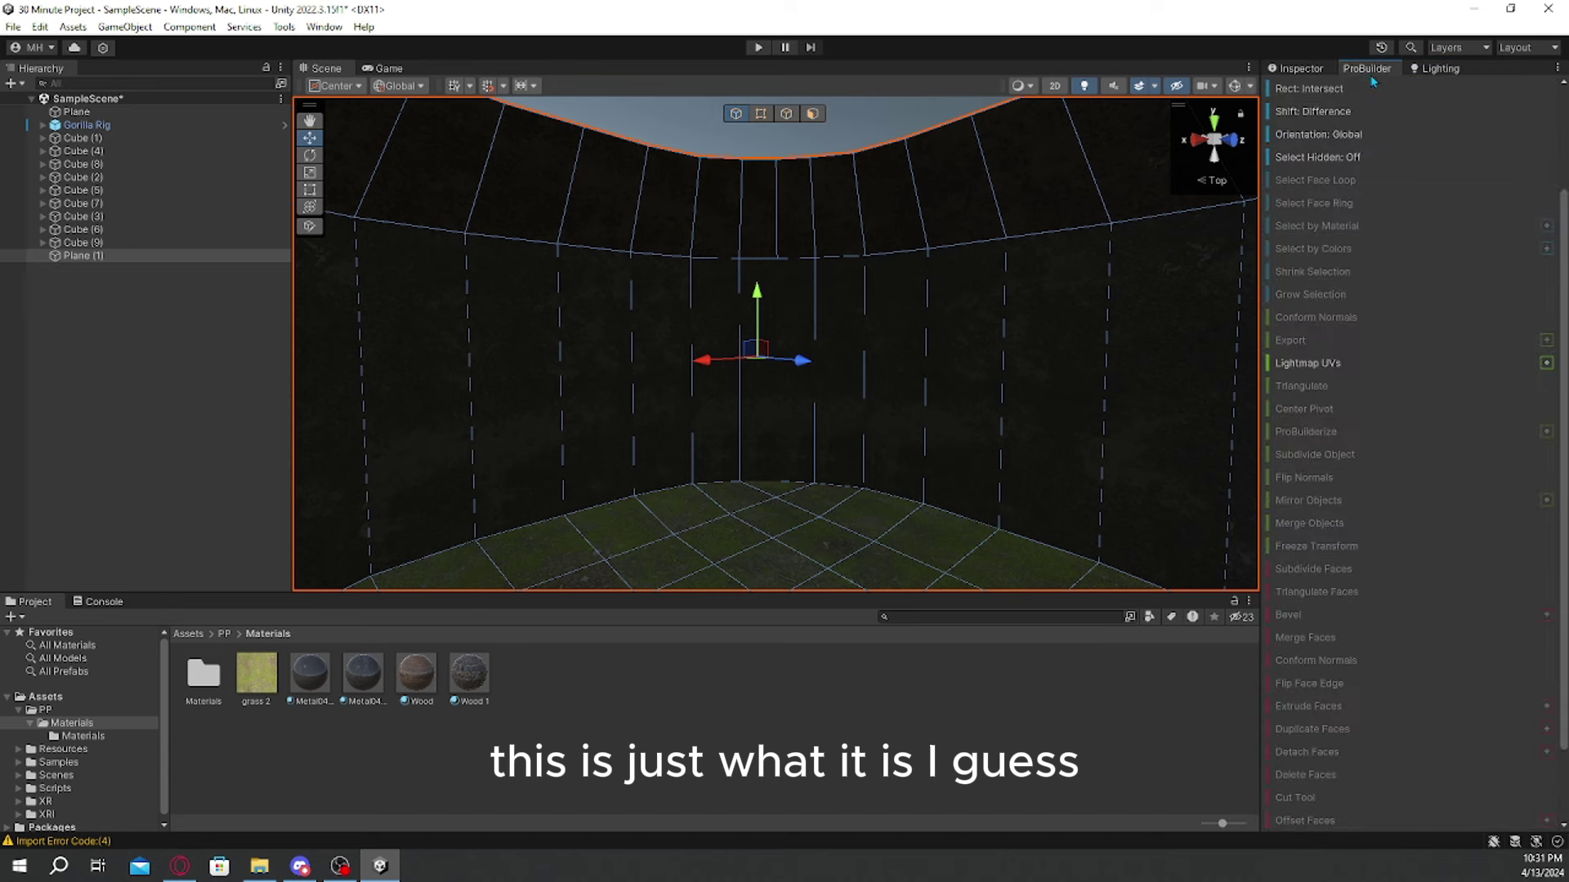
pyautogui.click(1431, 71)
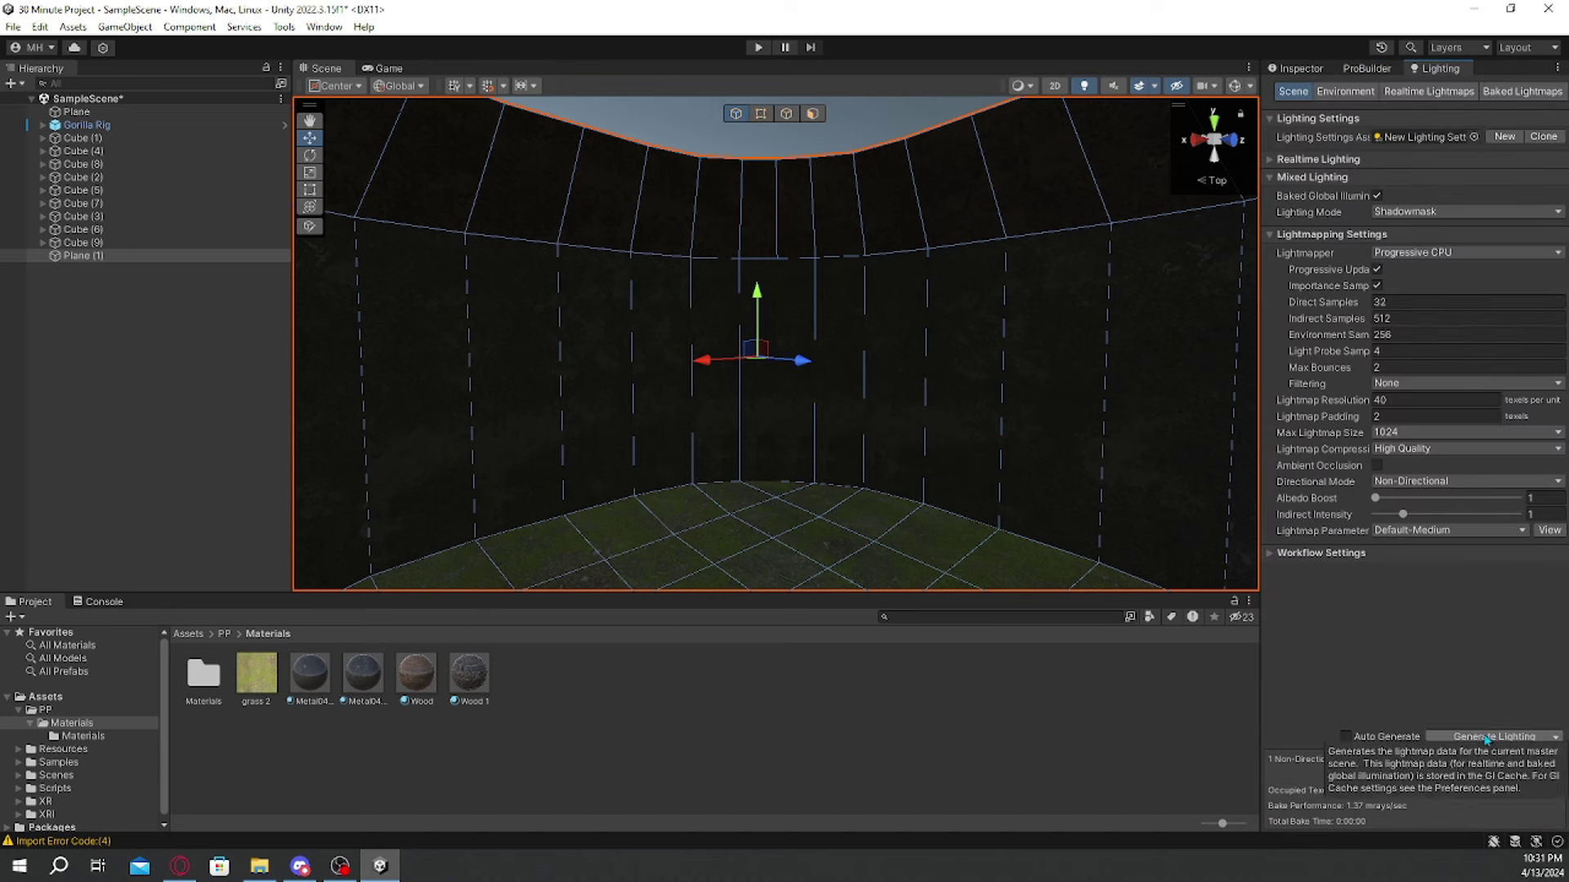
pyautogui.click(1299, 69)
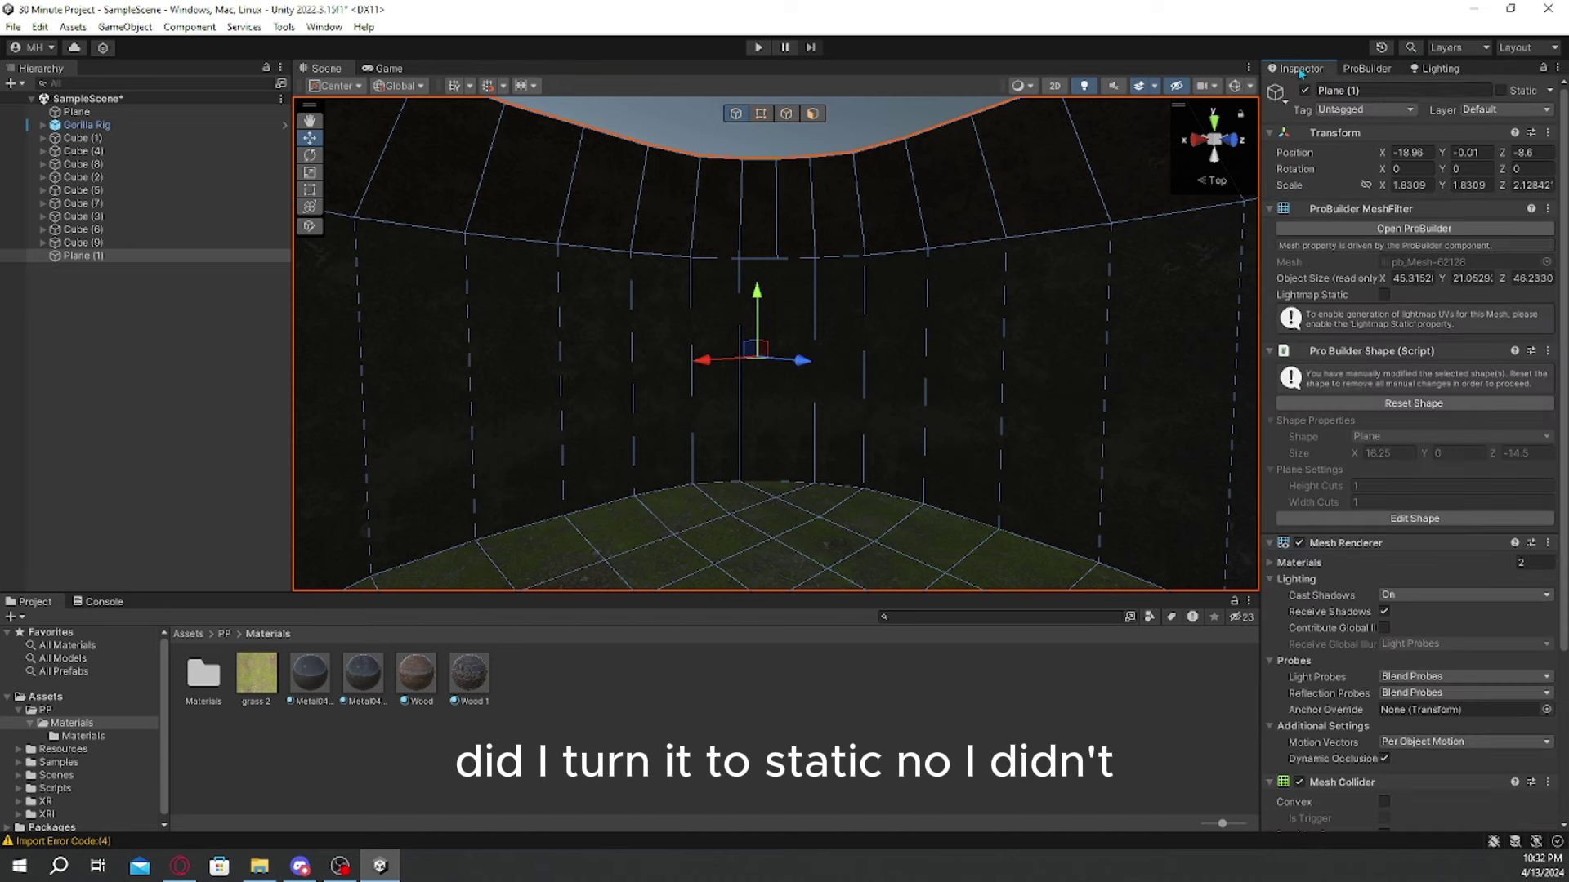
pyautogui.click(1501, 91)
pyautogui.click(1440, 68)
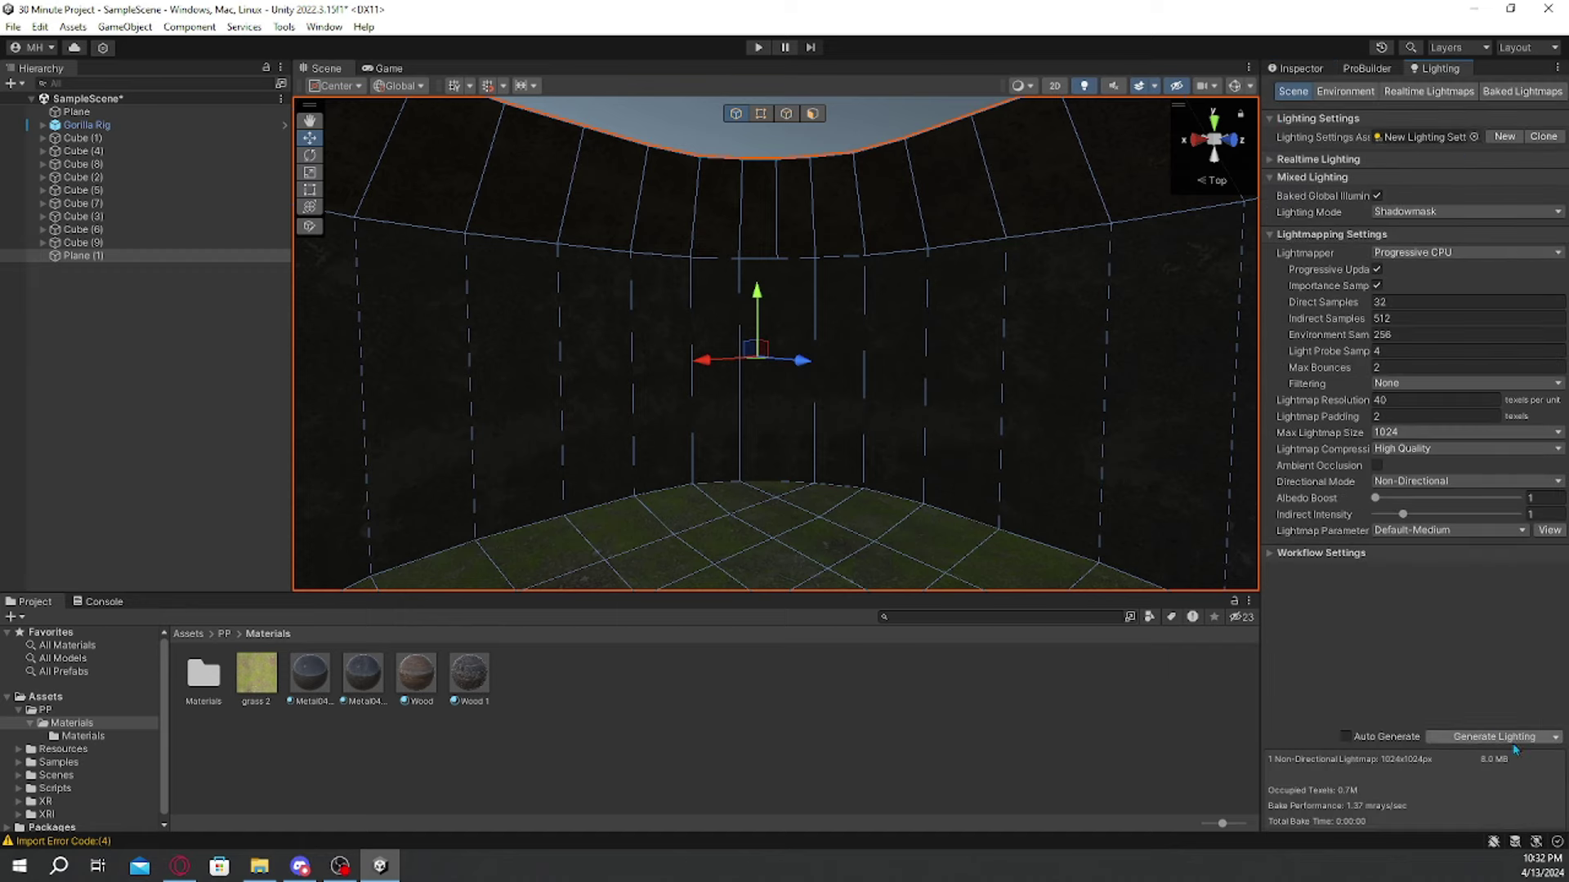
# Step: Fetch the tree model from outside Unity and import Gorilla Tag Fan Game Tree.zip into the PP/Materials folder
pyautogui.hotkey('alt', 'Tab')
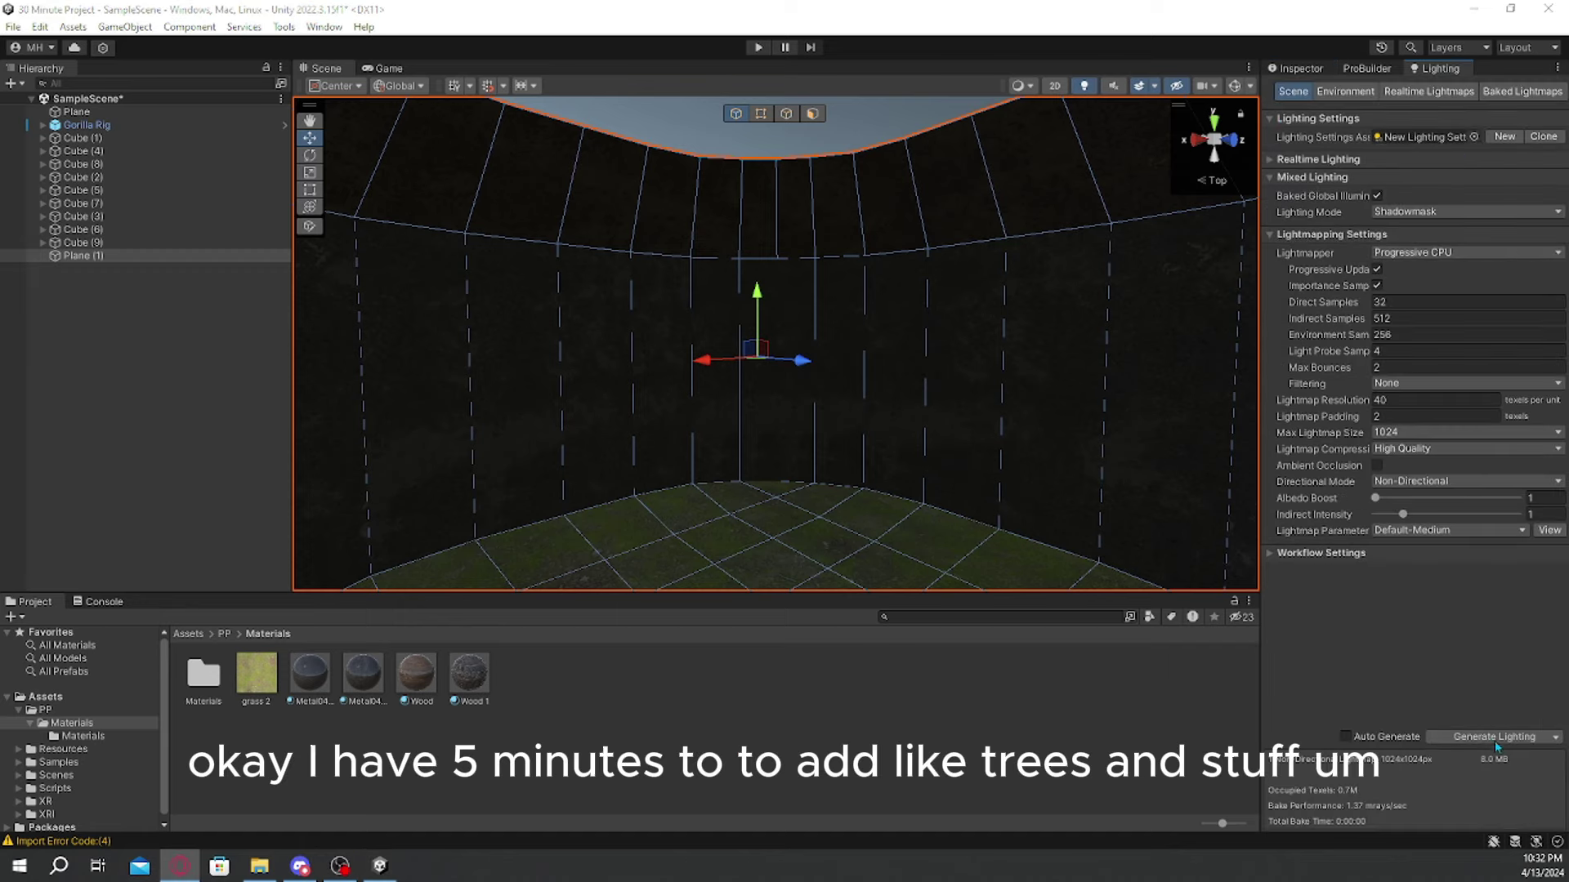
pyautogui.moveTo(784, 327); pyautogui.dragTo(1021, 367, button='right')
pyautogui.press('s')
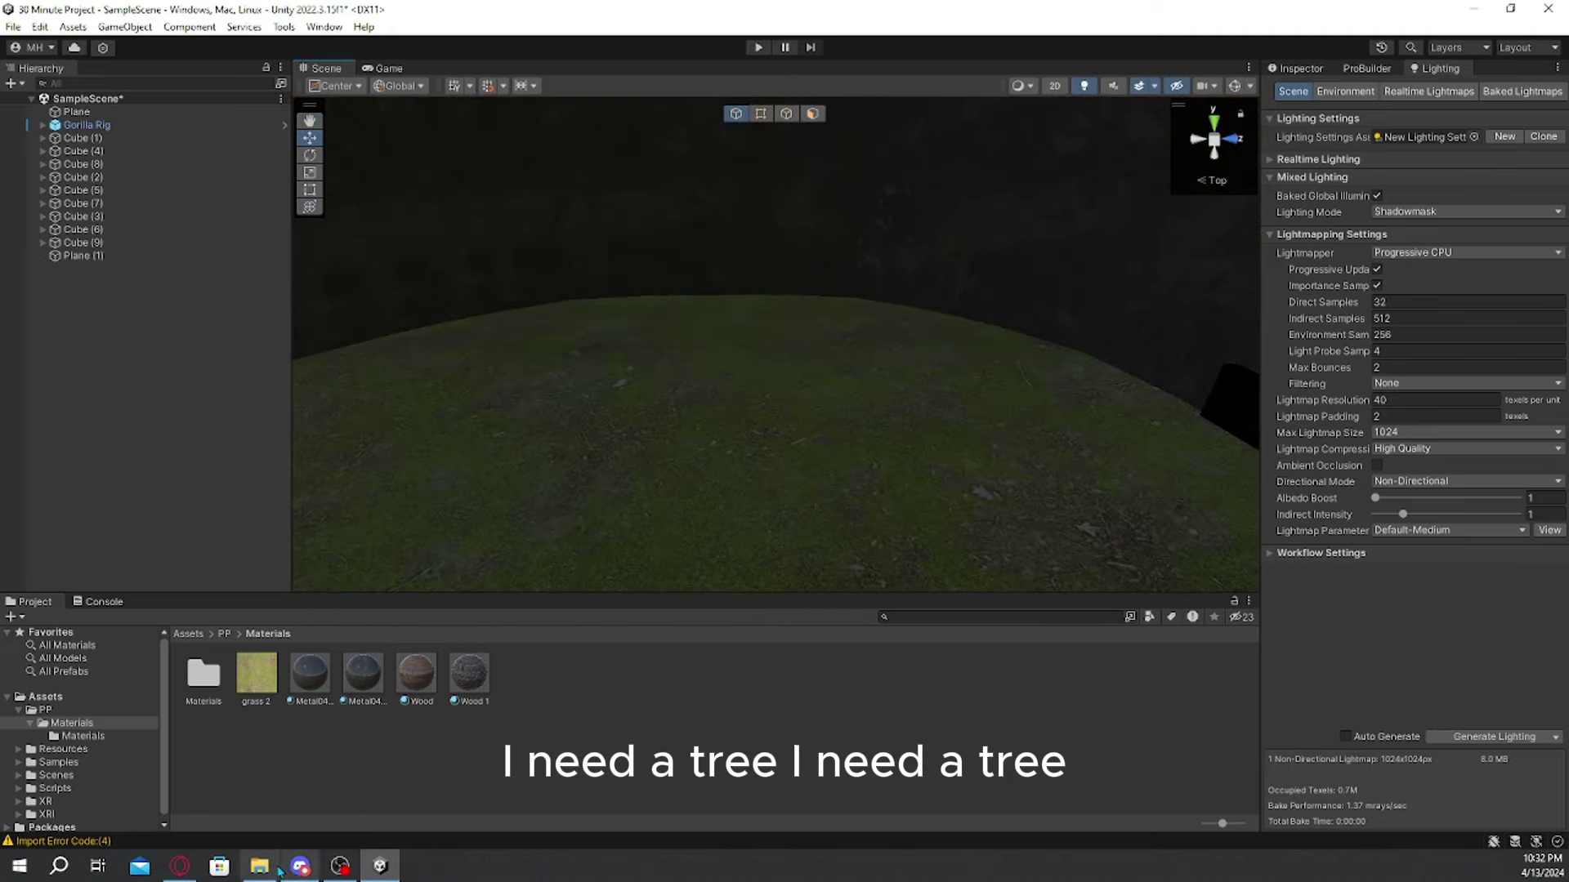
pyautogui.click(264, 872)
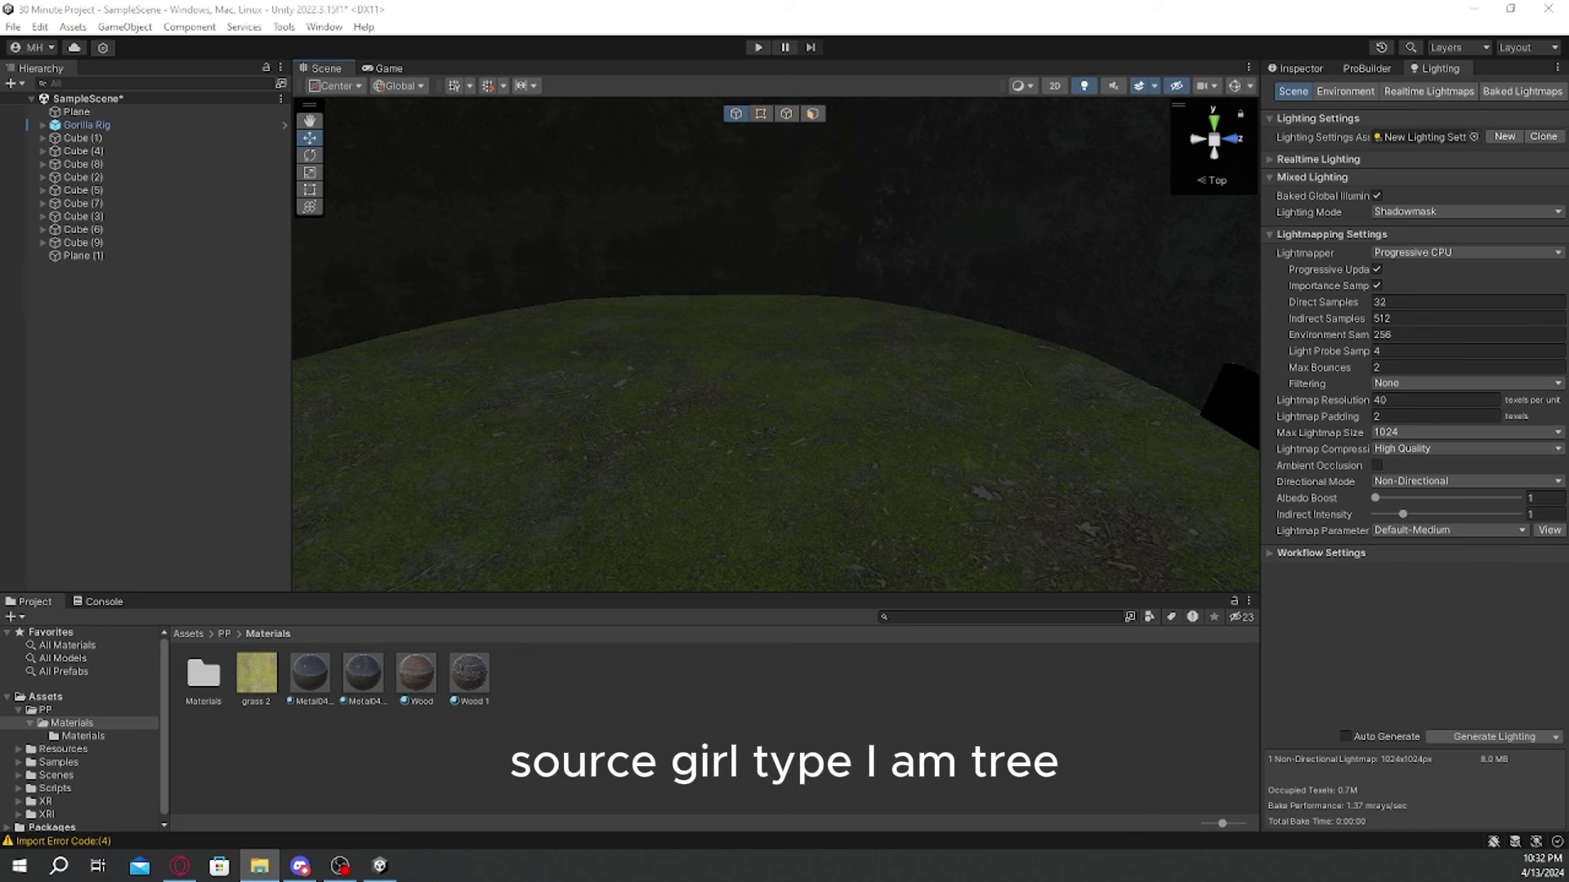
pyautogui.moveTo(1067, 764); pyautogui.dragTo(990, 791)
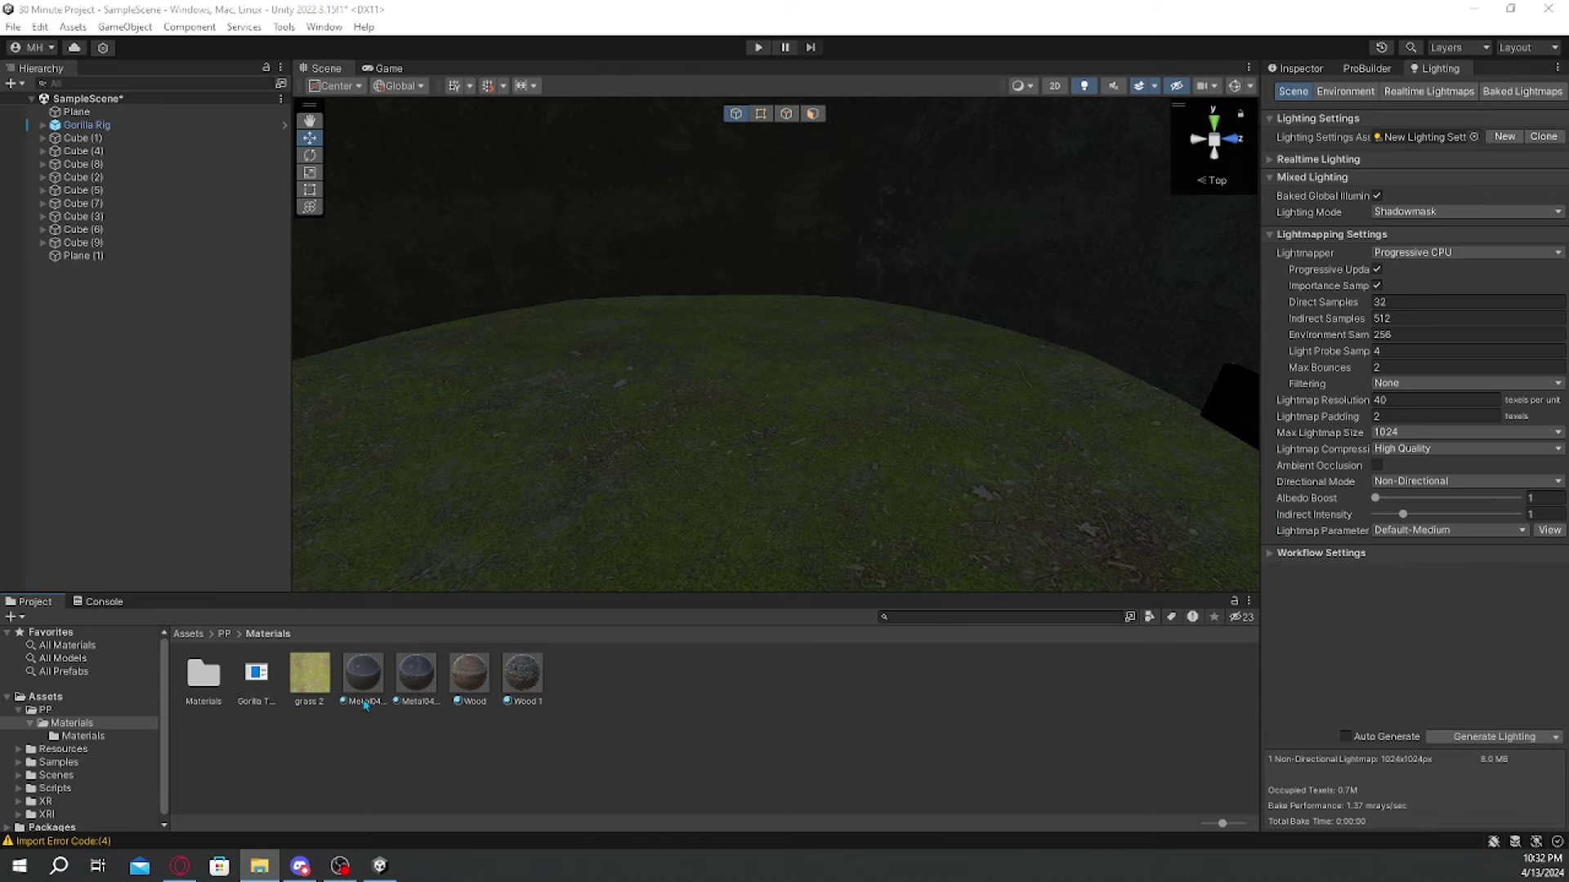
# Step: Delete the Gorilla Tag Fan Game Tree.zip asset from the Materials folder
pyautogui.moveTo(276, 680); pyautogui.dragTo(380, 599)
pyautogui.click(256, 678)
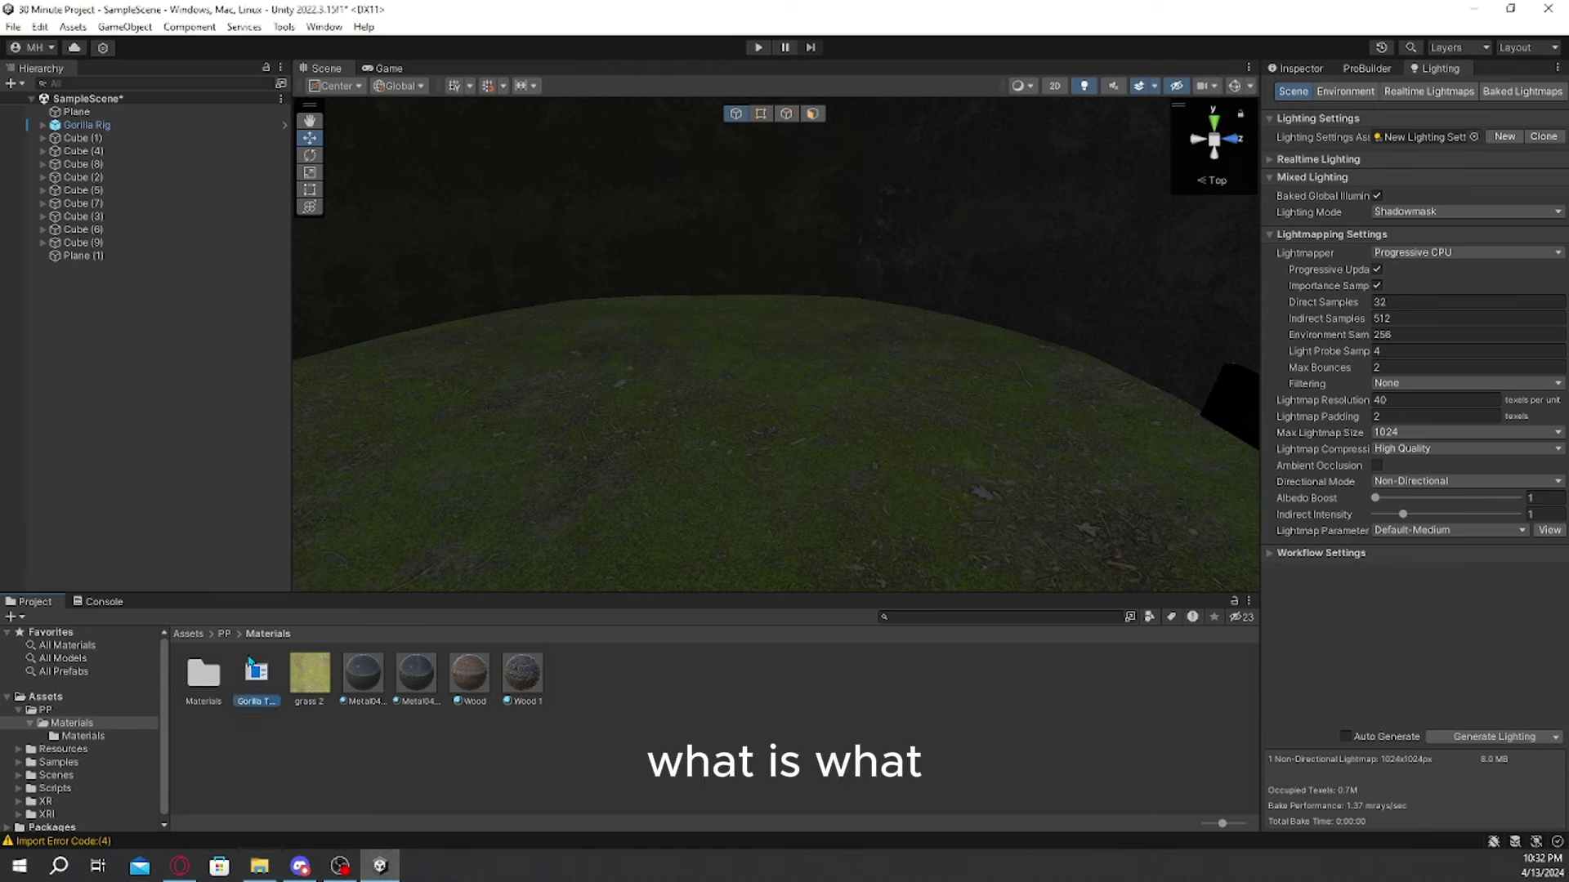
pyautogui.rightClick(255, 678)
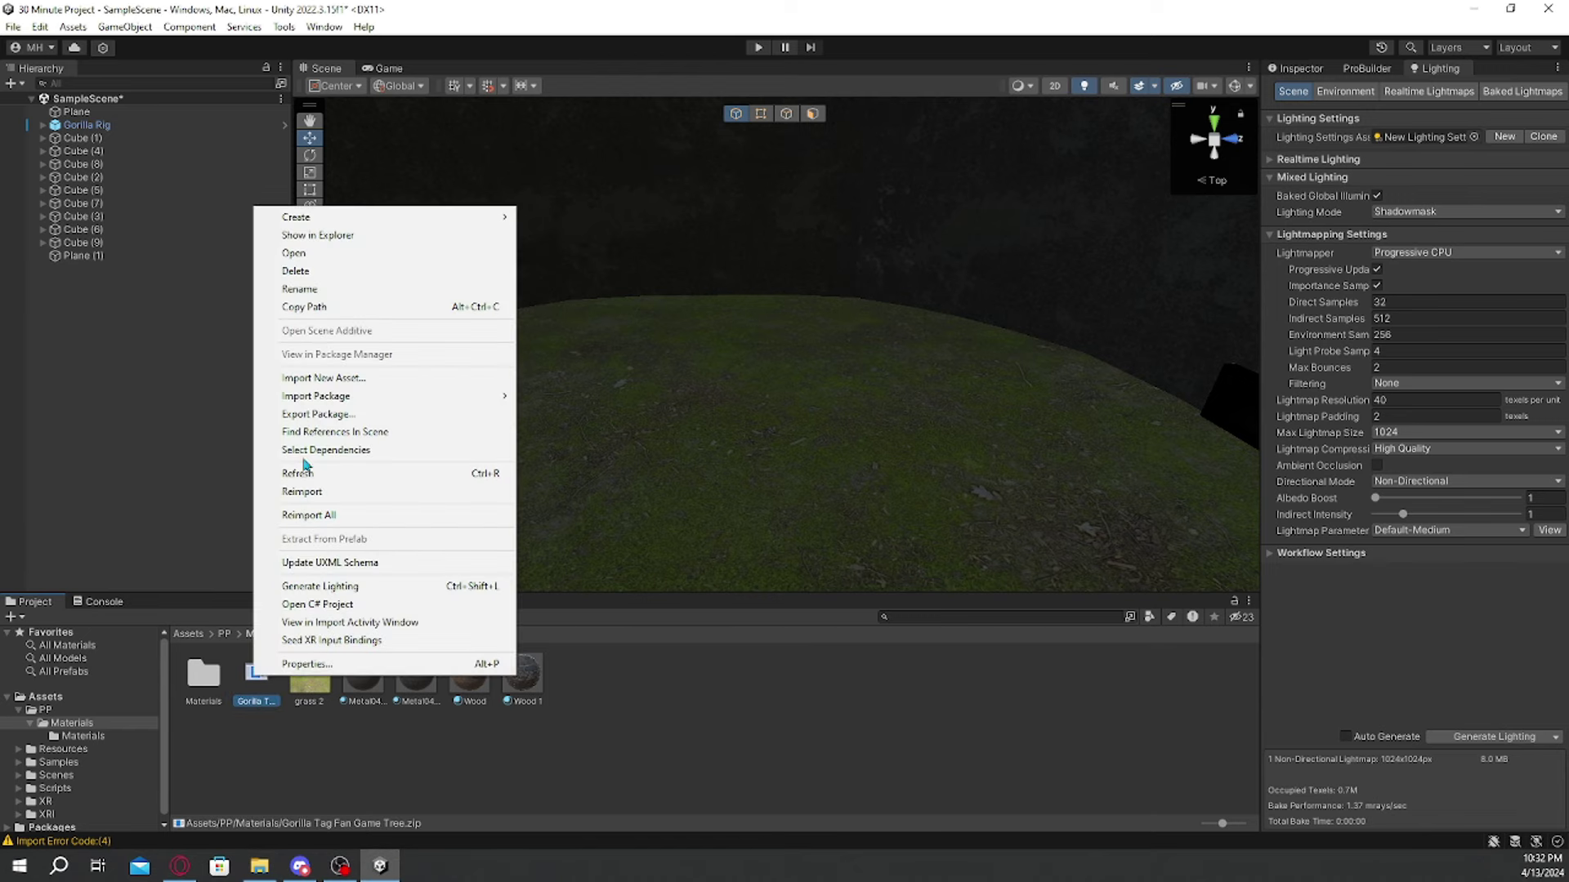
pyautogui.click(304, 279)
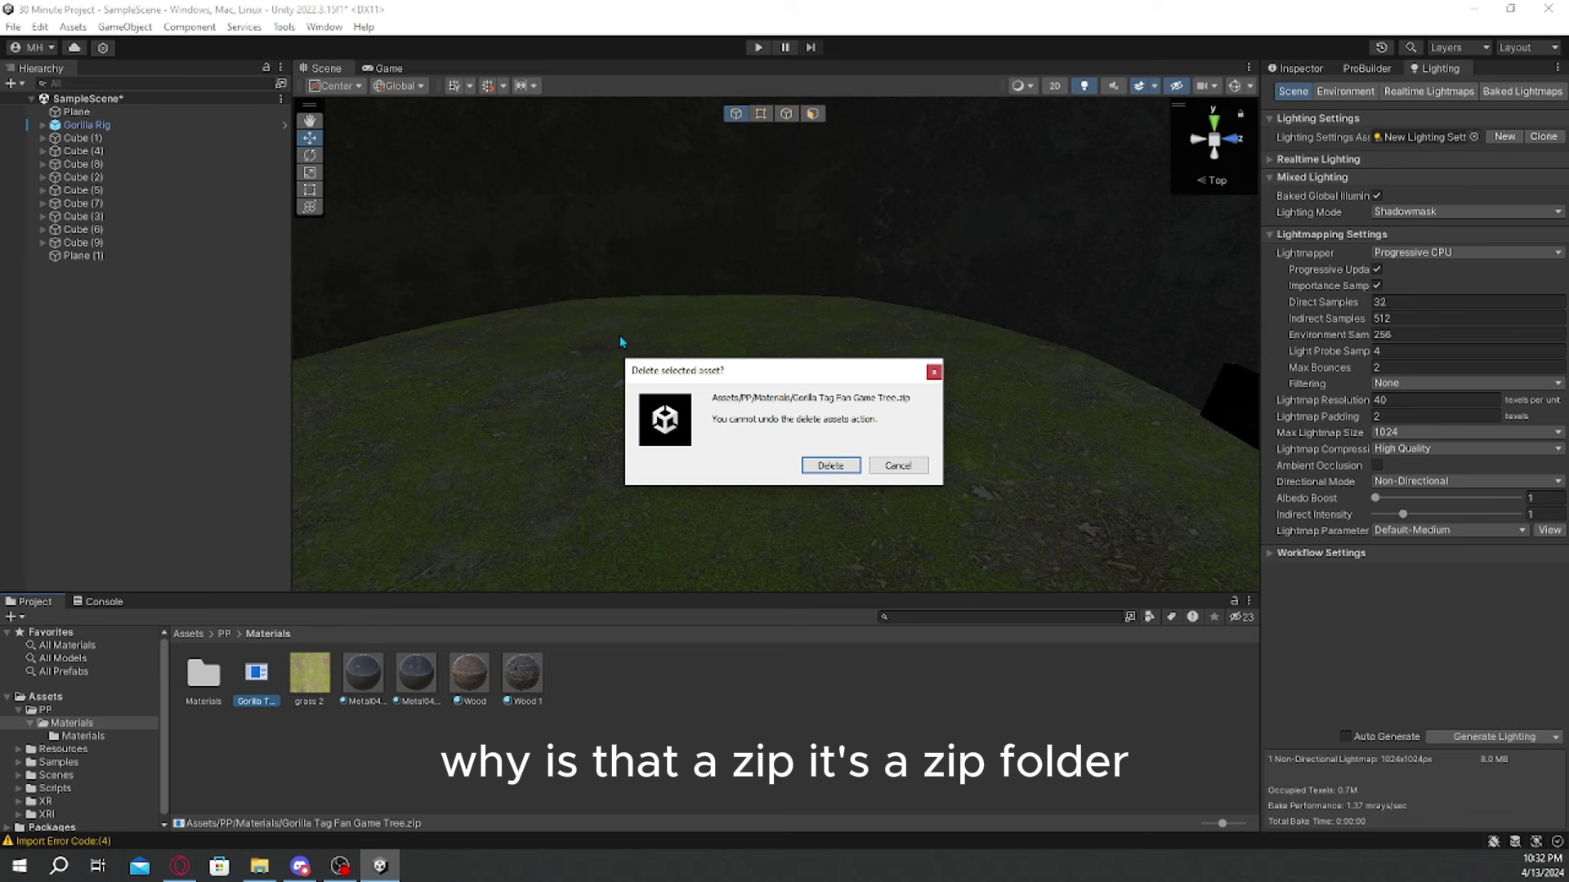
pyautogui.click(824, 466)
# Step: Import the unzipped Gorilla Tag Fan Game Tree model into the Assets folder and place it in the grassy arena
pyautogui.press('super+e')
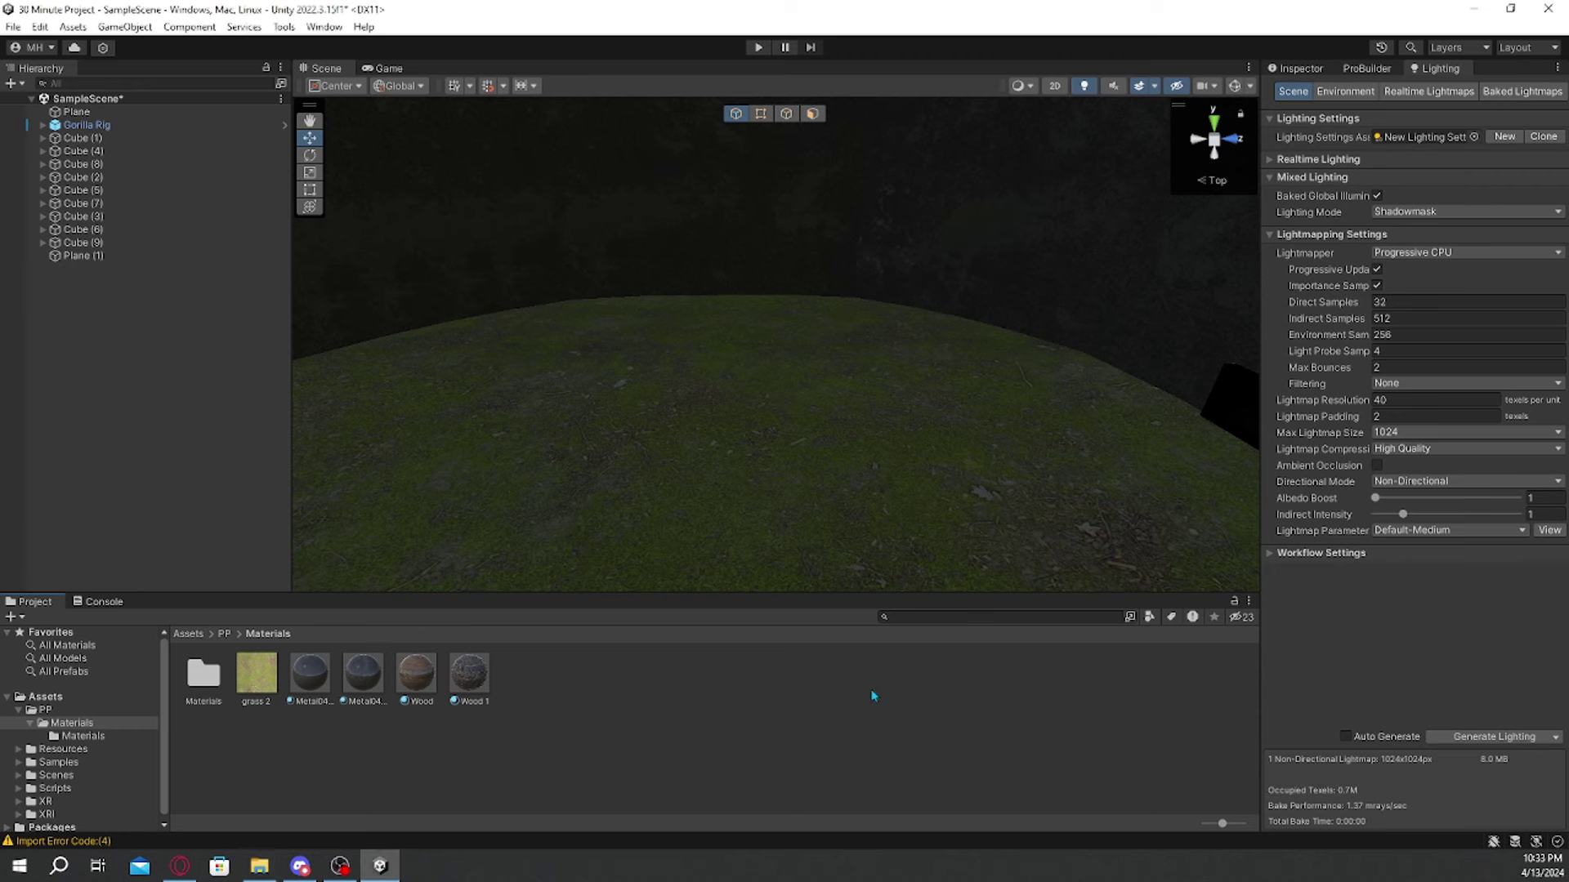
pyautogui.click(20, 696)
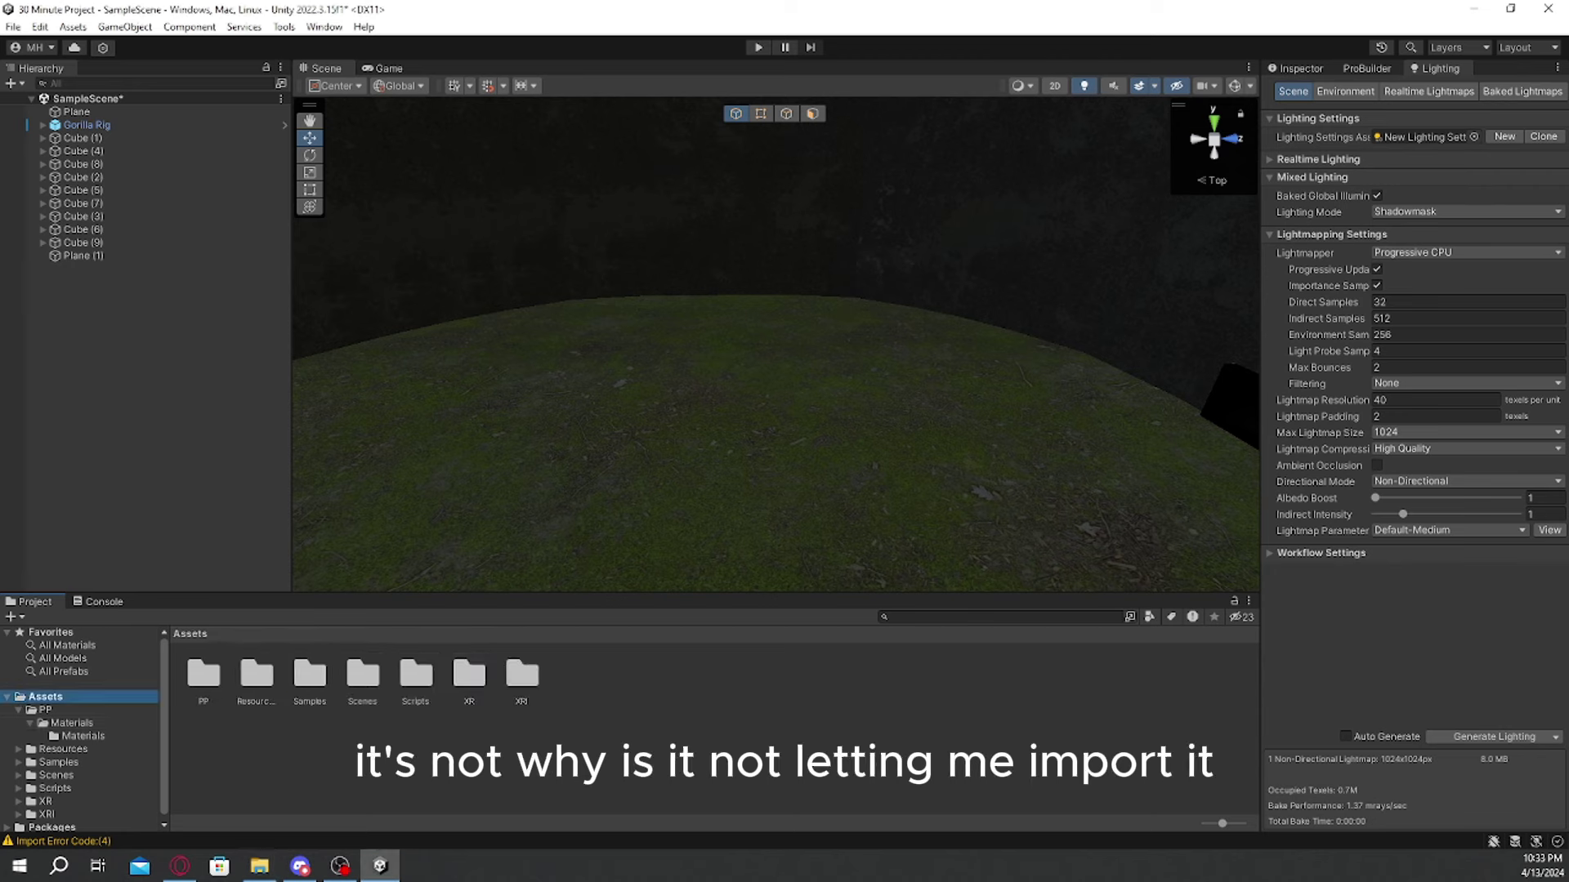
pyautogui.moveTo(801, 747); pyautogui.dragTo(804, 742)
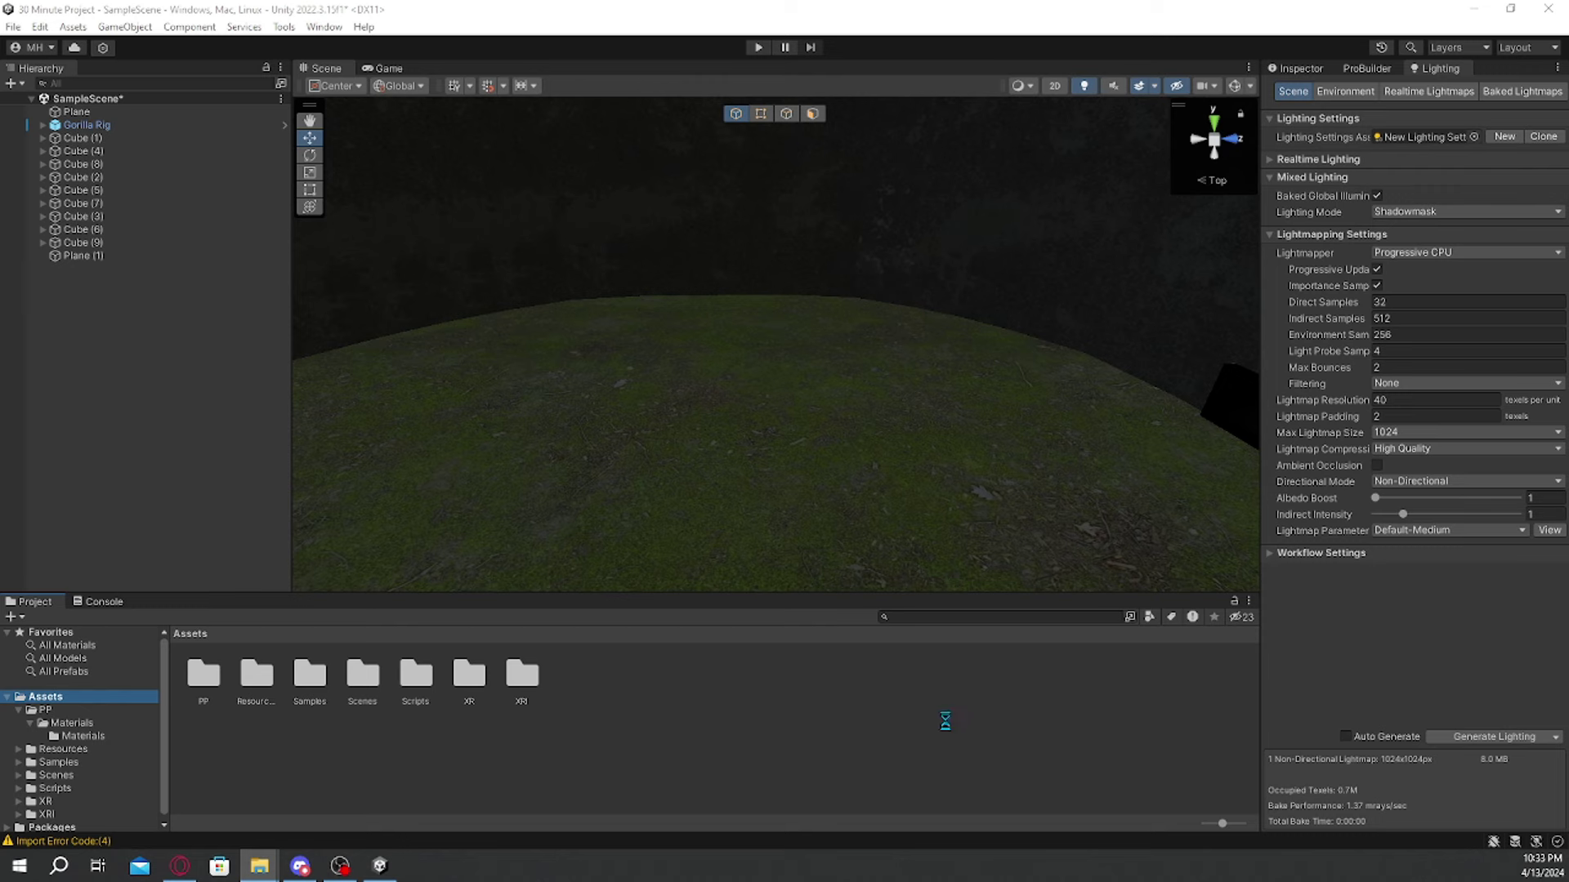
pyautogui.moveTo(578, 680); pyautogui.dragTo(742, 469)
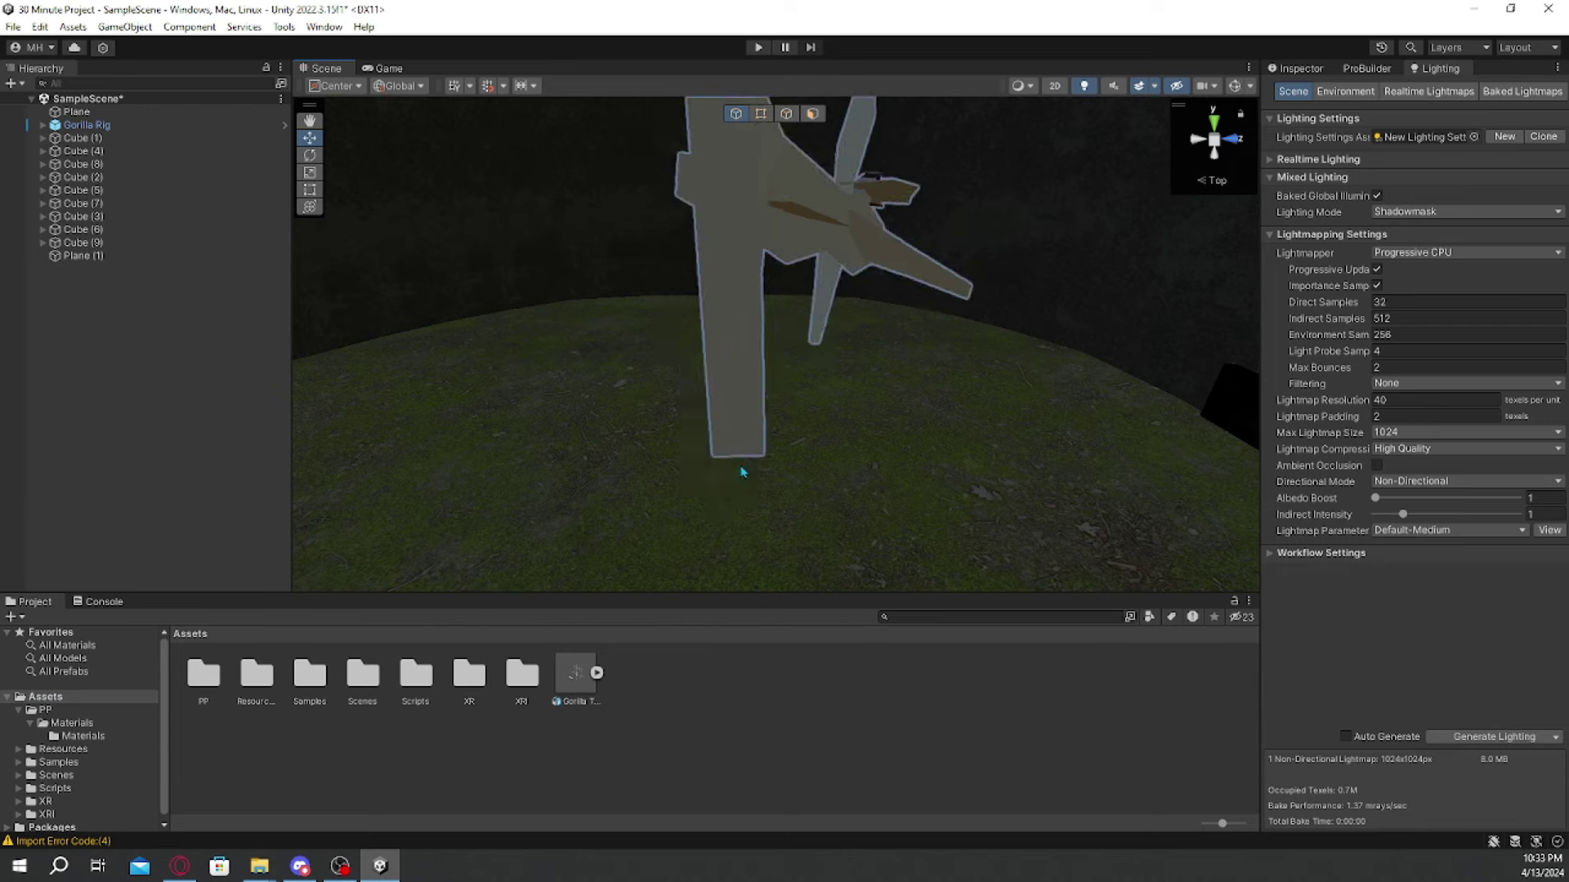
pyautogui.press('s')
pyautogui.moveTo(776, 442); pyautogui.dragTo(834, 378, button='right')
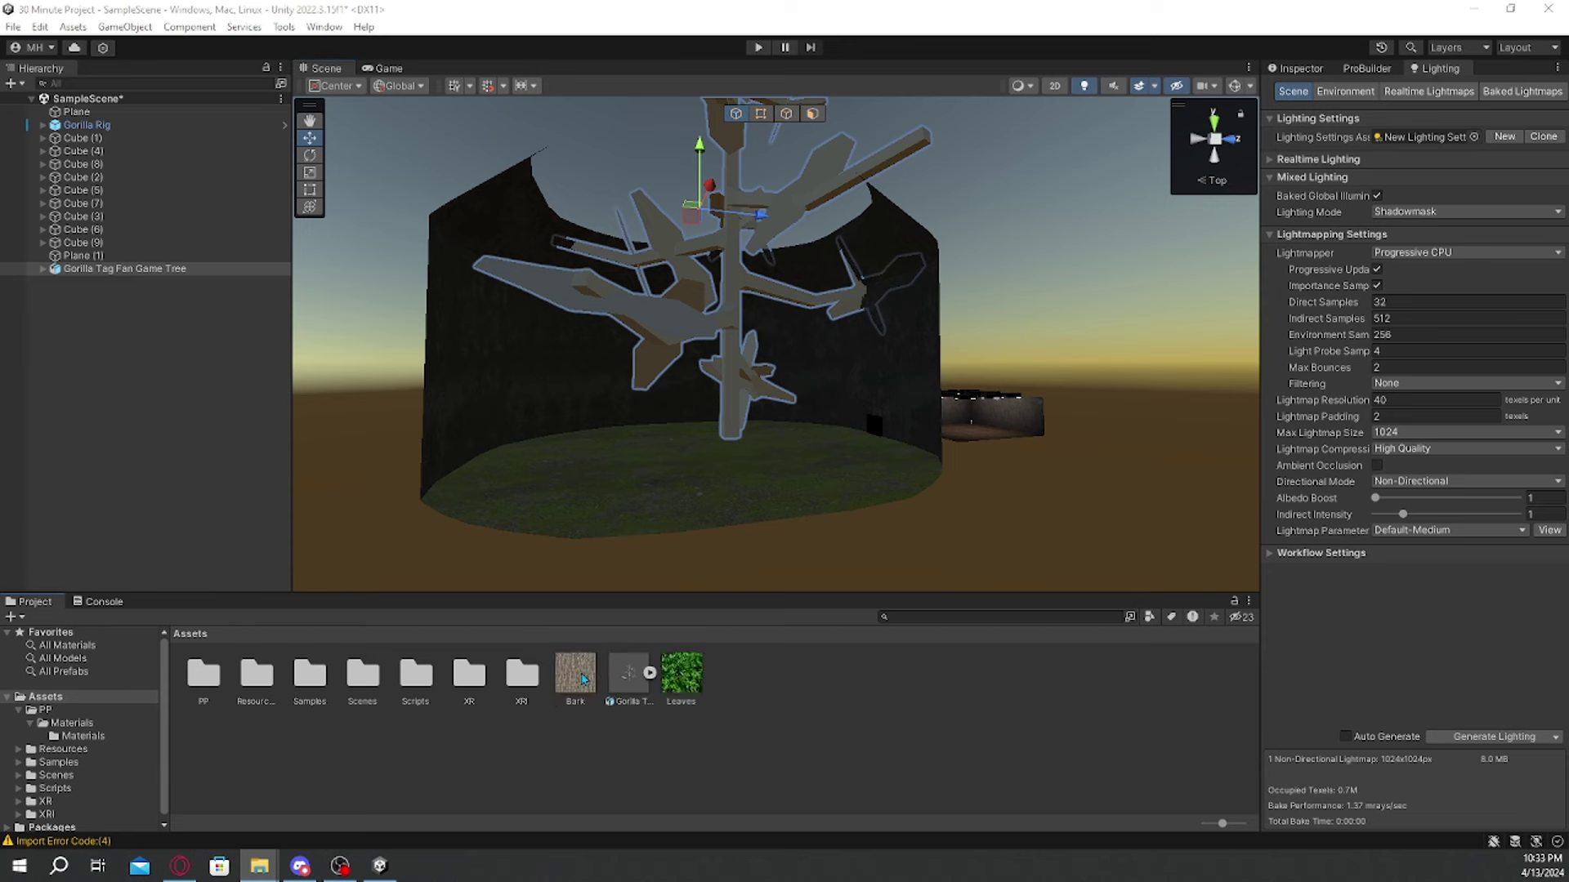
# Step: Apply the Bark texture to the tree's trunk and branches and the Leaves texture to its foliage
pyautogui.moveTo(583, 679); pyautogui.dragTo(726, 264)
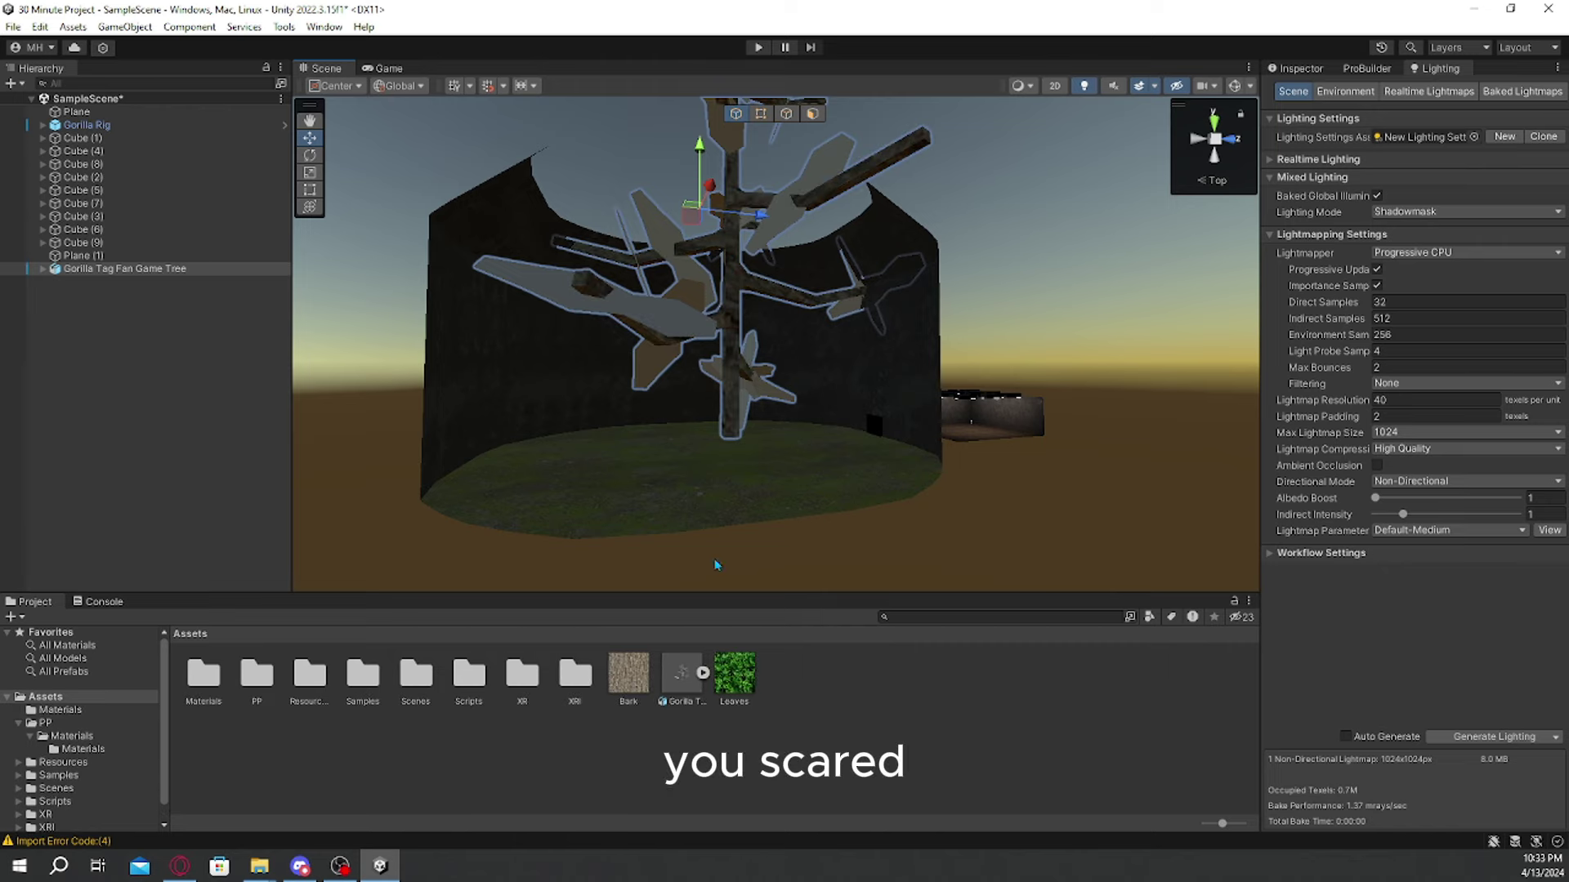
pyautogui.moveTo(734, 674); pyautogui.dragTo(555, 294)
pyautogui.press('w')
pyautogui.moveTo(755, 237); pyautogui.dragTo(788, 415, button='right')
pyautogui.press('s')
pyautogui.keyDown('alt'); pyautogui.moveTo(789, 414); pyautogui.dragTo(772, 421); pyautogui.keyUp('alt')
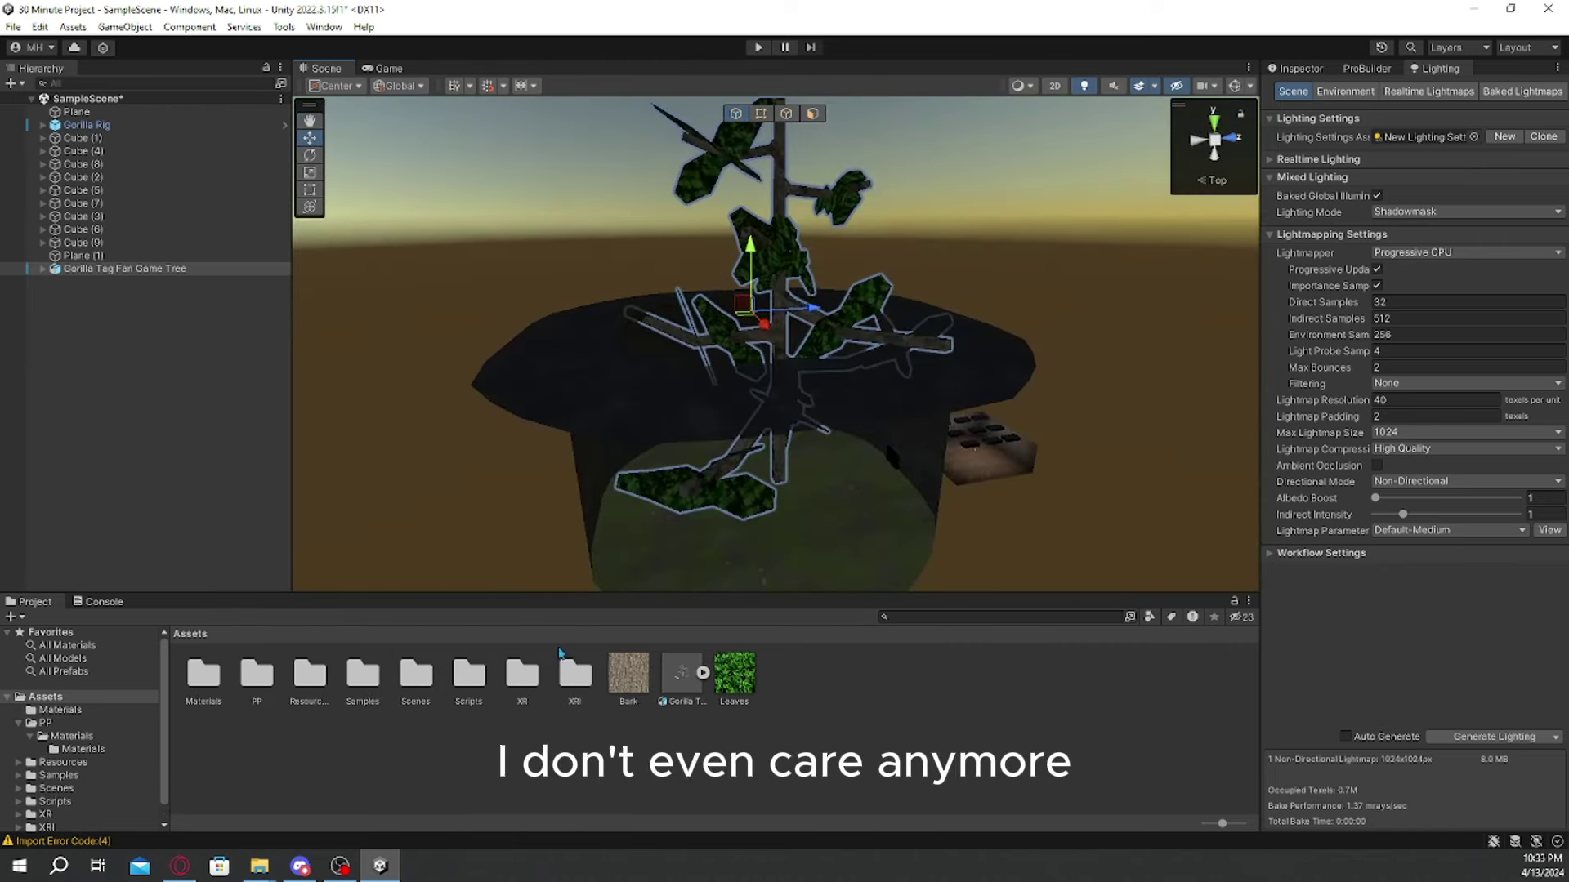
# Step: Open the new Materials folder and set the Bark material's tiling to 3 in X and Y
pyautogui.click(203, 674)
pyautogui.doubleClick(204, 674)
pyautogui.click(204, 674)
pyautogui.click(1438, 321)
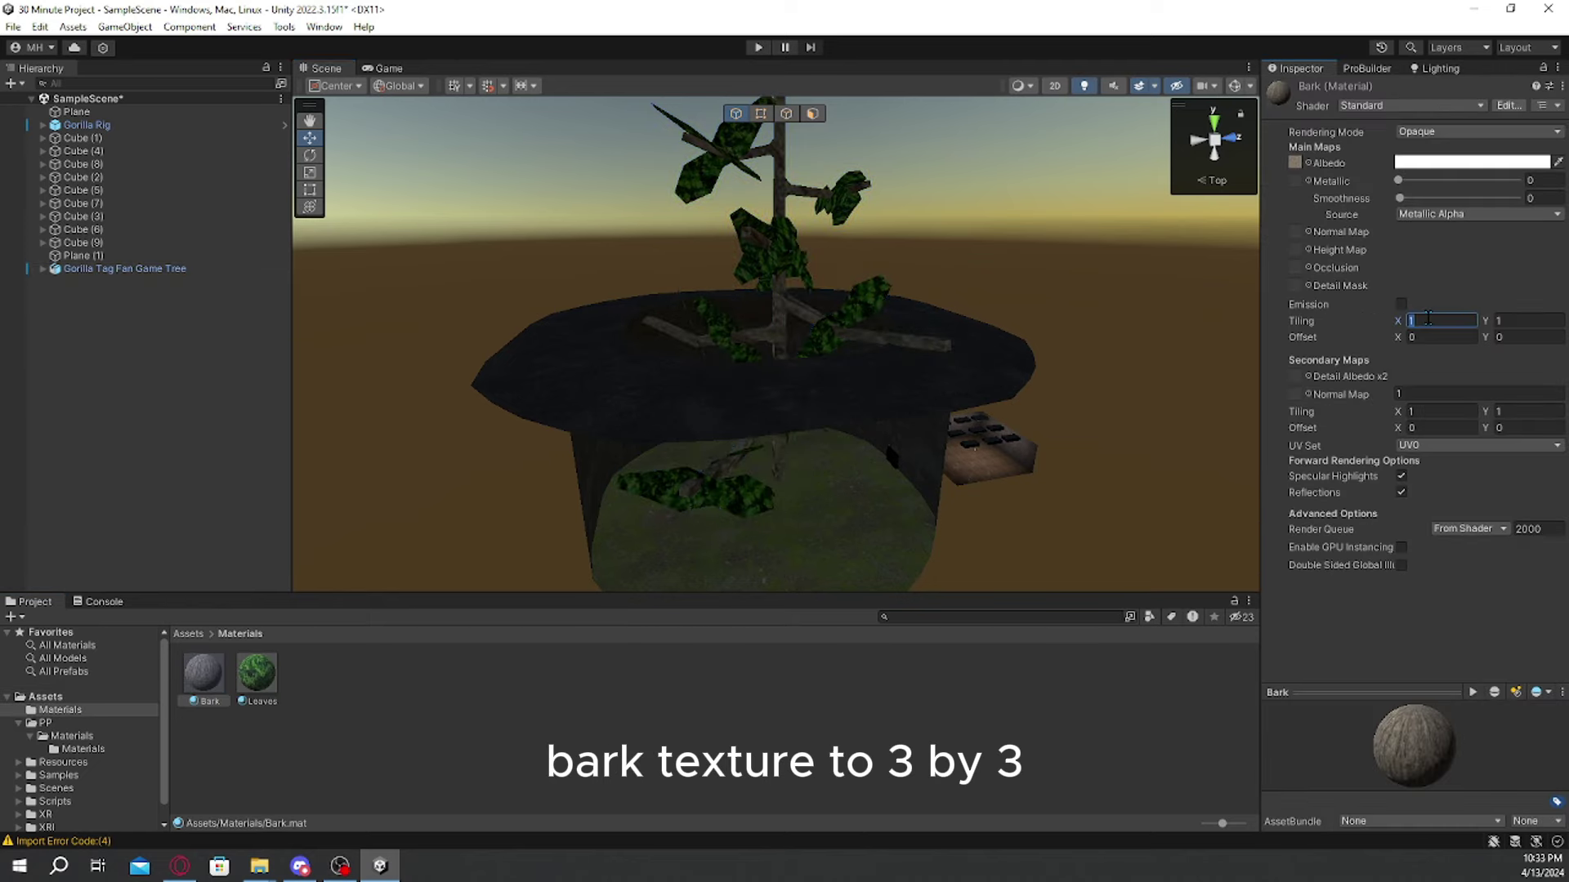
pyautogui.write('3')
pyautogui.click(1558, 320)
pyautogui.write('3')
# Step: Select the tree, lower it onto the arena's grass floor, and duplicate it
pyautogui.press('w')
pyautogui.moveTo(892, 384); pyautogui.dragTo(904, 347, button='right')
pyautogui.press('s')
pyautogui.click(760, 290)
pyautogui.press('f')
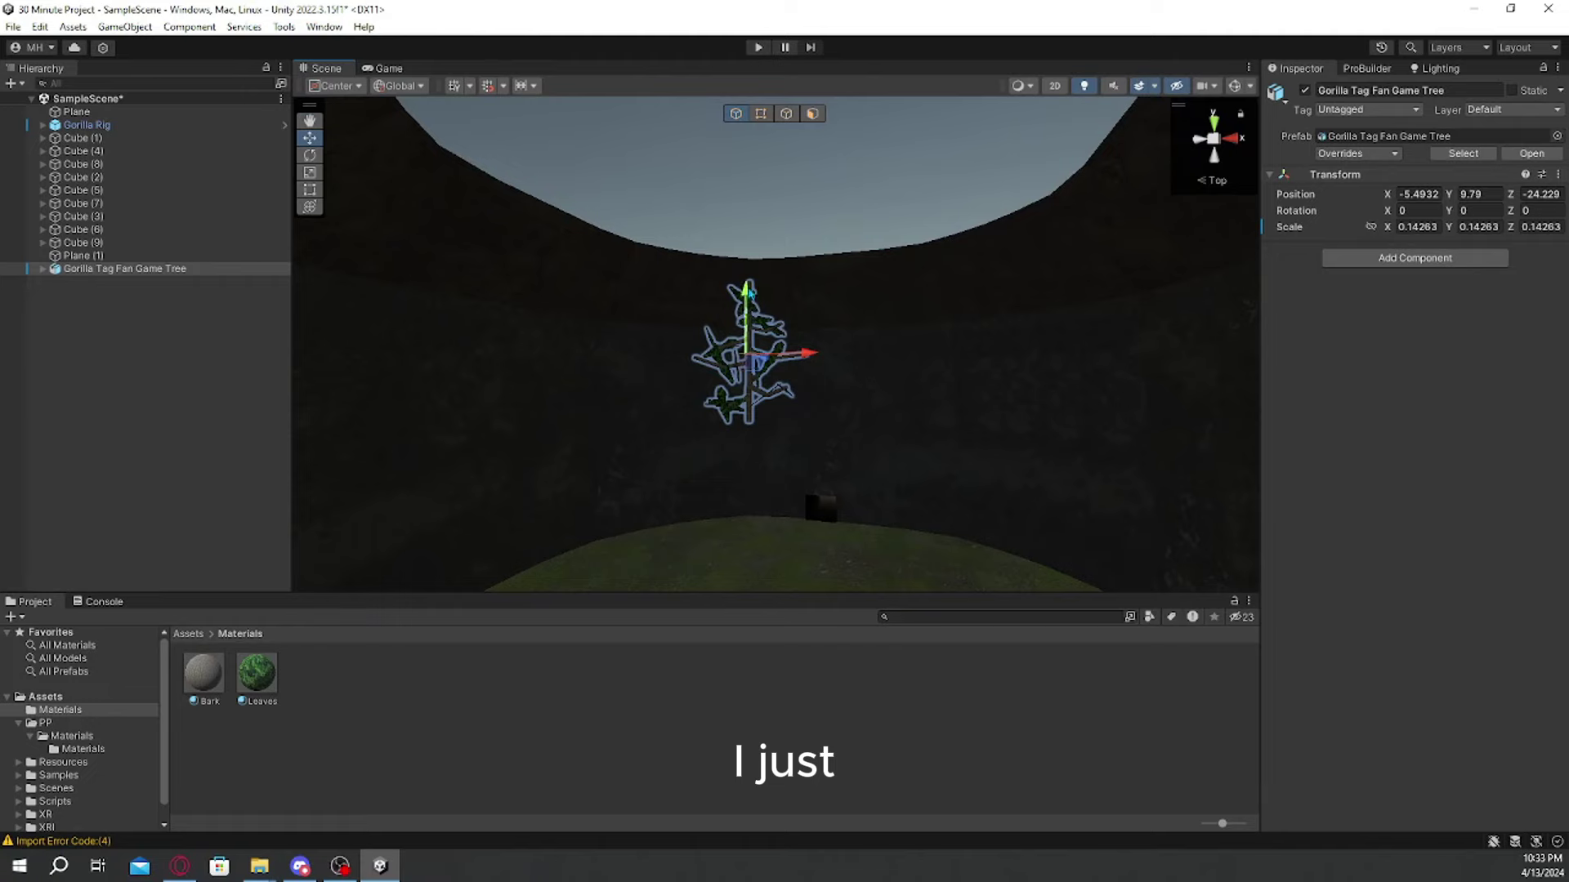
pyautogui.moveTo(750, 292); pyautogui.dragTo(751, 384)
pyautogui.press('w')
pyautogui.moveTo(752, 384); pyautogui.dragTo(712, 466, button='right')
pyautogui.press('s')
pyautogui.hotkey('ctrl', 'd')
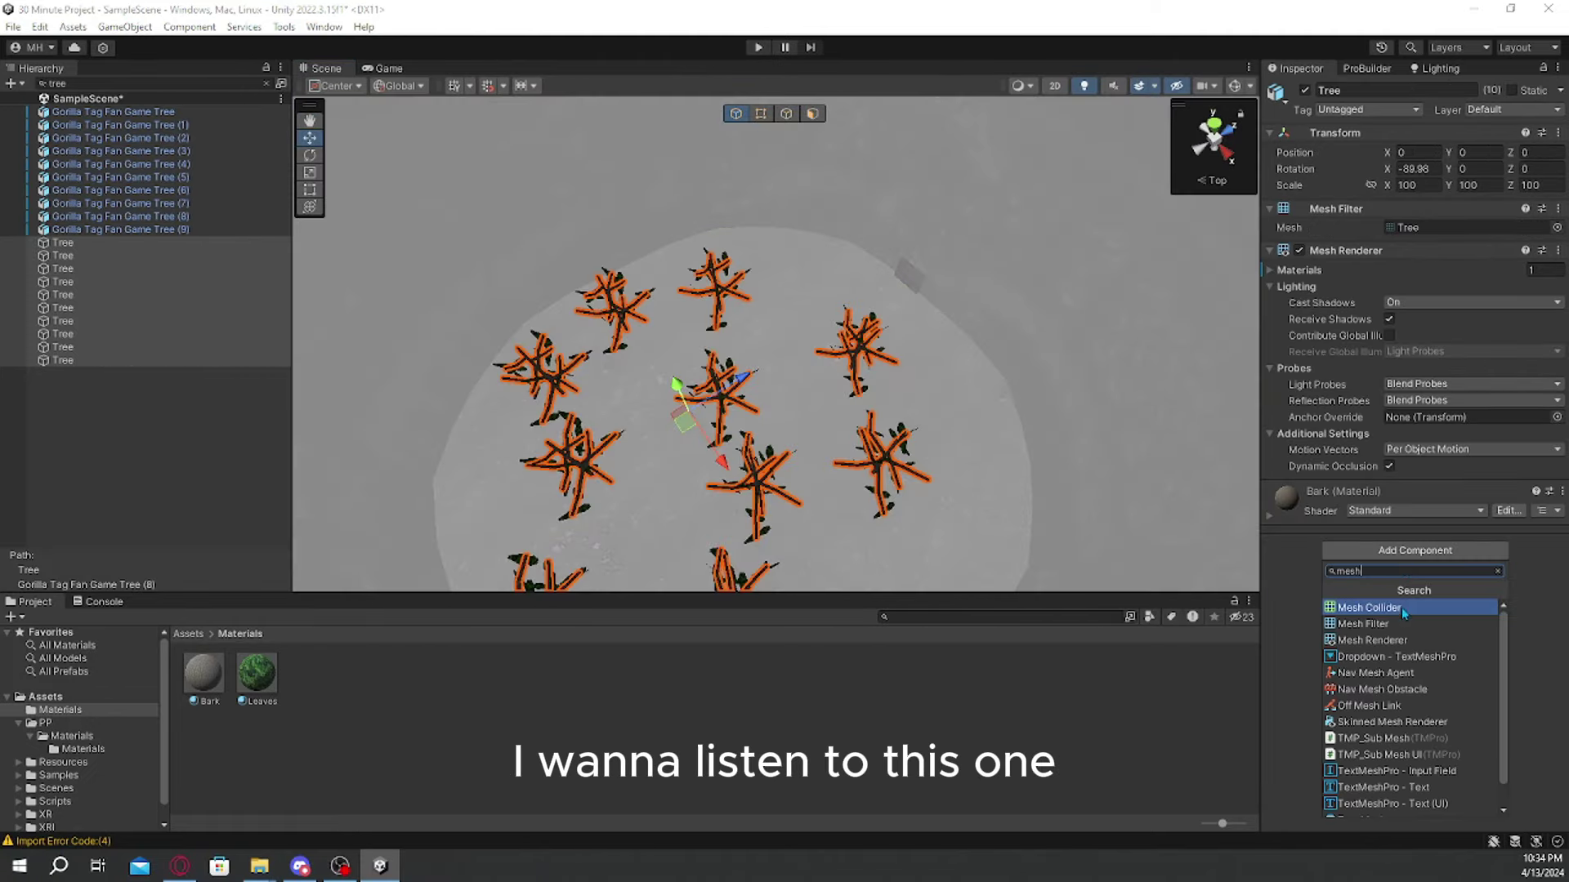
# Step: Add a Mesh Collider to all ten selected Tree meshes, and clear the hierarchy search
pyautogui.click(1400, 606)
pyautogui.click(266, 83)
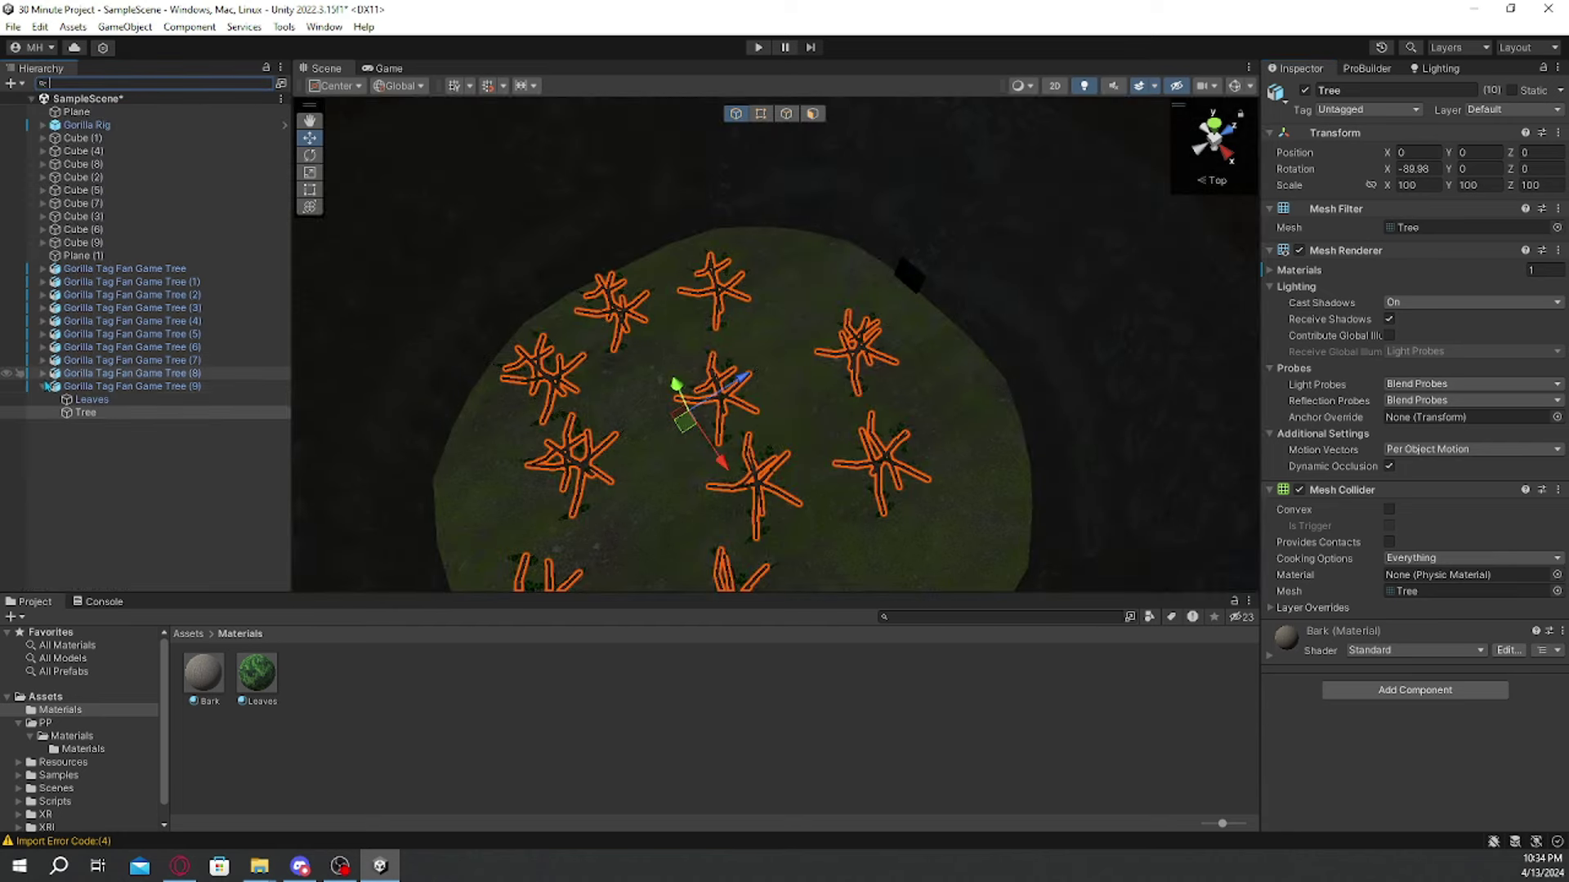
pyautogui.click(43, 388)
pyautogui.click(574, 714)
pyautogui.moveTo(1030, 319); pyautogui.dragTo(1034, 239, button='right')
pyautogui.press('w')
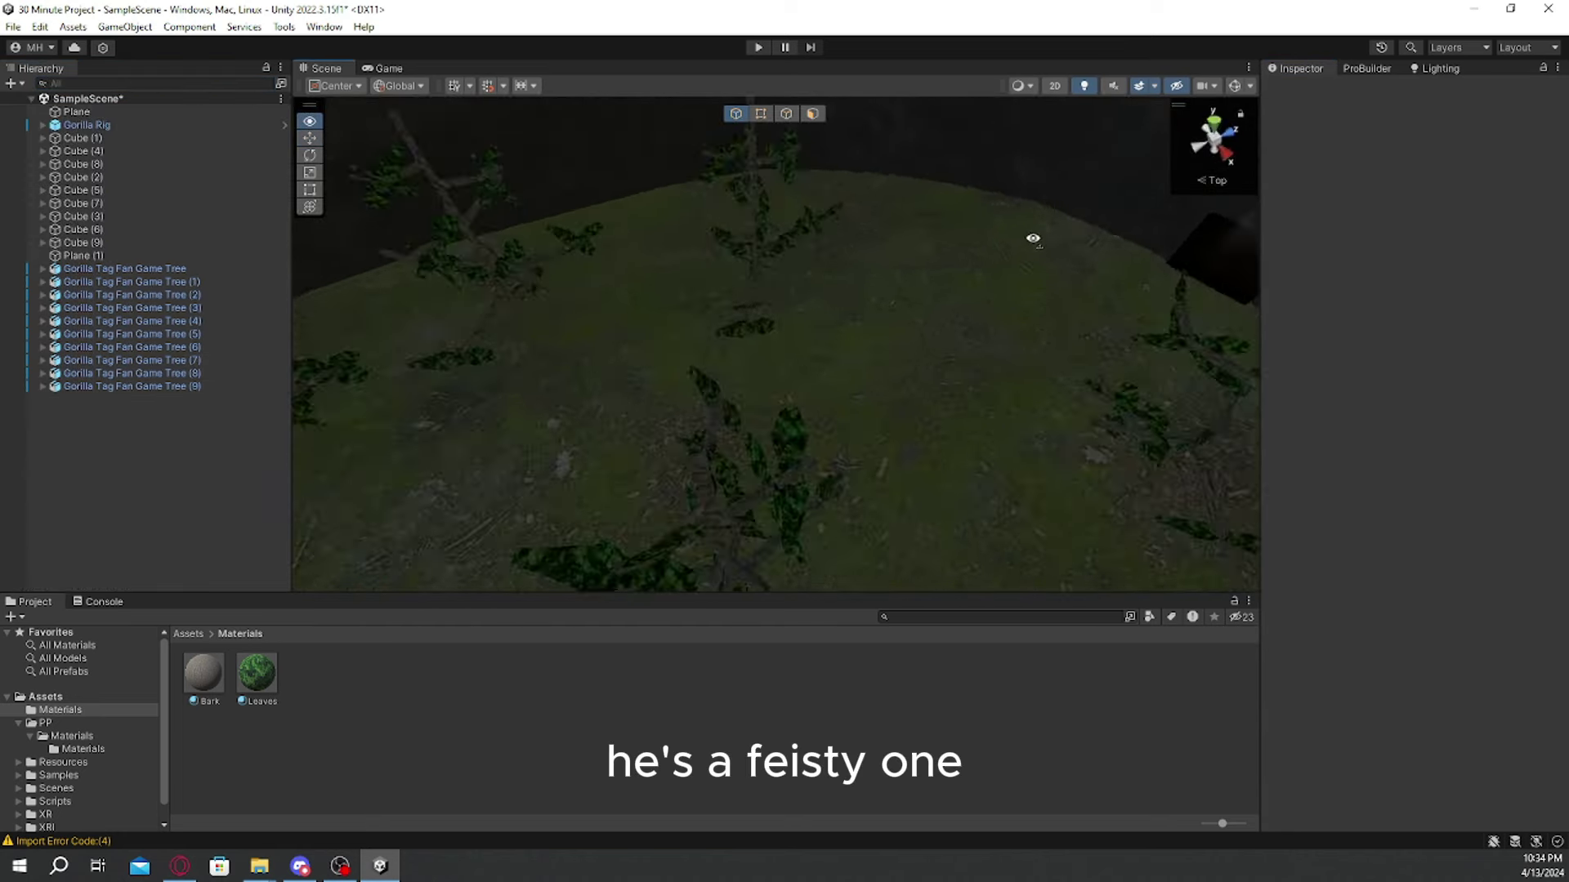
pyautogui.keyDown('alt'); pyautogui.moveTo(1032, 238); pyautogui.dragTo(840, 129); pyautogui.keyUp('alt')
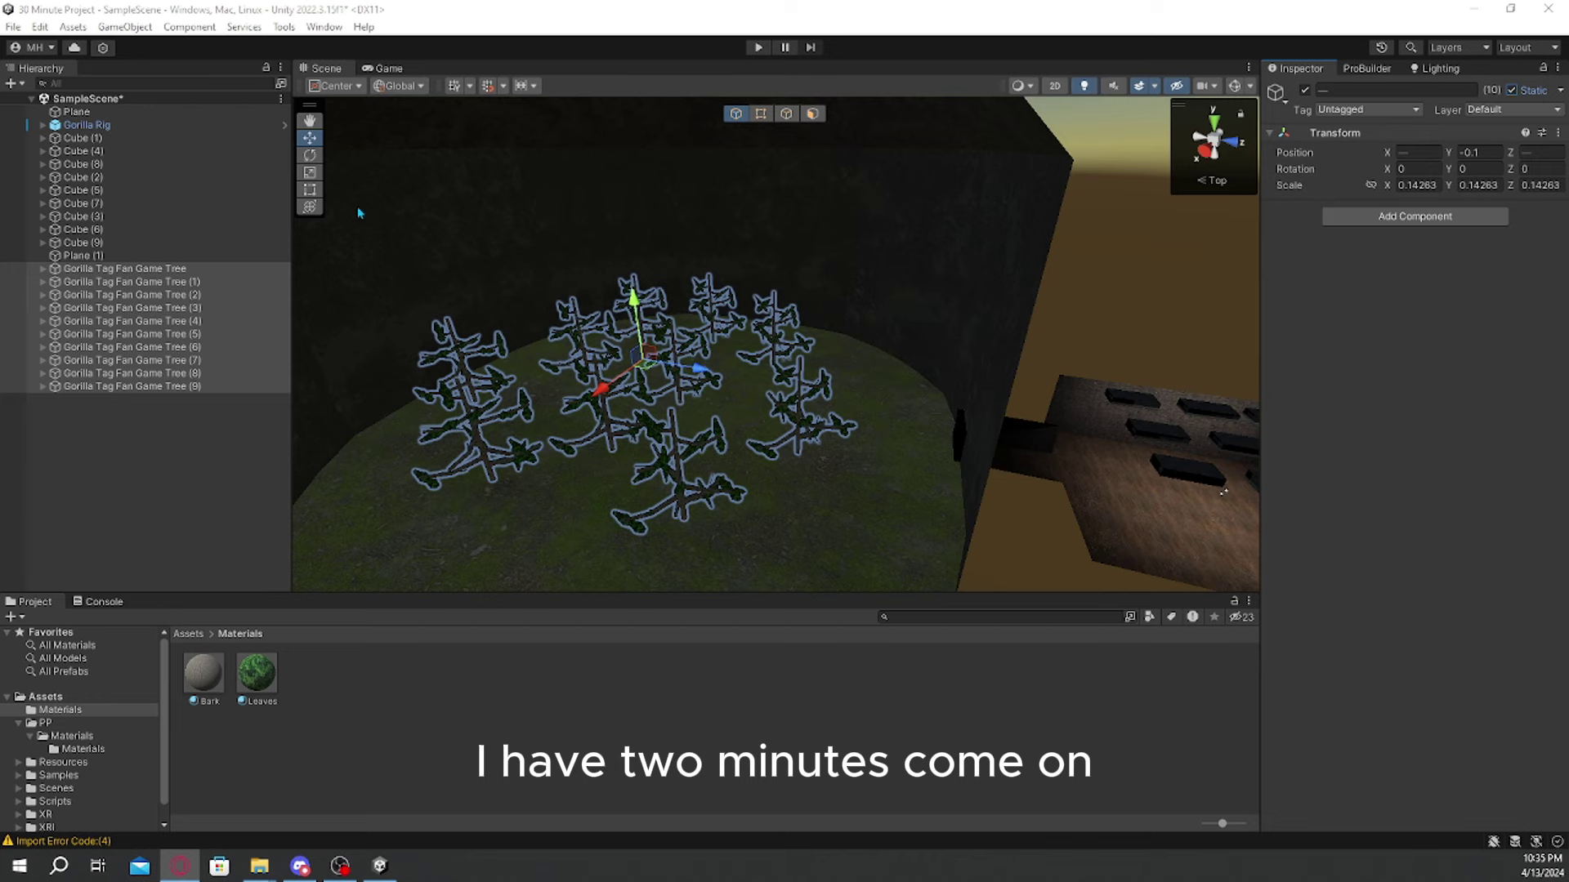
# Step: Generate the scene's lighting and dock the Background Tasks window beside the Console
pyautogui.click(85, 255)
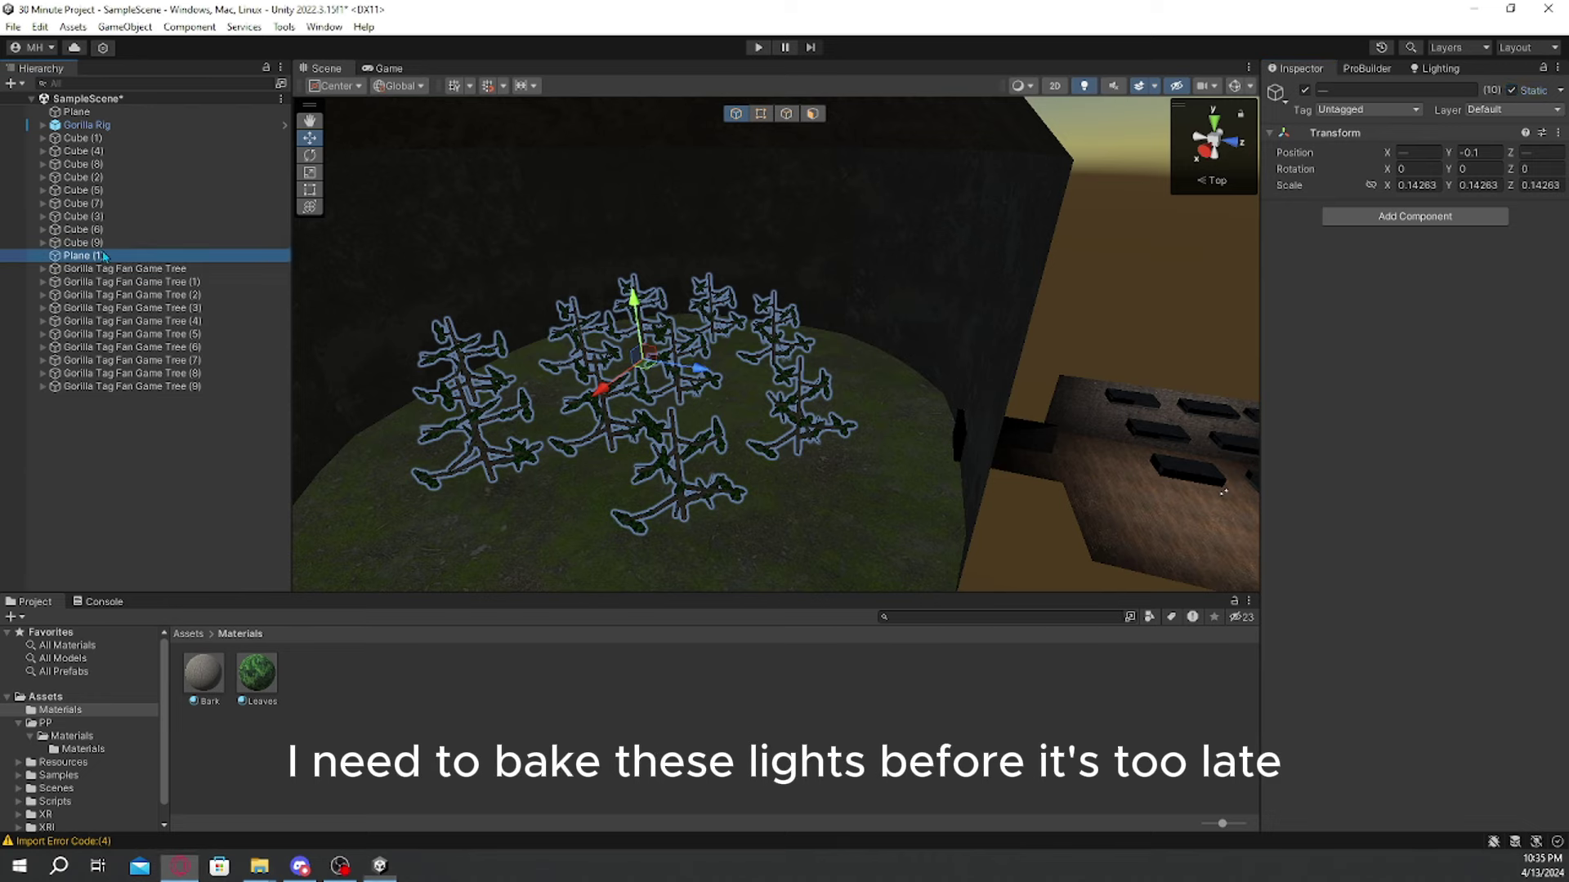
pyautogui.click(907, 797)
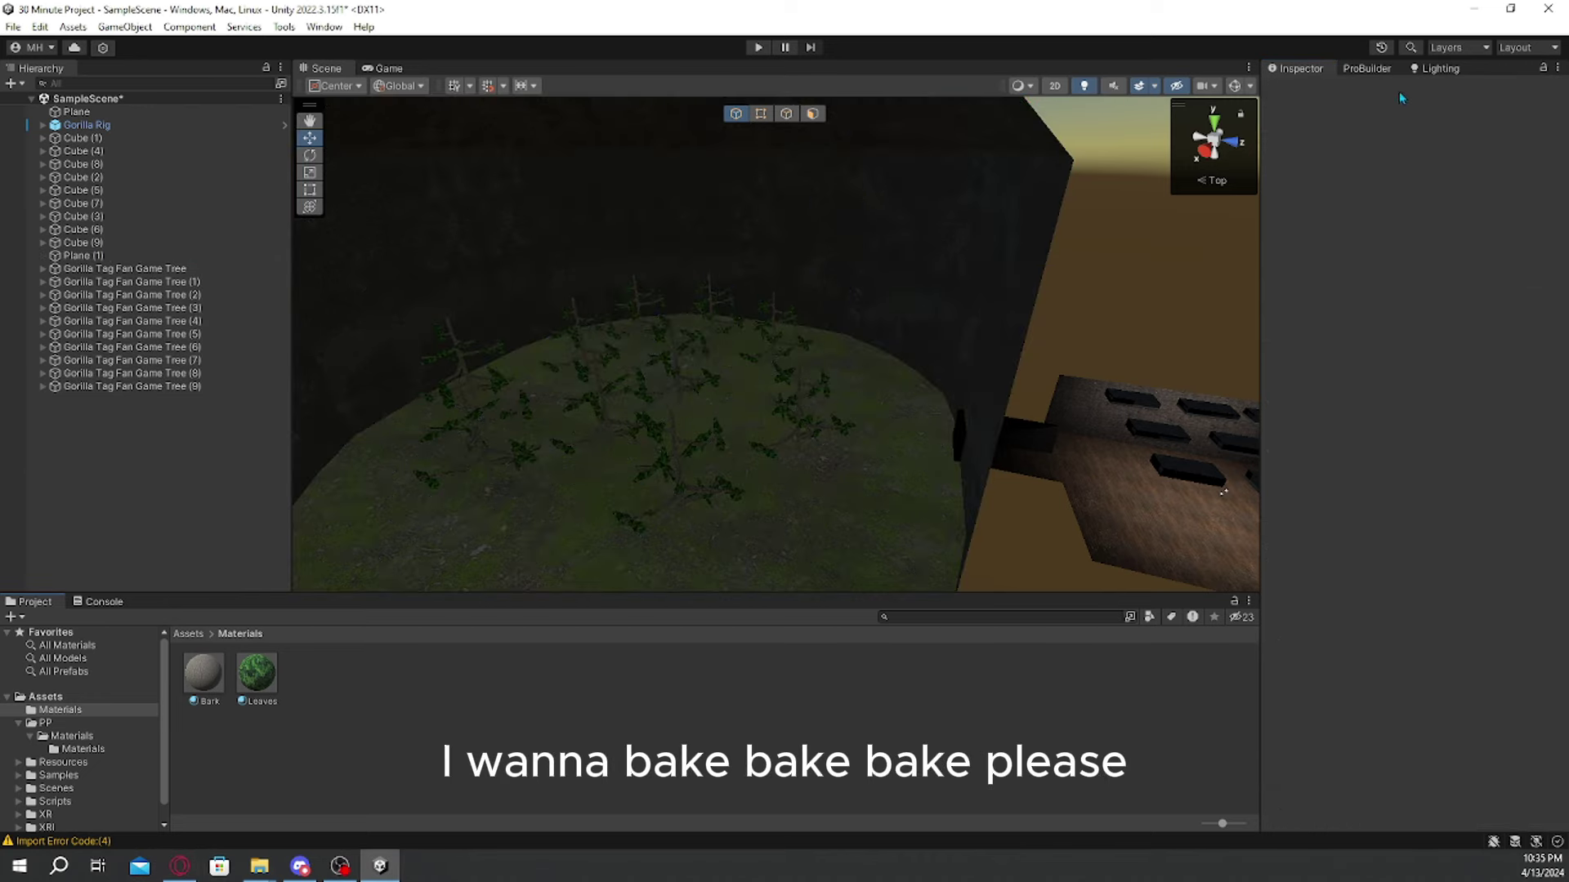
pyautogui.click(1436, 69)
pyautogui.click(1497, 736)
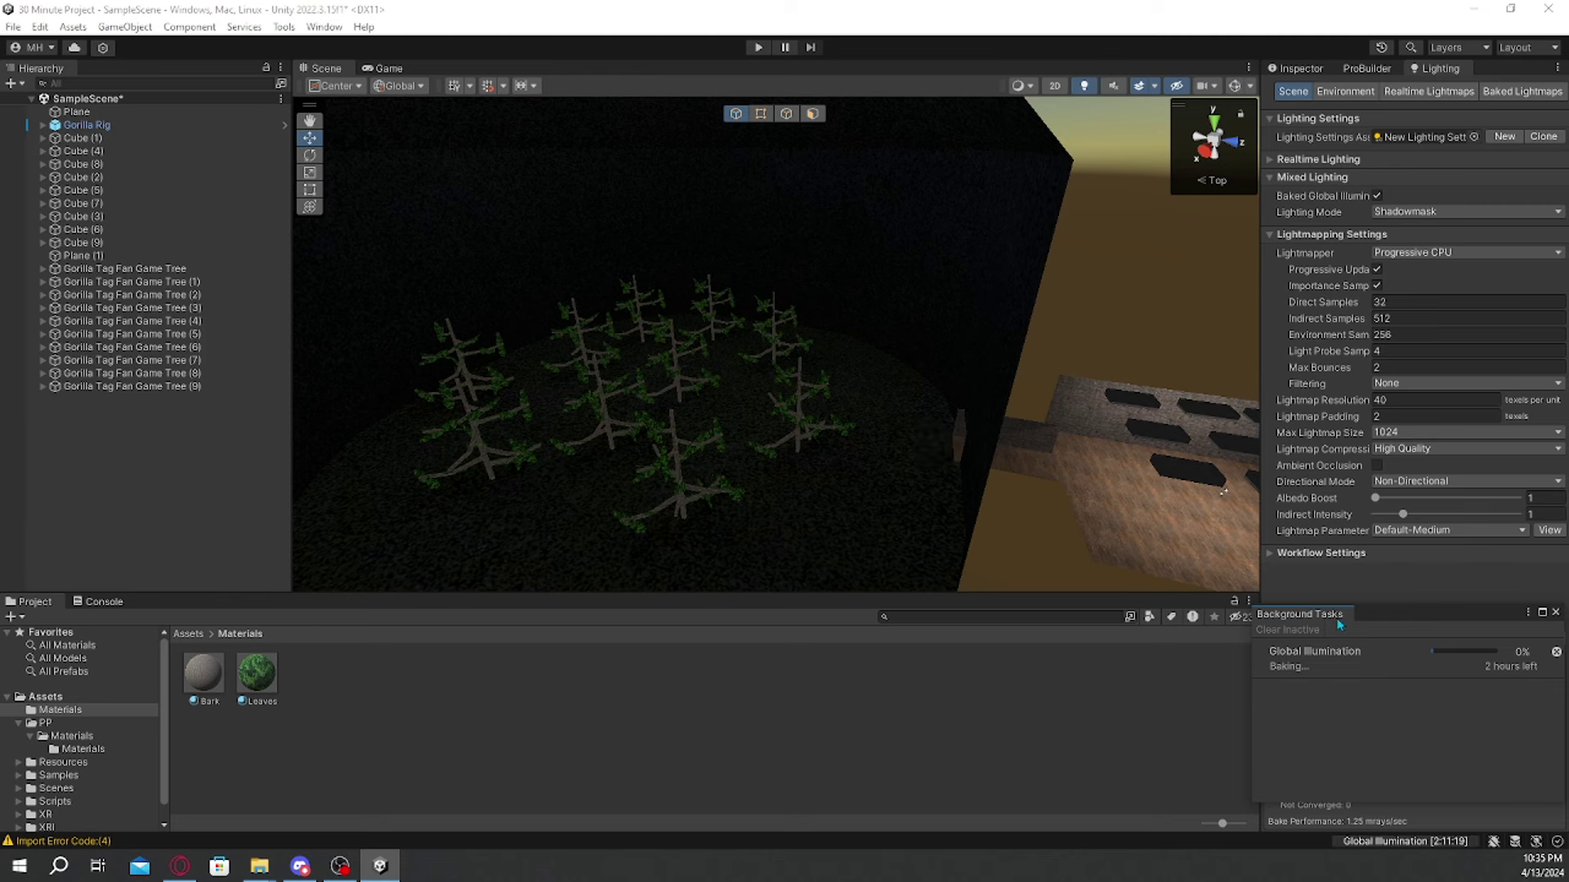
pyautogui.moveTo(169, 601); pyautogui.dragTo(254, 609)
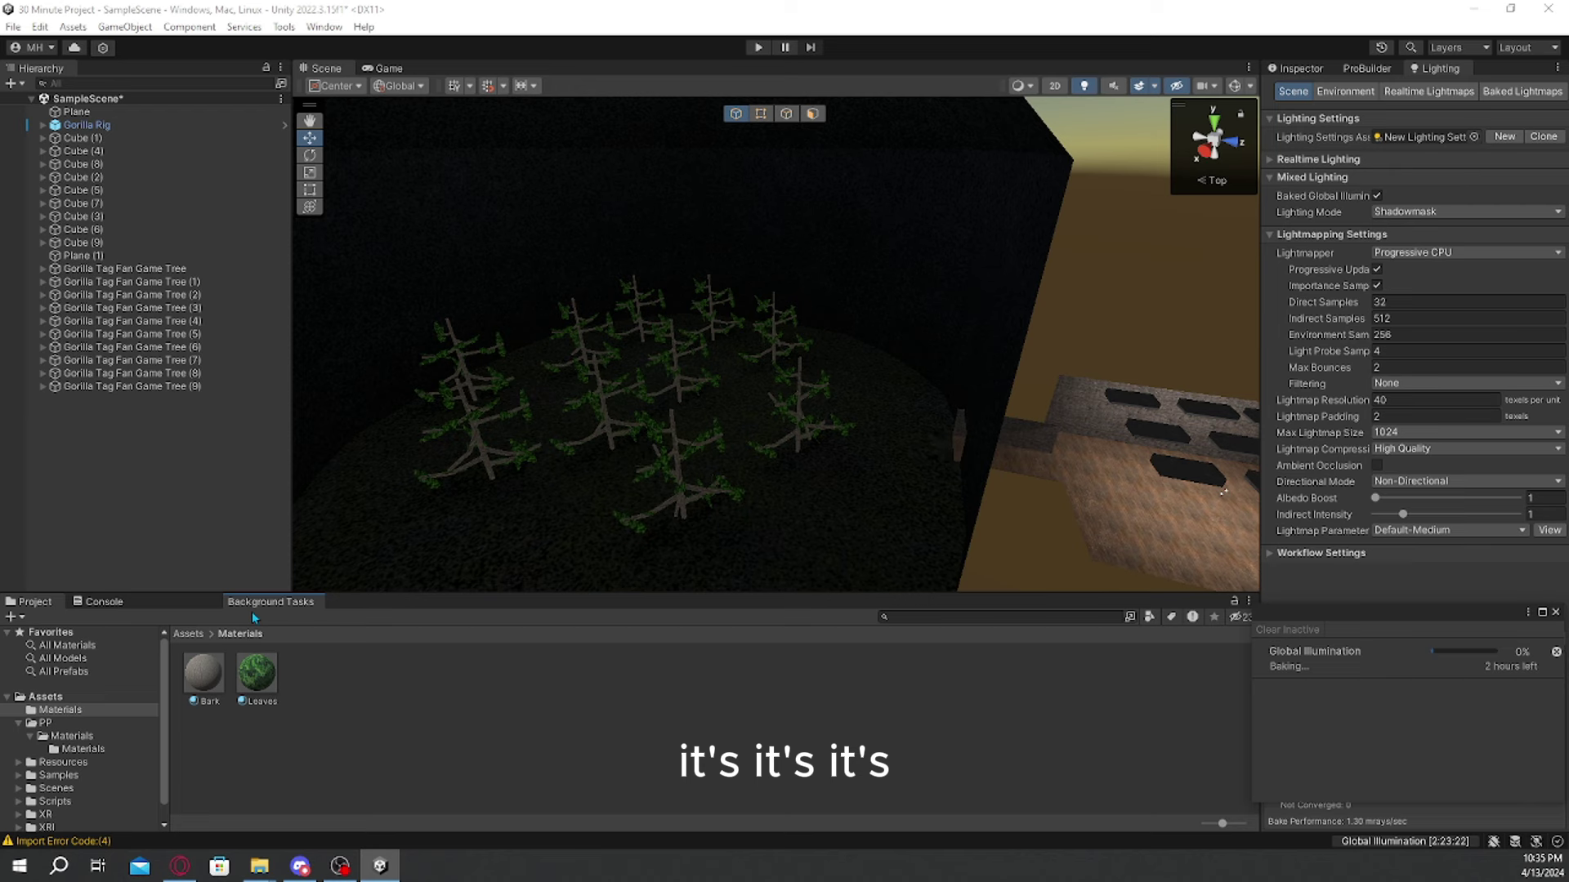
pyautogui.moveTo(273, 599); pyautogui.dragTo(274, 602)
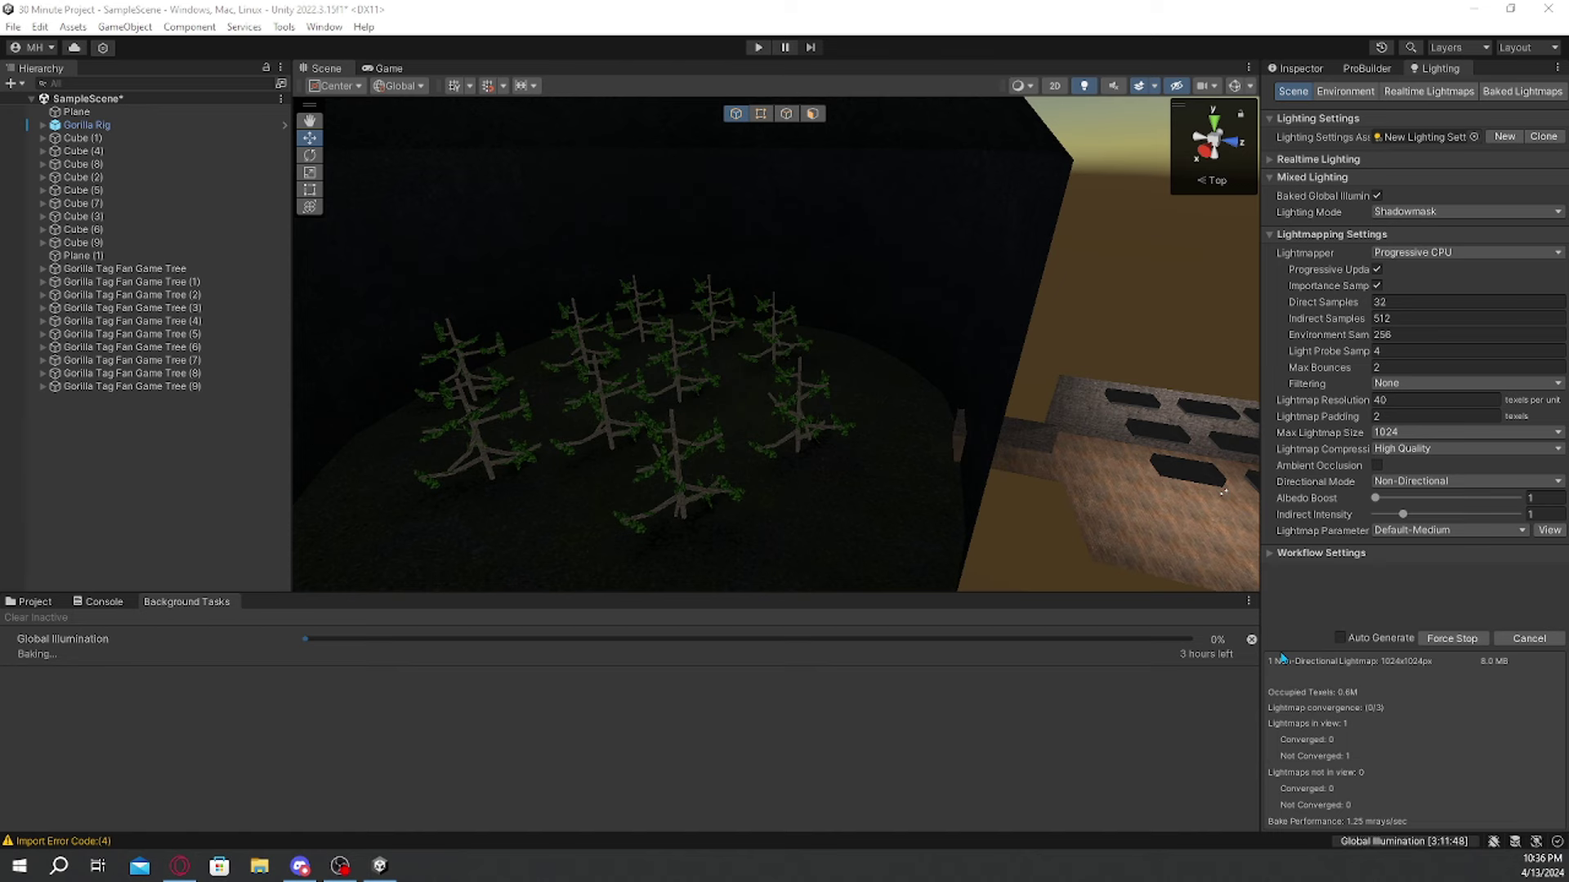
# Step: Inspect the properties of the room mesh Plane, and return to the project's asset files
pyautogui.click(80, 114)
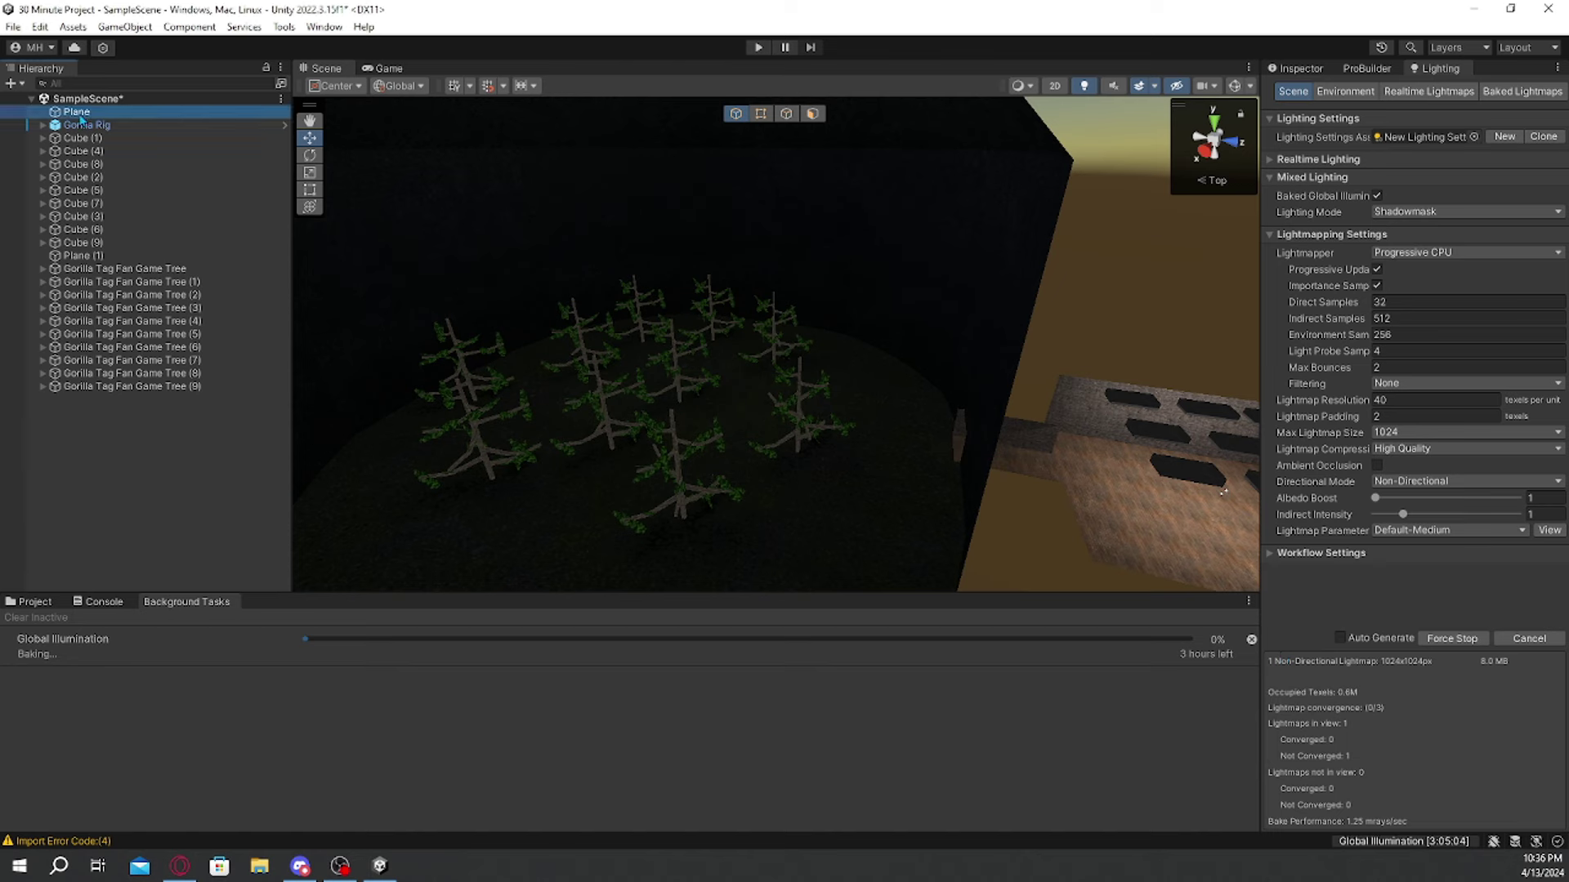
pyautogui.click(1308, 71)
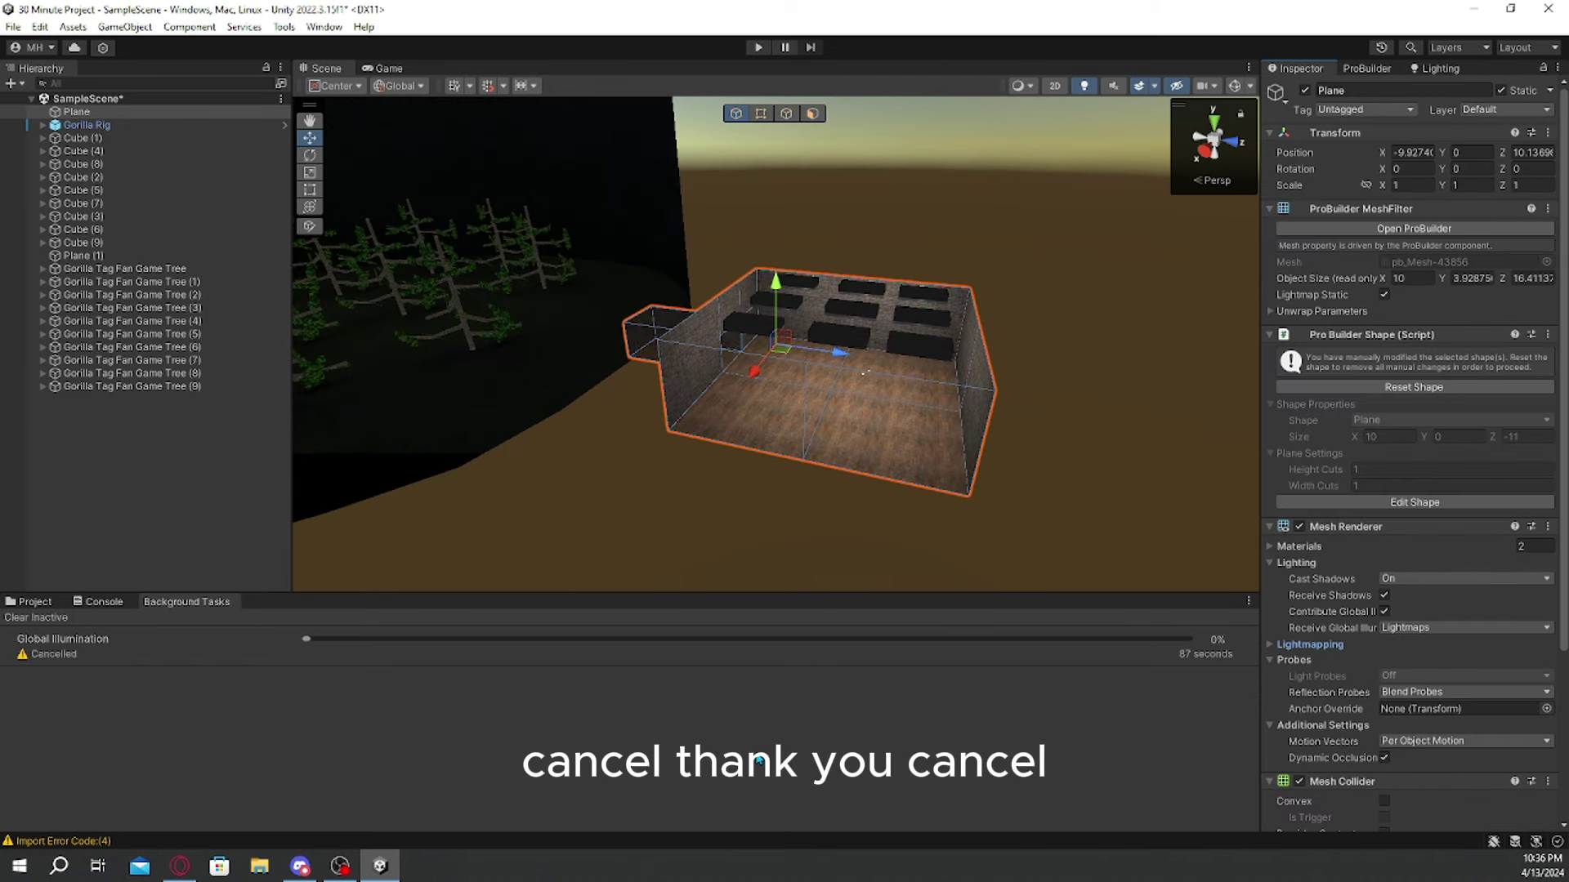
pyautogui.click(31, 603)
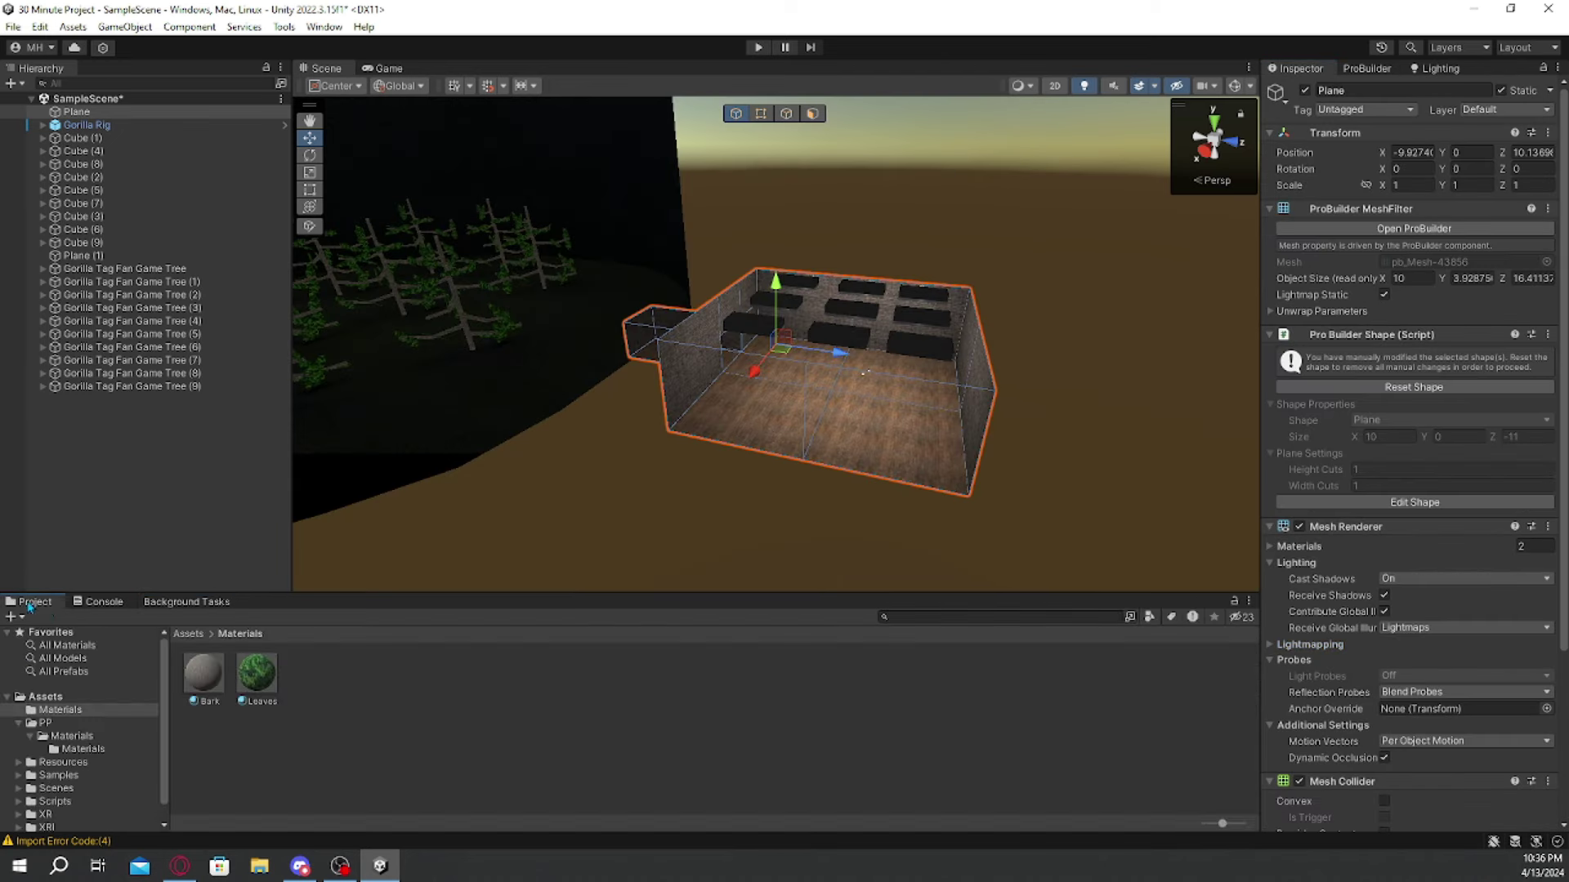
pyautogui.click(576, 569)
pyautogui.moveTo(727, 536); pyautogui.dragTo(4, 360, button='right')
pyautogui.press('w')
pyautogui.press('s')
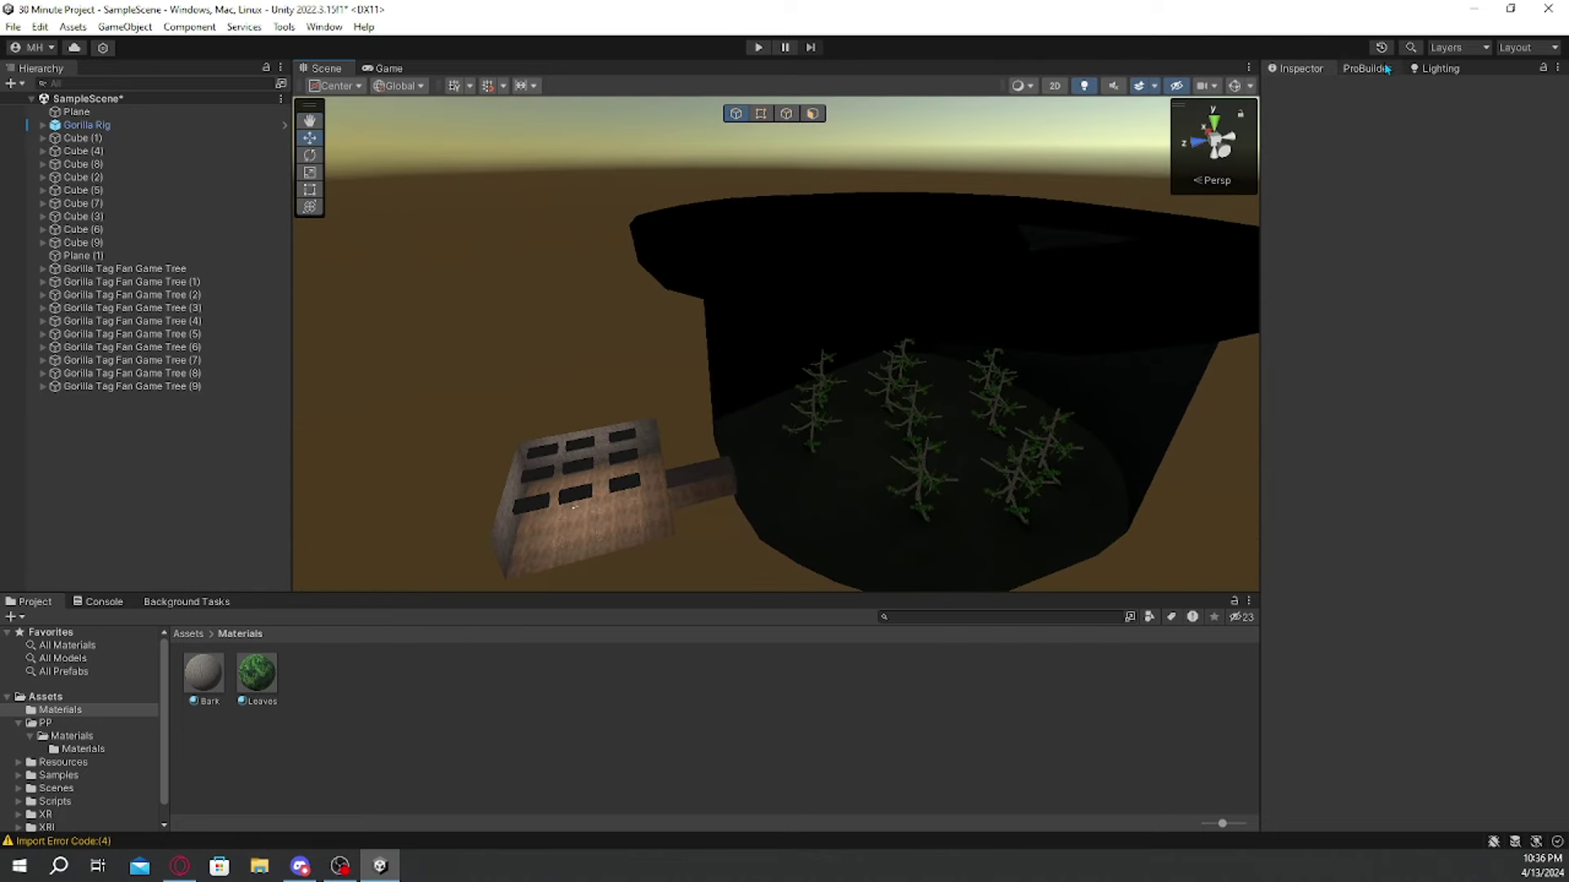
# Step: Select the room mesh Plane and the nine Cube objects, without the Gorilla Rig, and deactivate them
pyautogui.click(1386, 68)
pyautogui.click(1438, 69)
pyautogui.click(81, 138)
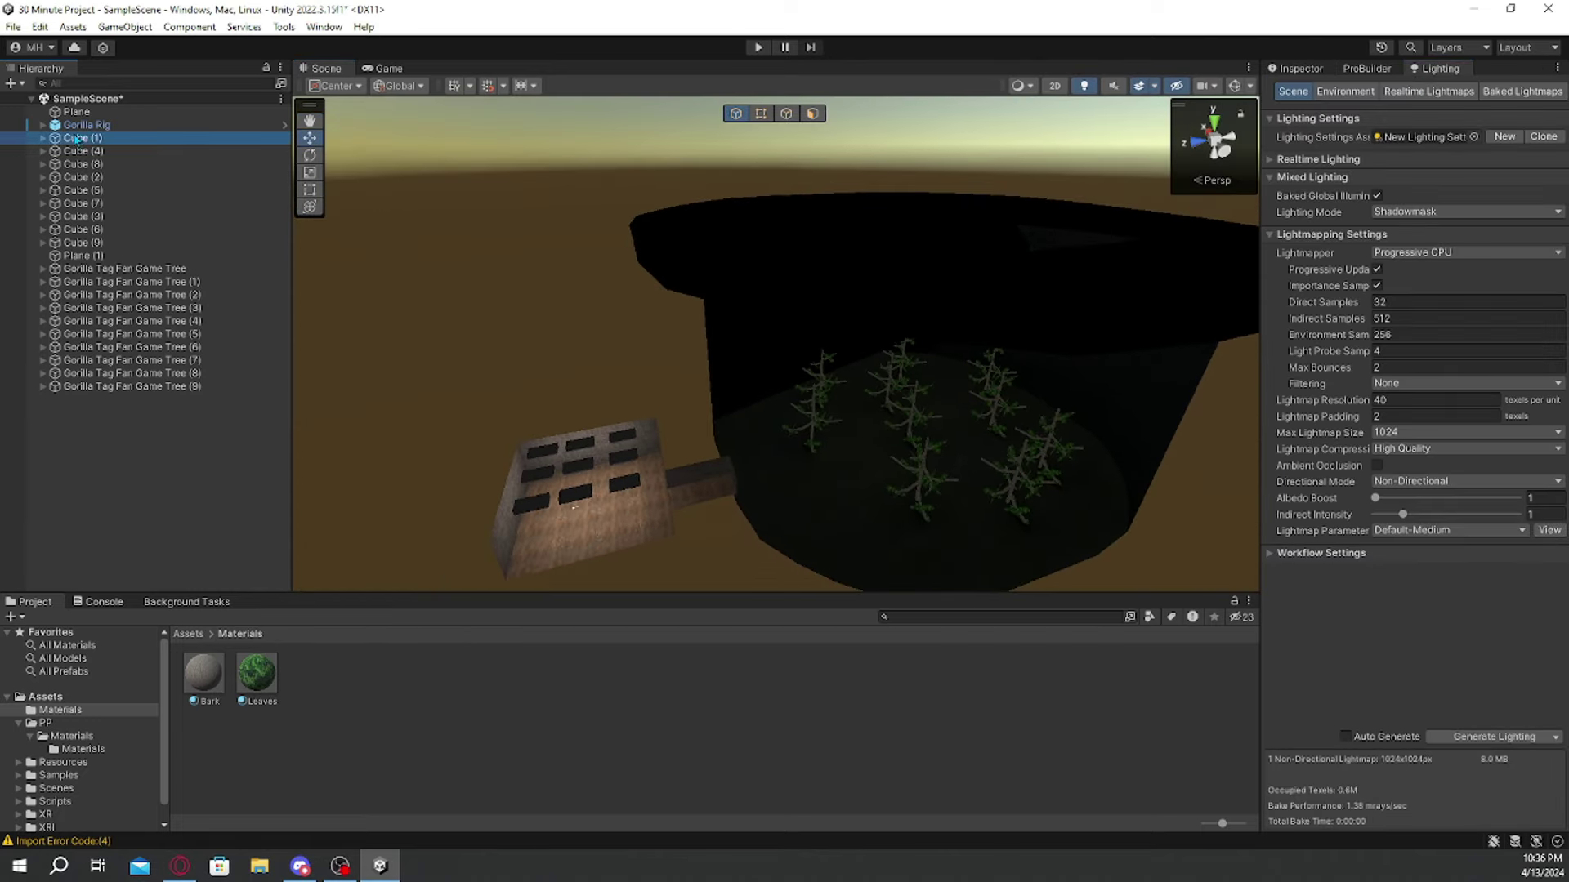
pyautogui.keyDown('shift'); pyautogui.click(82, 243); pyautogui.keyUp('shift')
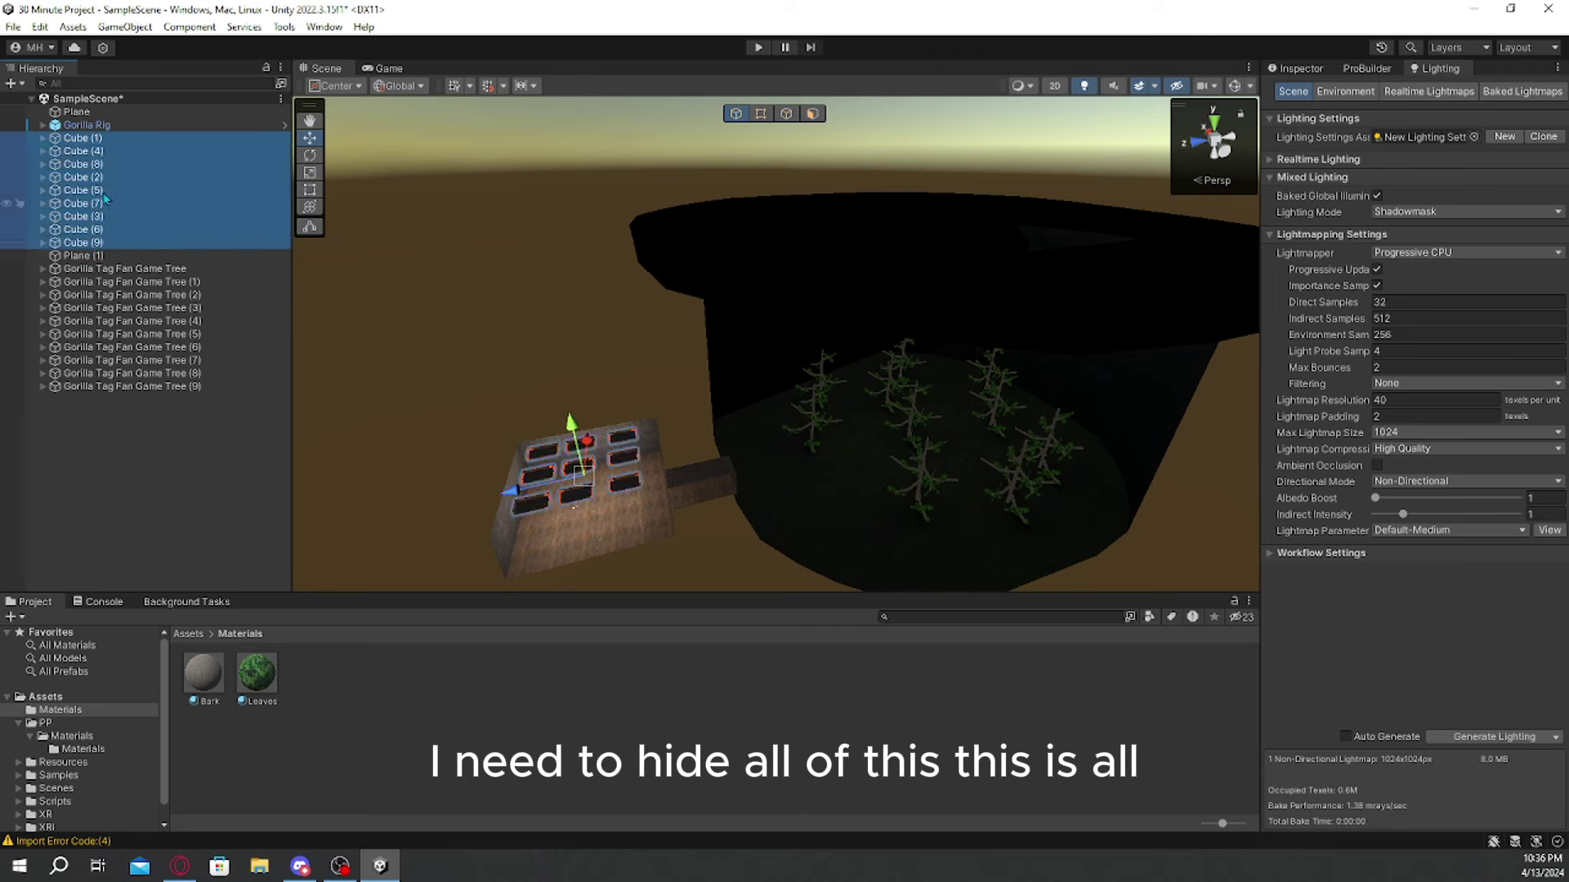
pyautogui.keyDown('shift'); pyautogui.click(76, 112); pyautogui.keyUp('shift')
pyautogui.click(1301, 70)
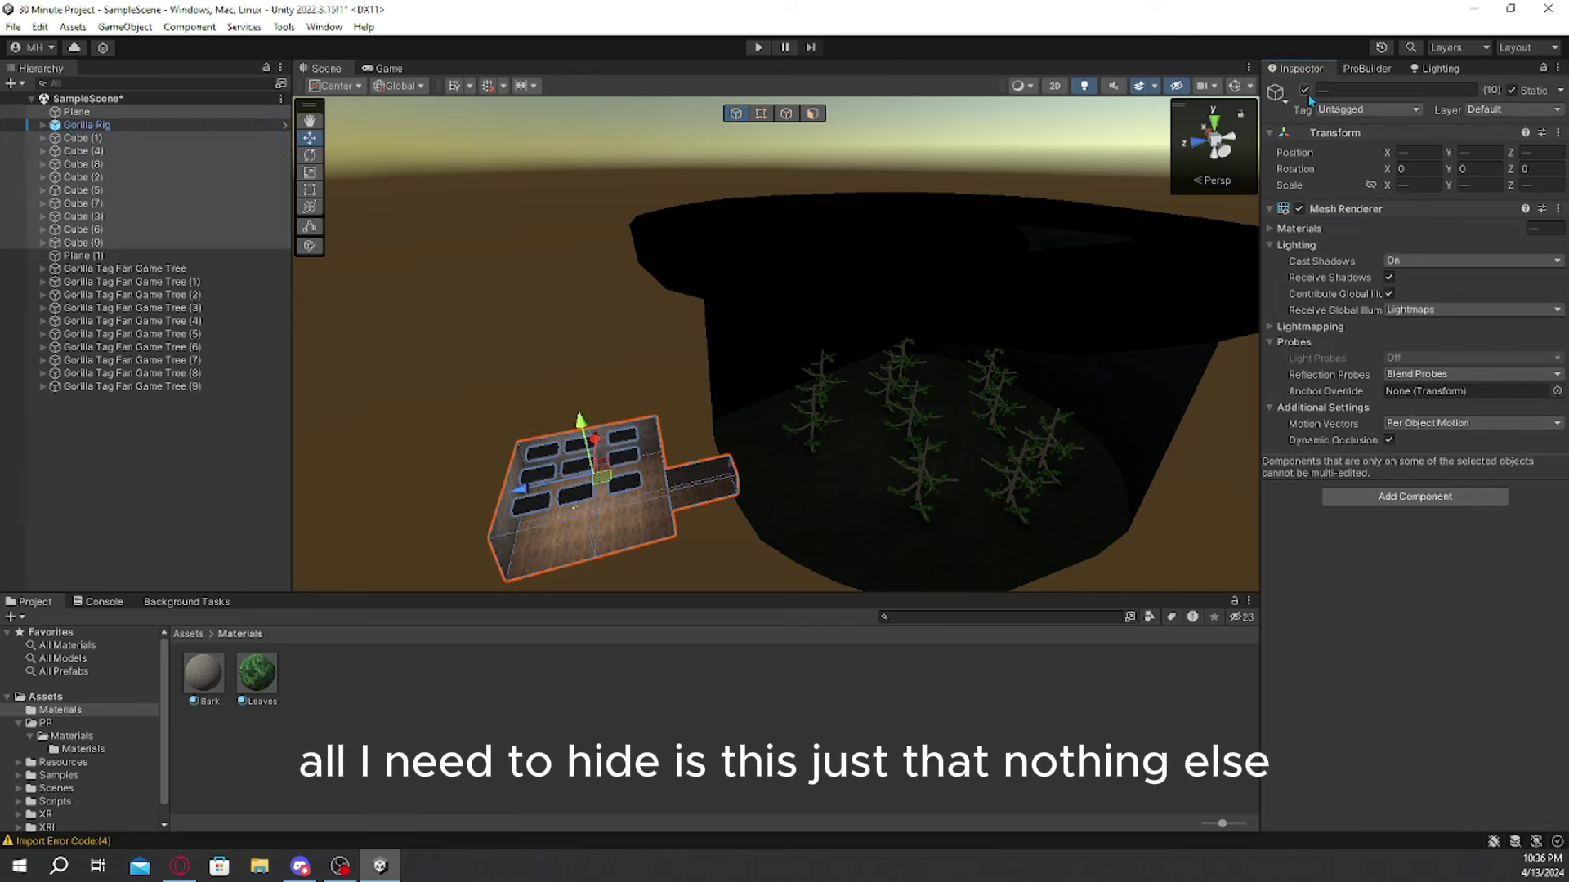
pyautogui.press('h')
pyautogui.moveTo(988, 437); pyautogui.dragTo(866, 351, button='right')
# Step: Generate the lighting again for the remaining active objects, and show the background tasks to follow the bake
pyautogui.click(1442, 70)
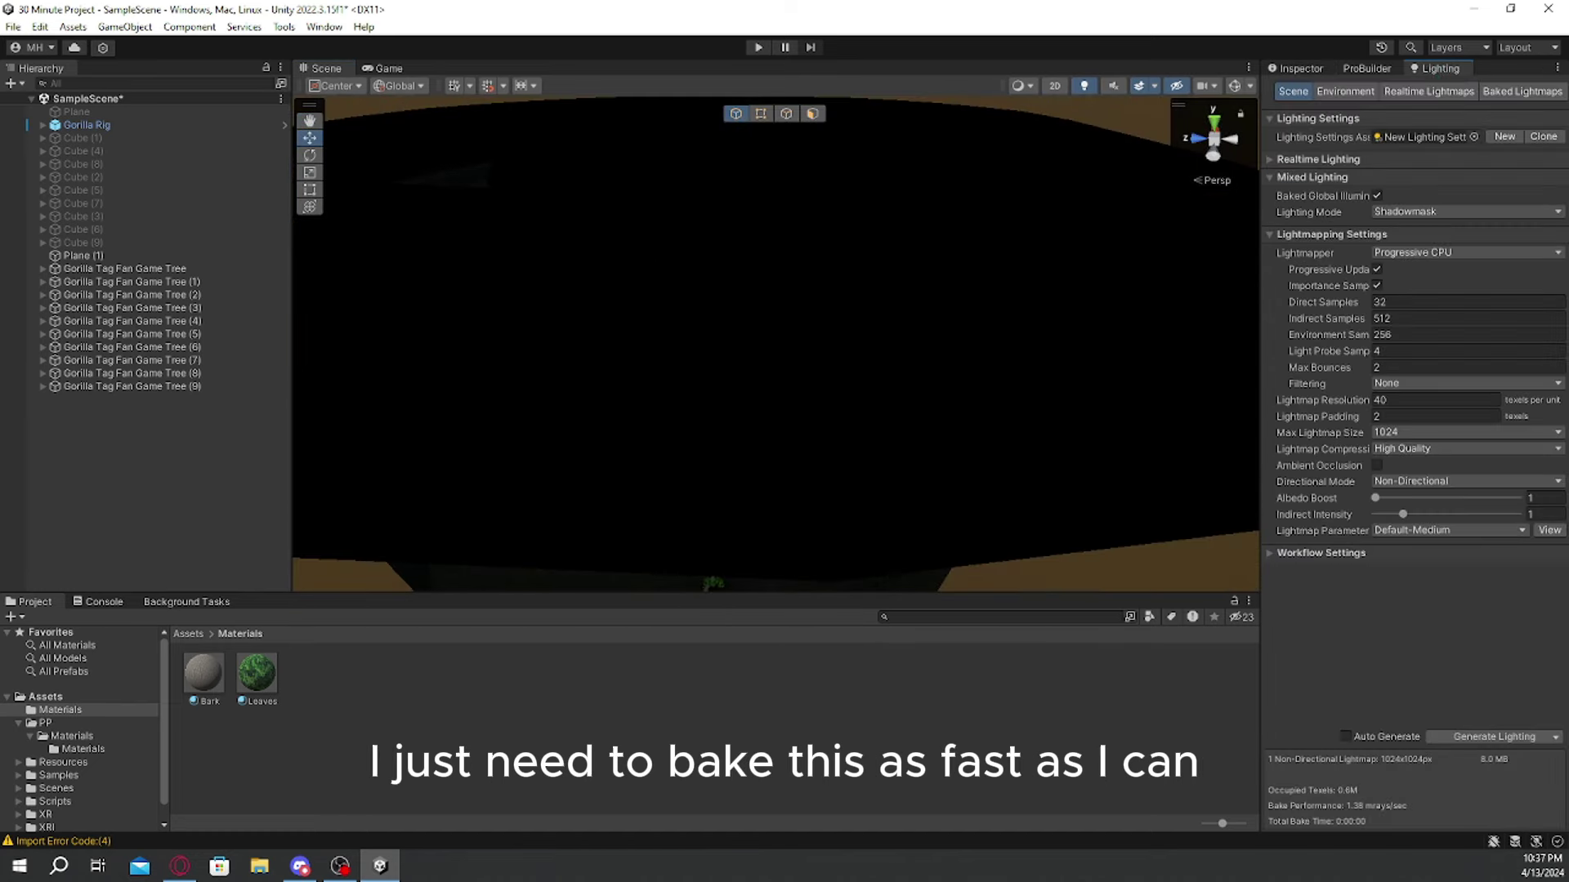
pyautogui.click(1493, 739)
pyautogui.hotkey('alt', 'Tab')
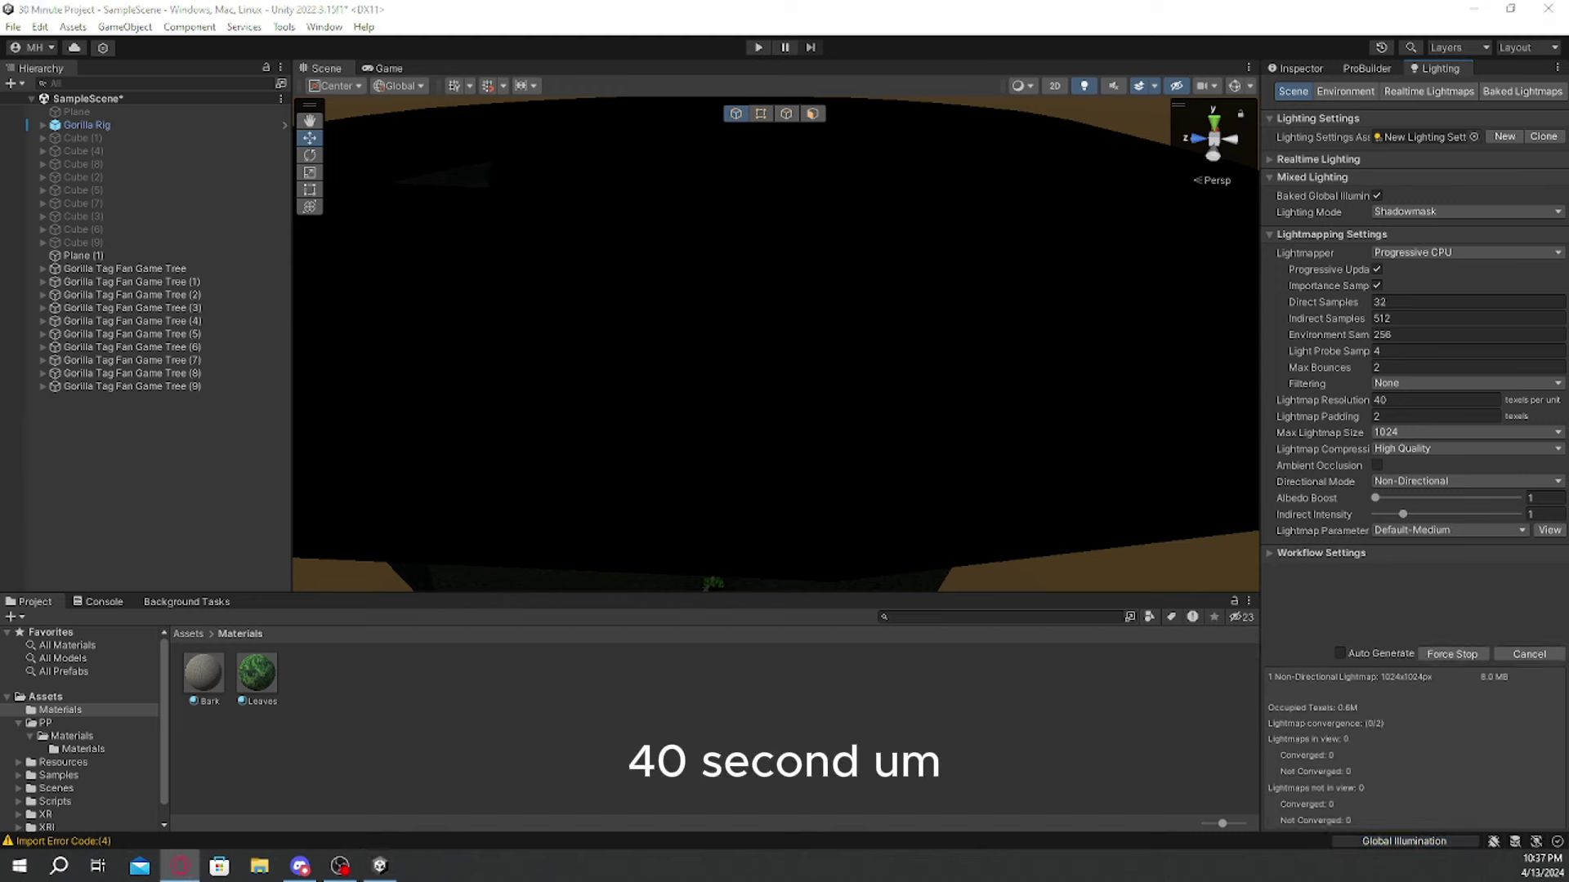
pyautogui.click(186, 602)
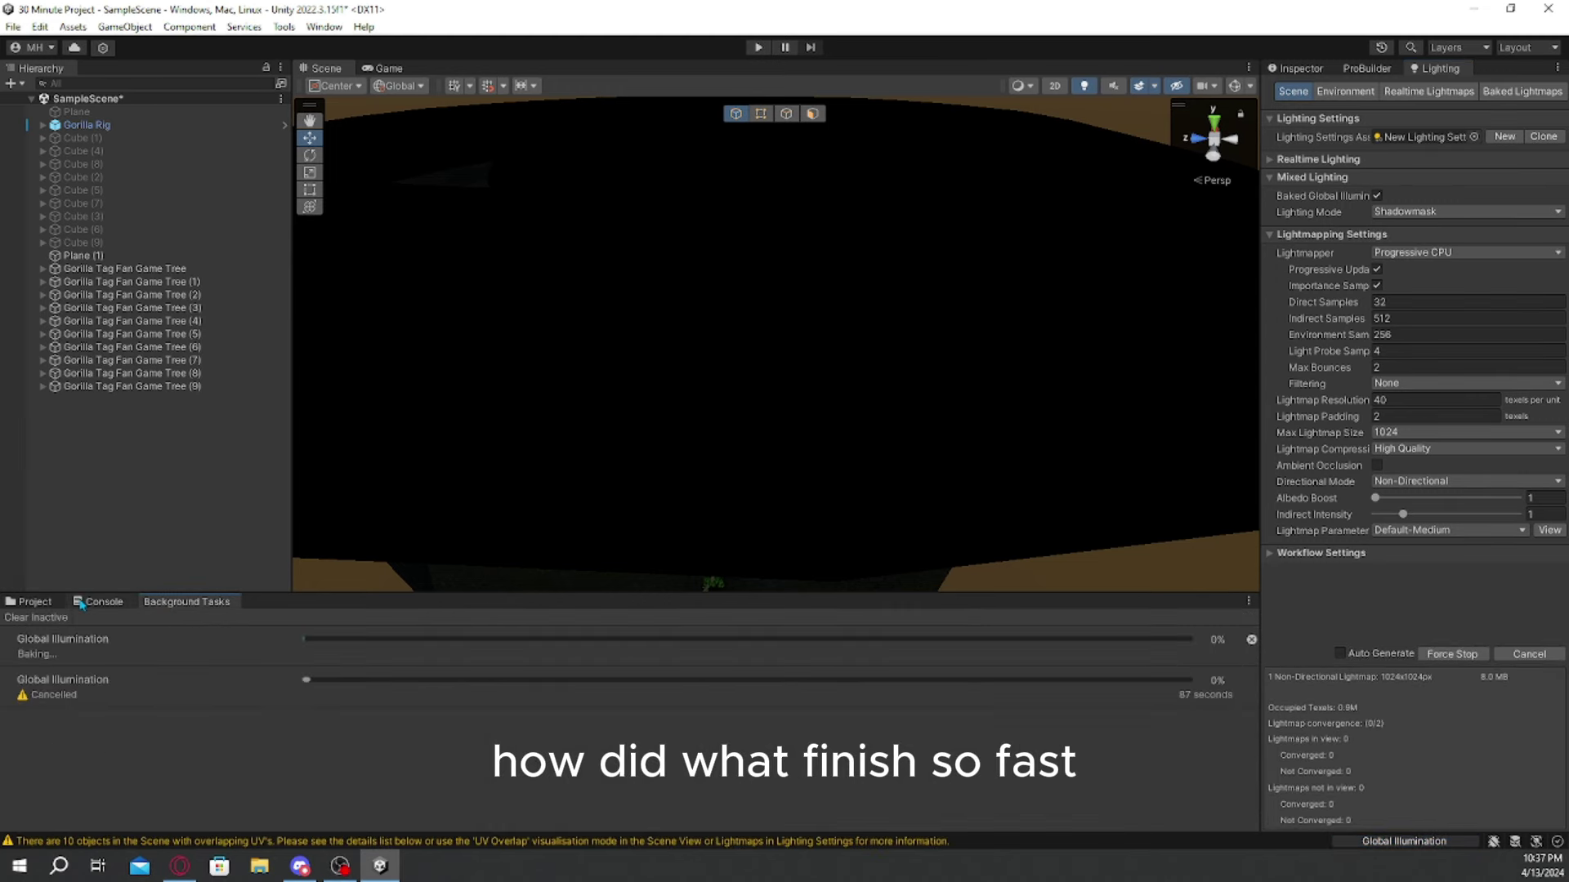
# Step: Check the console and the progress of the lighting bake, and look over the forest map from above and outside
pyautogui.click(103, 602)
pyautogui.click(20, 621)
pyautogui.click(176, 603)
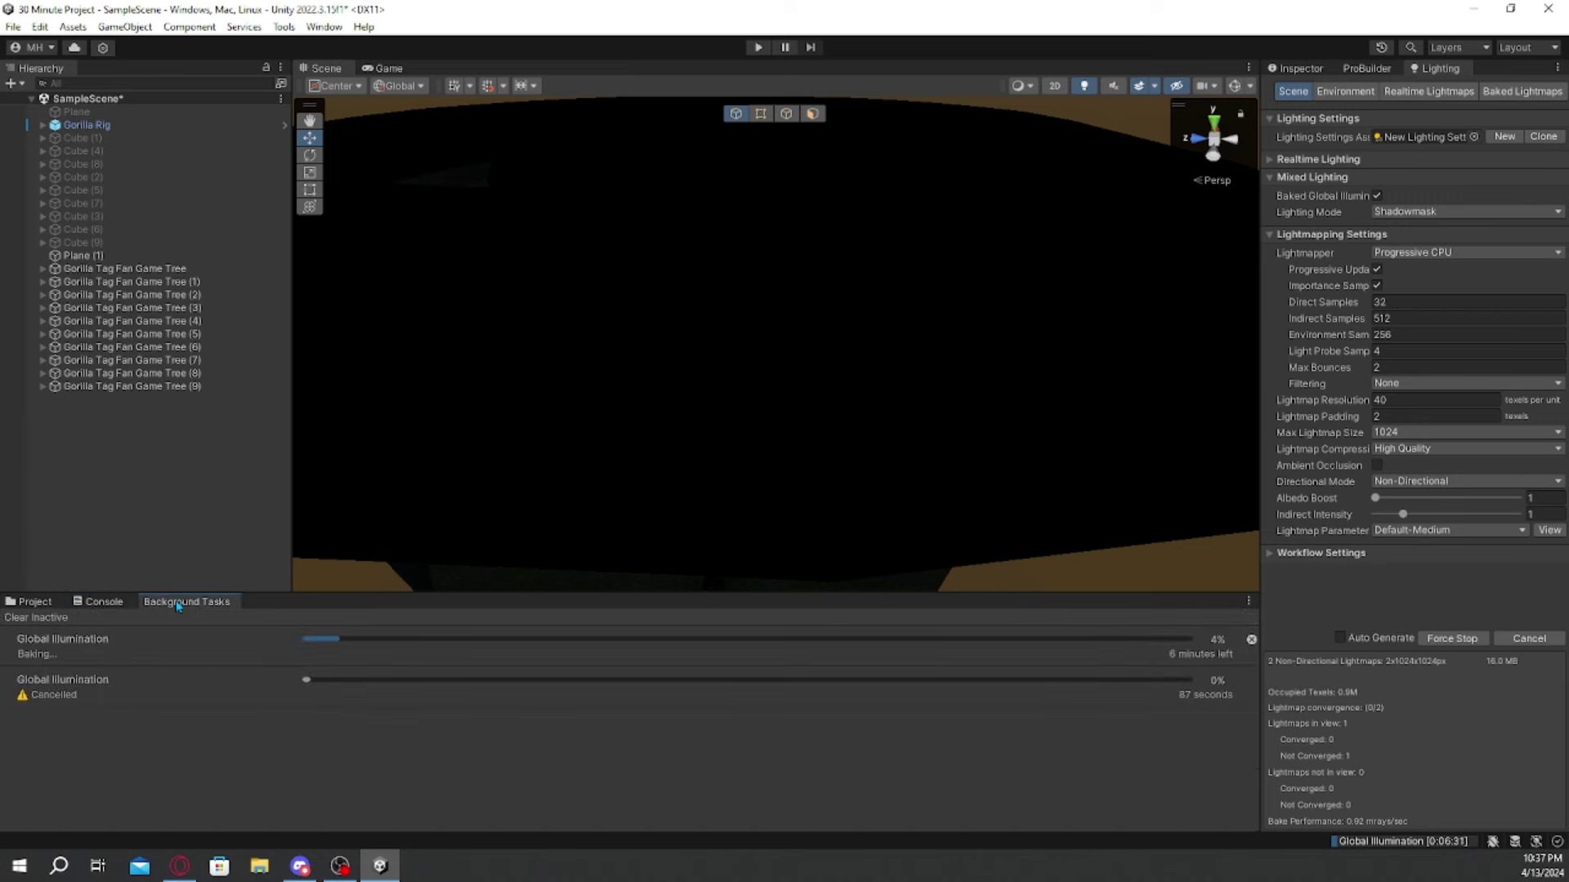
pyautogui.moveTo(1108, 537); pyautogui.dragTo(991, 357, button='right')
pyautogui.press('w')
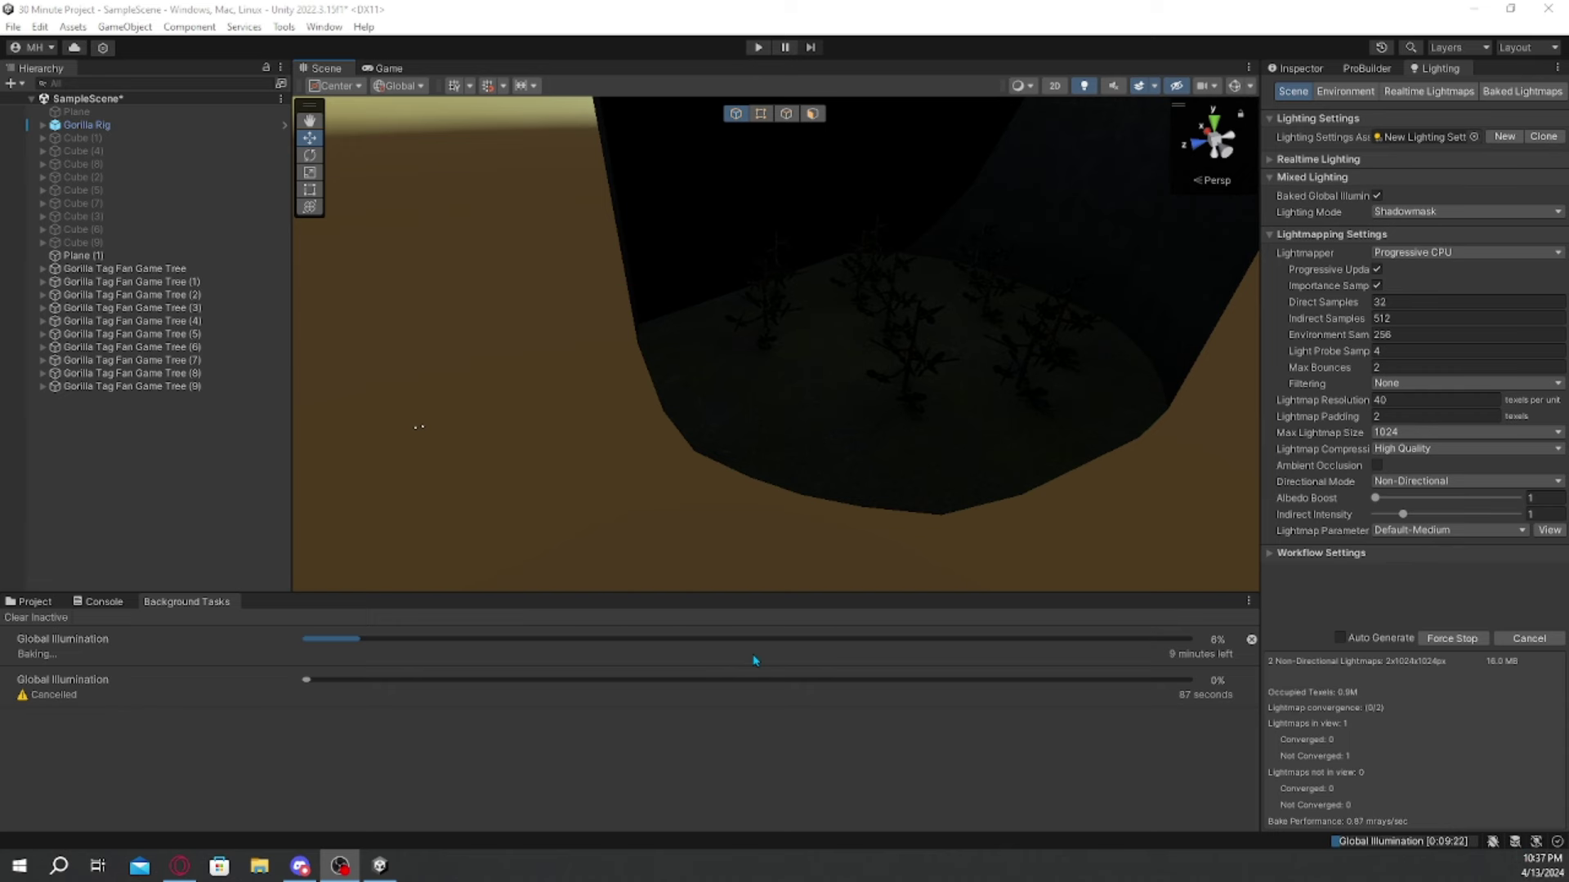
pyautogui.moveTo(821, 470); pyautogui.dragTo(875, 315, button='right')
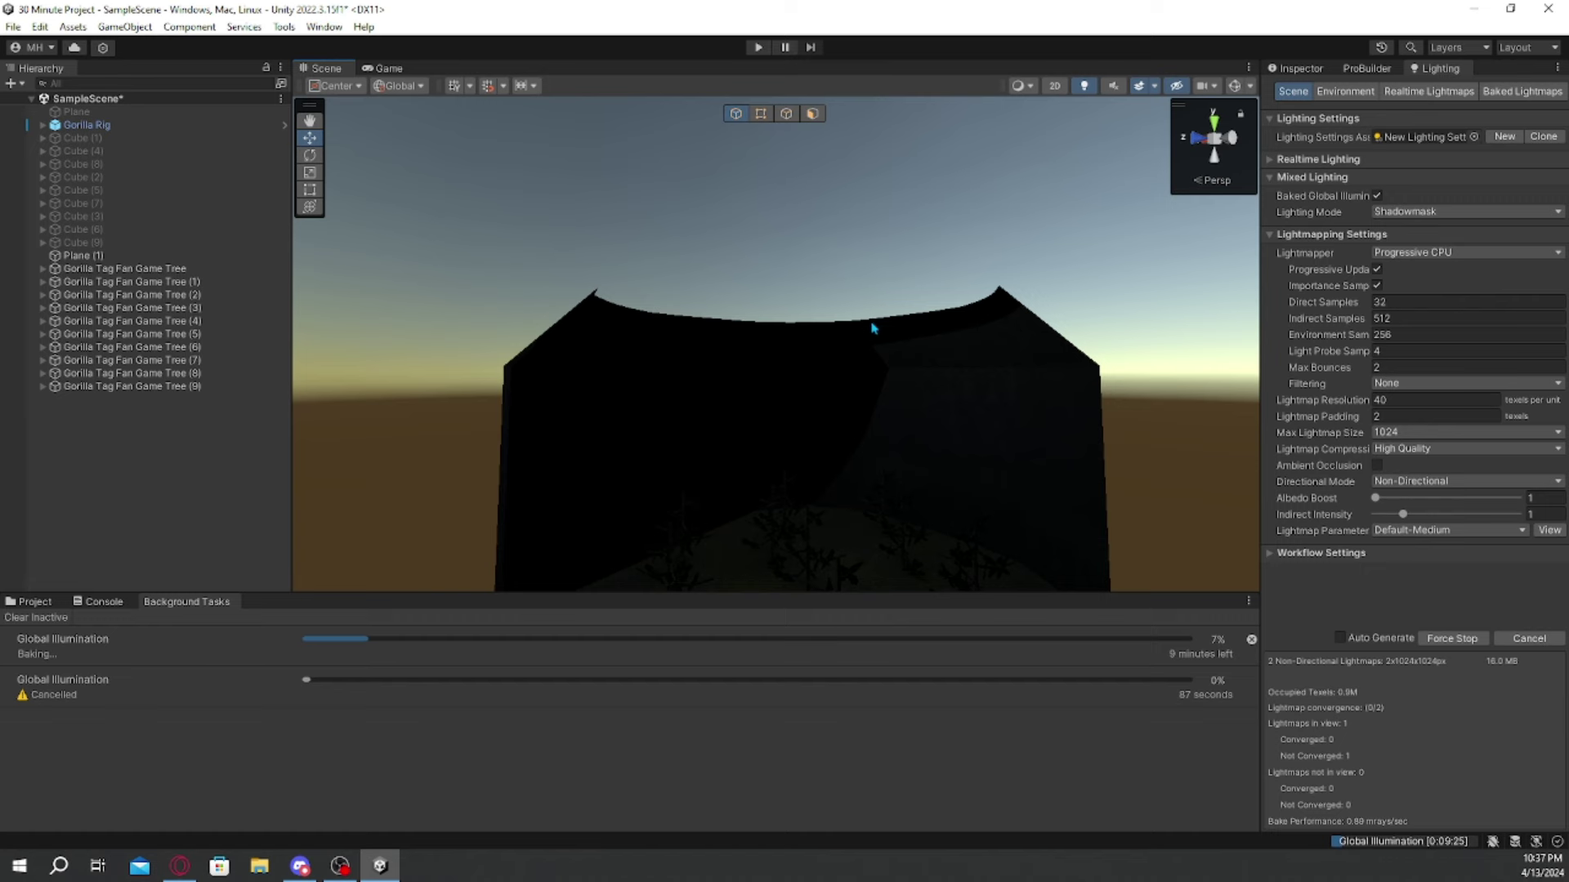
pyautogui.moveTo(871, 330); pyautogui.dragTo(1084, 685, button='right')
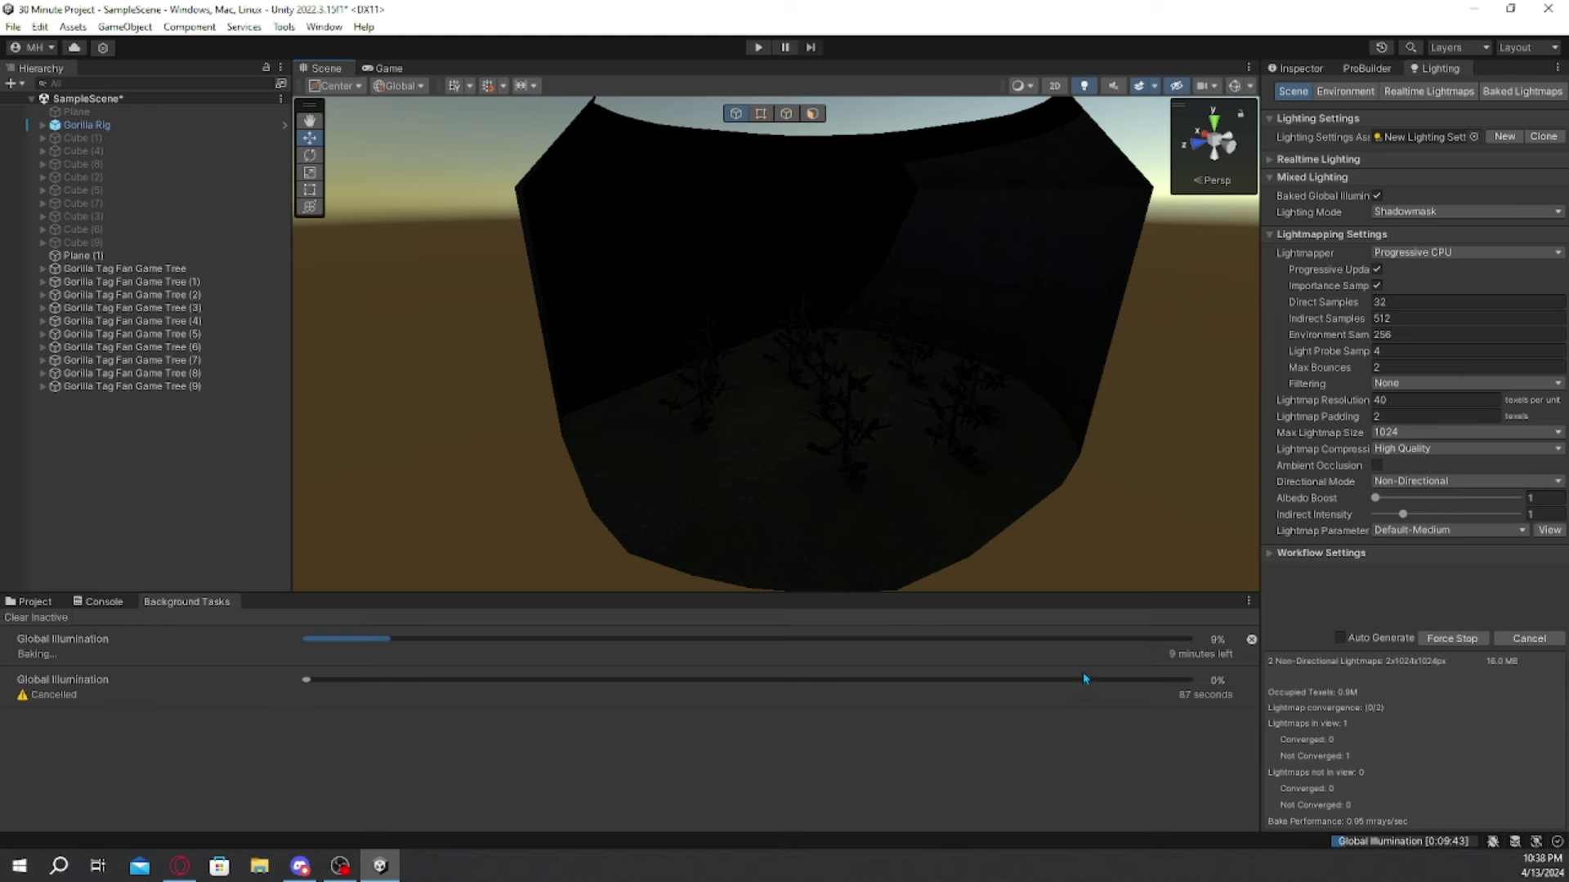
# Step: Set the lightmap filtering to Auto, and restart the lighting bake by cancelling the running one
pyautogui.click(1405, 383)
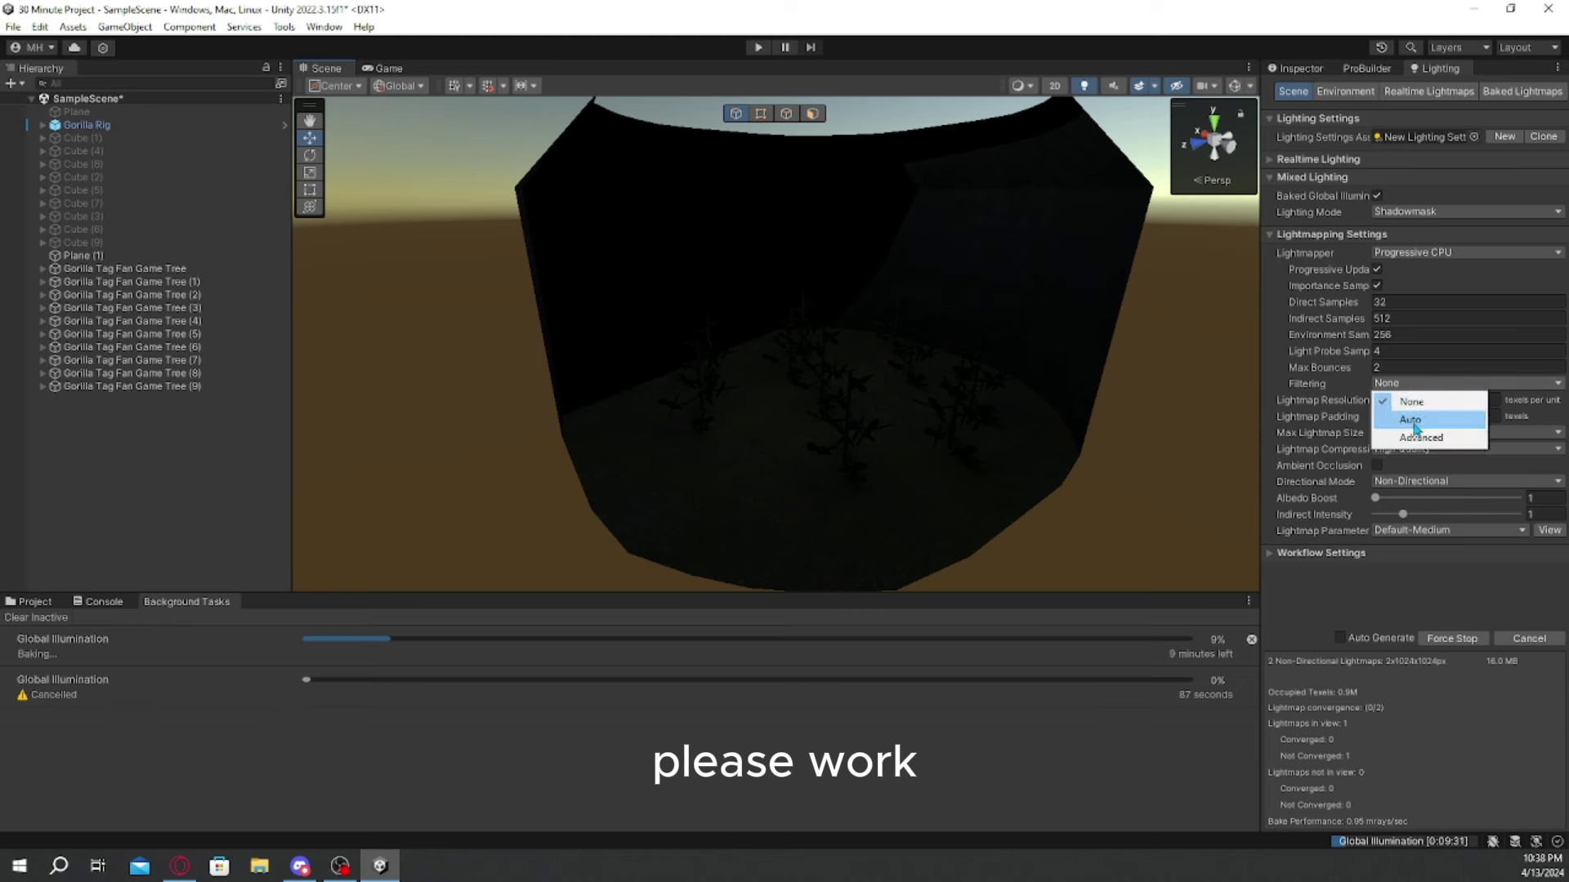
pyautogui.click(1036, 731)
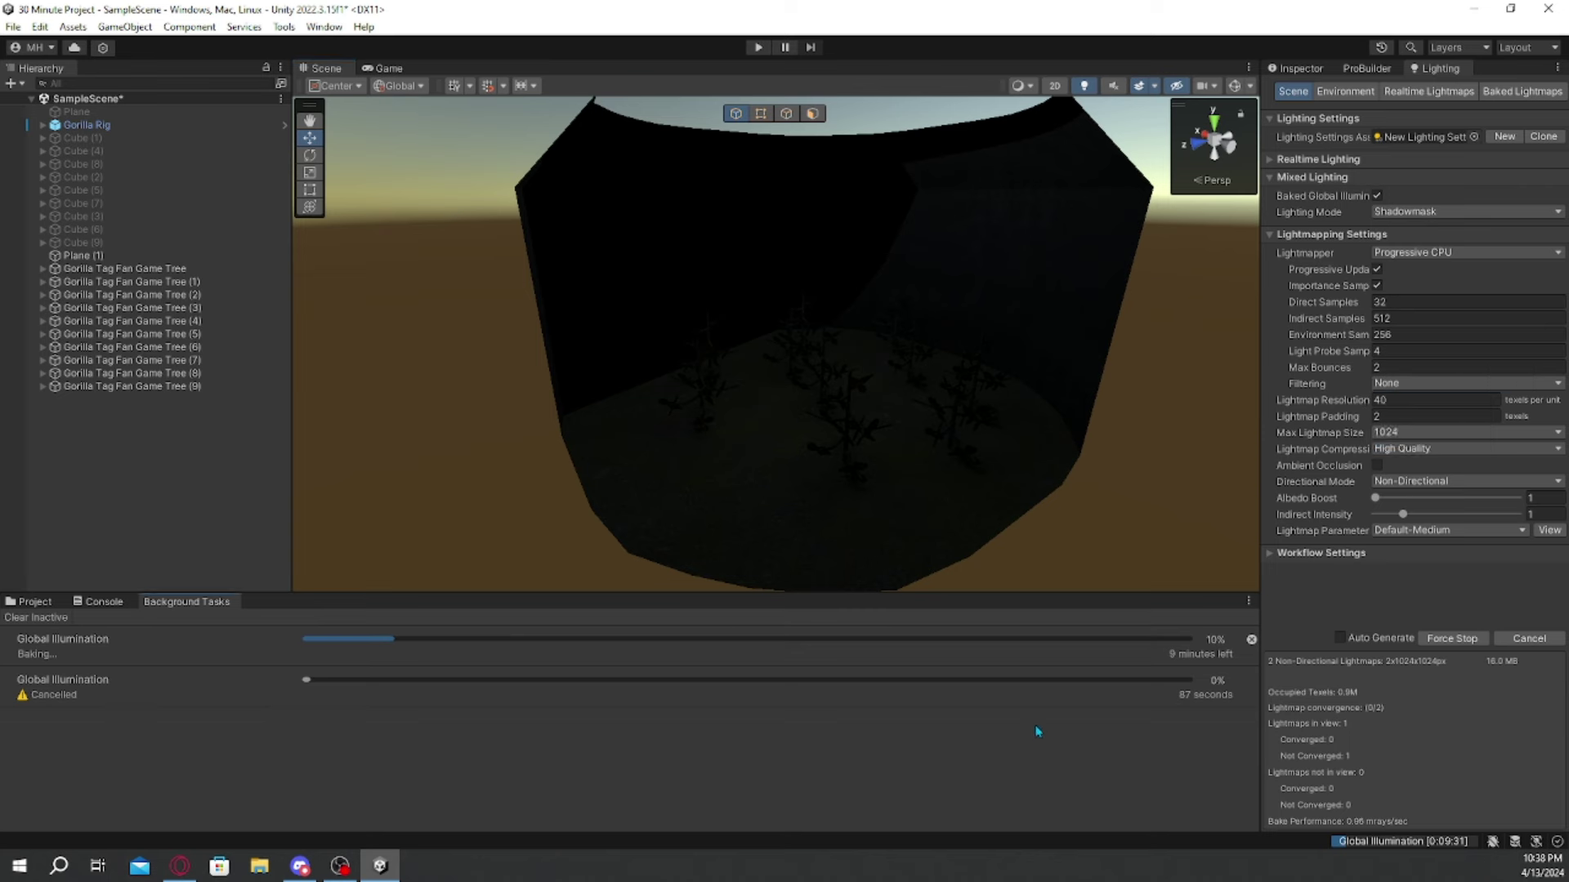
pyautogui.click(1422, 383)
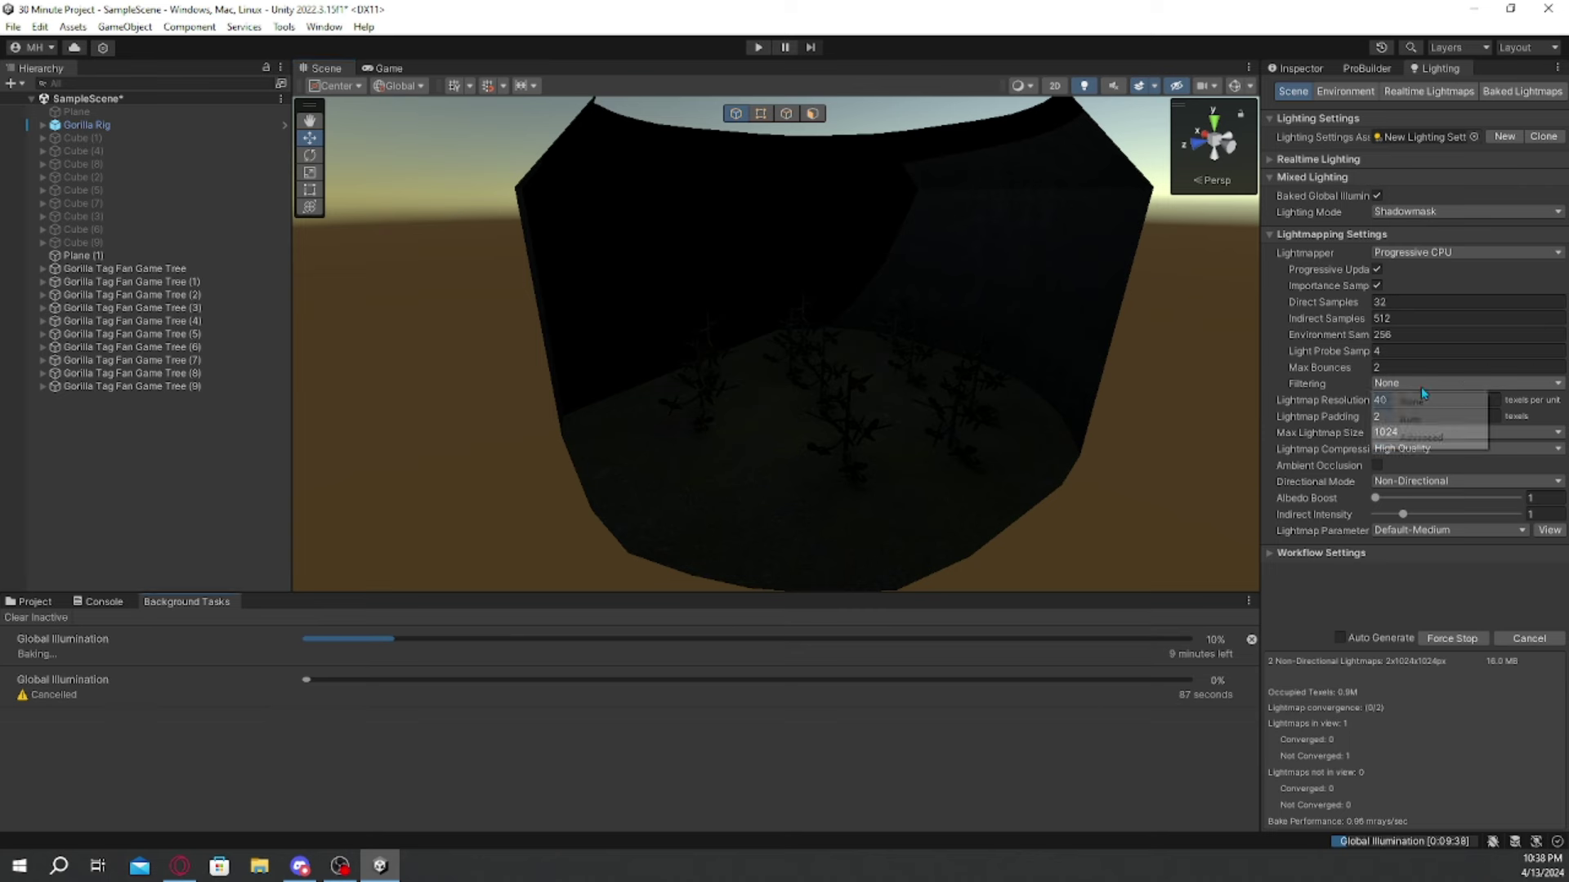
pyautogui.click(1423, 421)
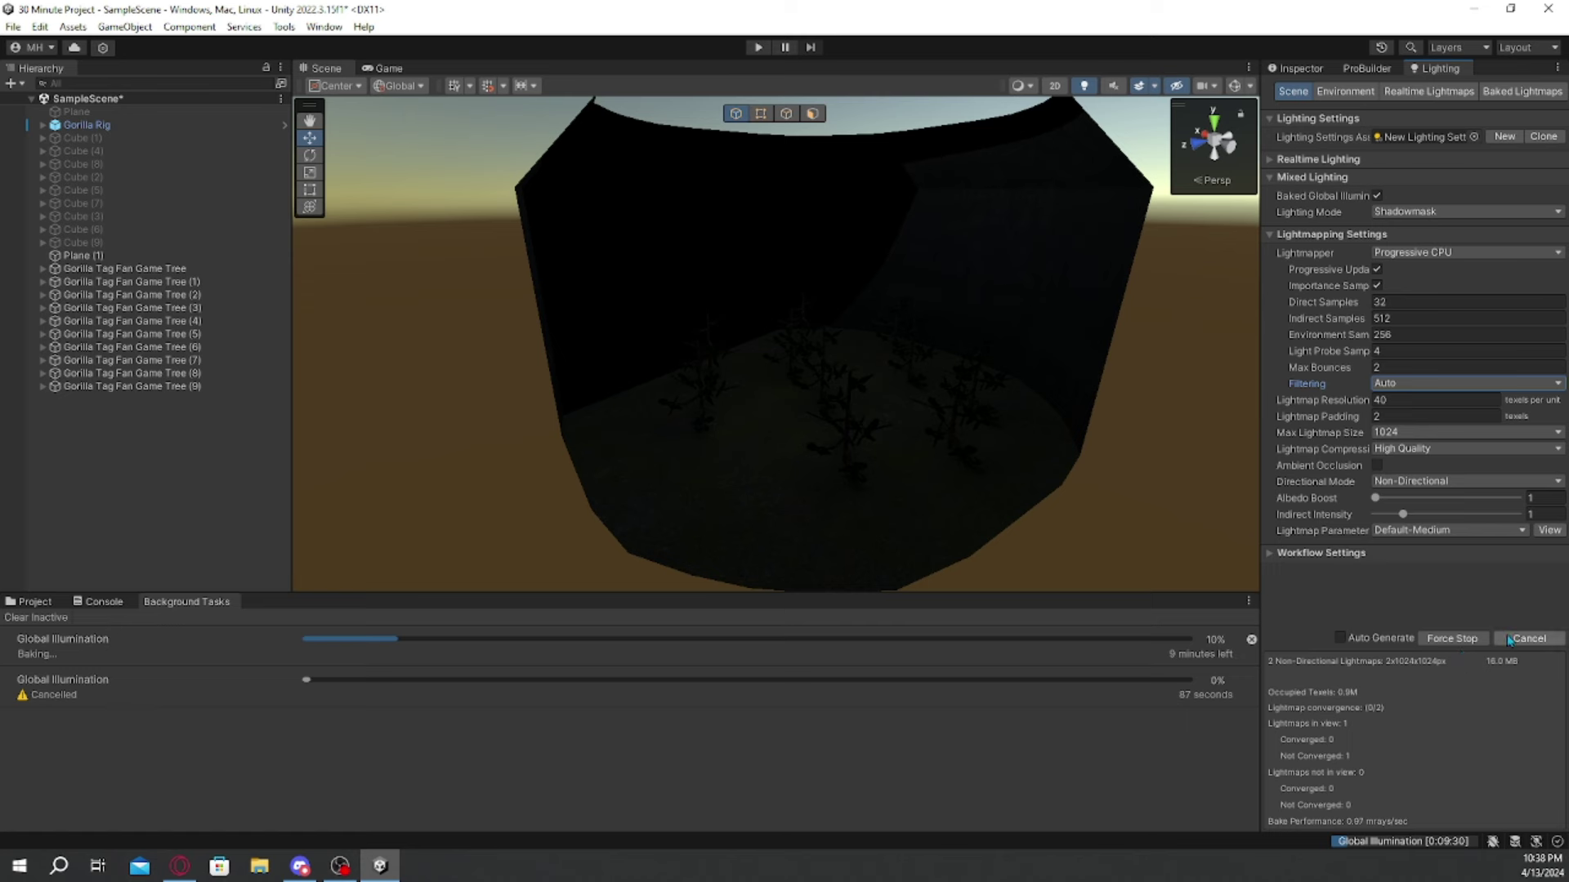
pyautogui.click(1529, 638)
pyautogui.click(1462, 738)
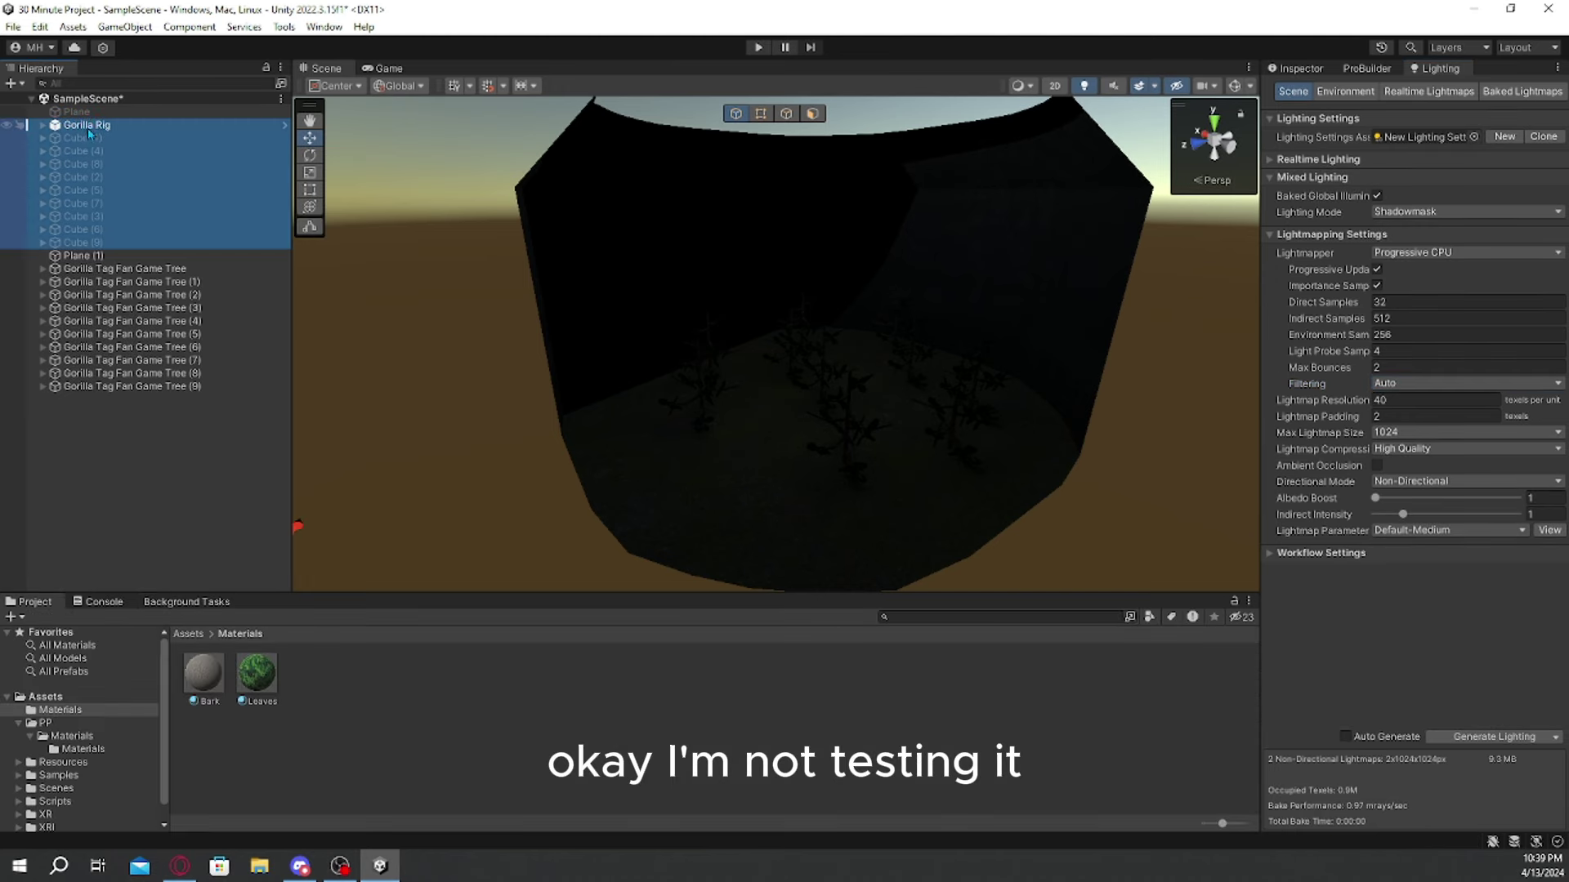
# Step: Reactivate the room mesh Plane and the nine Cube objects, excluding the Gorilla Rig from the selection, and view the room
pyautogui.keyDown('ctrl'); pyautogui.click(89, 127); pyautogui.keyUp('ctrl')
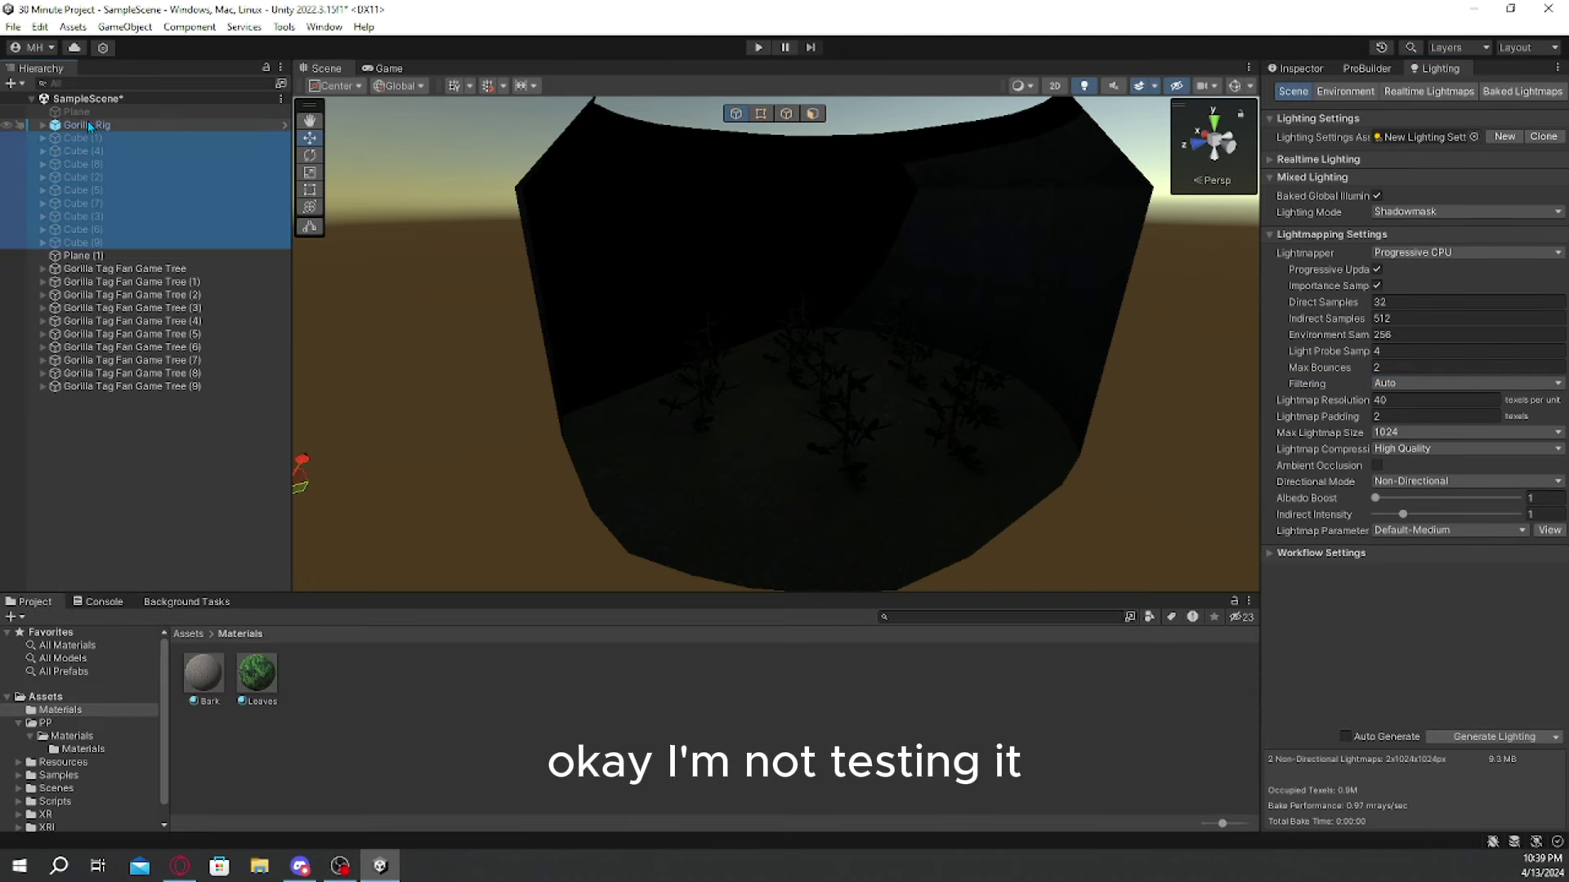
pyautogui.keyDown('shift'); pyautogui.click(88, 113); pyautogui.keyUp('shift')
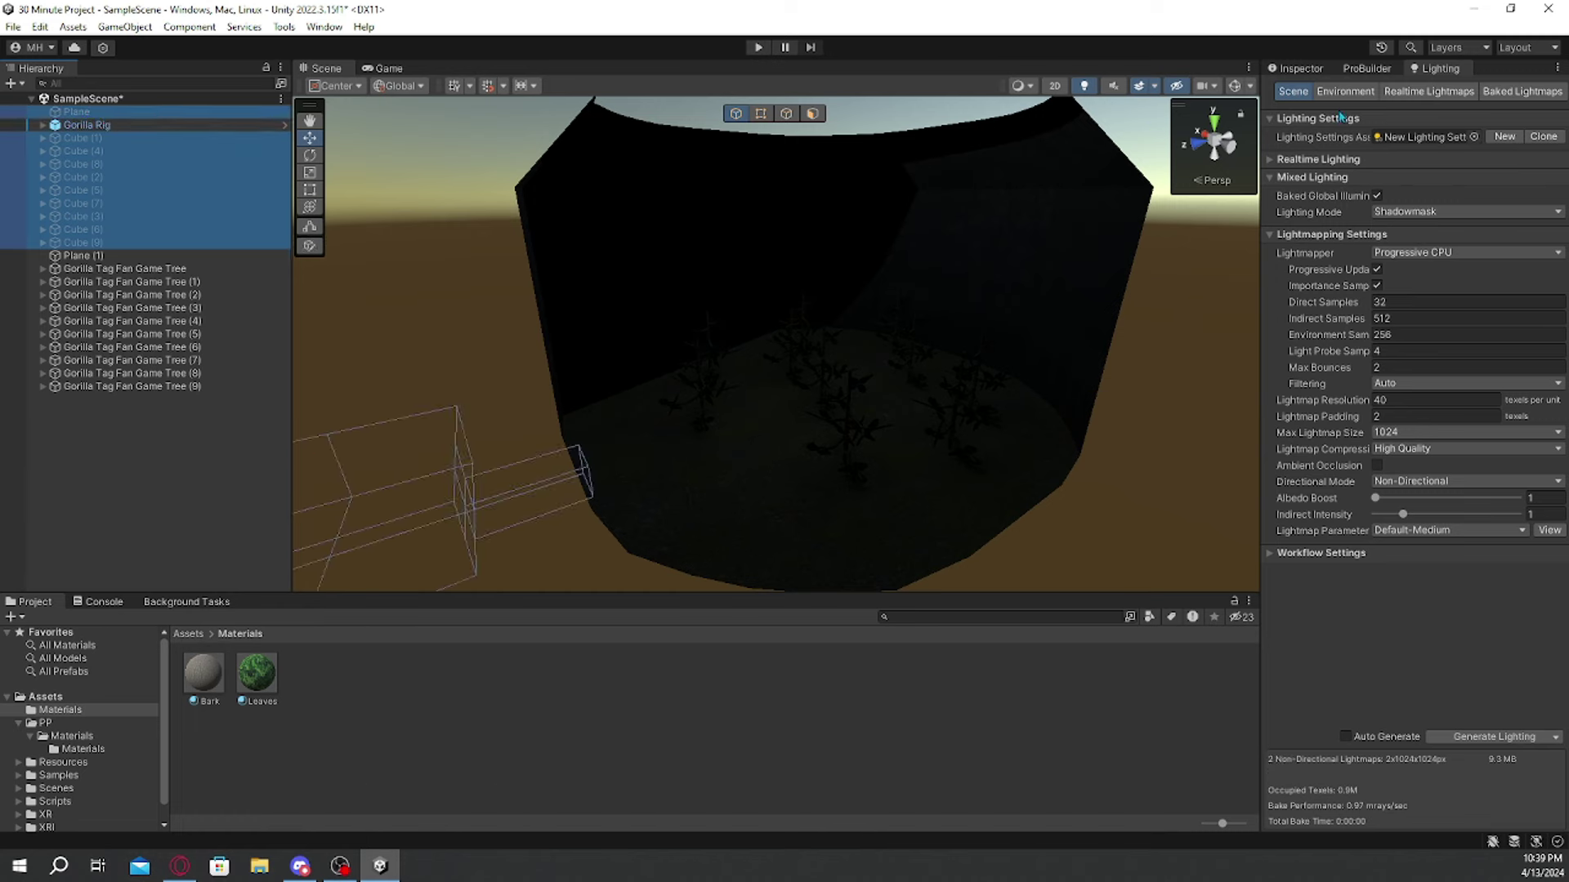
pyautogui.click(1298, 68)
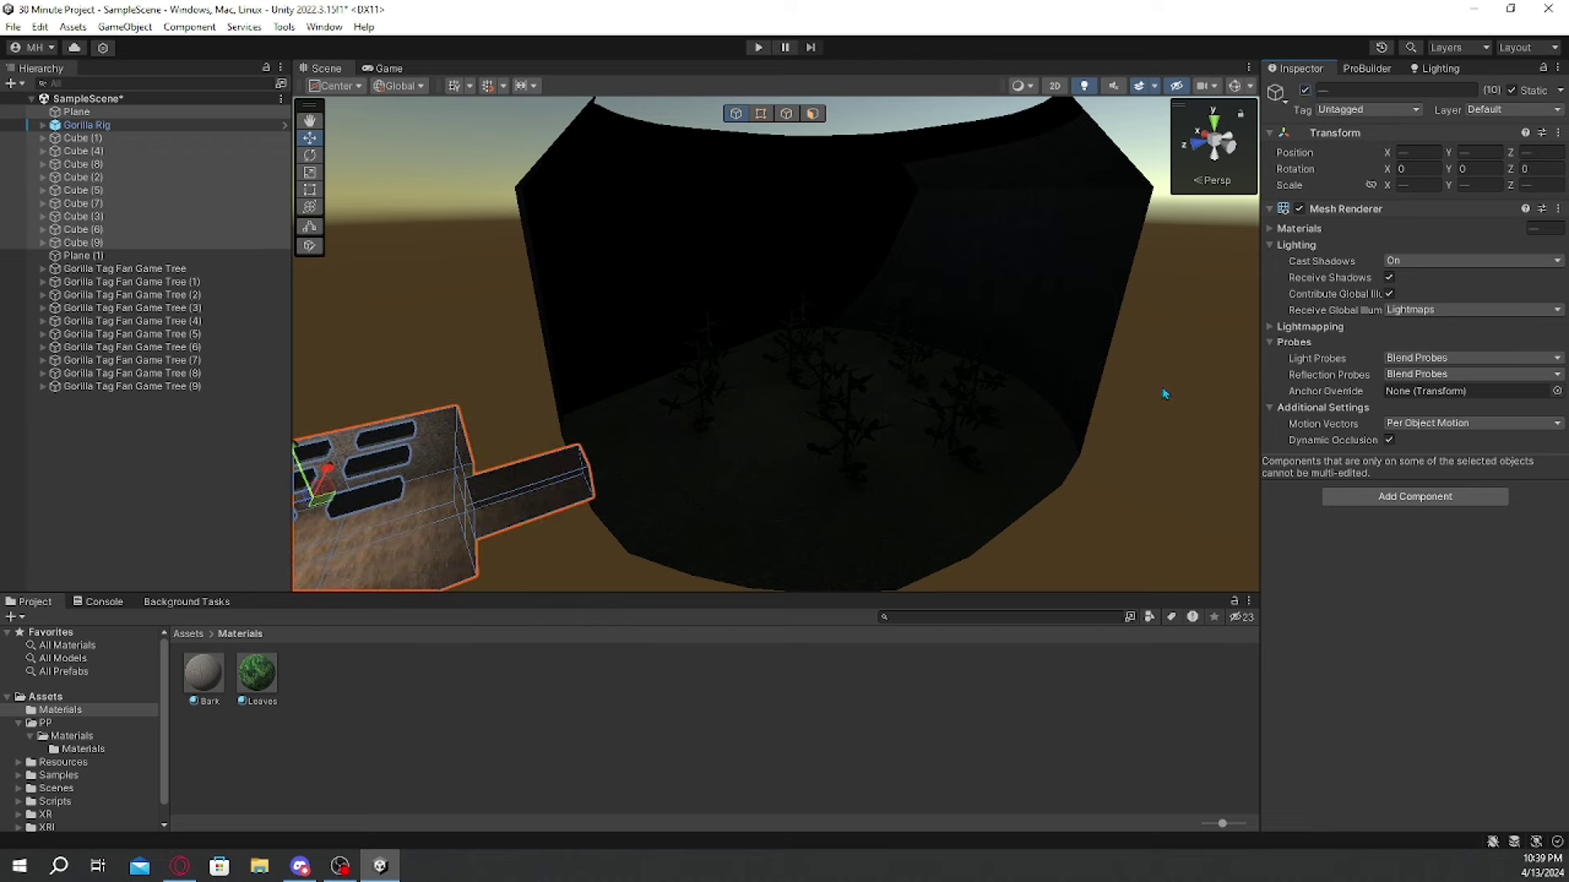
pyautogui.moveTo(1134, 504)
pyautogui.mouseDown(button='right')
pyautogui.moveTo(994, 529)
pyautogui.moveTo(1120, 532)
pyautogui.mouseUp(button='right')
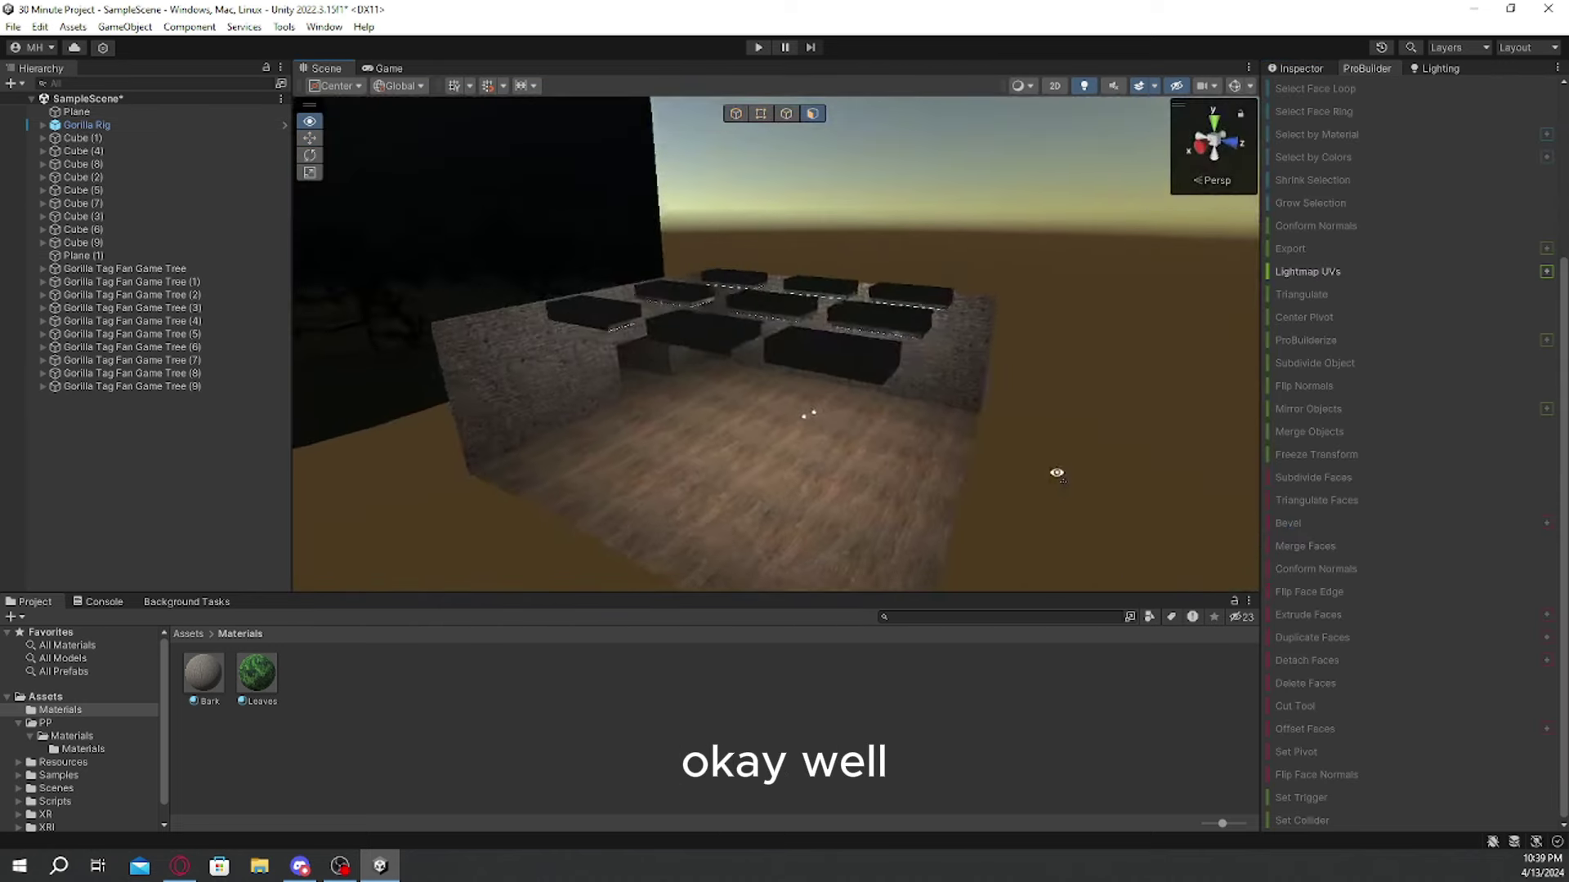
pyautogui.moveTo(1348, 572); pyautogui.dragTo(1352, 573, button='right')
pyautogui.click(179, 866)
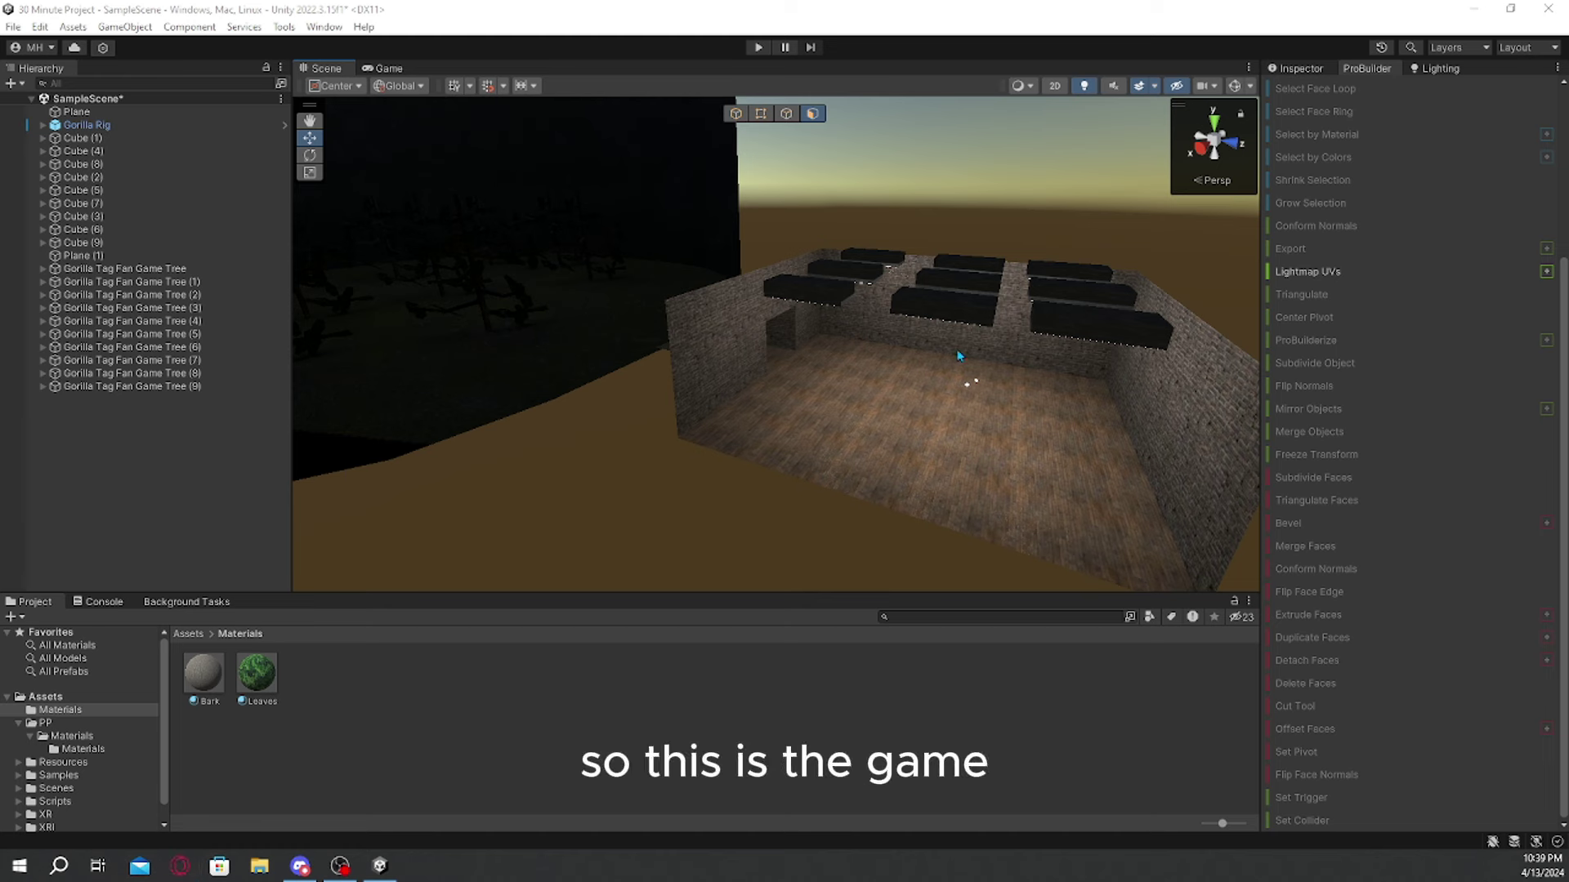
pyautogui.moveTo(1077, 445); pyautogui.dragTo(833, 401, button='right')
# Step: Open the properties of the Wood 1 material from the Materials folder inside PP
pyautogui.click(144, 735)
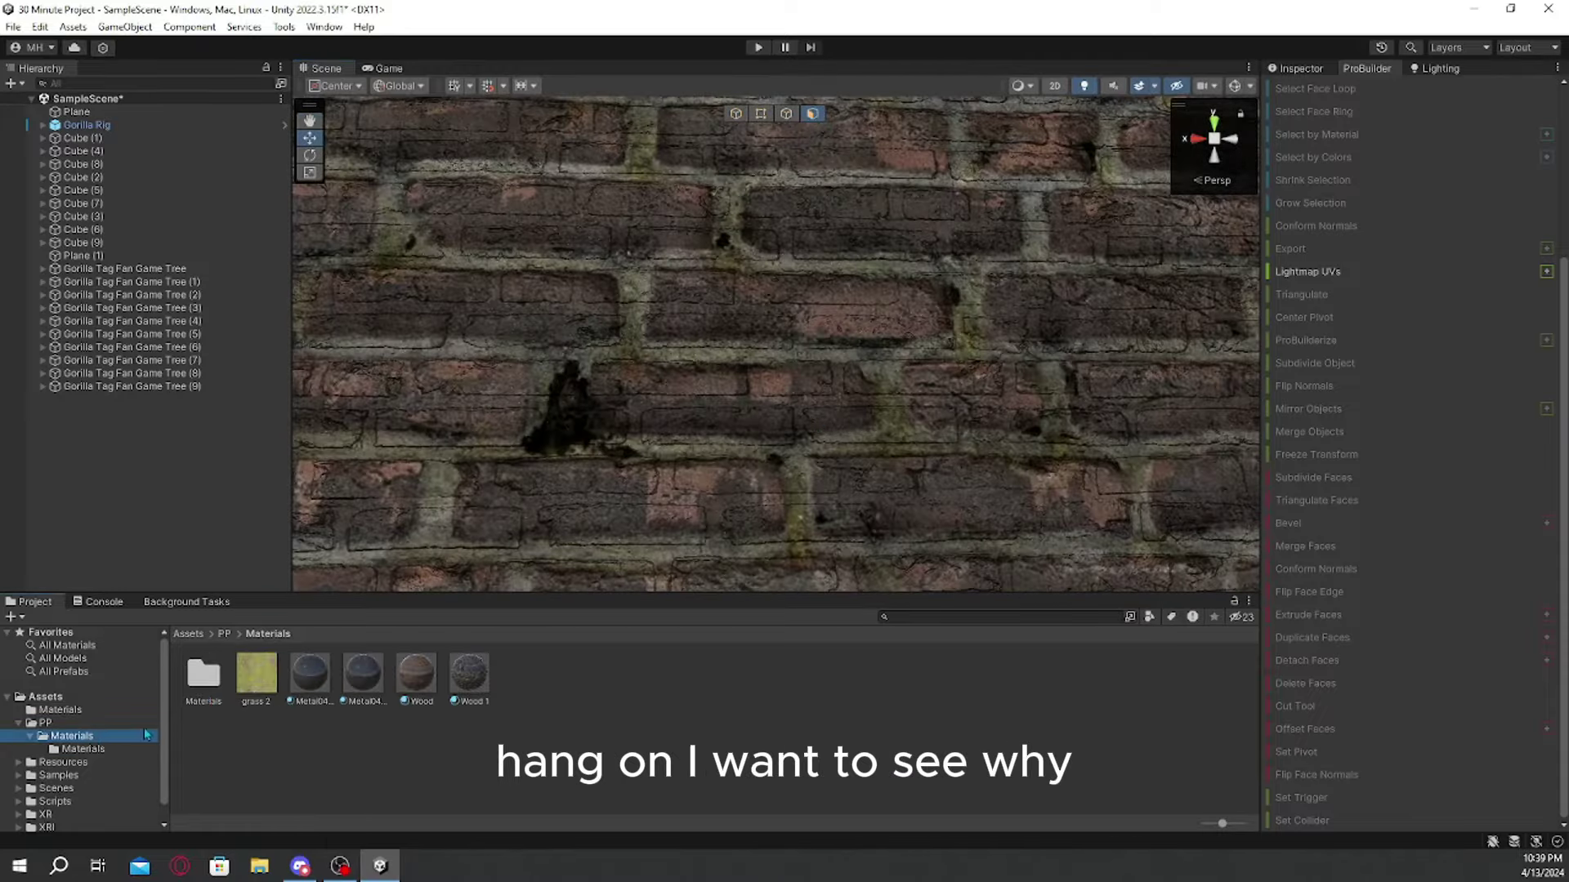
pyautogui.click(412, 684)
pyautogui.click(479, 686)
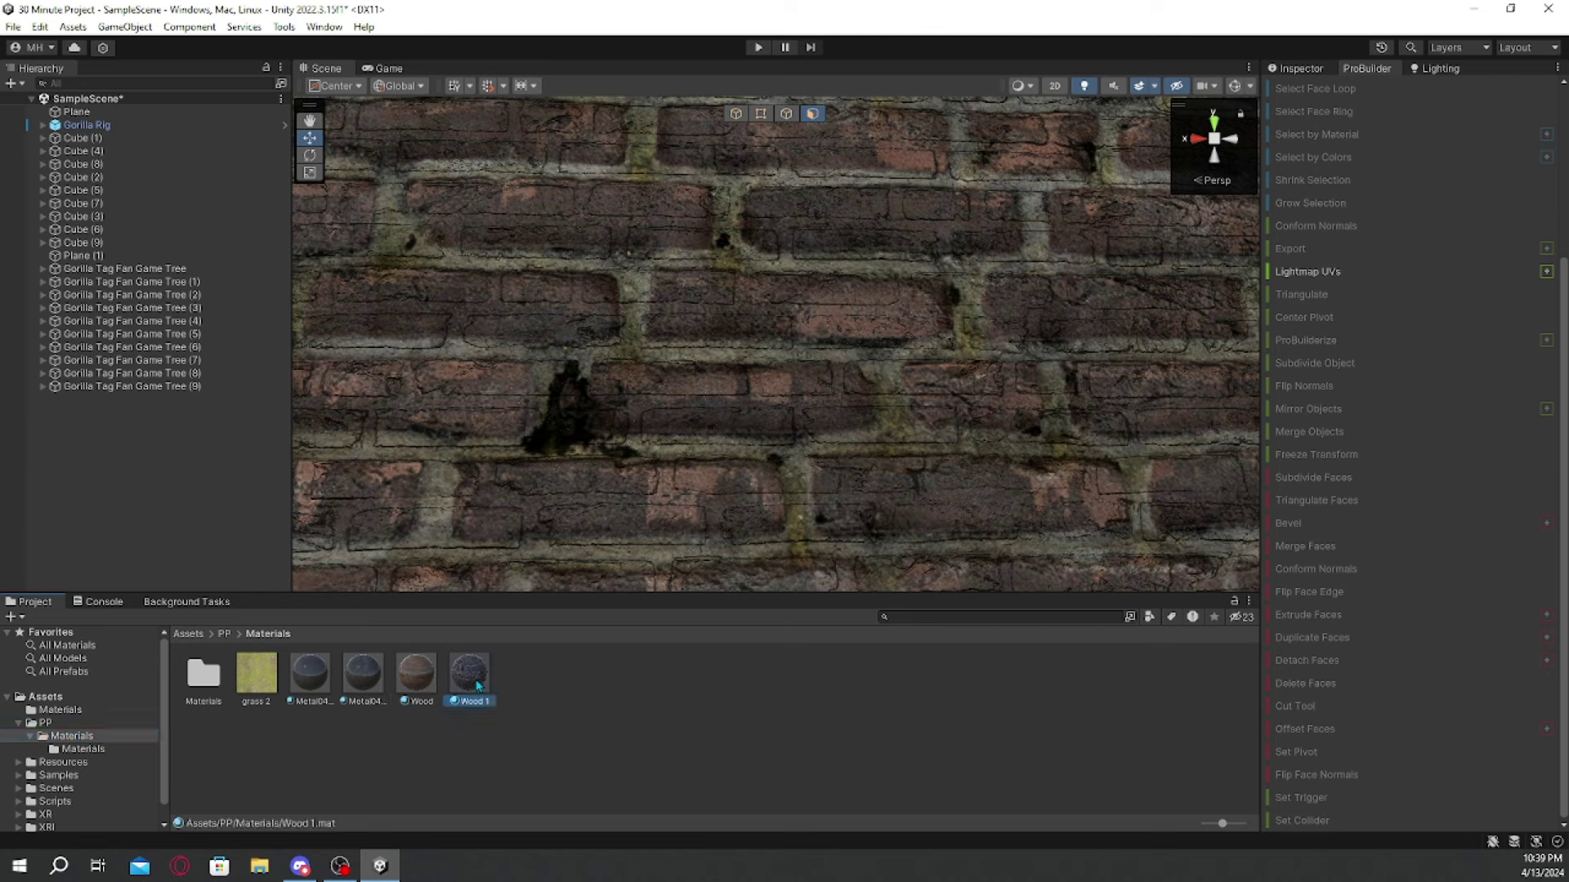
pyautogui.click(1298, 68)
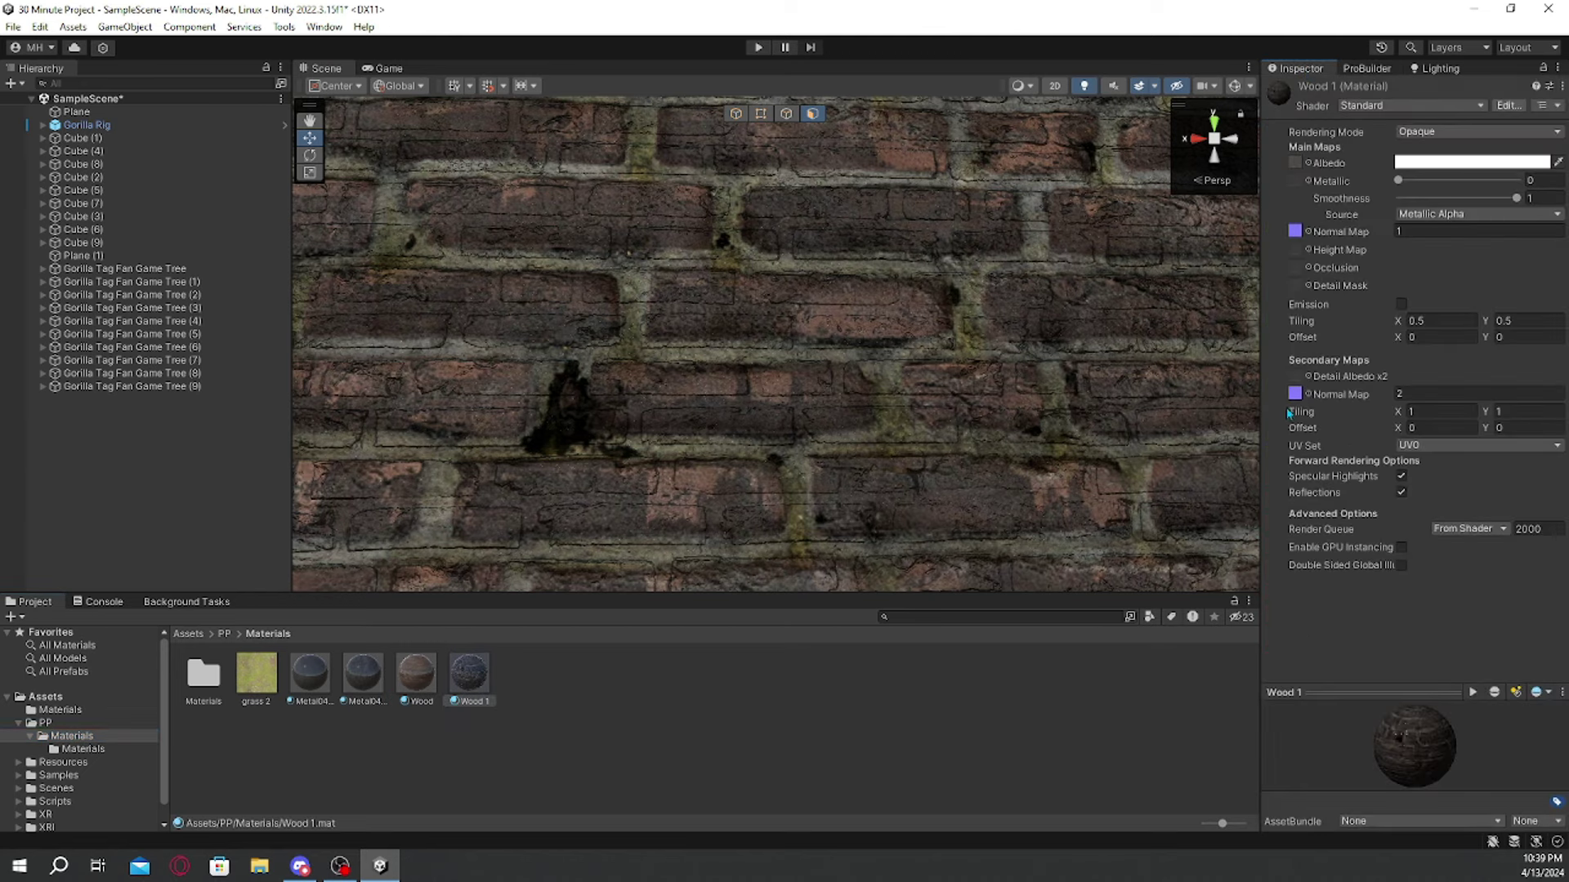
# Step: Assign the two Bricks07 normal textures to Wood 1's main and secondary normal maps and the pale Bricks07 texture to its detail mask
pyautogui.click(45, 722)
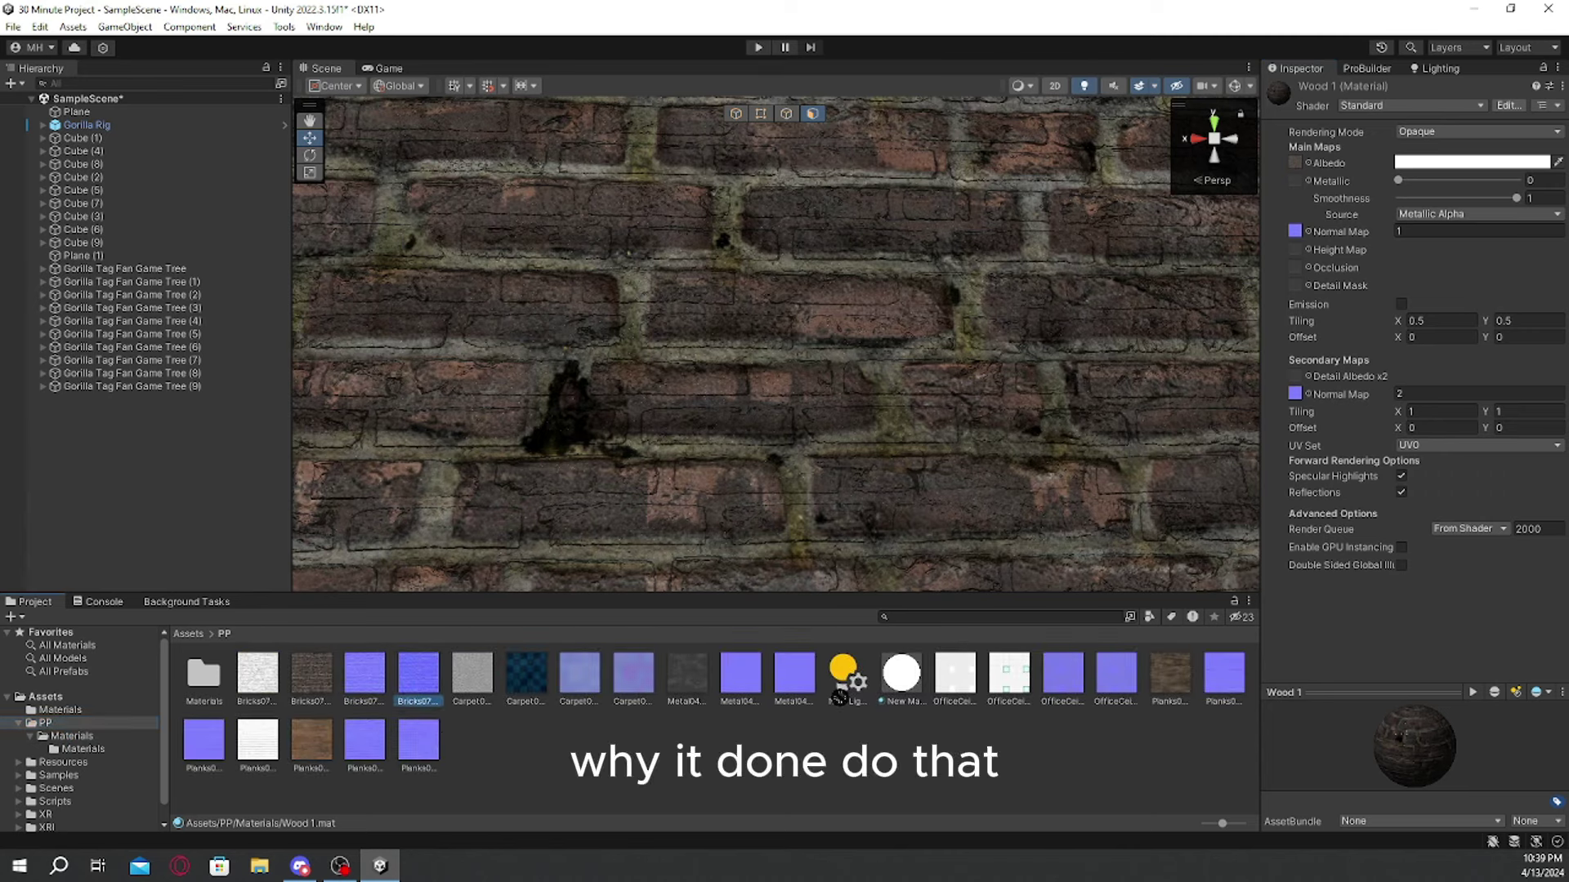
pyautogui.moveTo(421, 678); pyautogui.dragTo(1295, 403)
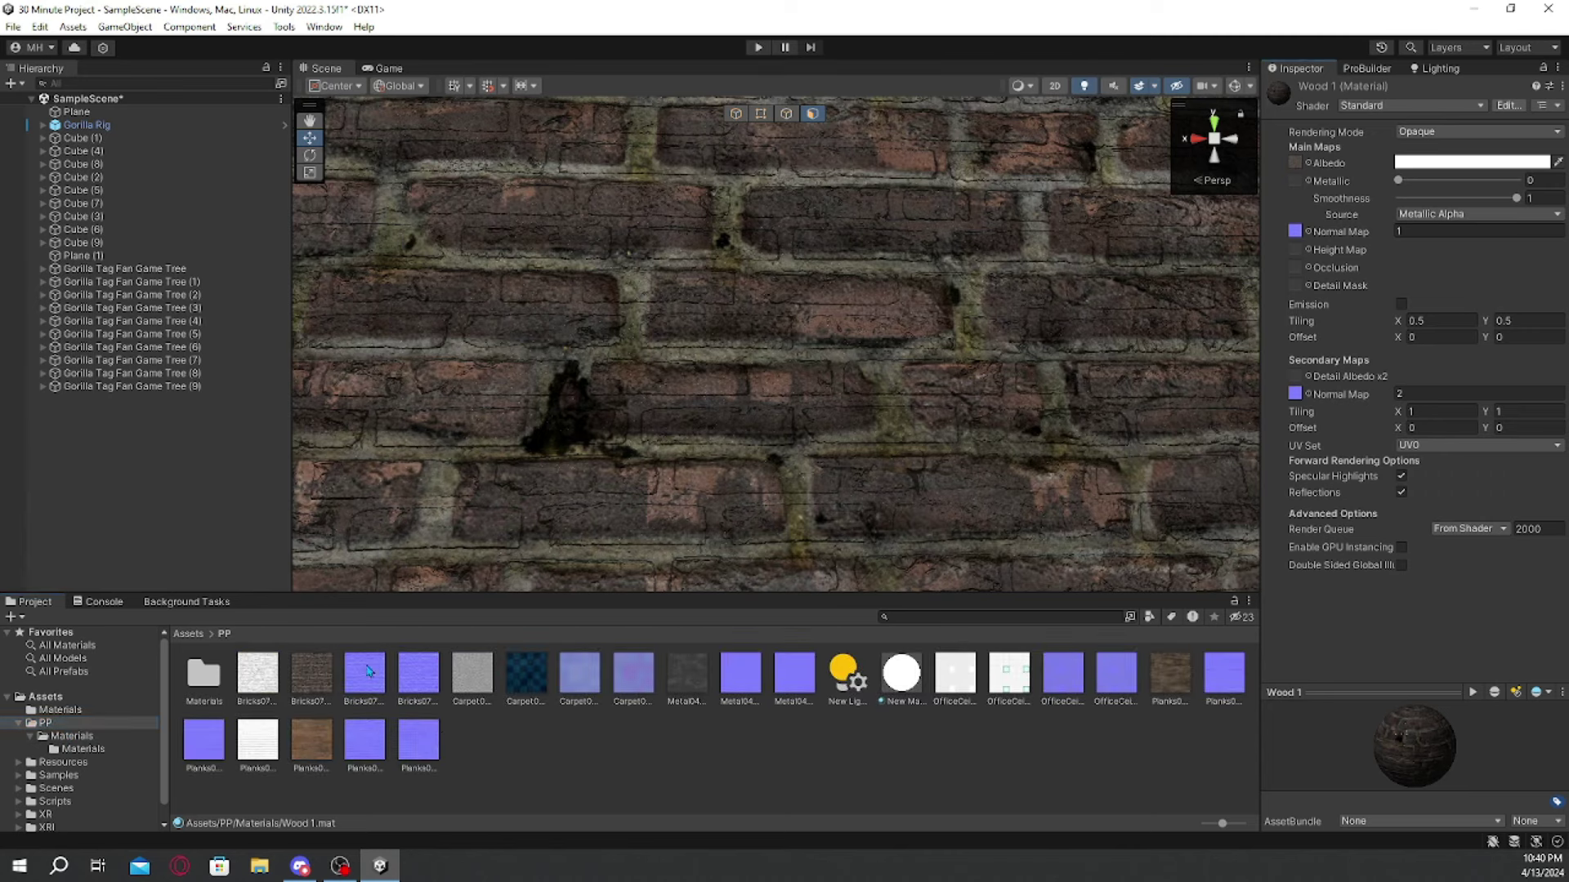
pyautogui.moveTo(365, 674); pyautogui.dragTo(1295, 239)
pyautogui.moveTo(255, 674); pyautogui.dragTo(1296, 287)
pyautogui.press('s')
pyautogui.moveTo(894, 407); pyautogui.dragTo(847, 752, button='right')
pyautogui.press('w')
pyautogui.moveTo(842, 584); pyautogui.dragTo(1025, 539, button='right')
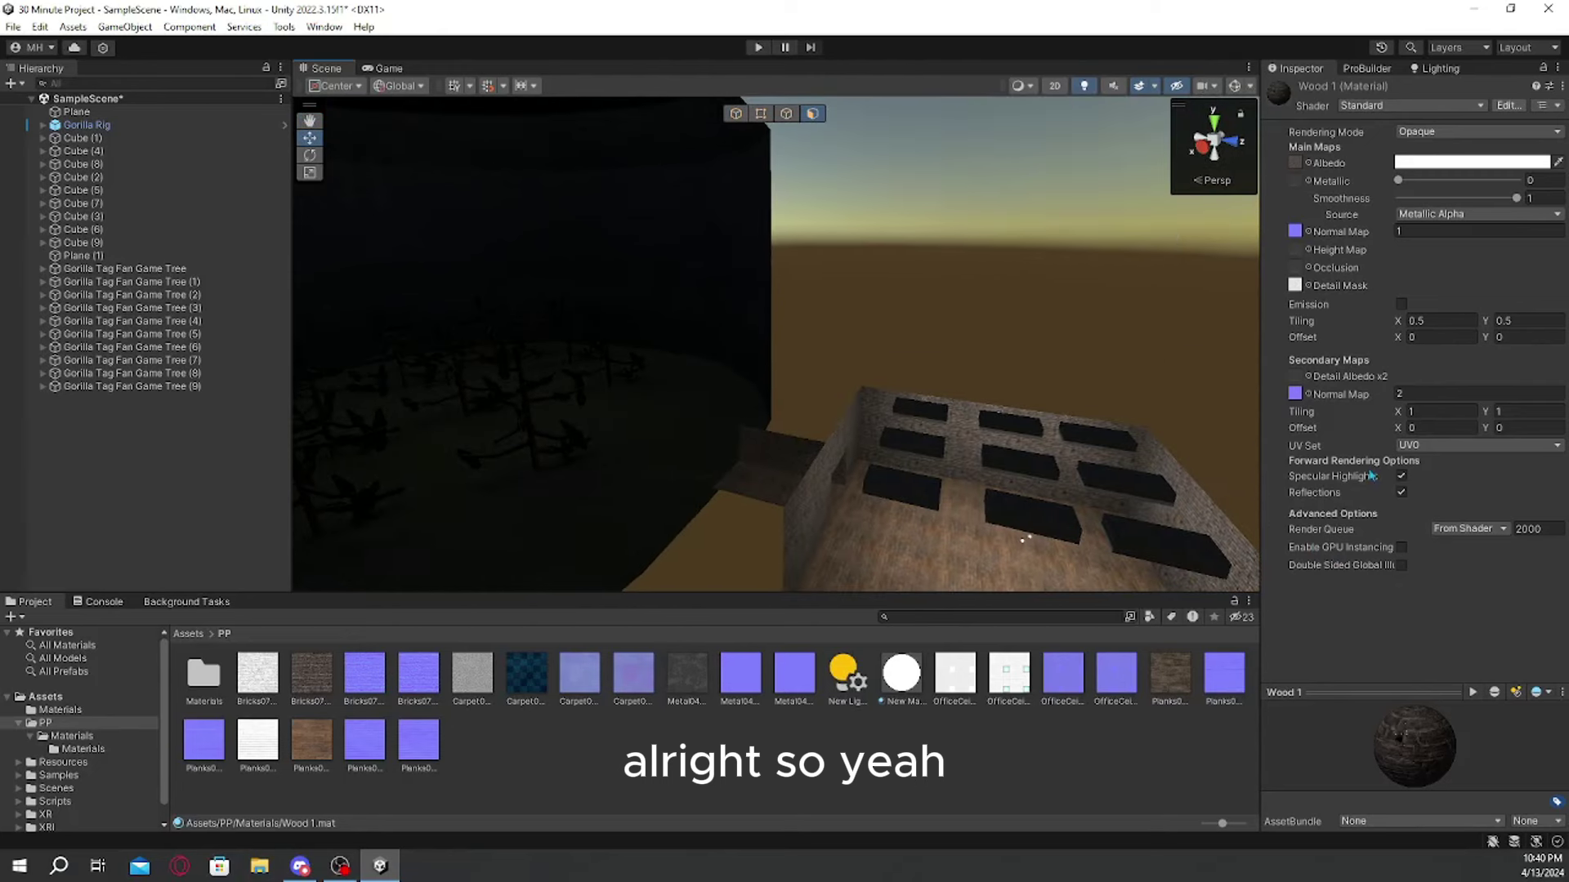